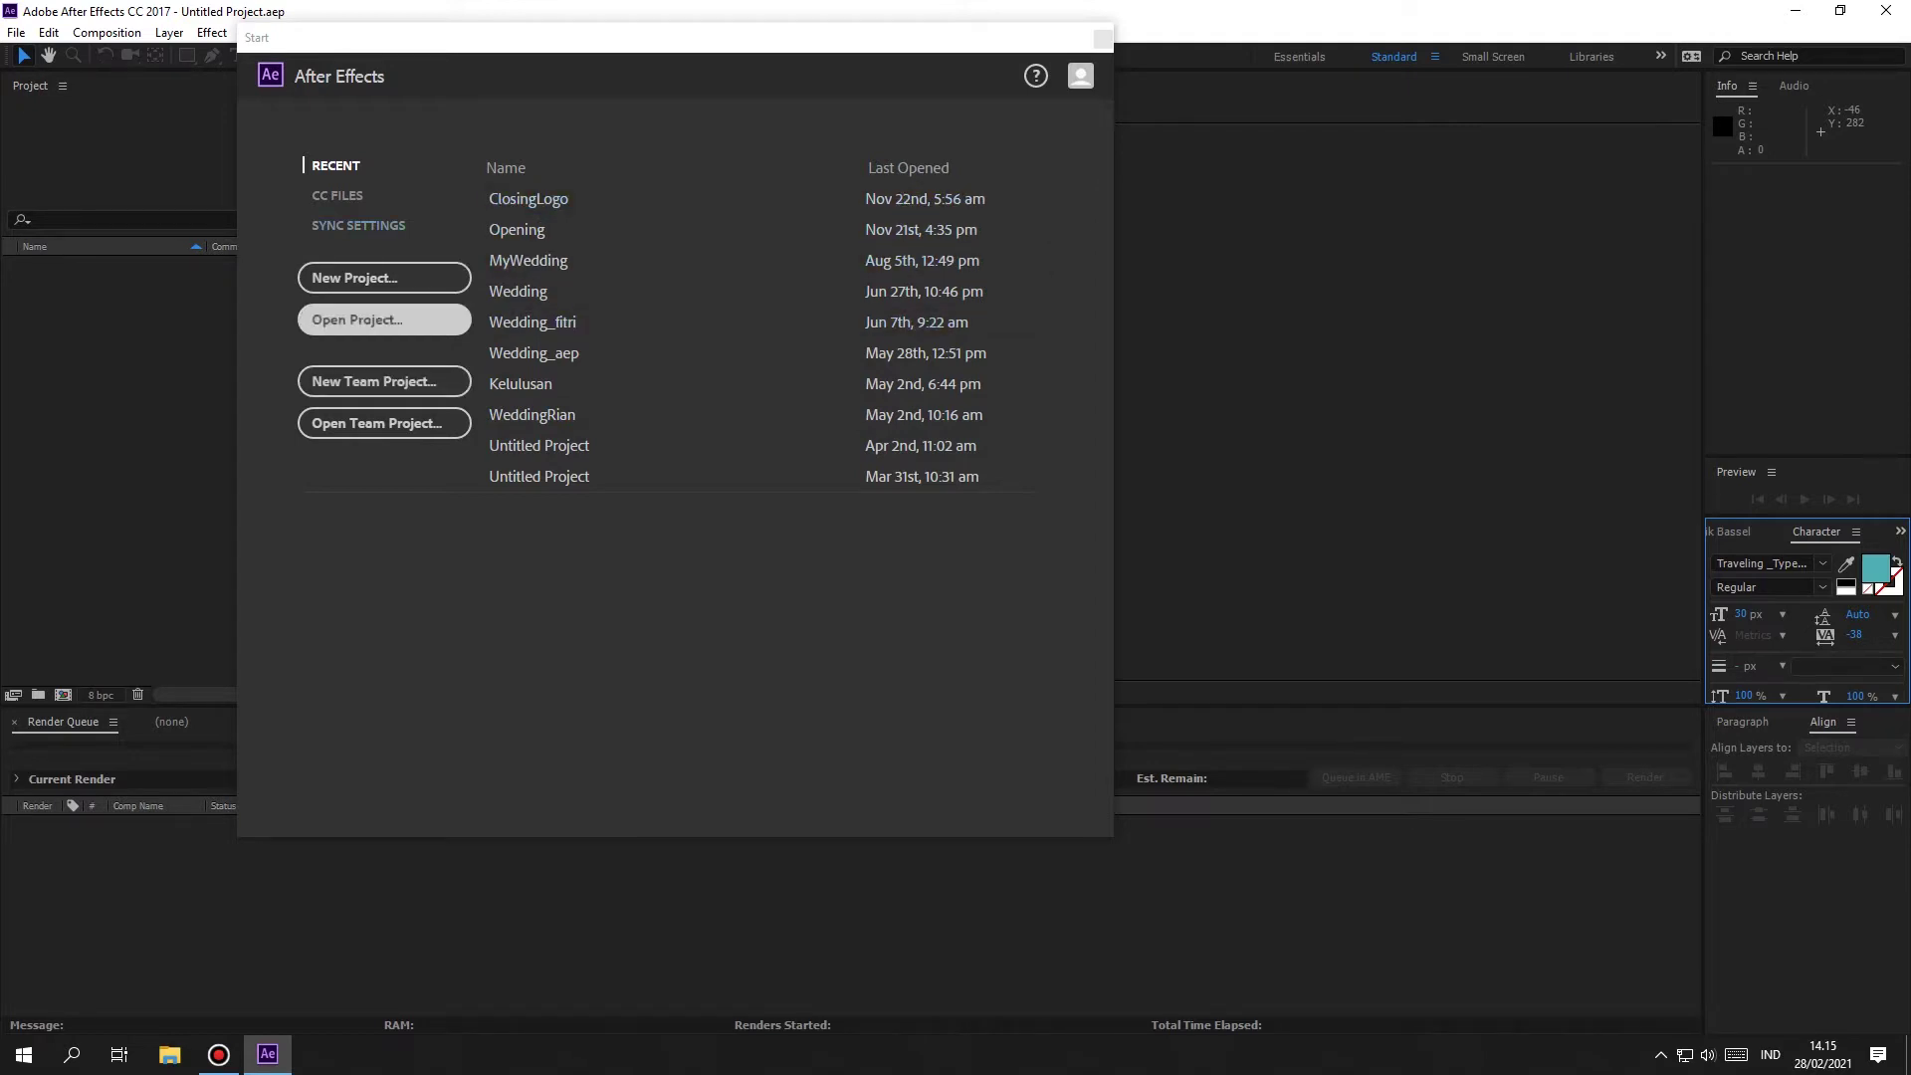
Step: Start a new project and look over the available commands
left_click(384, 278)
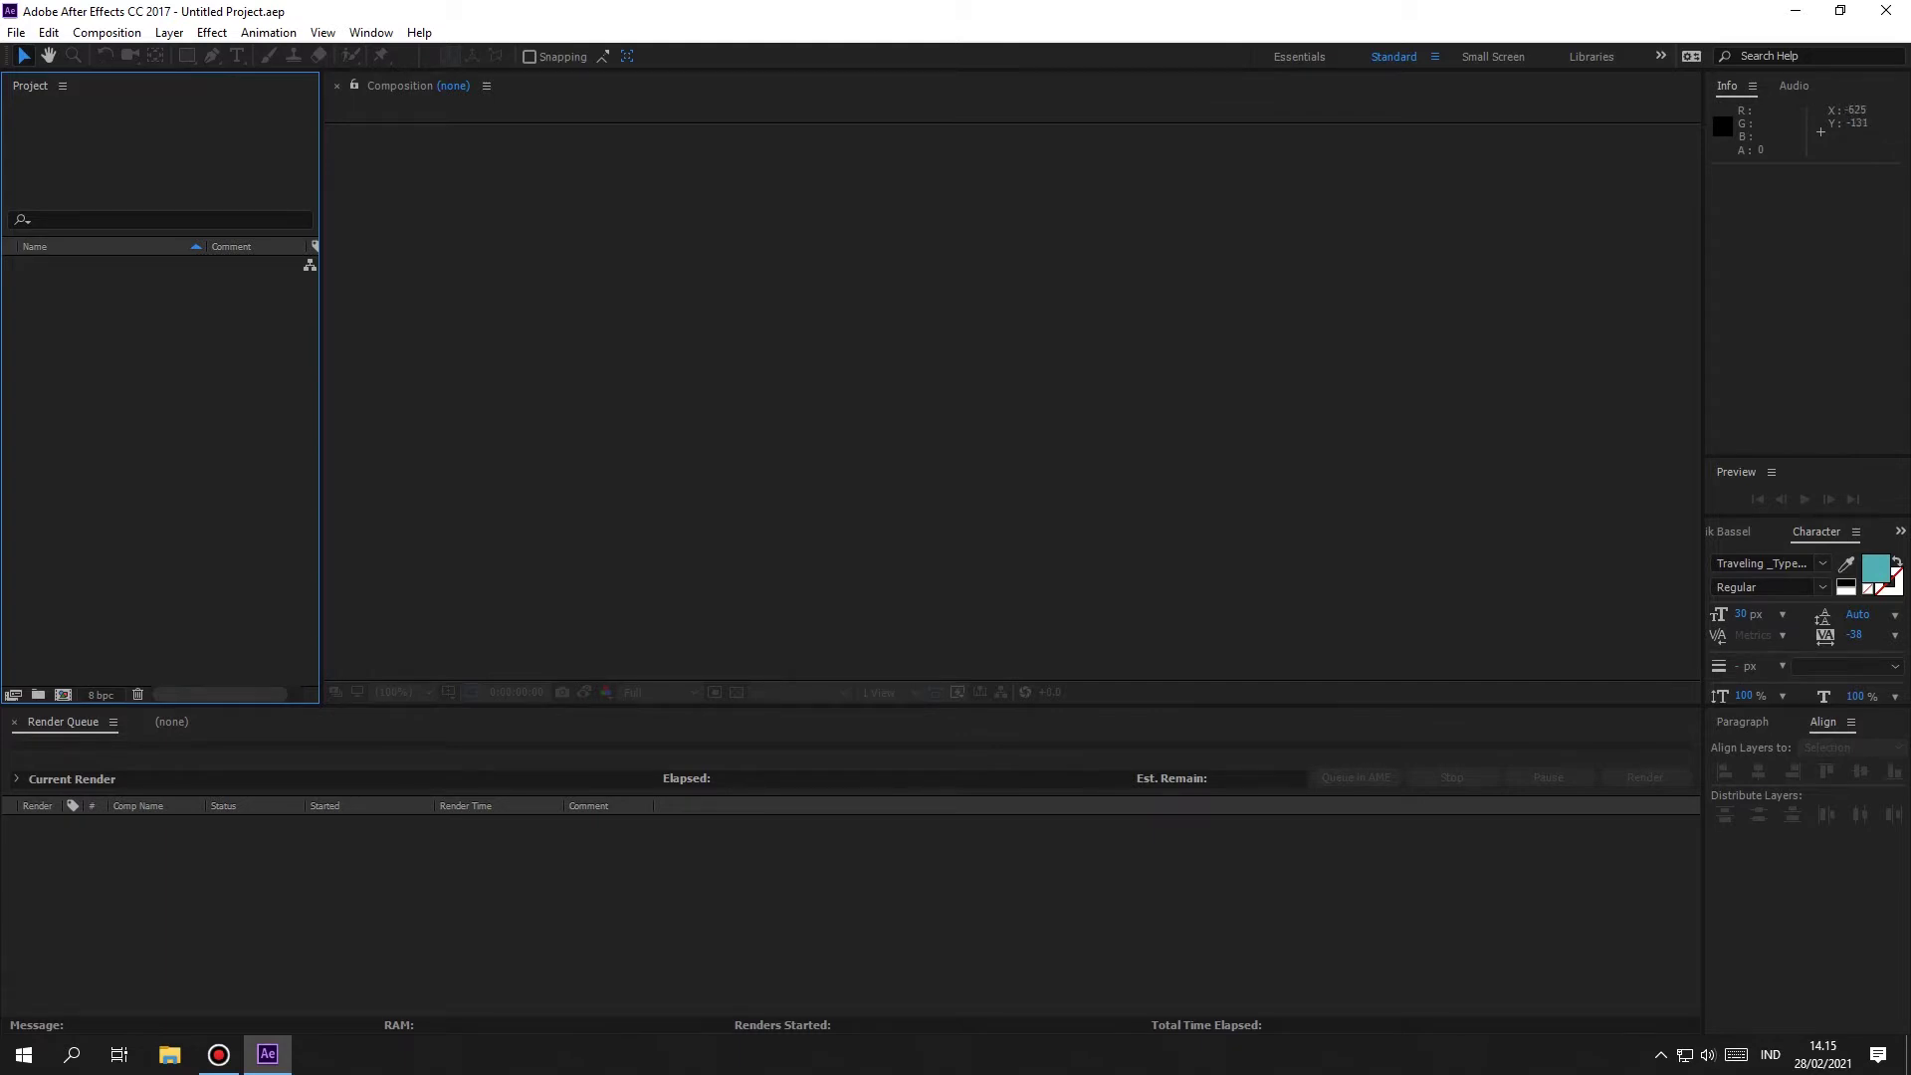
left_click(16, 32)
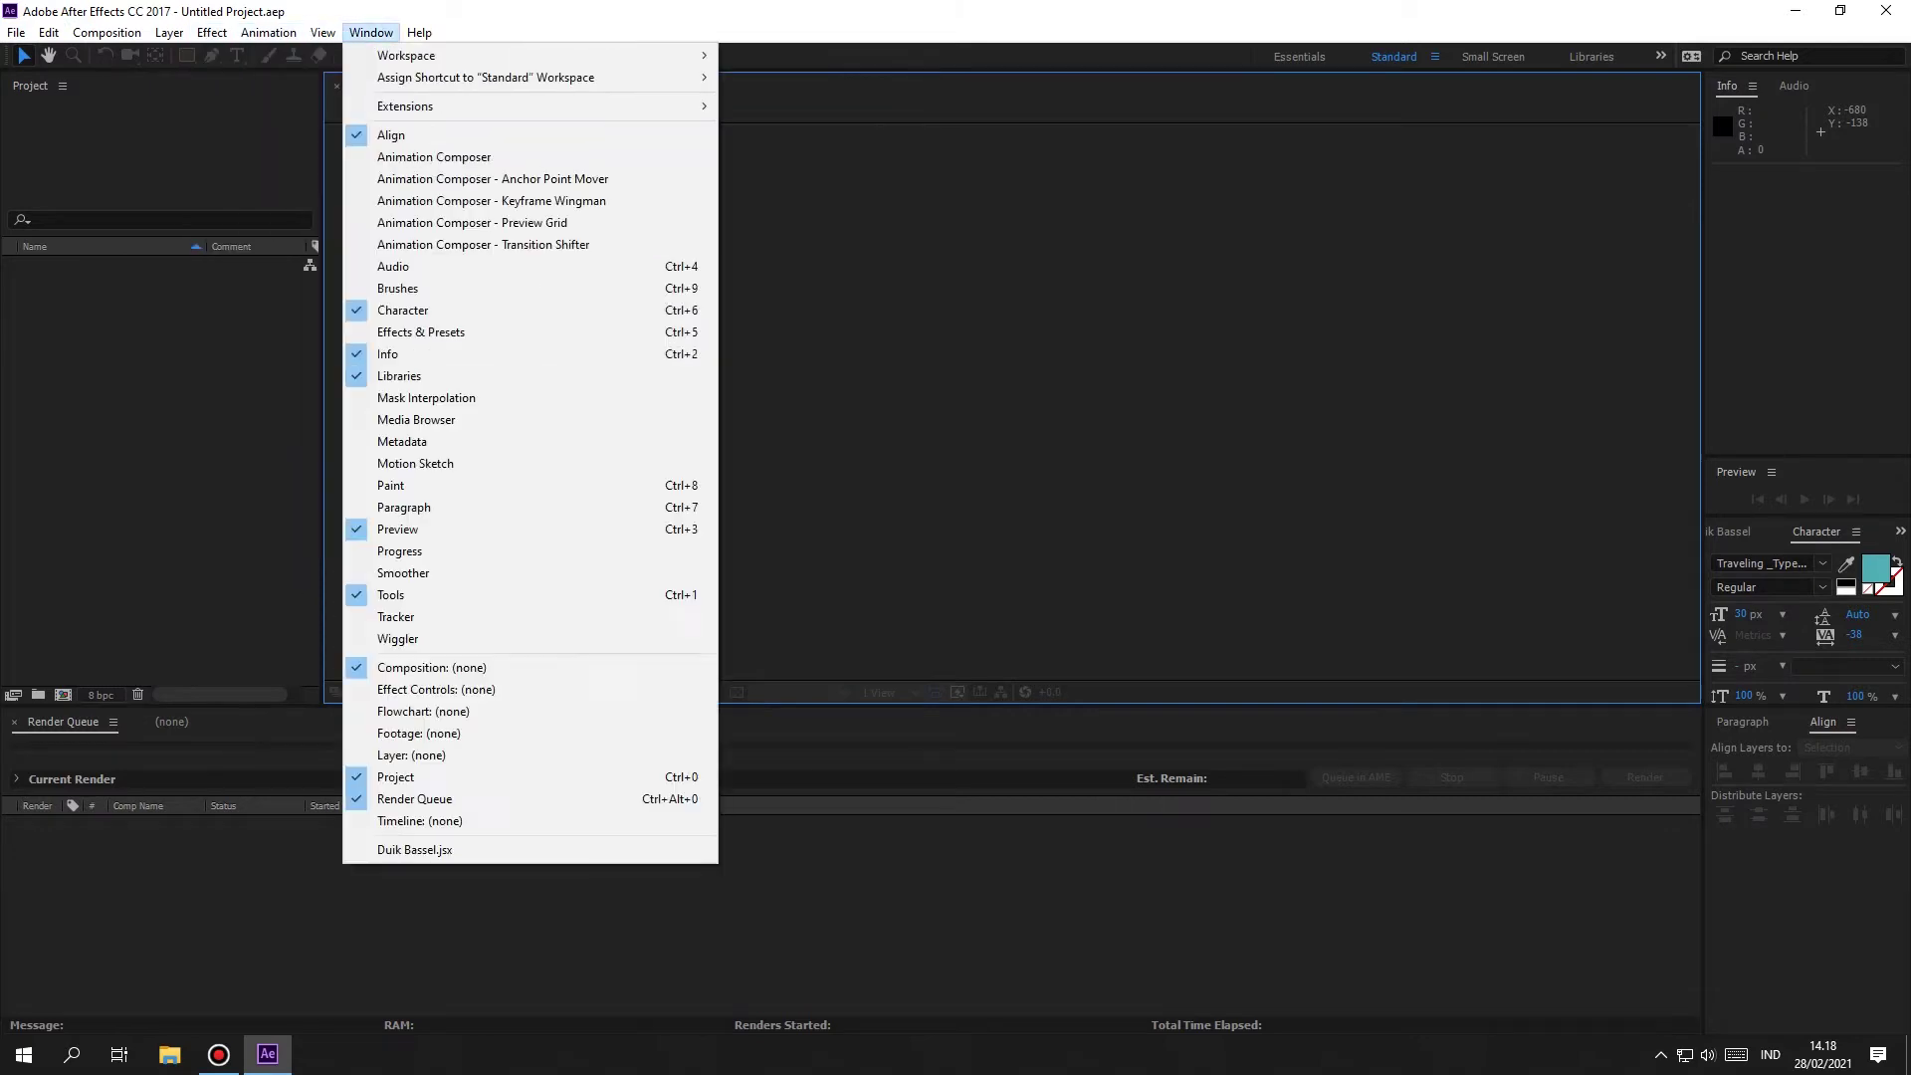
mouse_move(419, 32)
key("Escape")
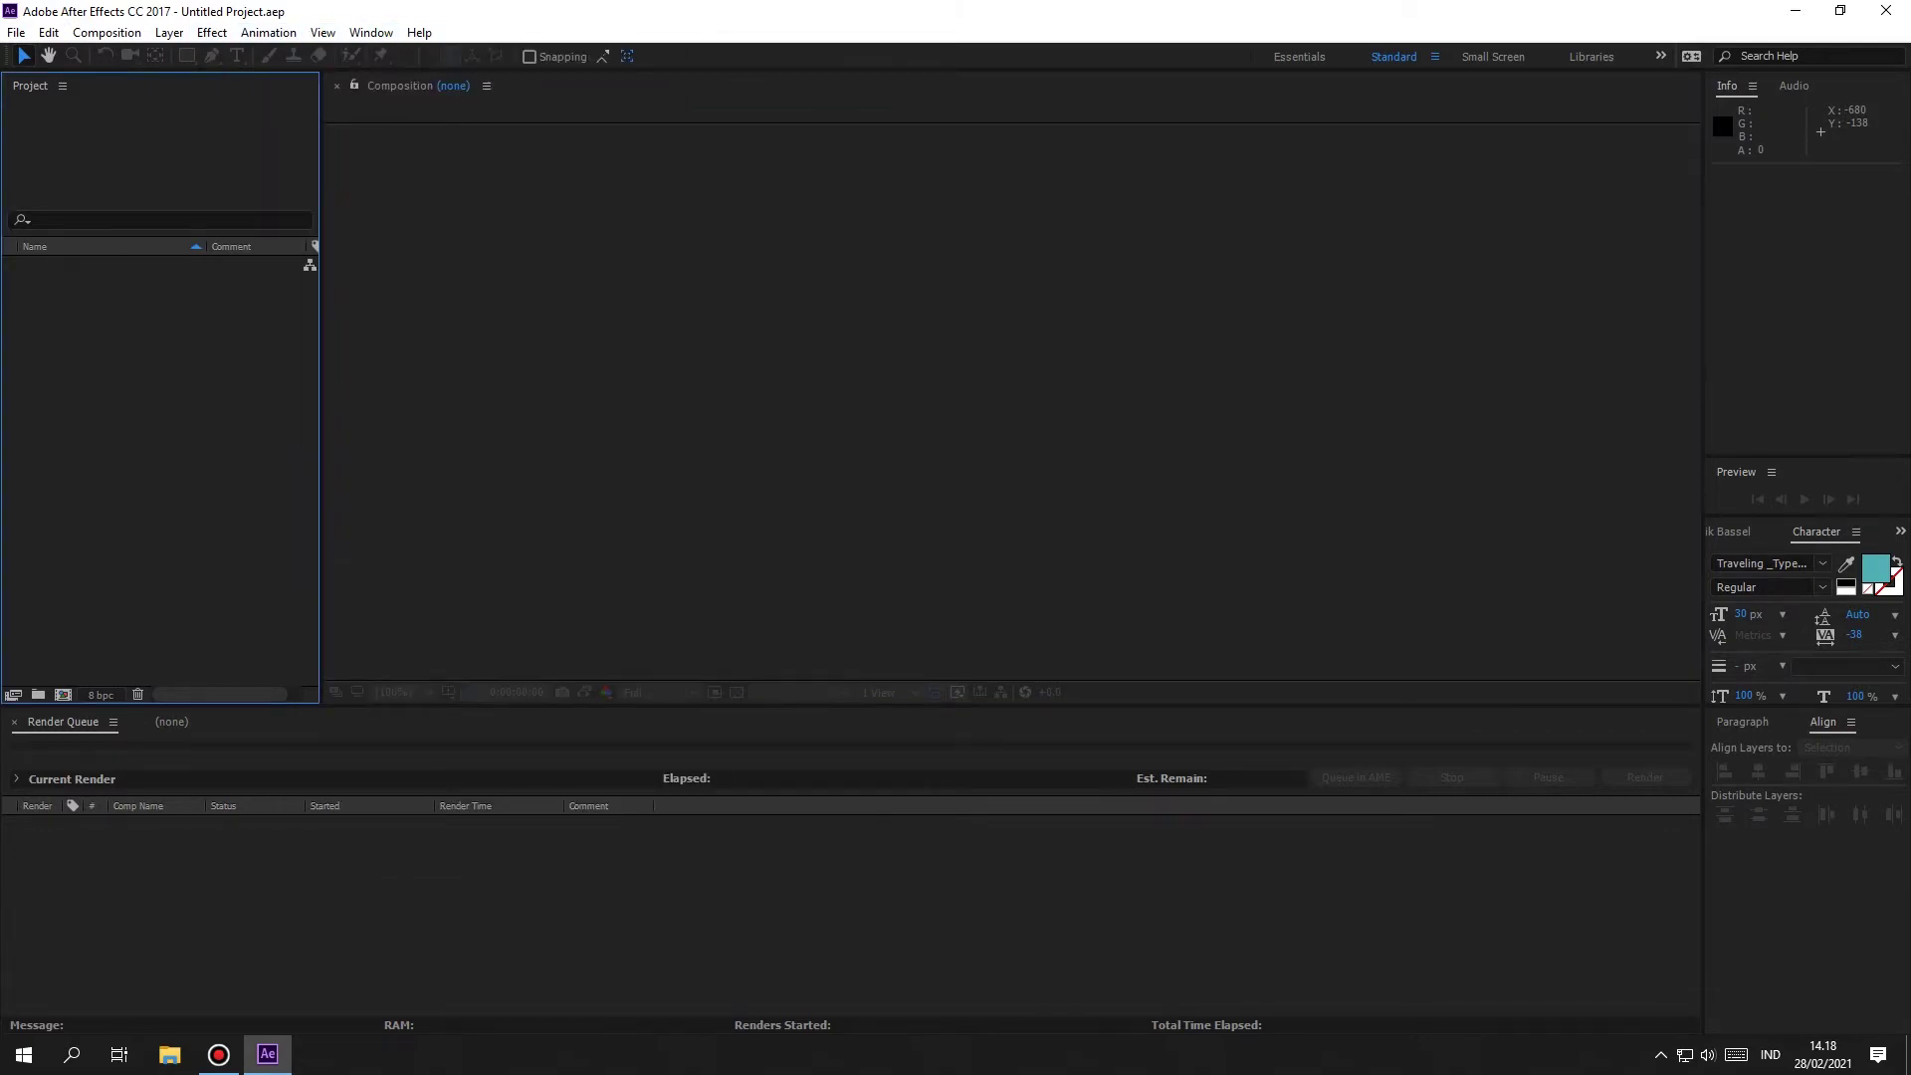
Step: Create a new composition with a duration of 0:00:30:00, keeping the 1920 x 1080 frame size and 30 frames per second
key("alt+c")
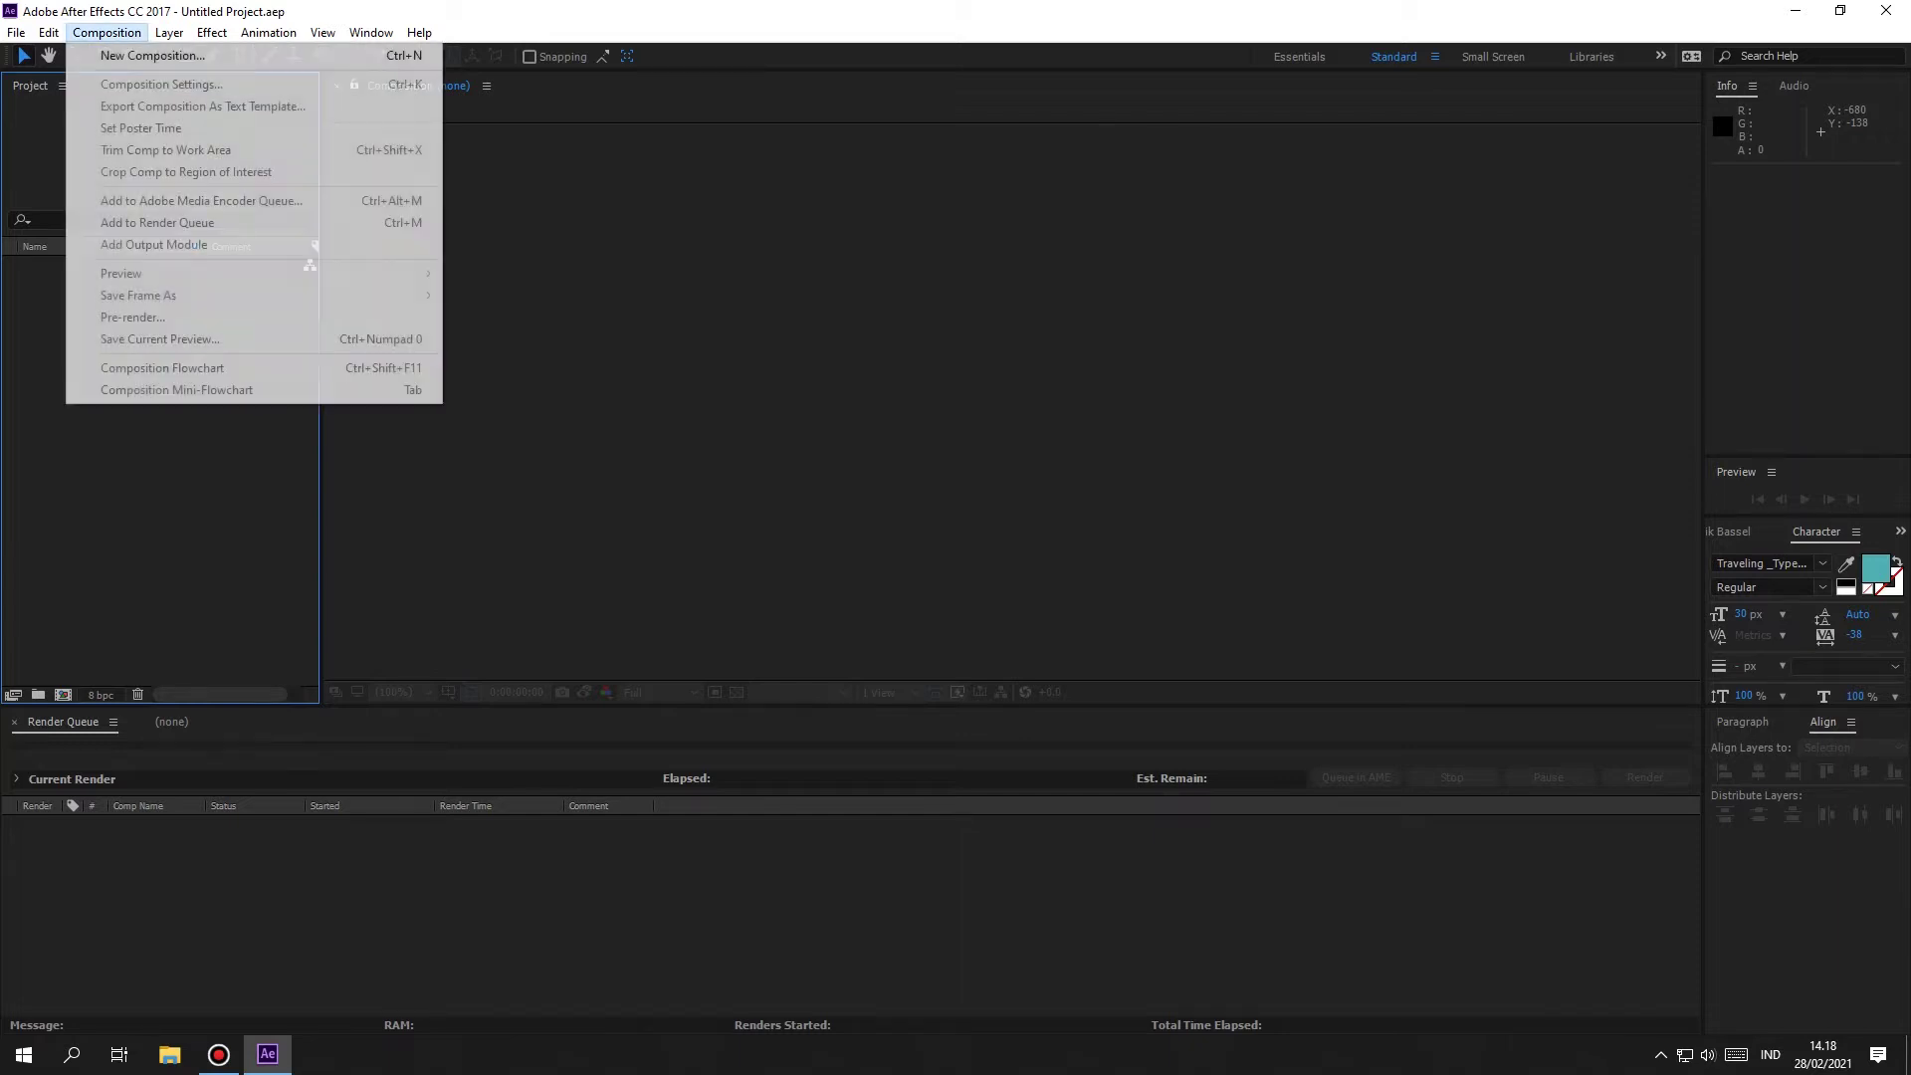
key("Return")
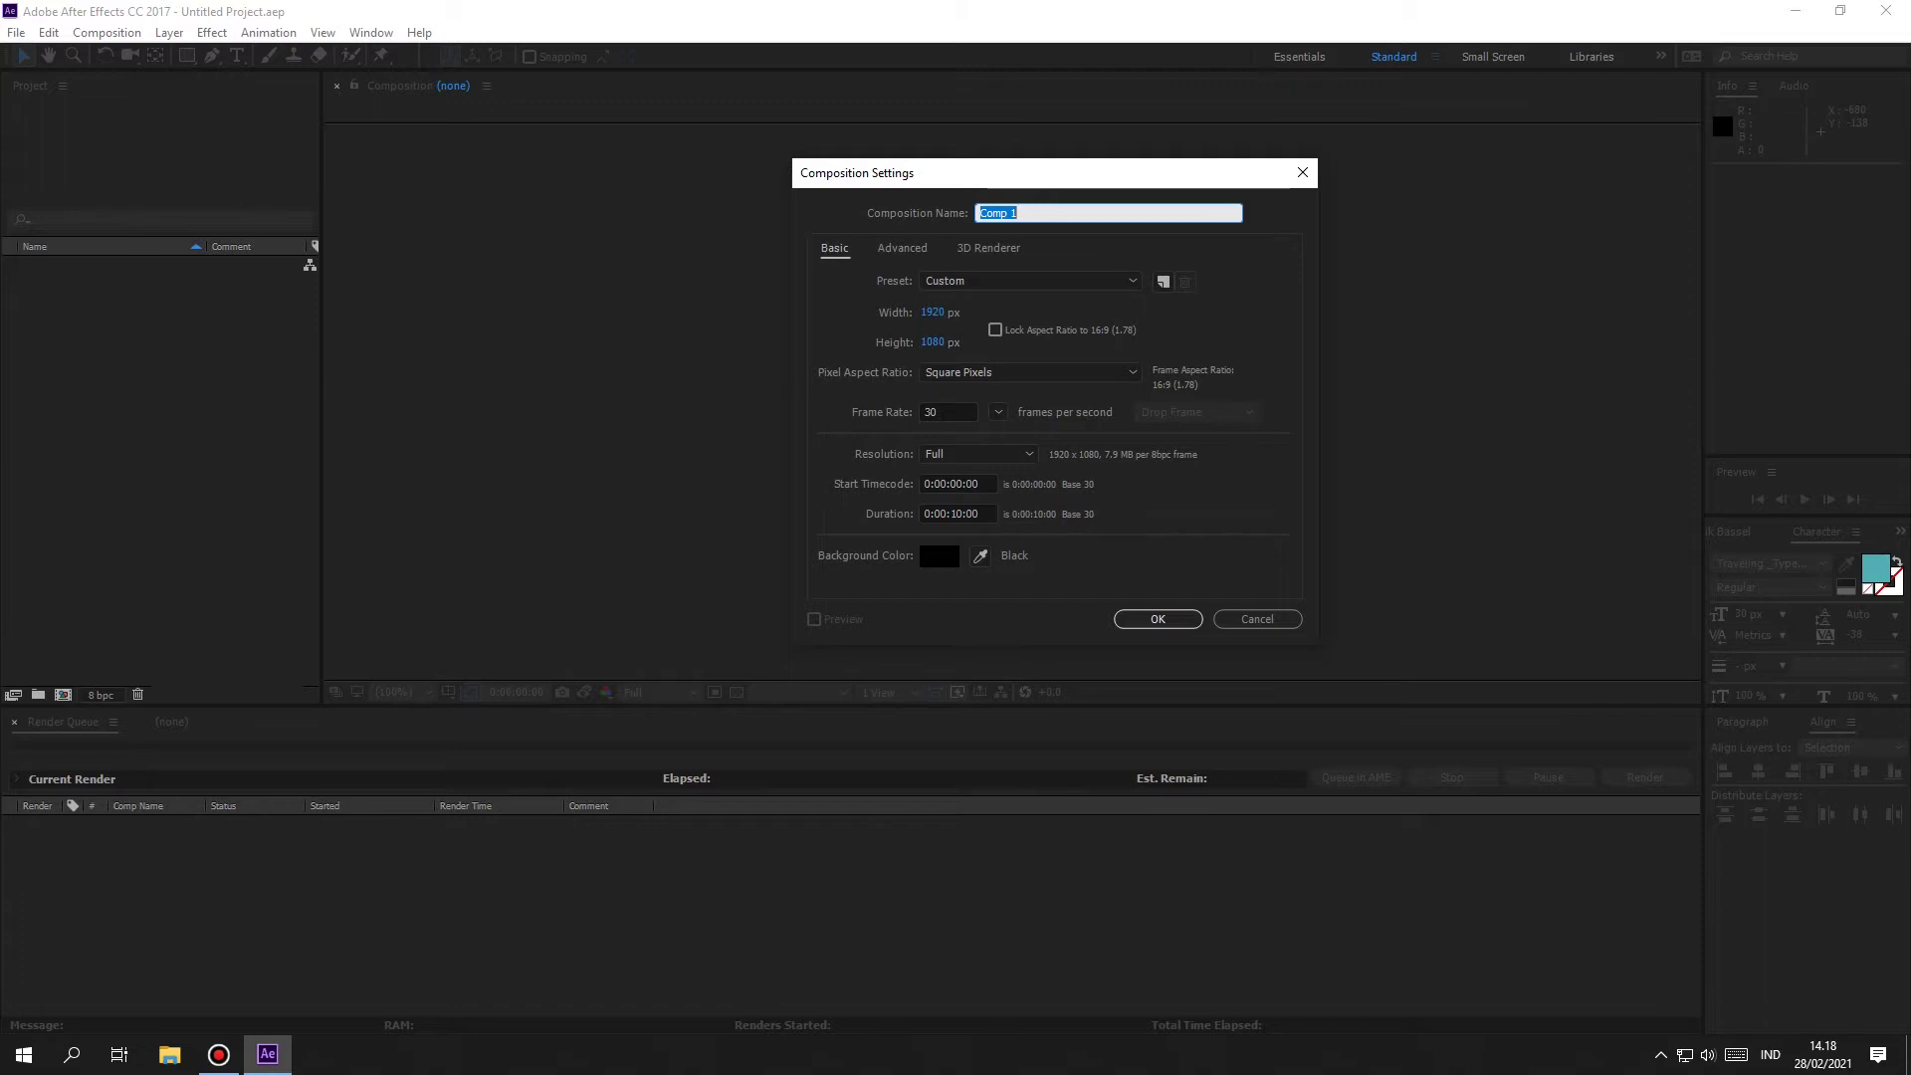
key("Tab")
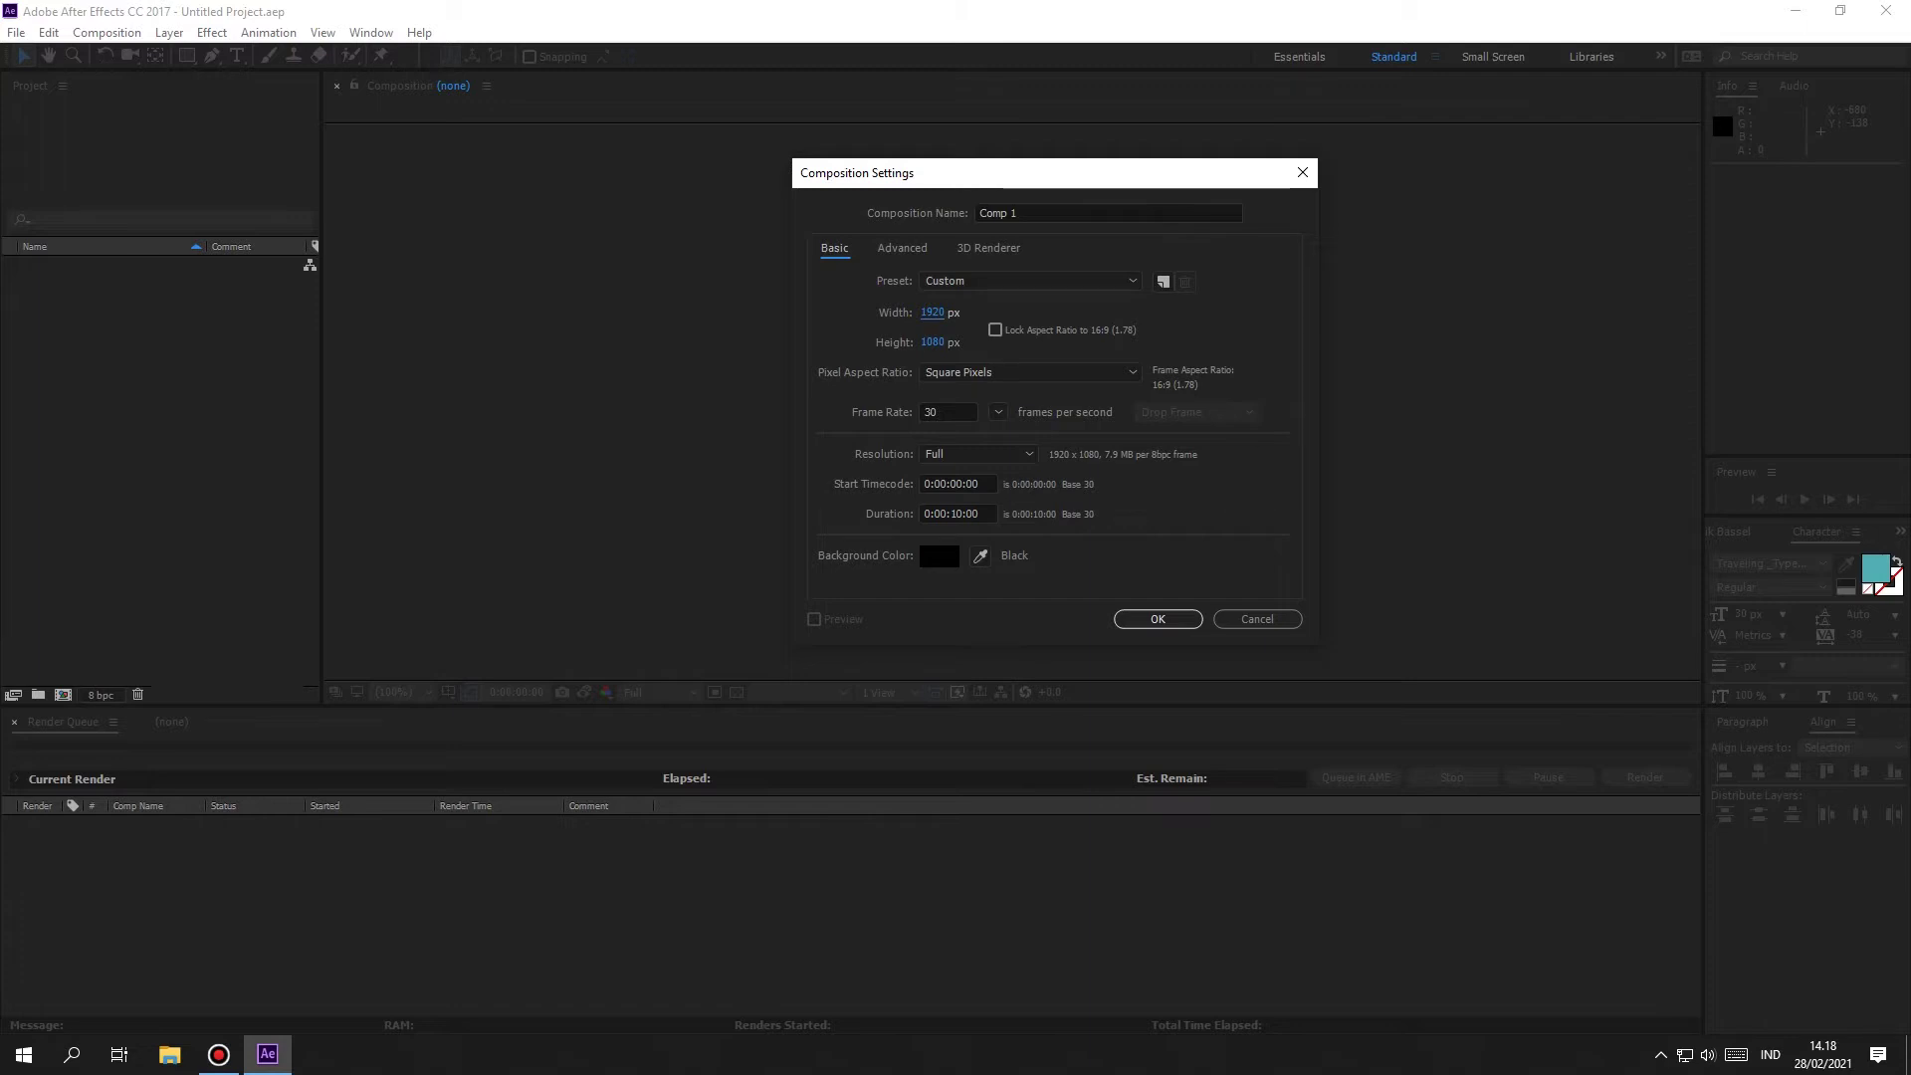
key("Tab")
key("Tab")
left_click(955, 514)
key("BackSpace")
type("3")
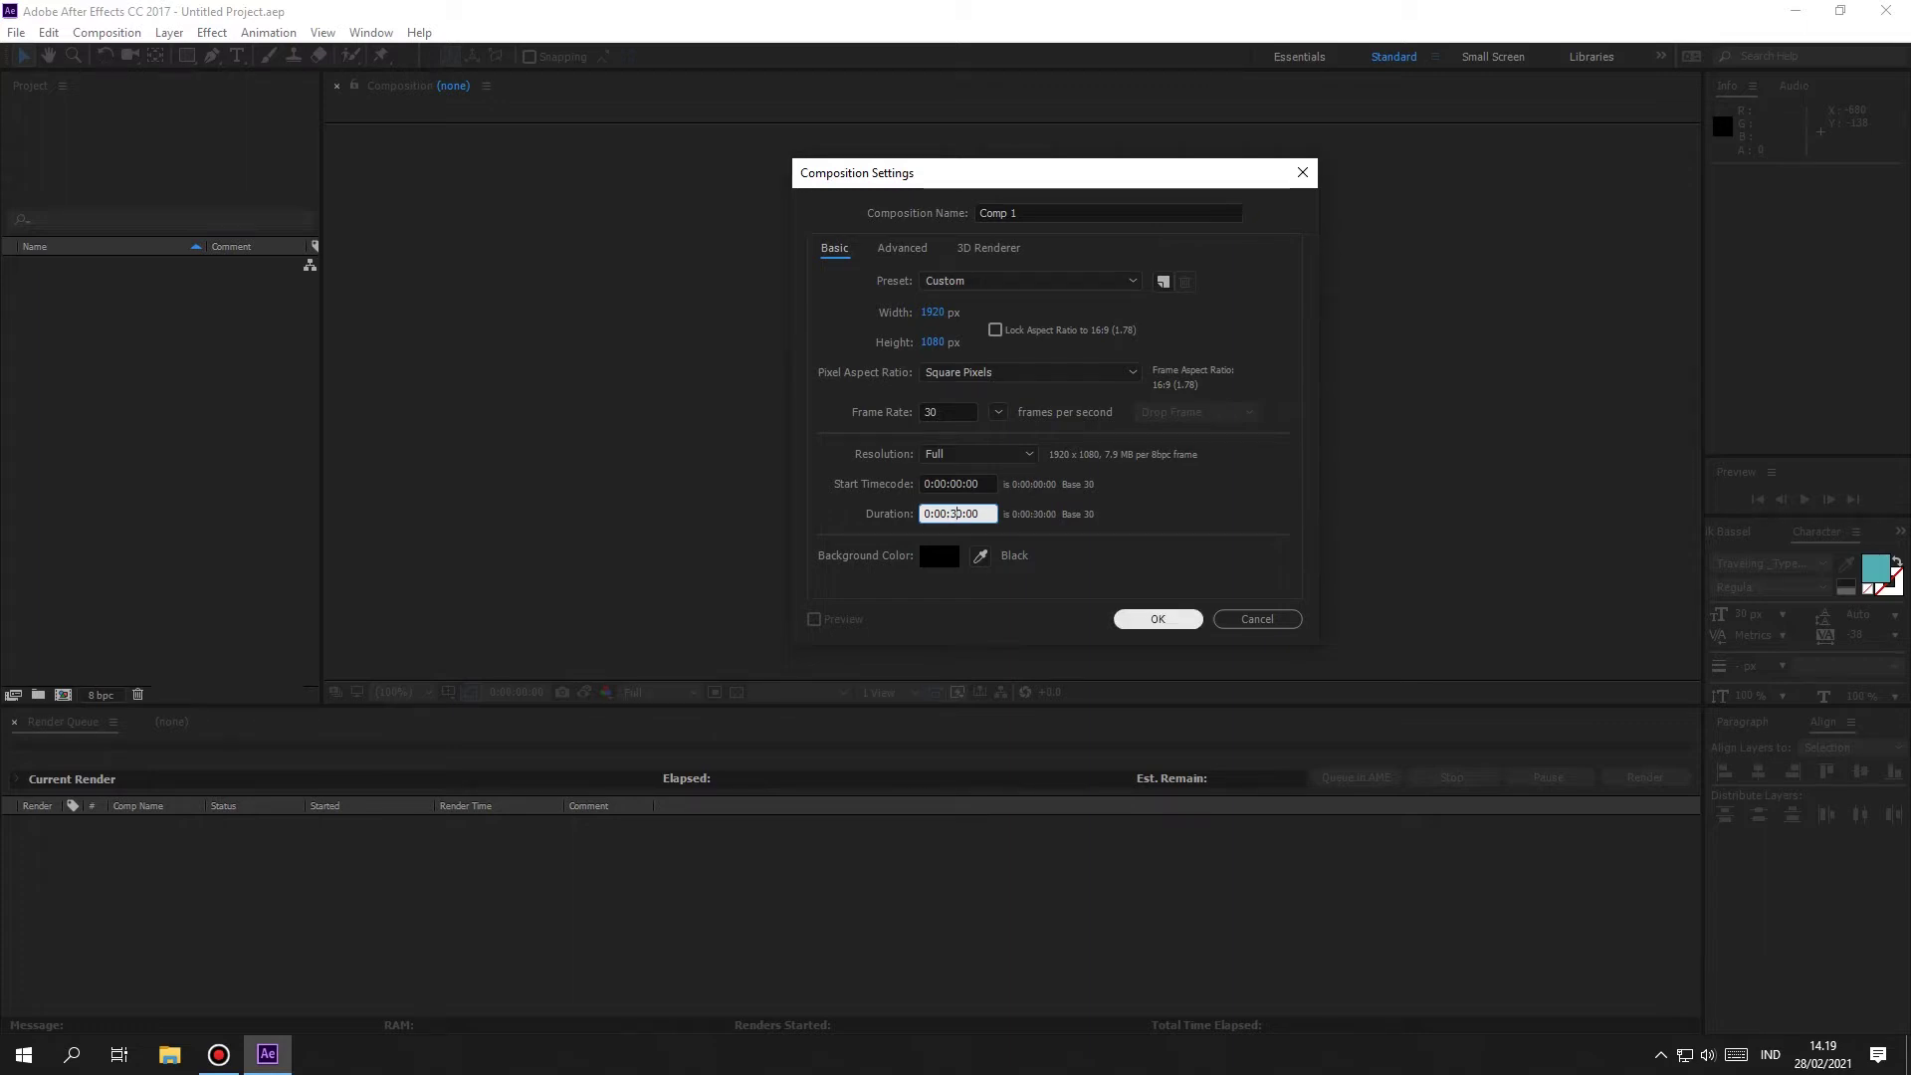
key("Return")
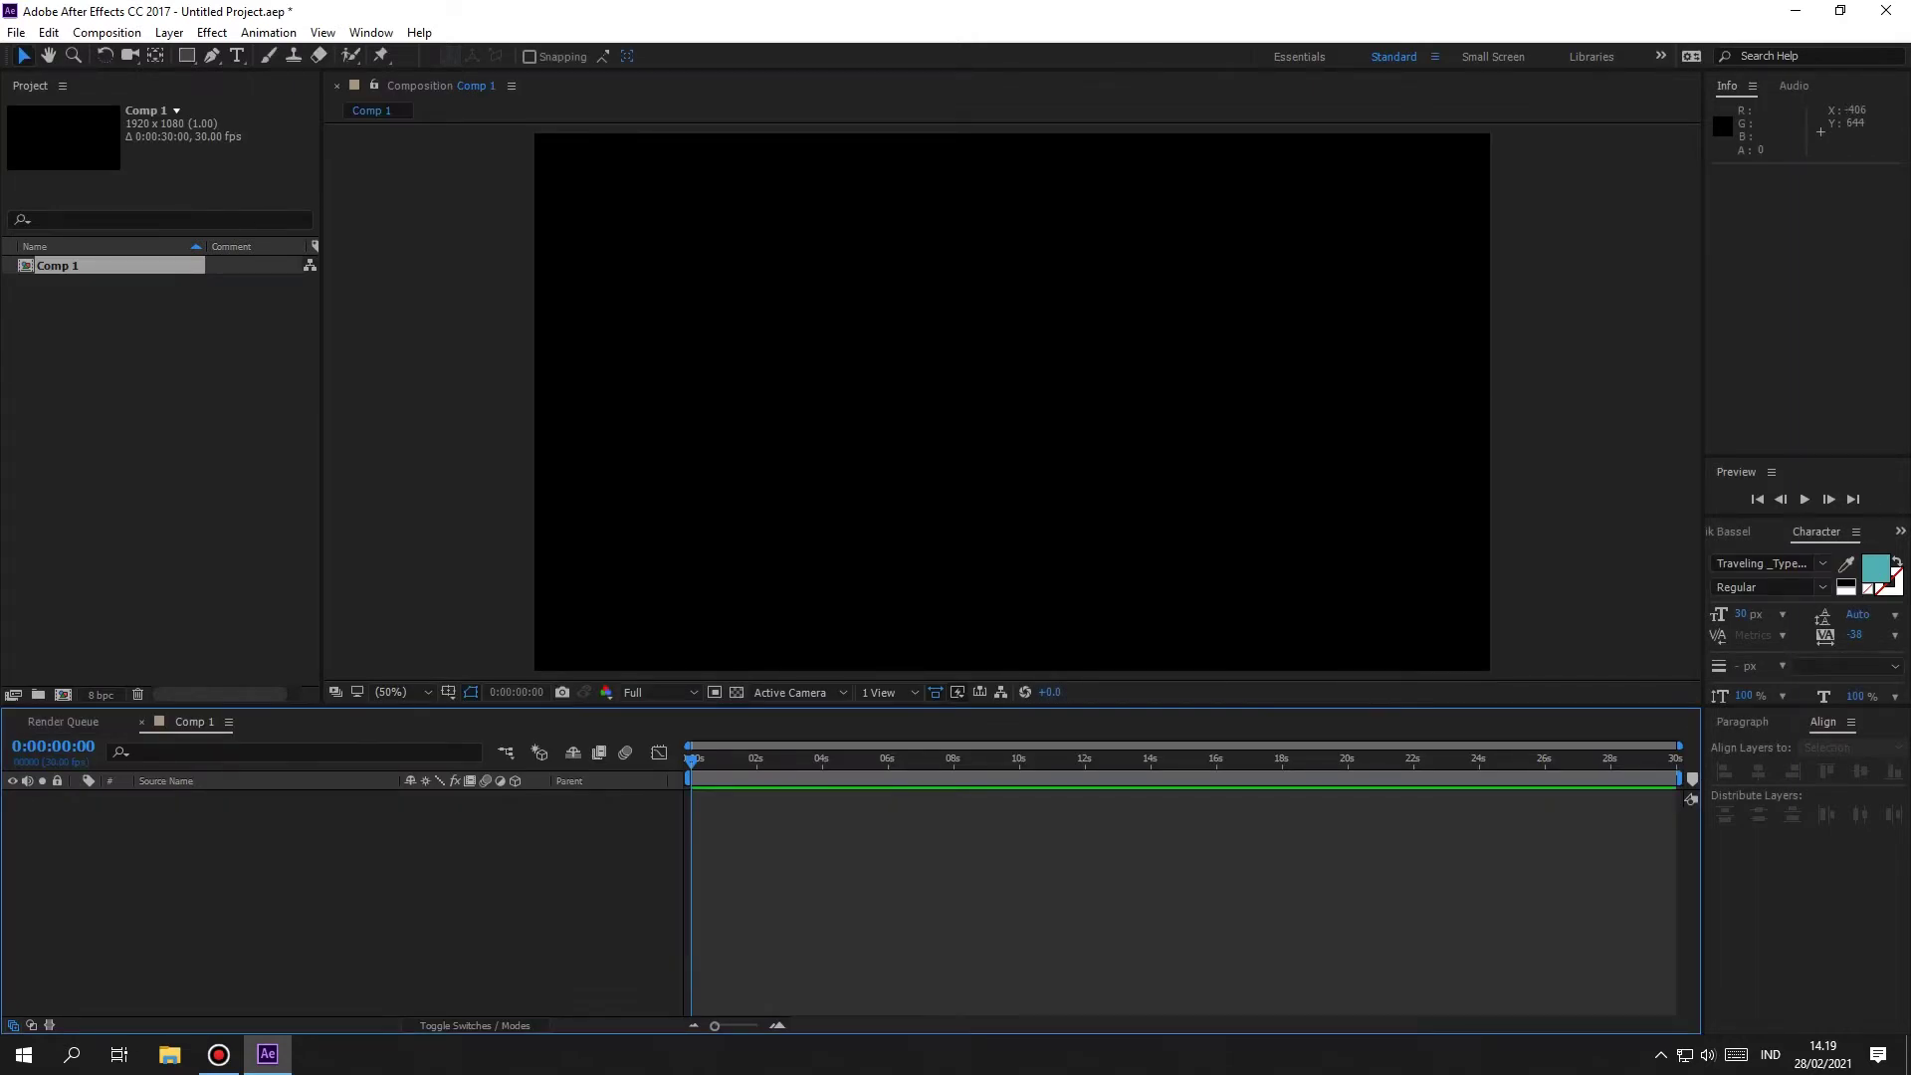
Step: Outline the Project area, the Composition viewer and the Timeline one by one with a screen-capture selection, without saving any capture
key("Print")
left_click_drag(1, 65, 318, 675)
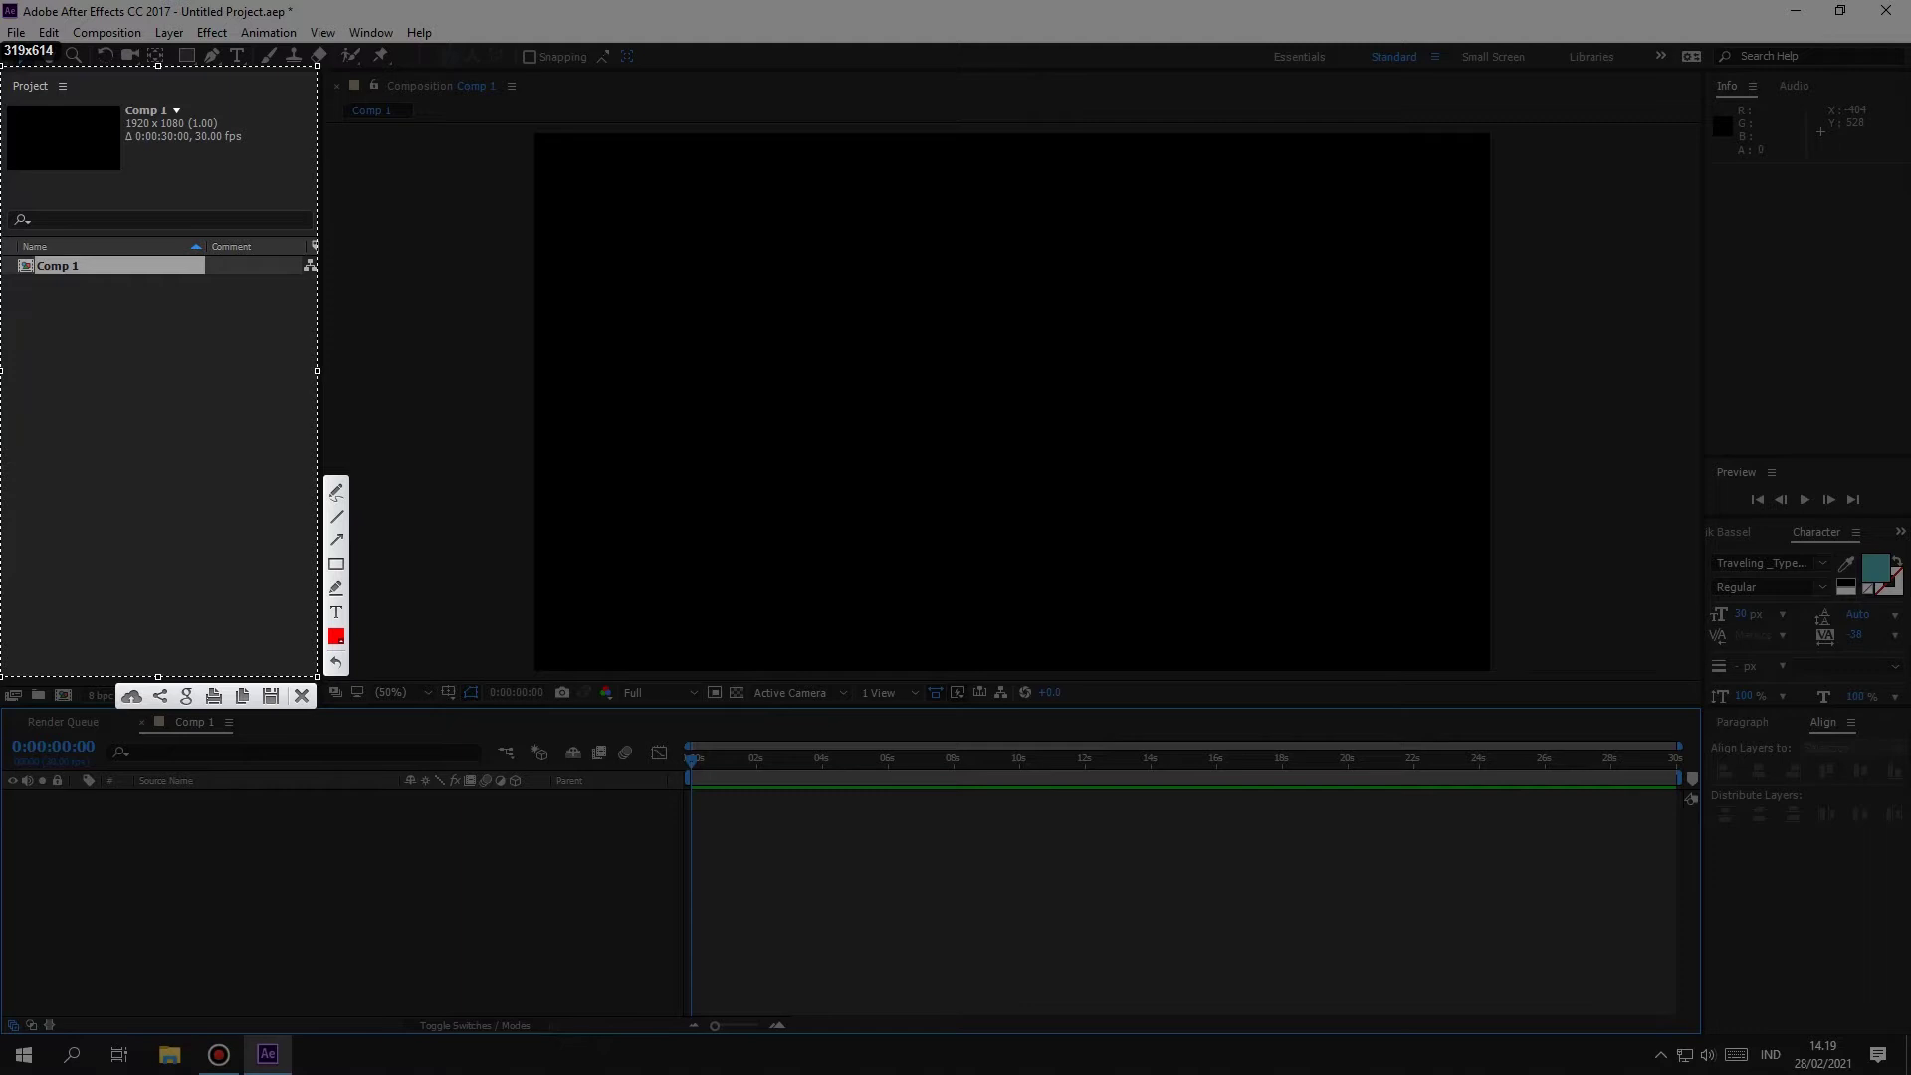
key("Escape")
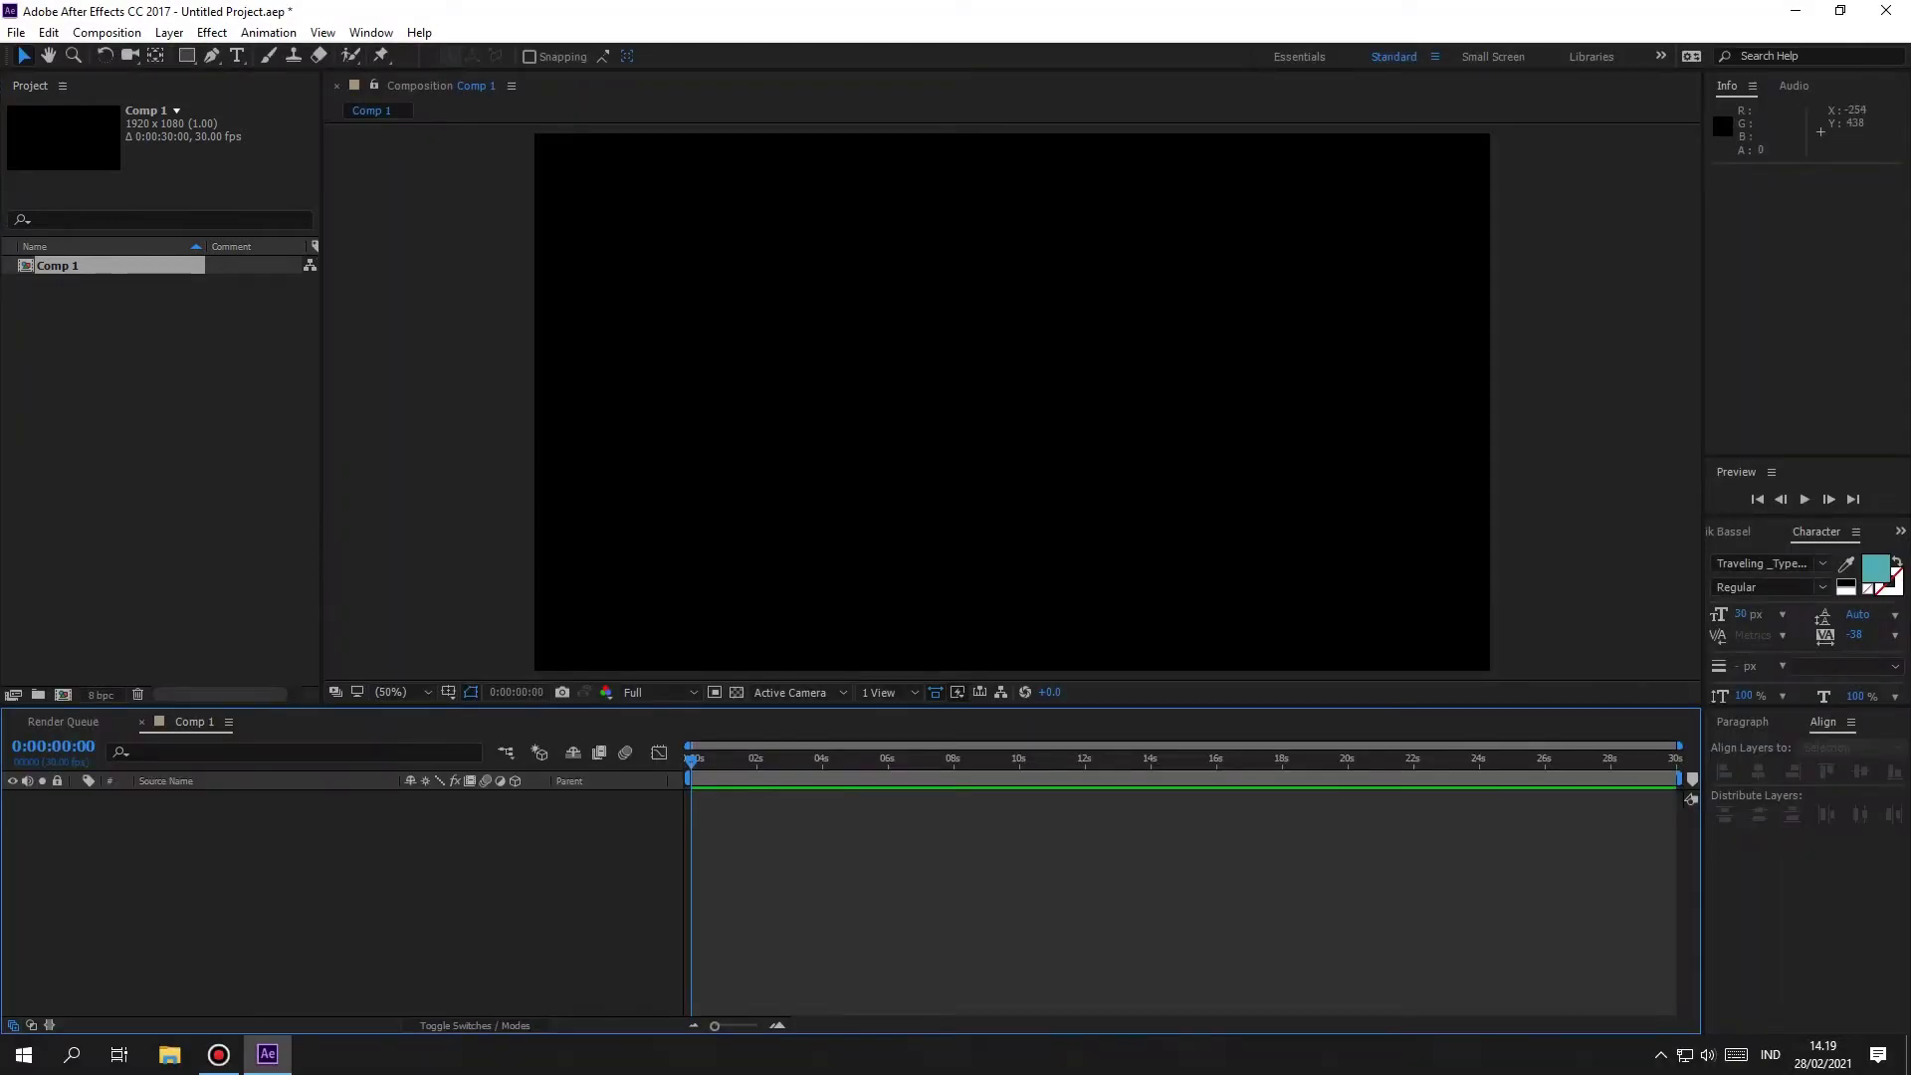
key("Print")
left_click_drag(330, 71, 1682, 700)
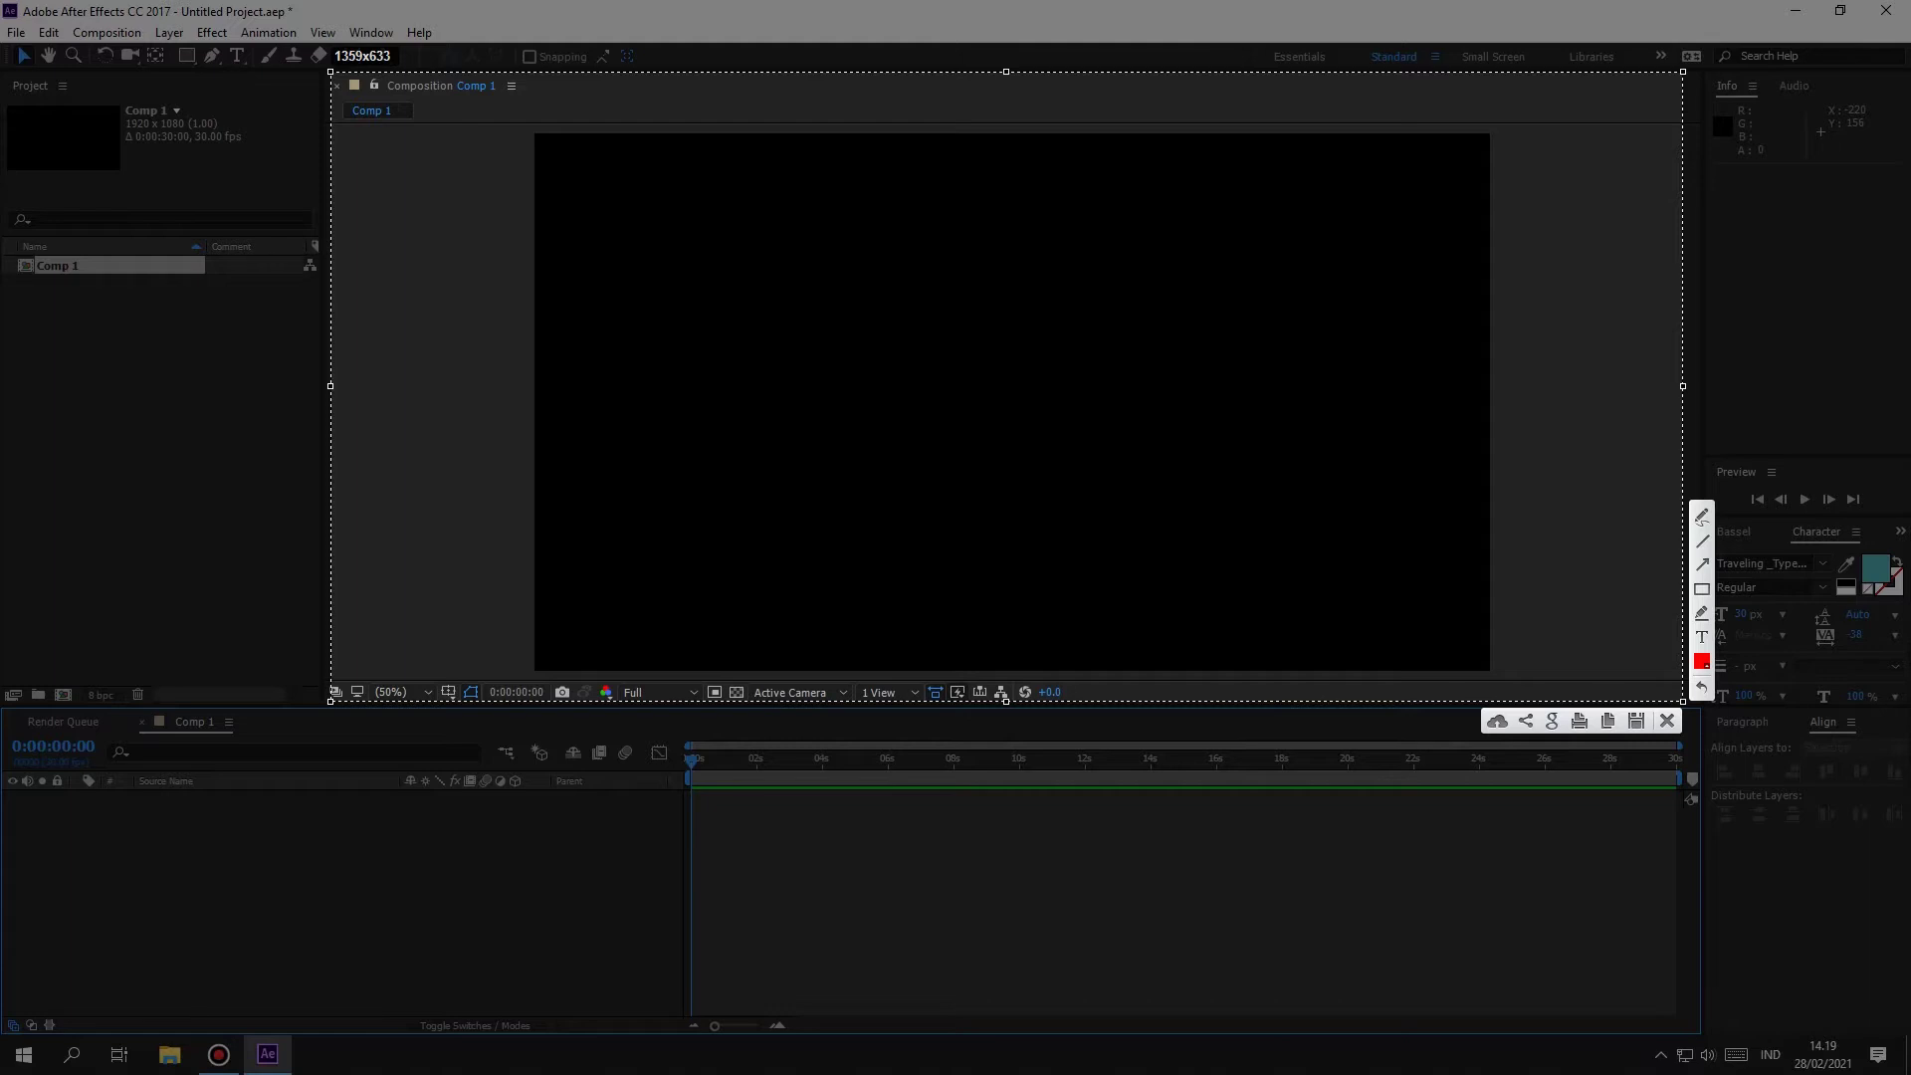
key("Escape")
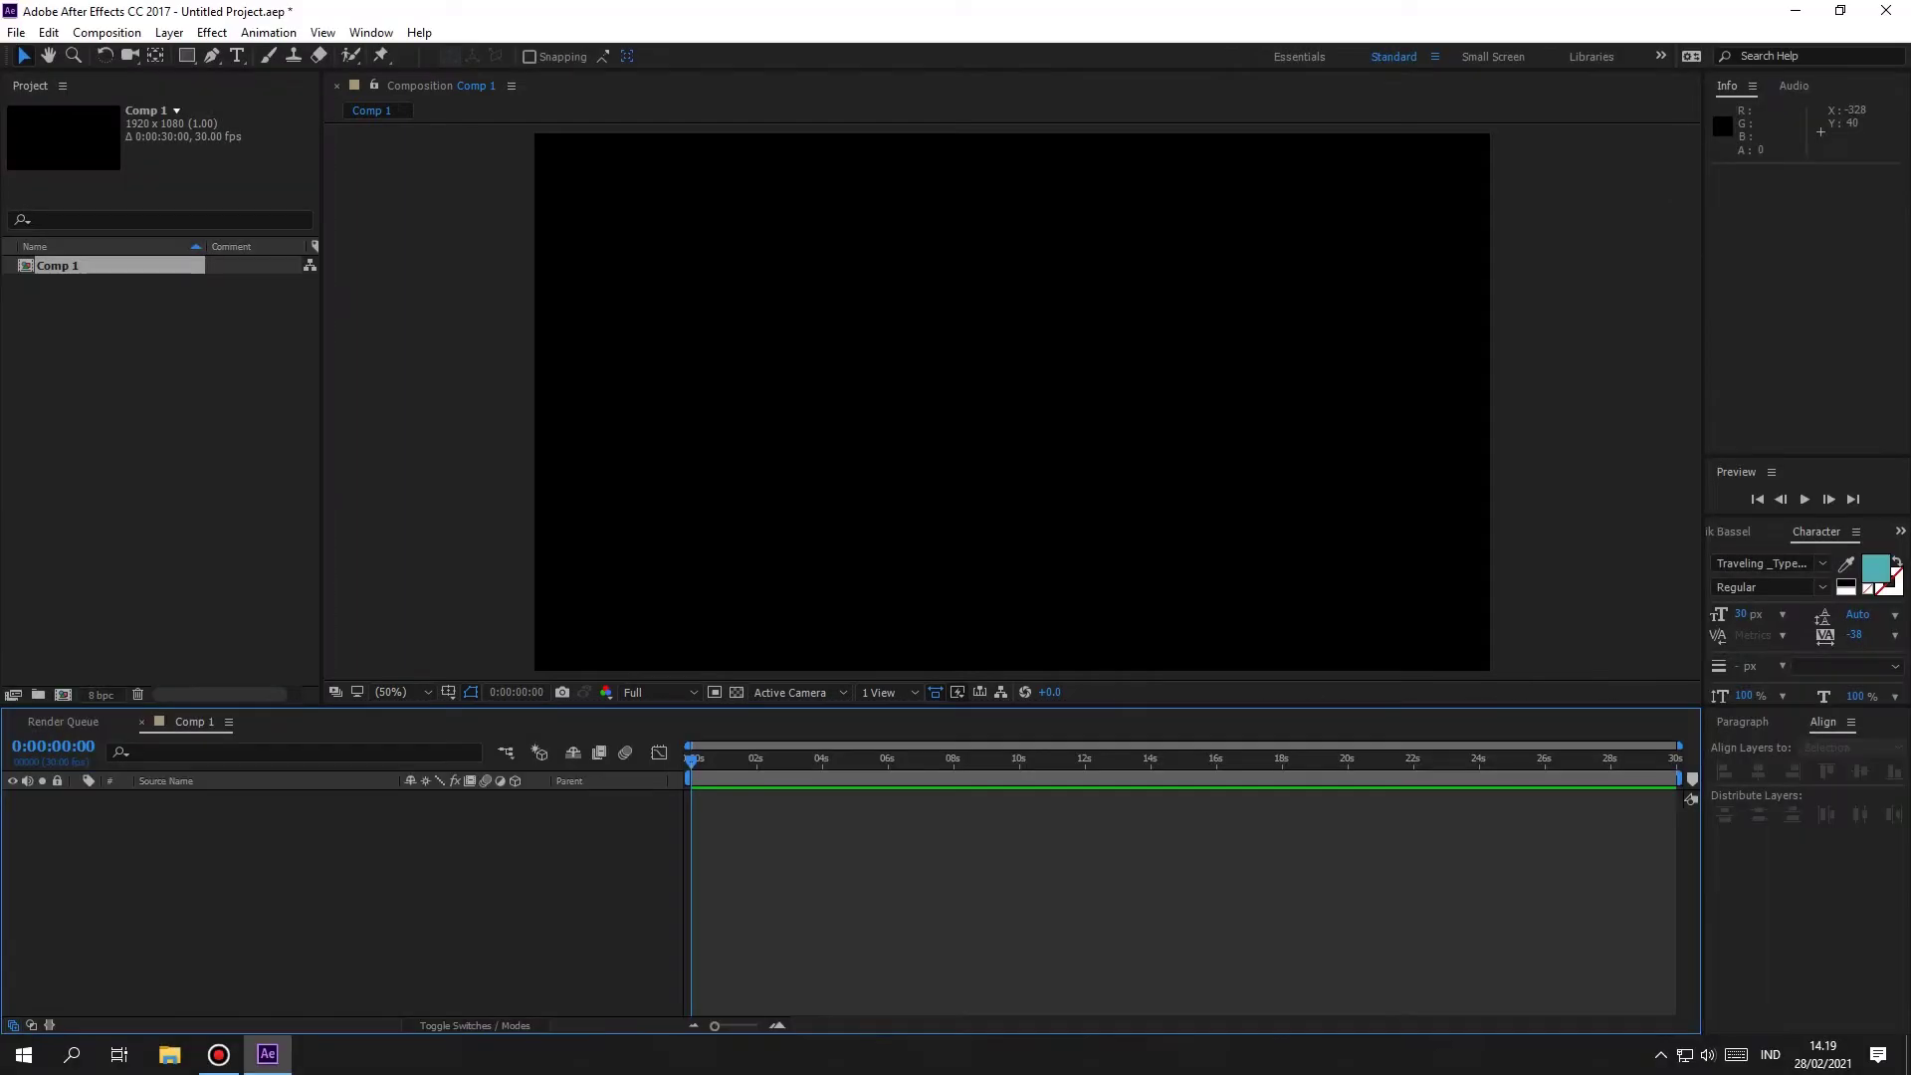
key("Print")
left_click_drag(2, 710, 1691, 1037)
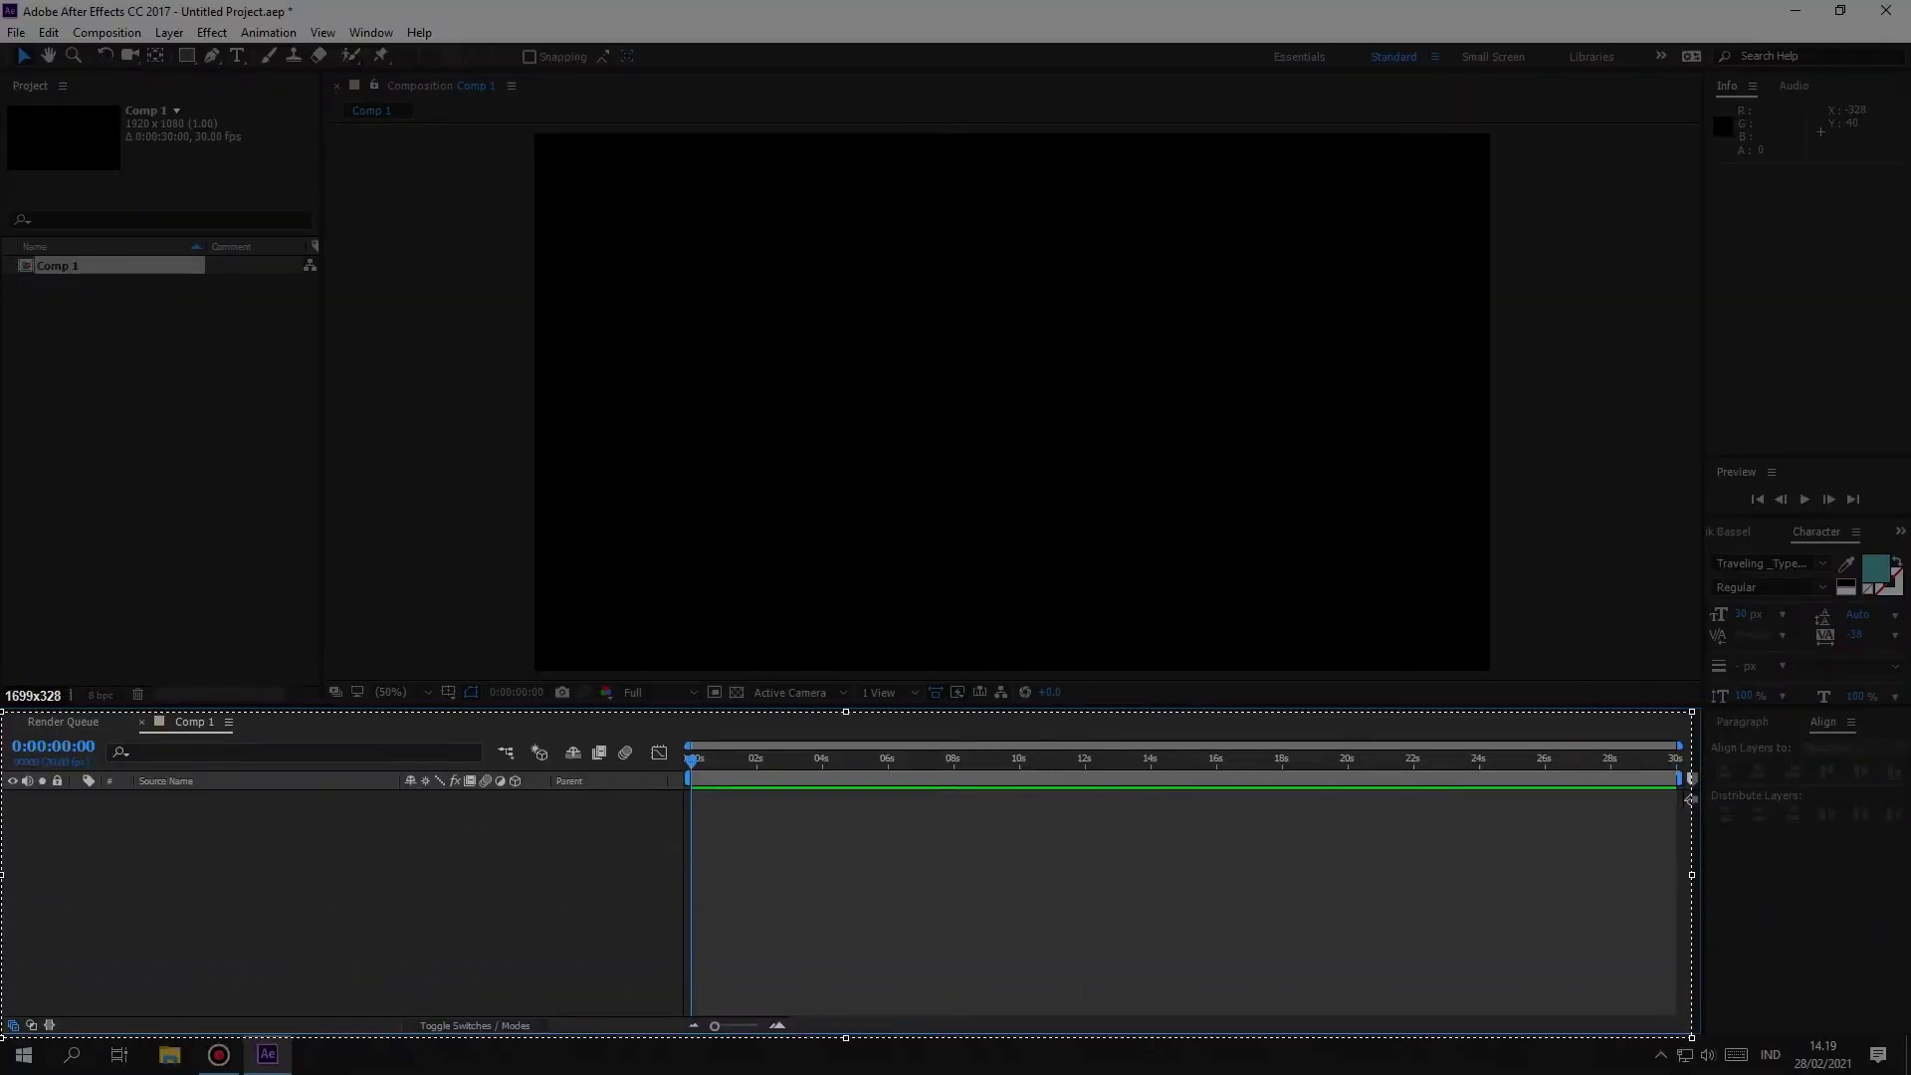
left_click_drag(1690, 799, 1692, 796)
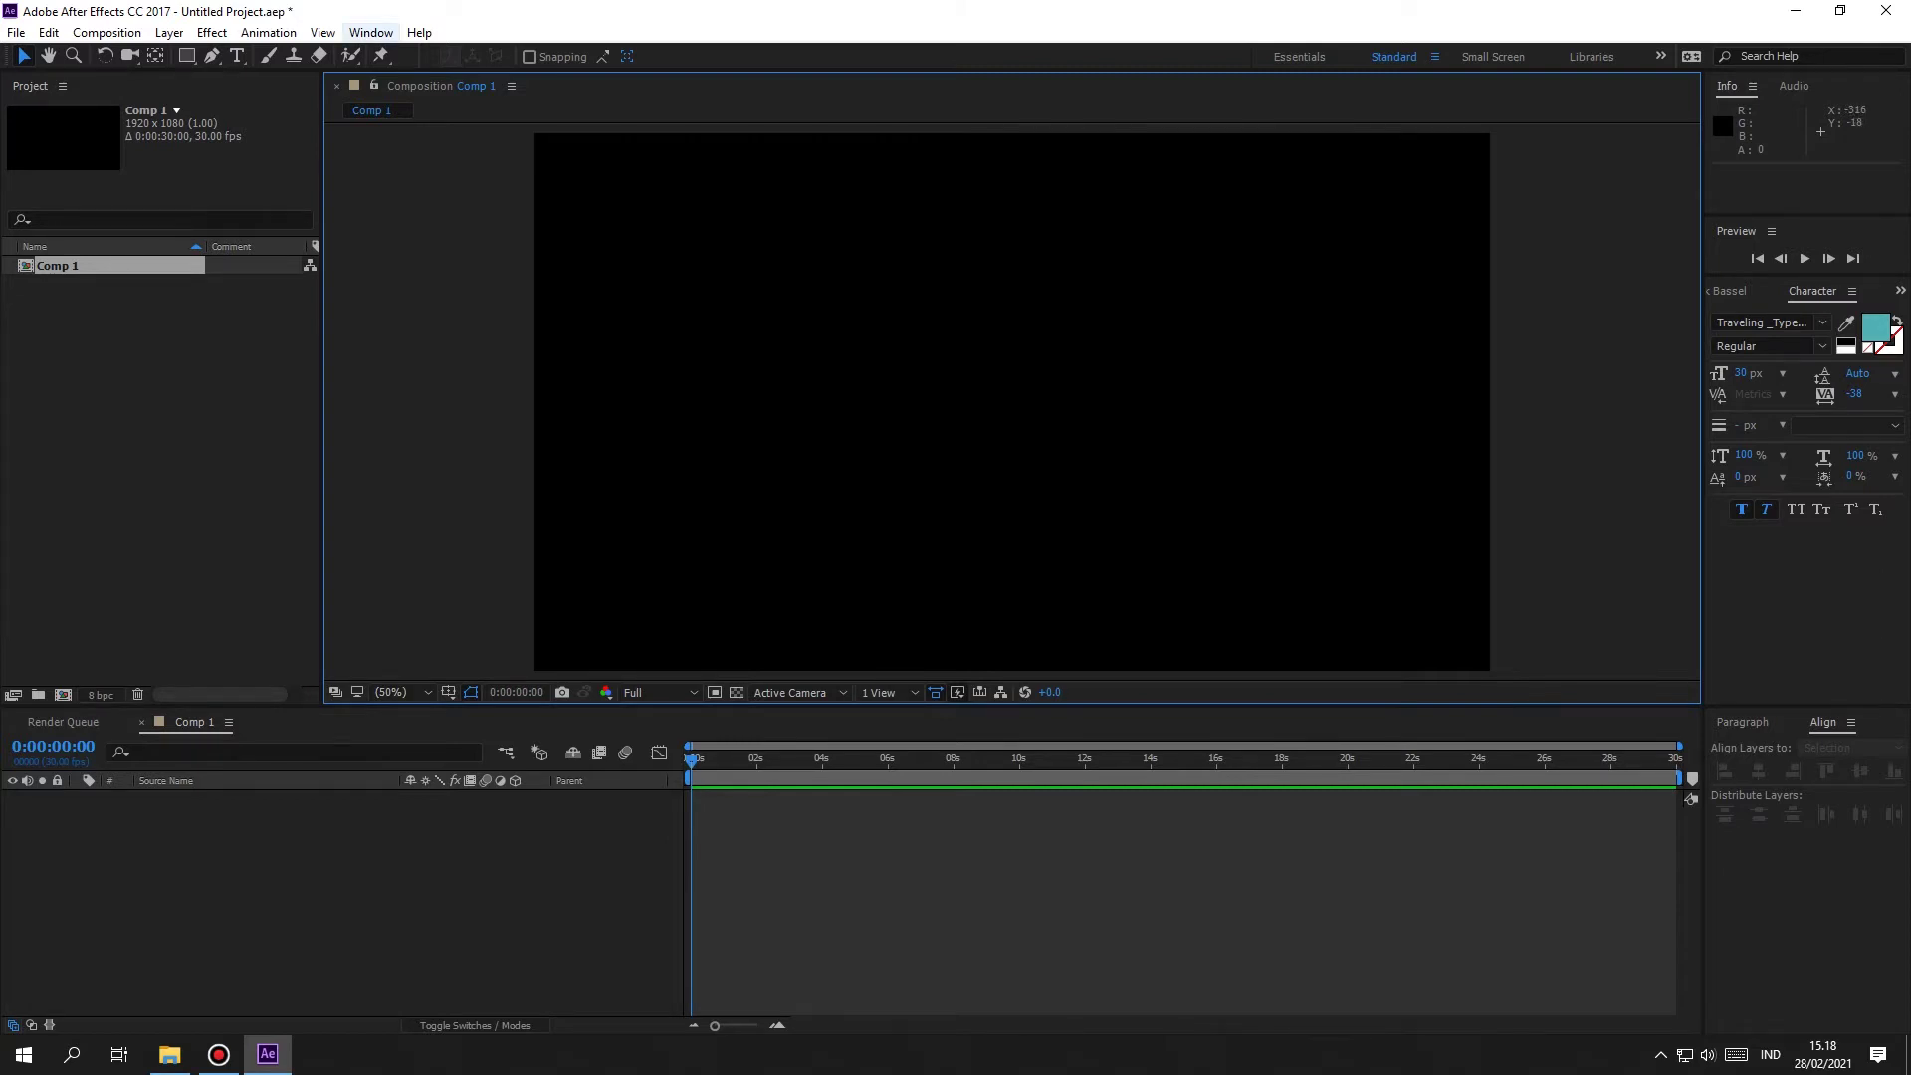
Step: Try out the All Panels workspace, followed by the Animation workspace
left_click(371, 33)
mouse_move(406, 56)
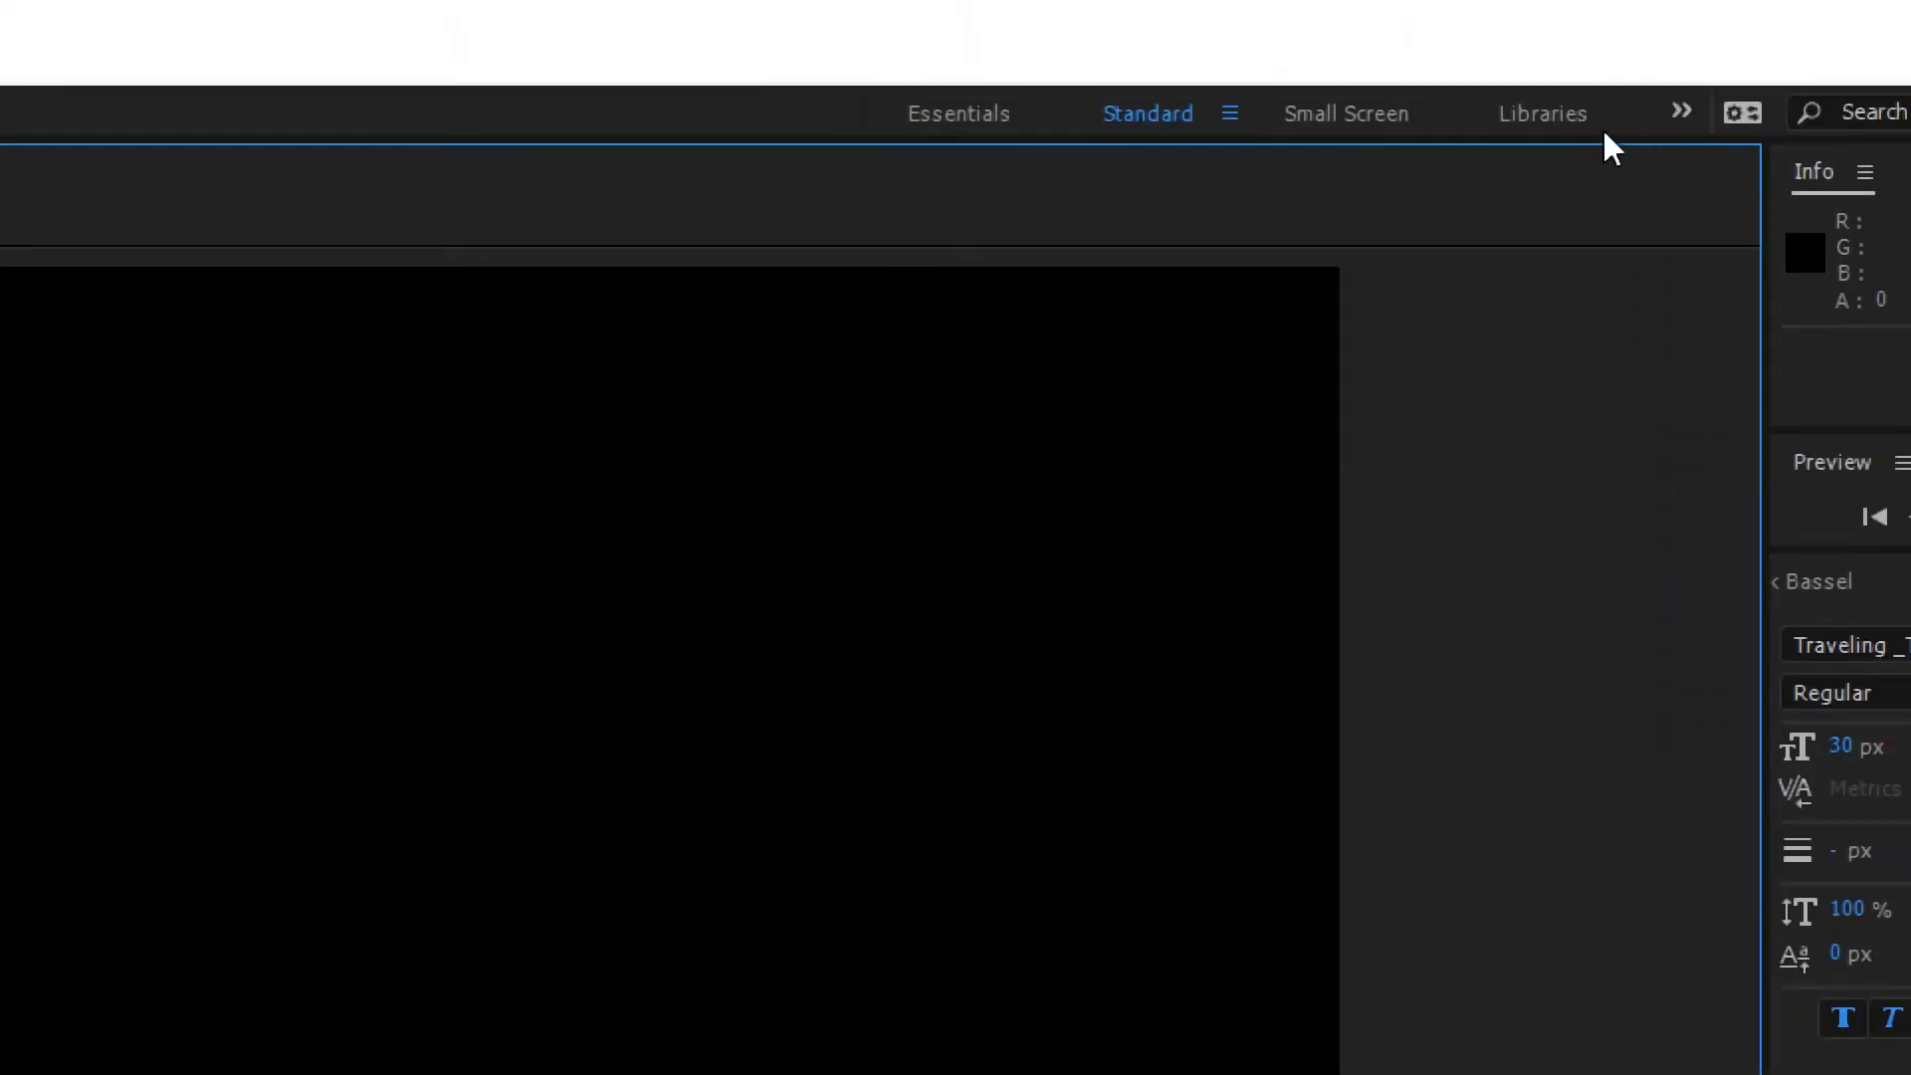
left_click(1682, 113)
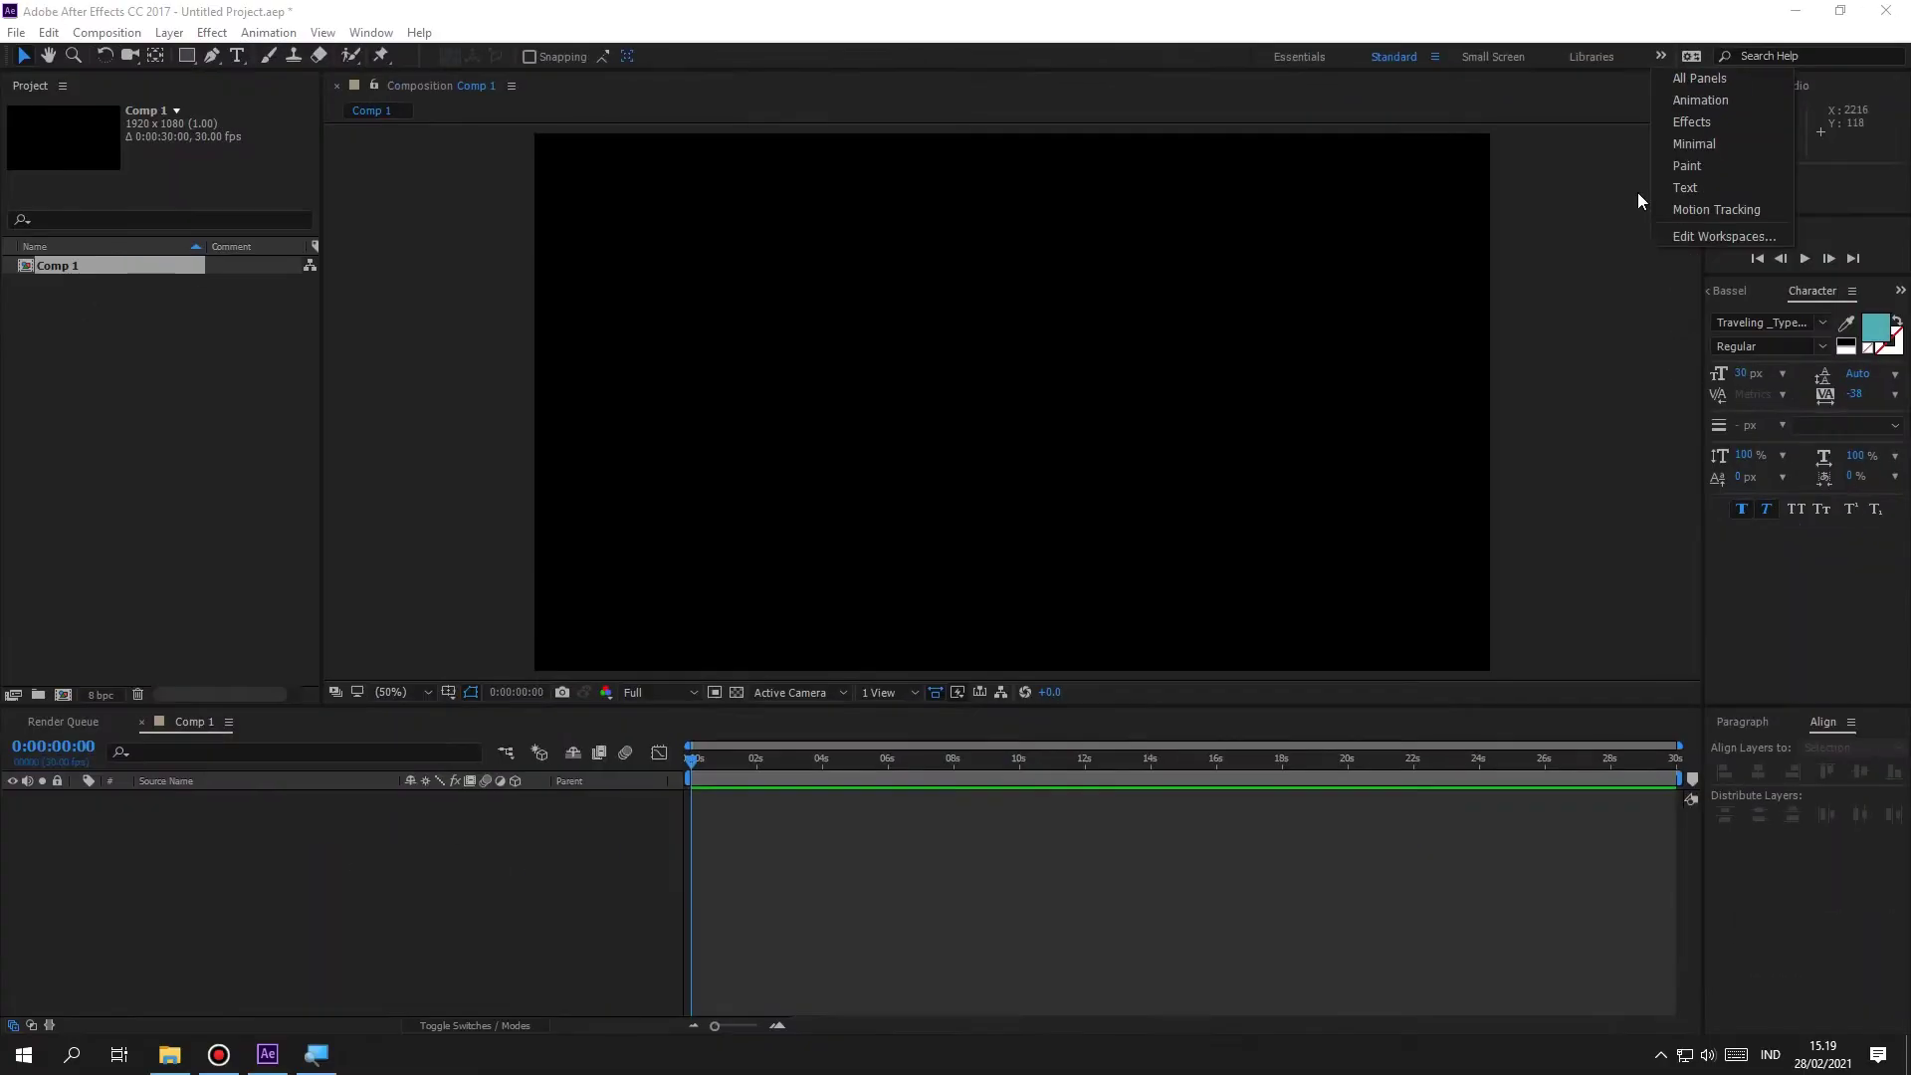
left_click(1681, 154)
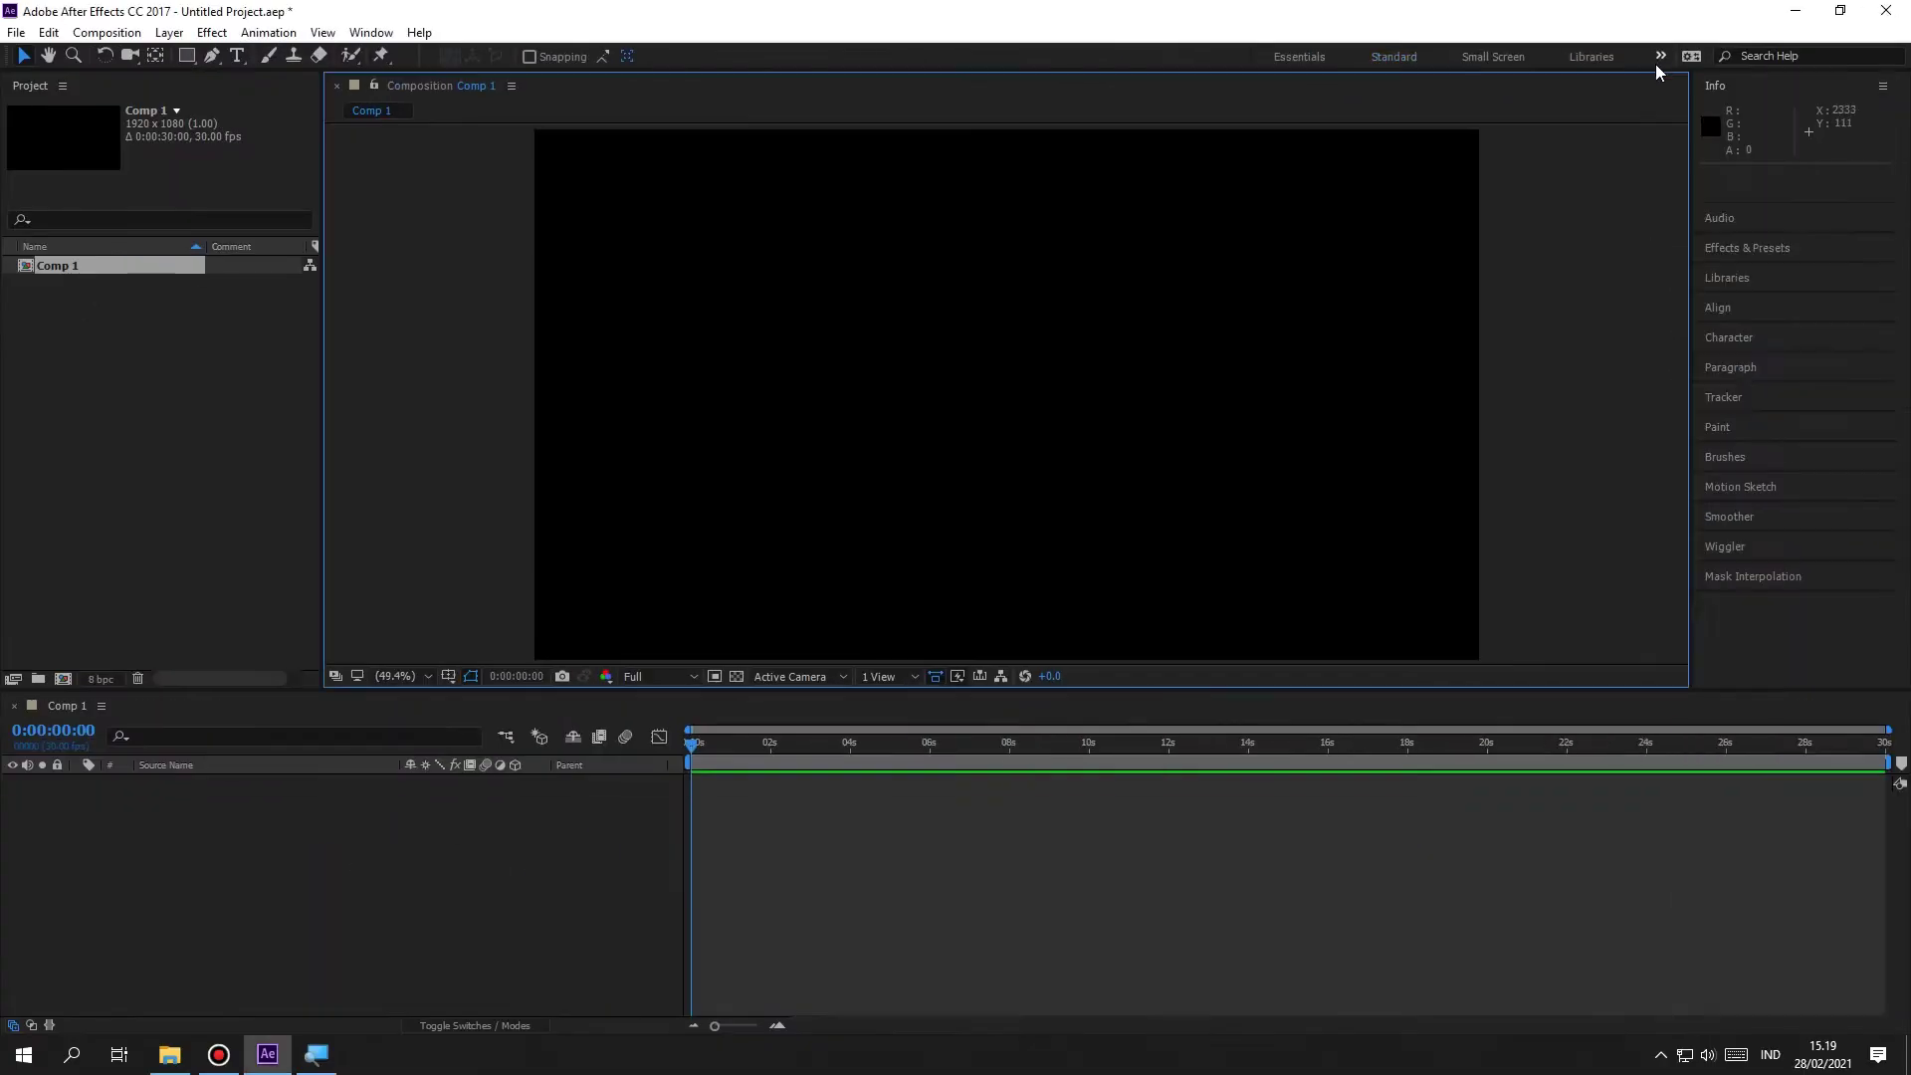
left_click(1659, 56)
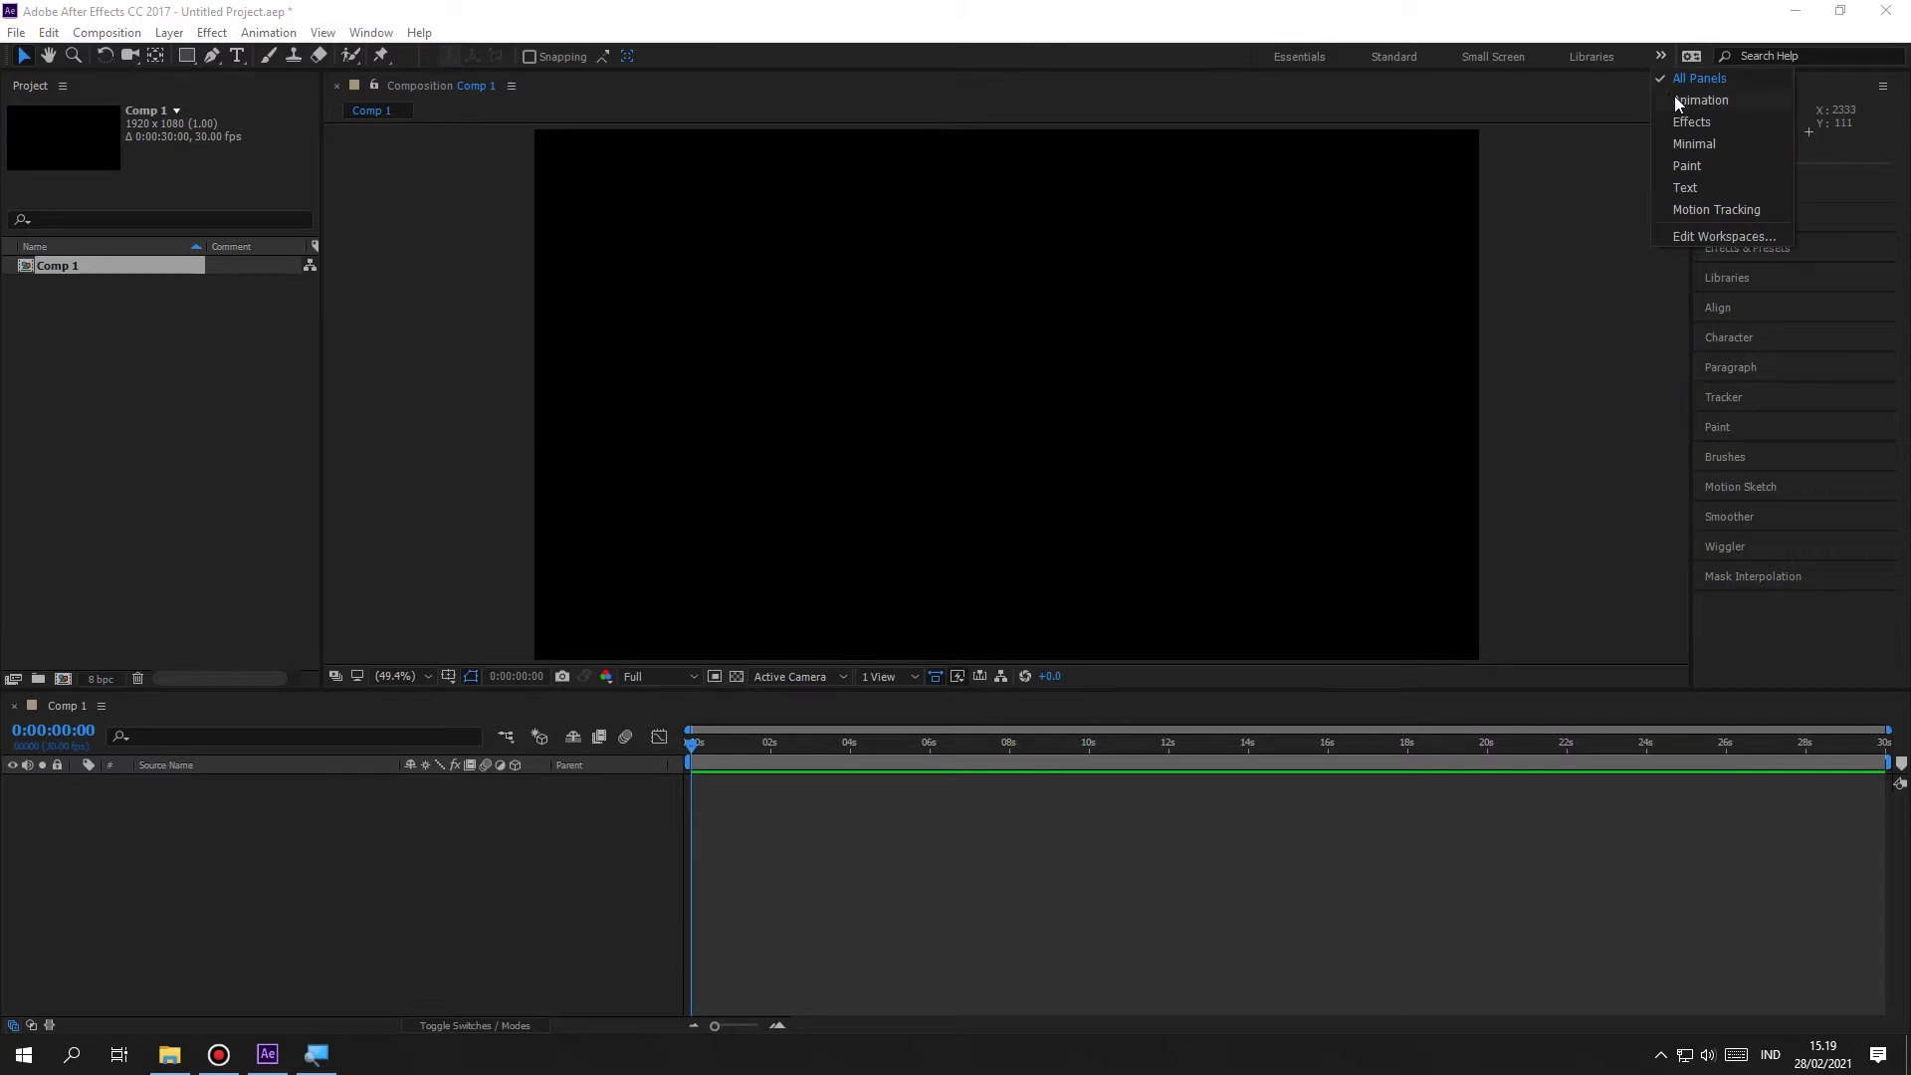
left_click(1675, 99)
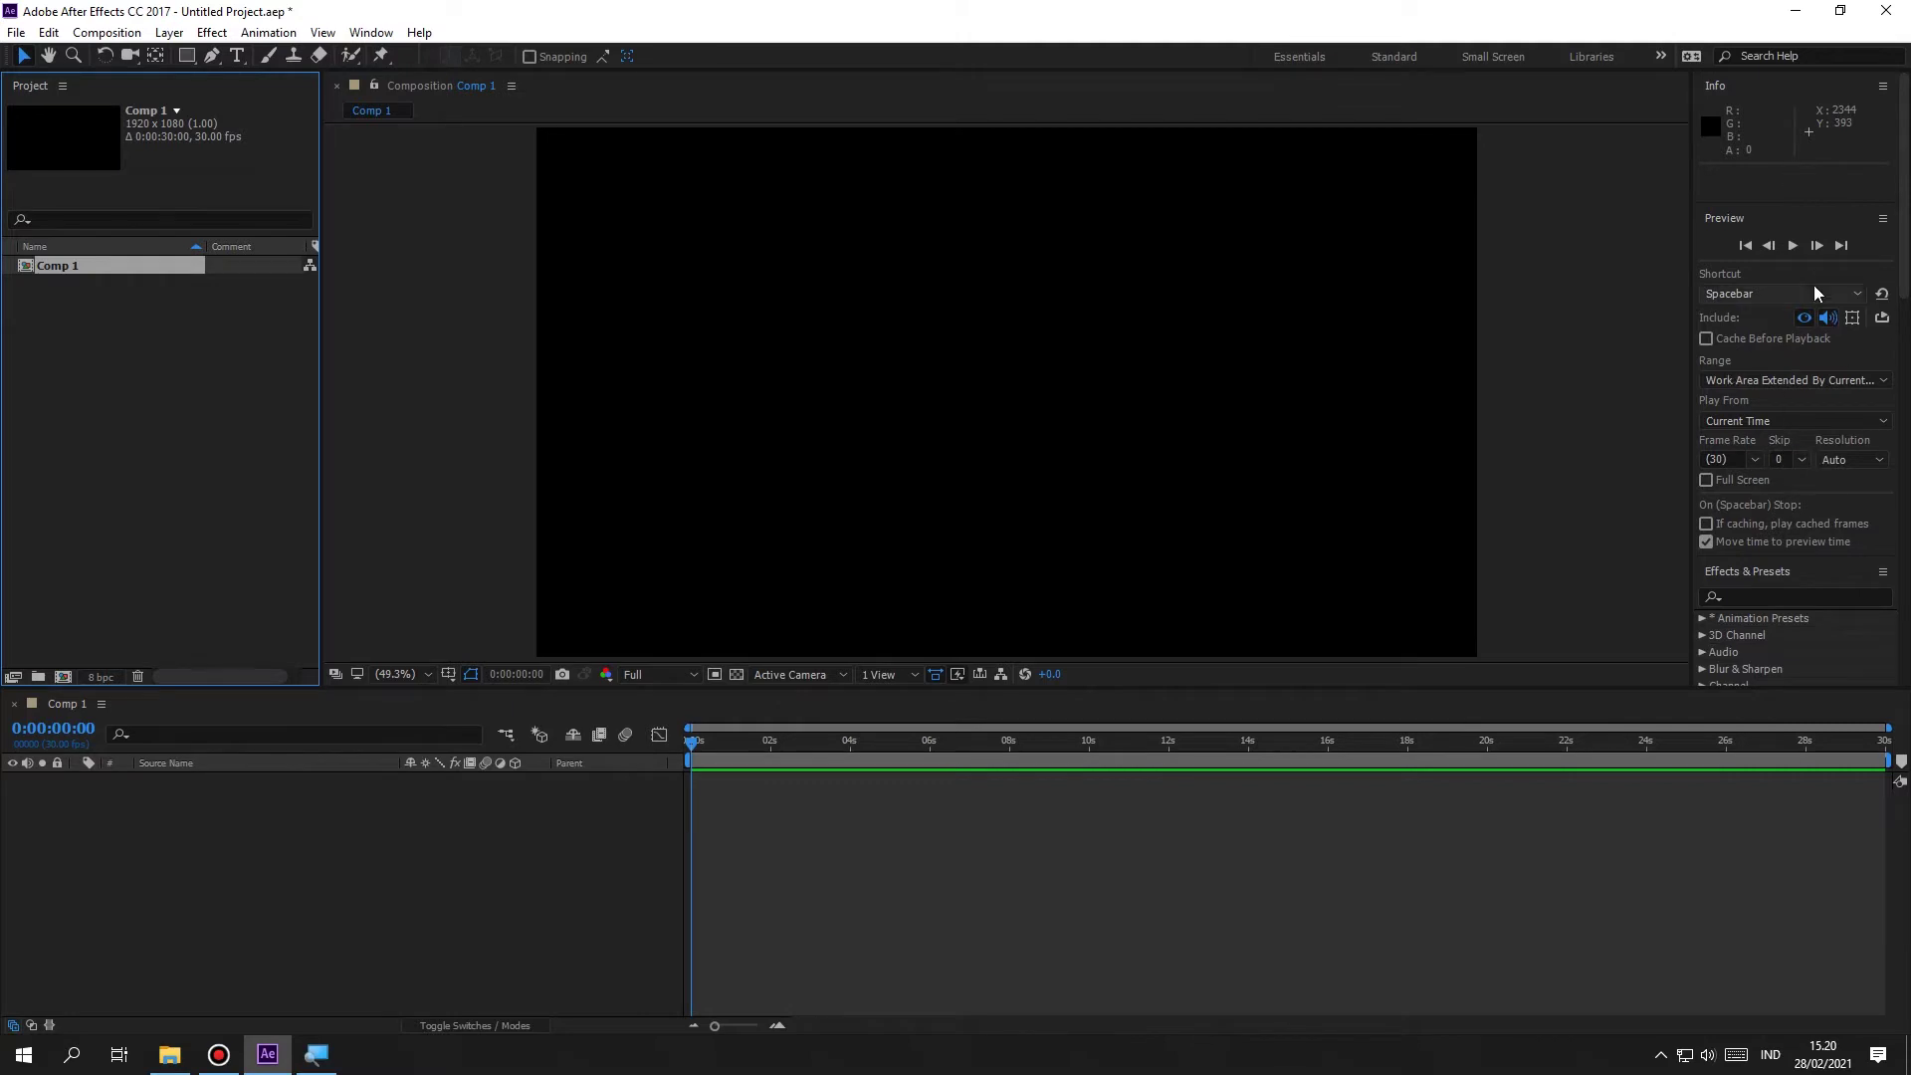
Step: Switch to the Effects workspace and look over its layout
left_click(1660, 55)
left_click(1678, 132)
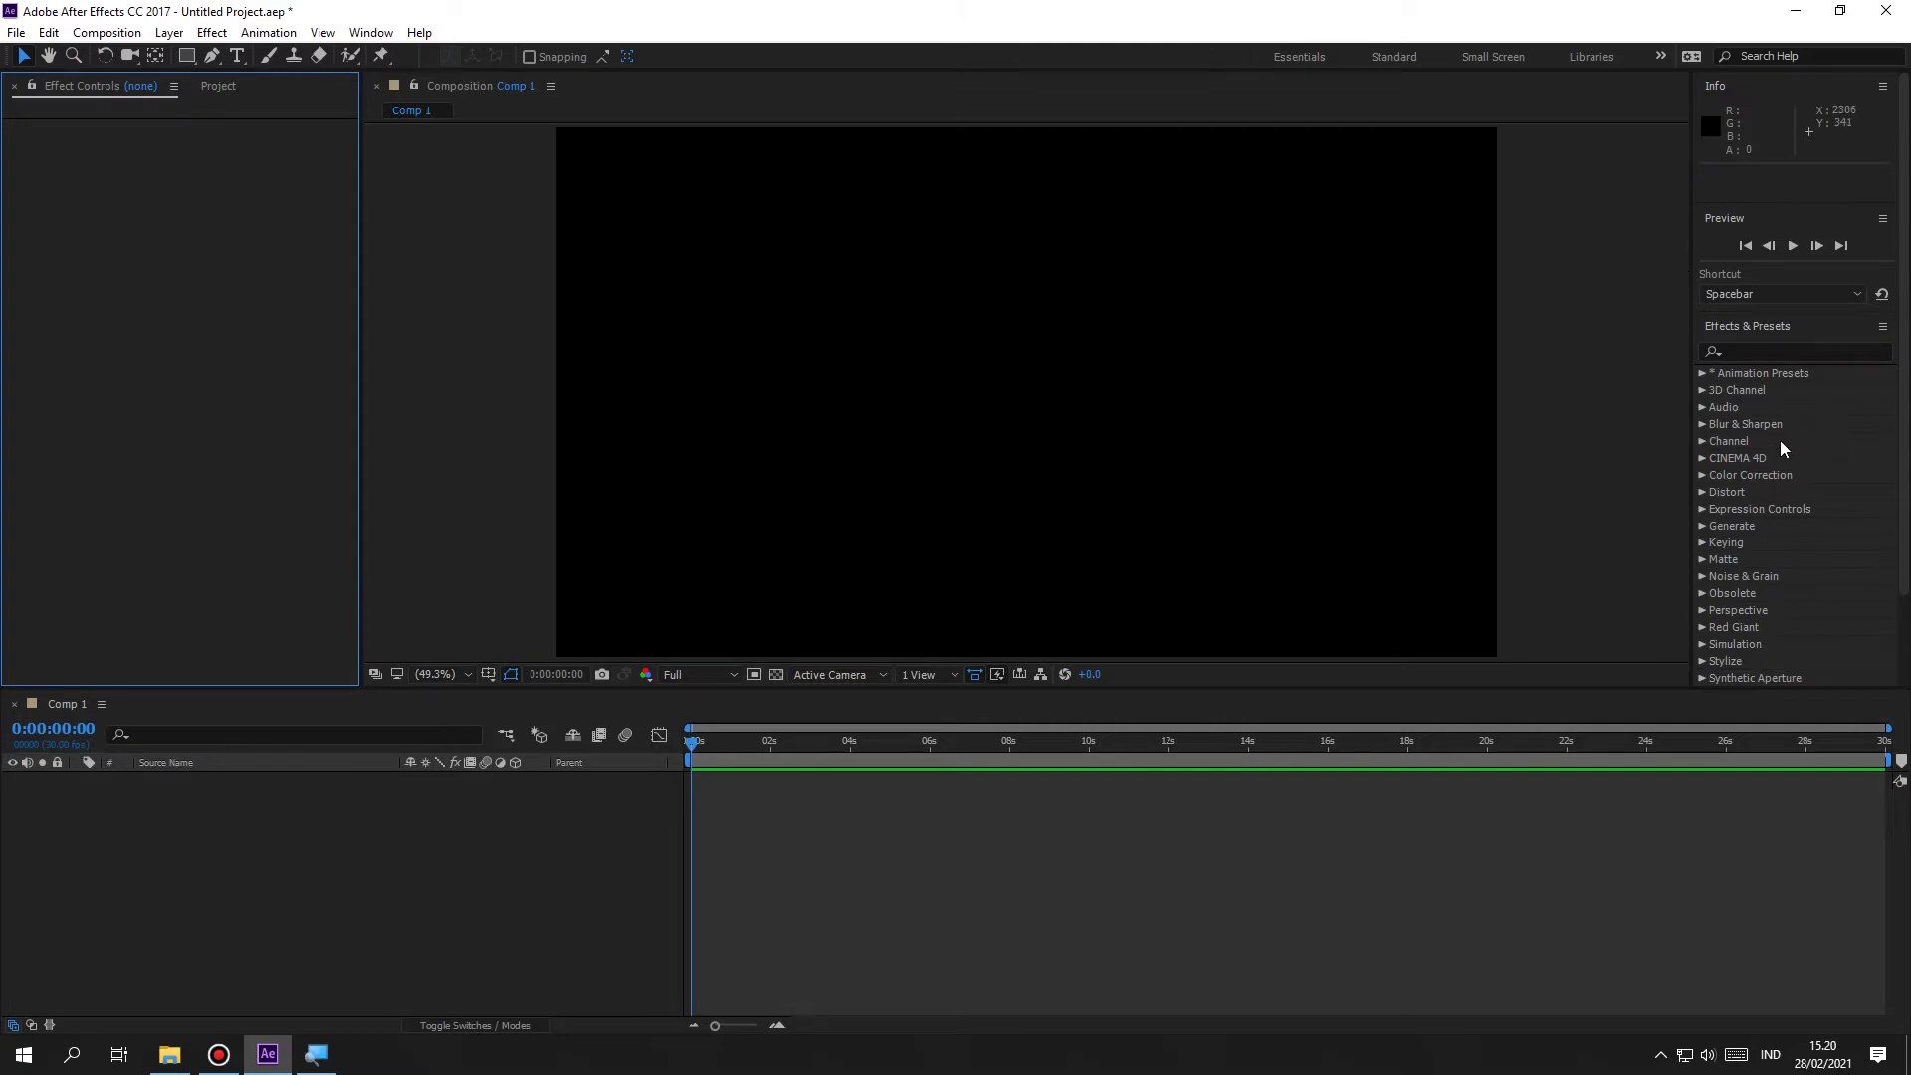
scroll(1749, 478, "down", 1)
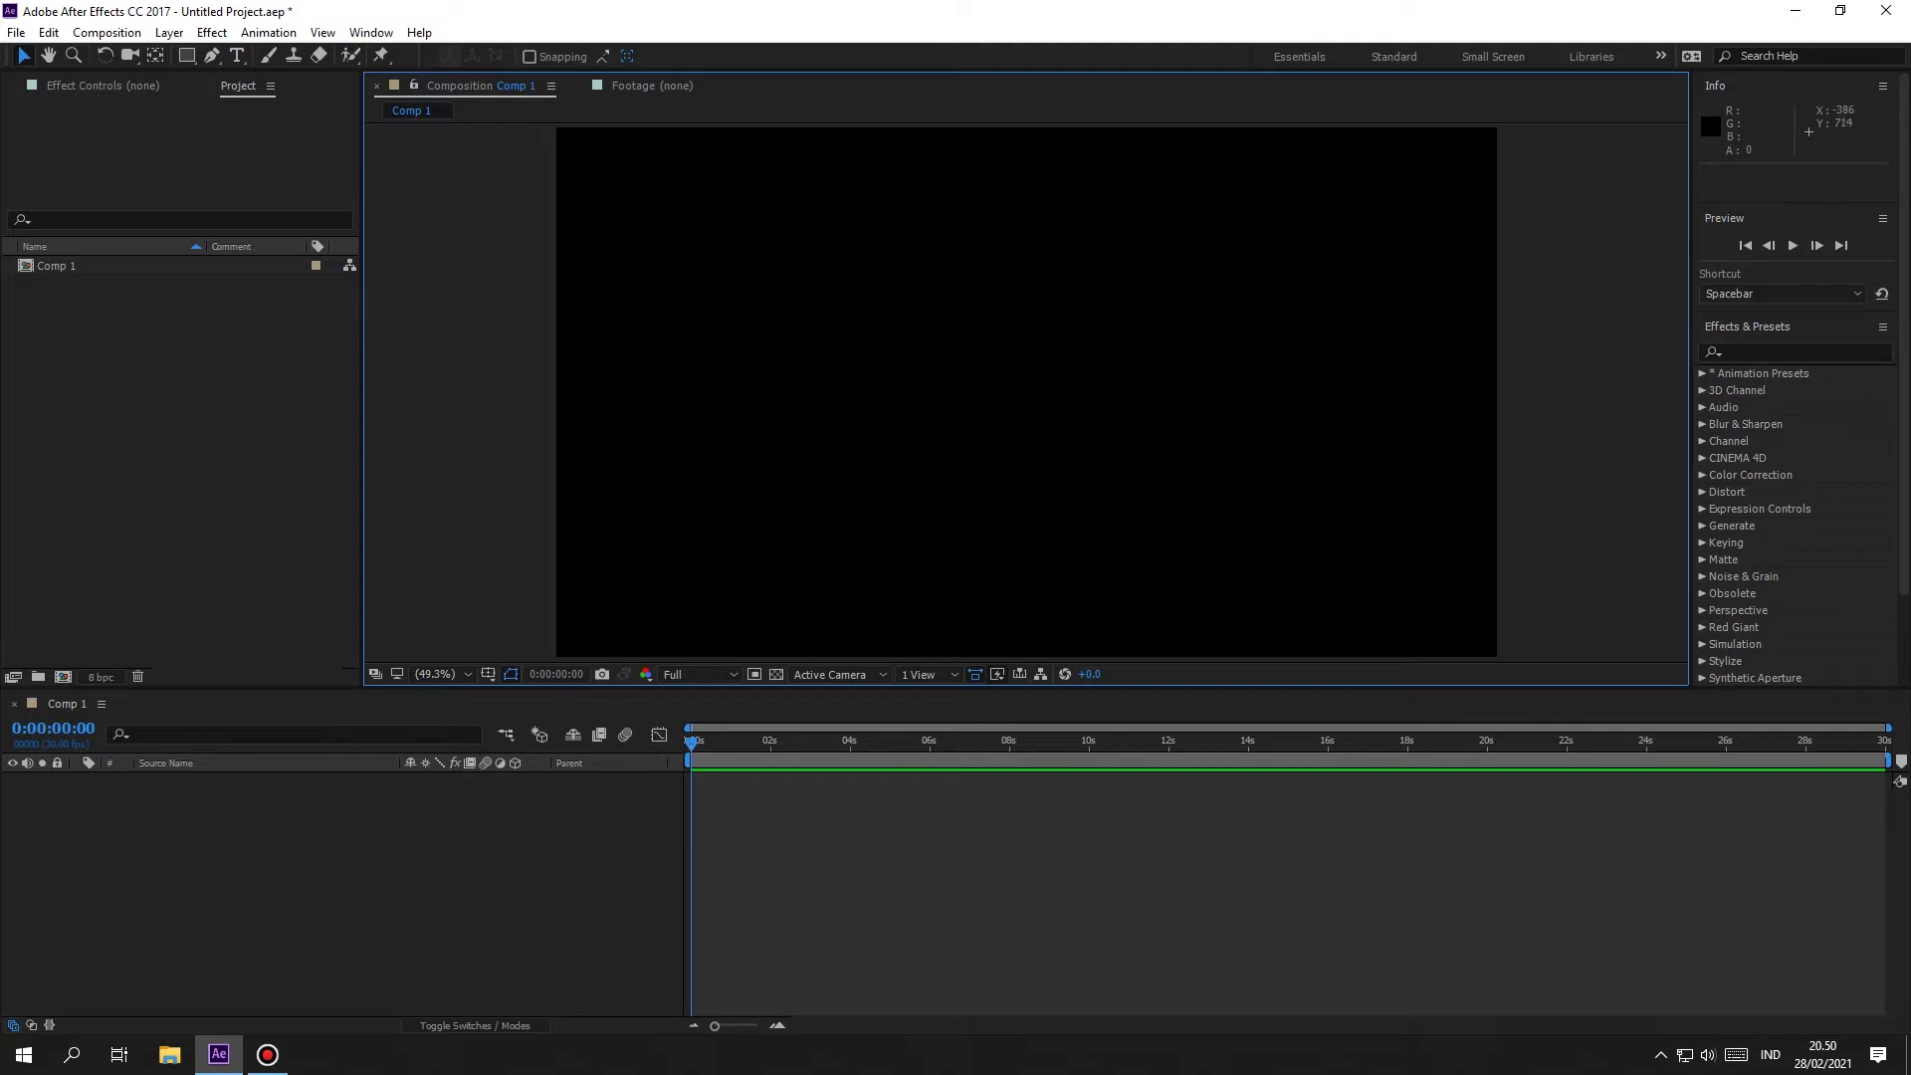
left_click(249, 477)
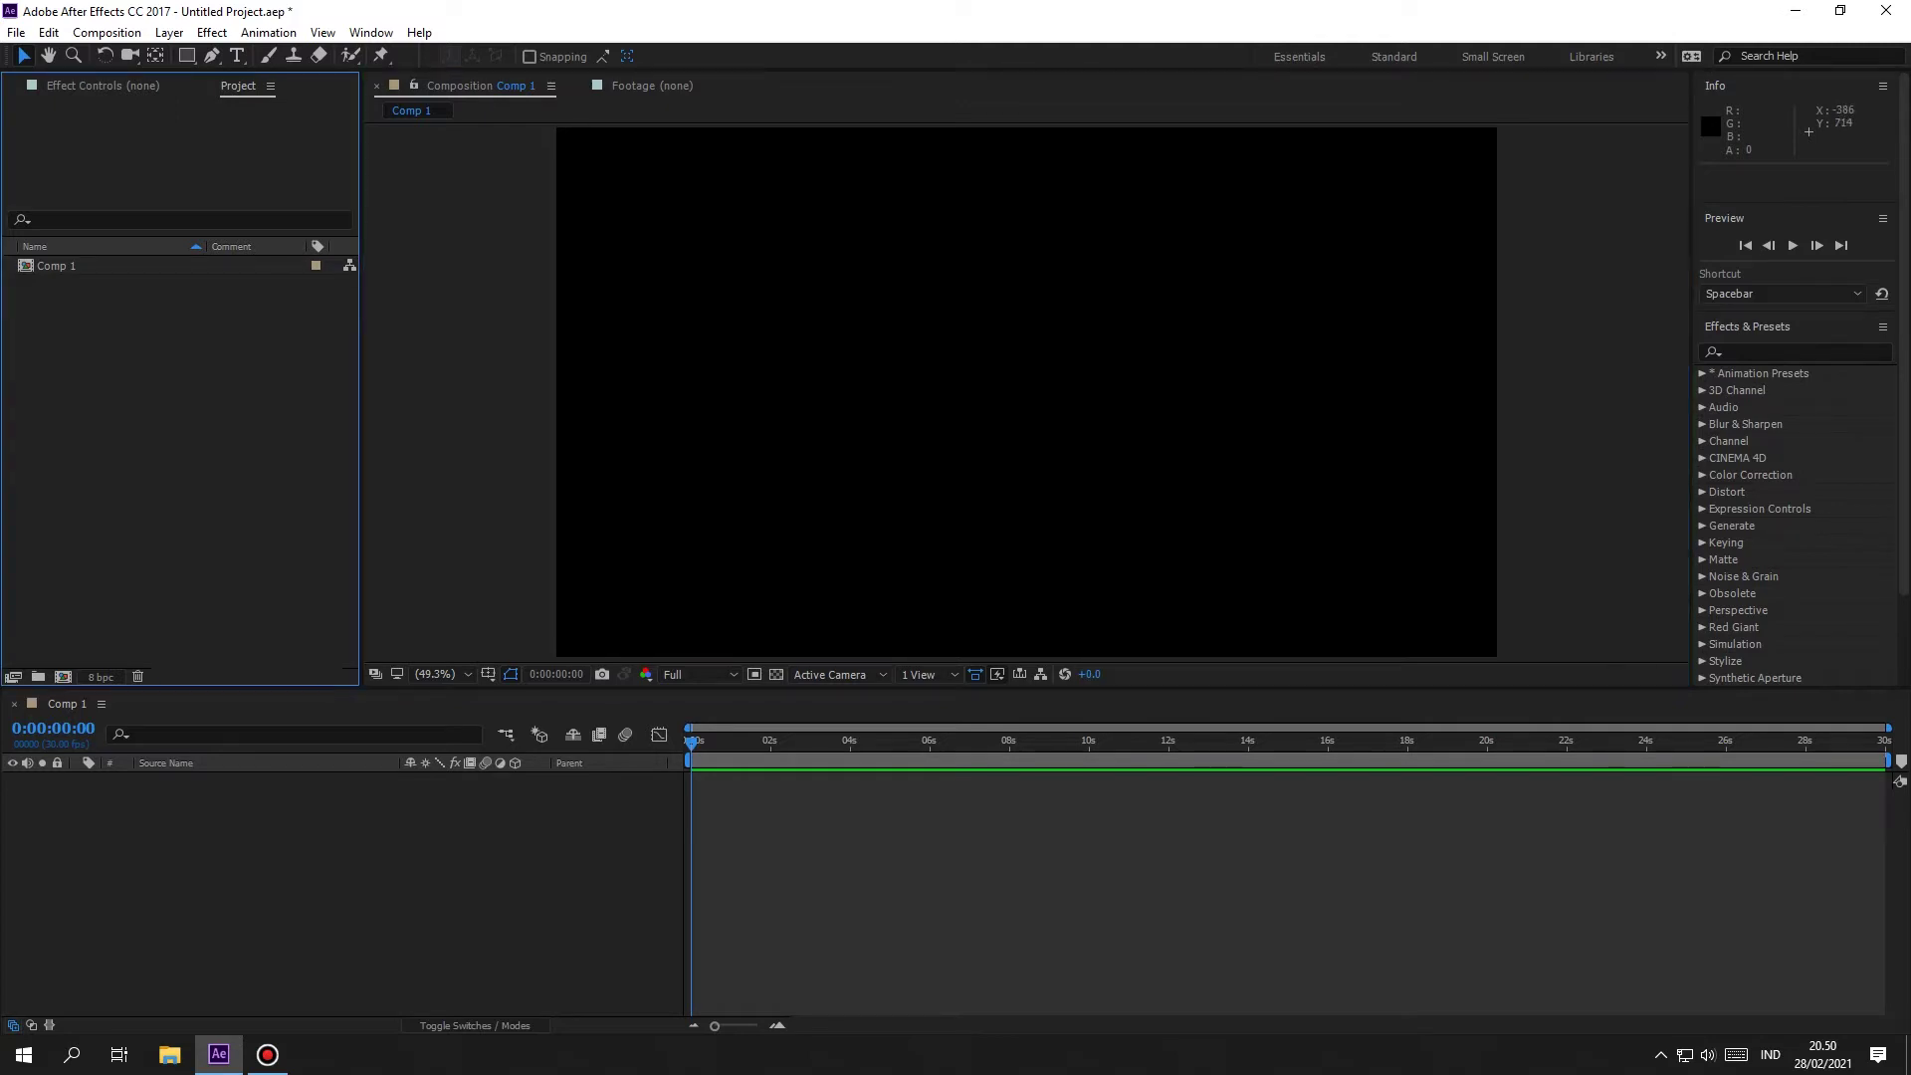
key("ctrl+i")
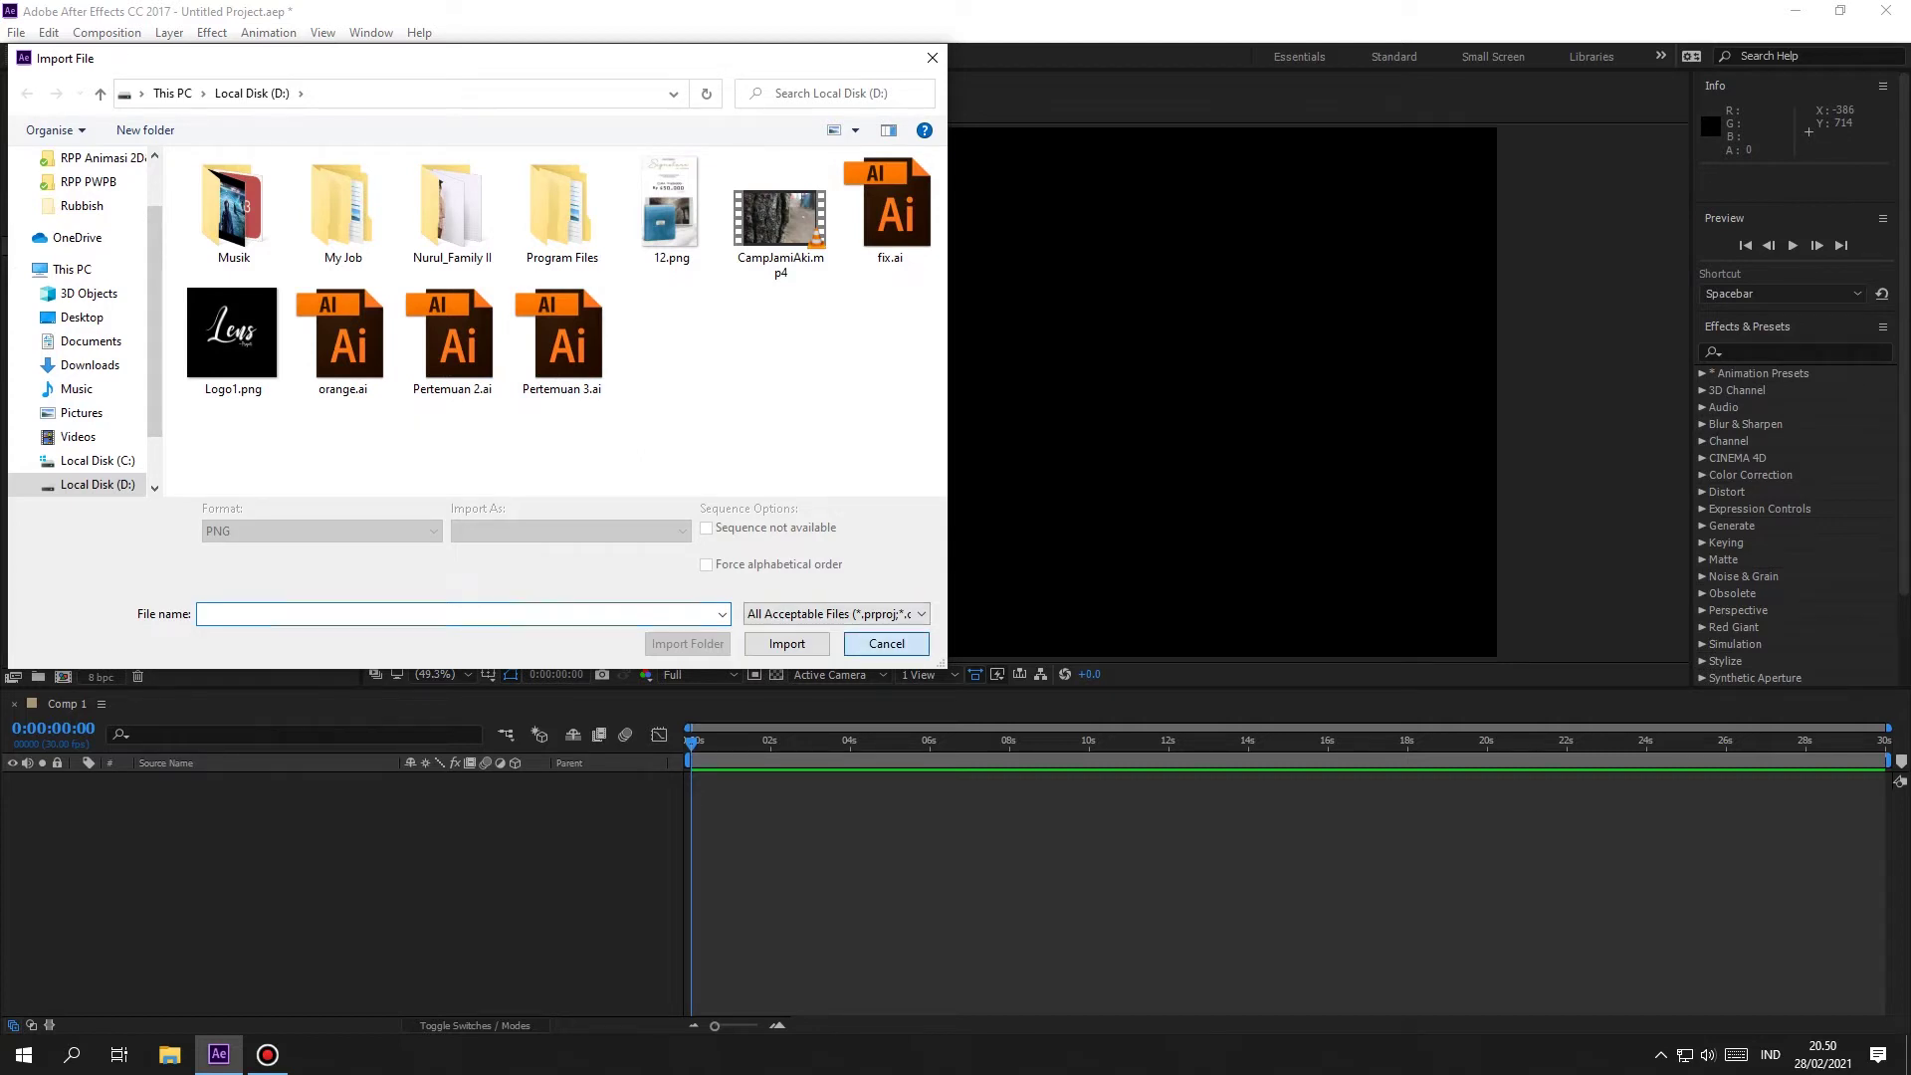
left_click(886, 643)
Step: Import the video CampJamiAki.mp4 from Local Disk (D:) into the project as footage
right_click(204, 443)
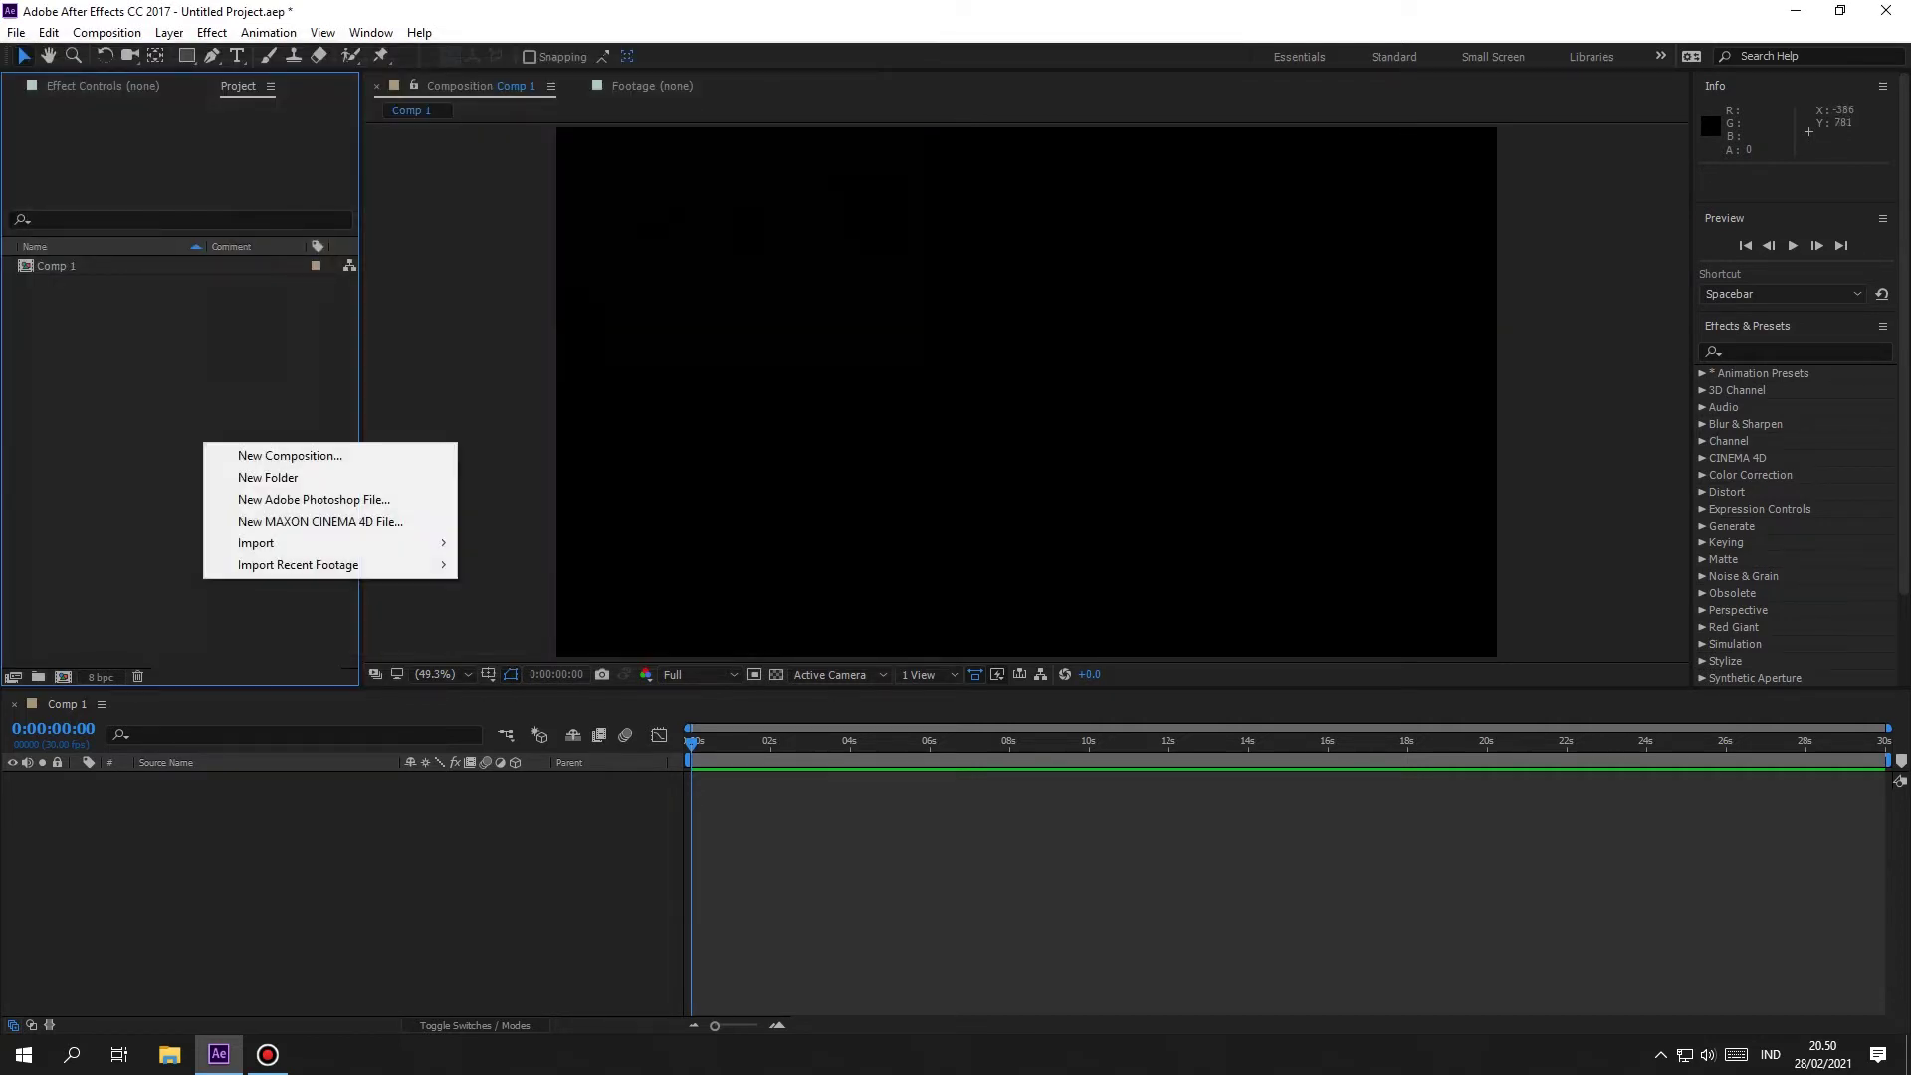
mouse_move(299, 543)
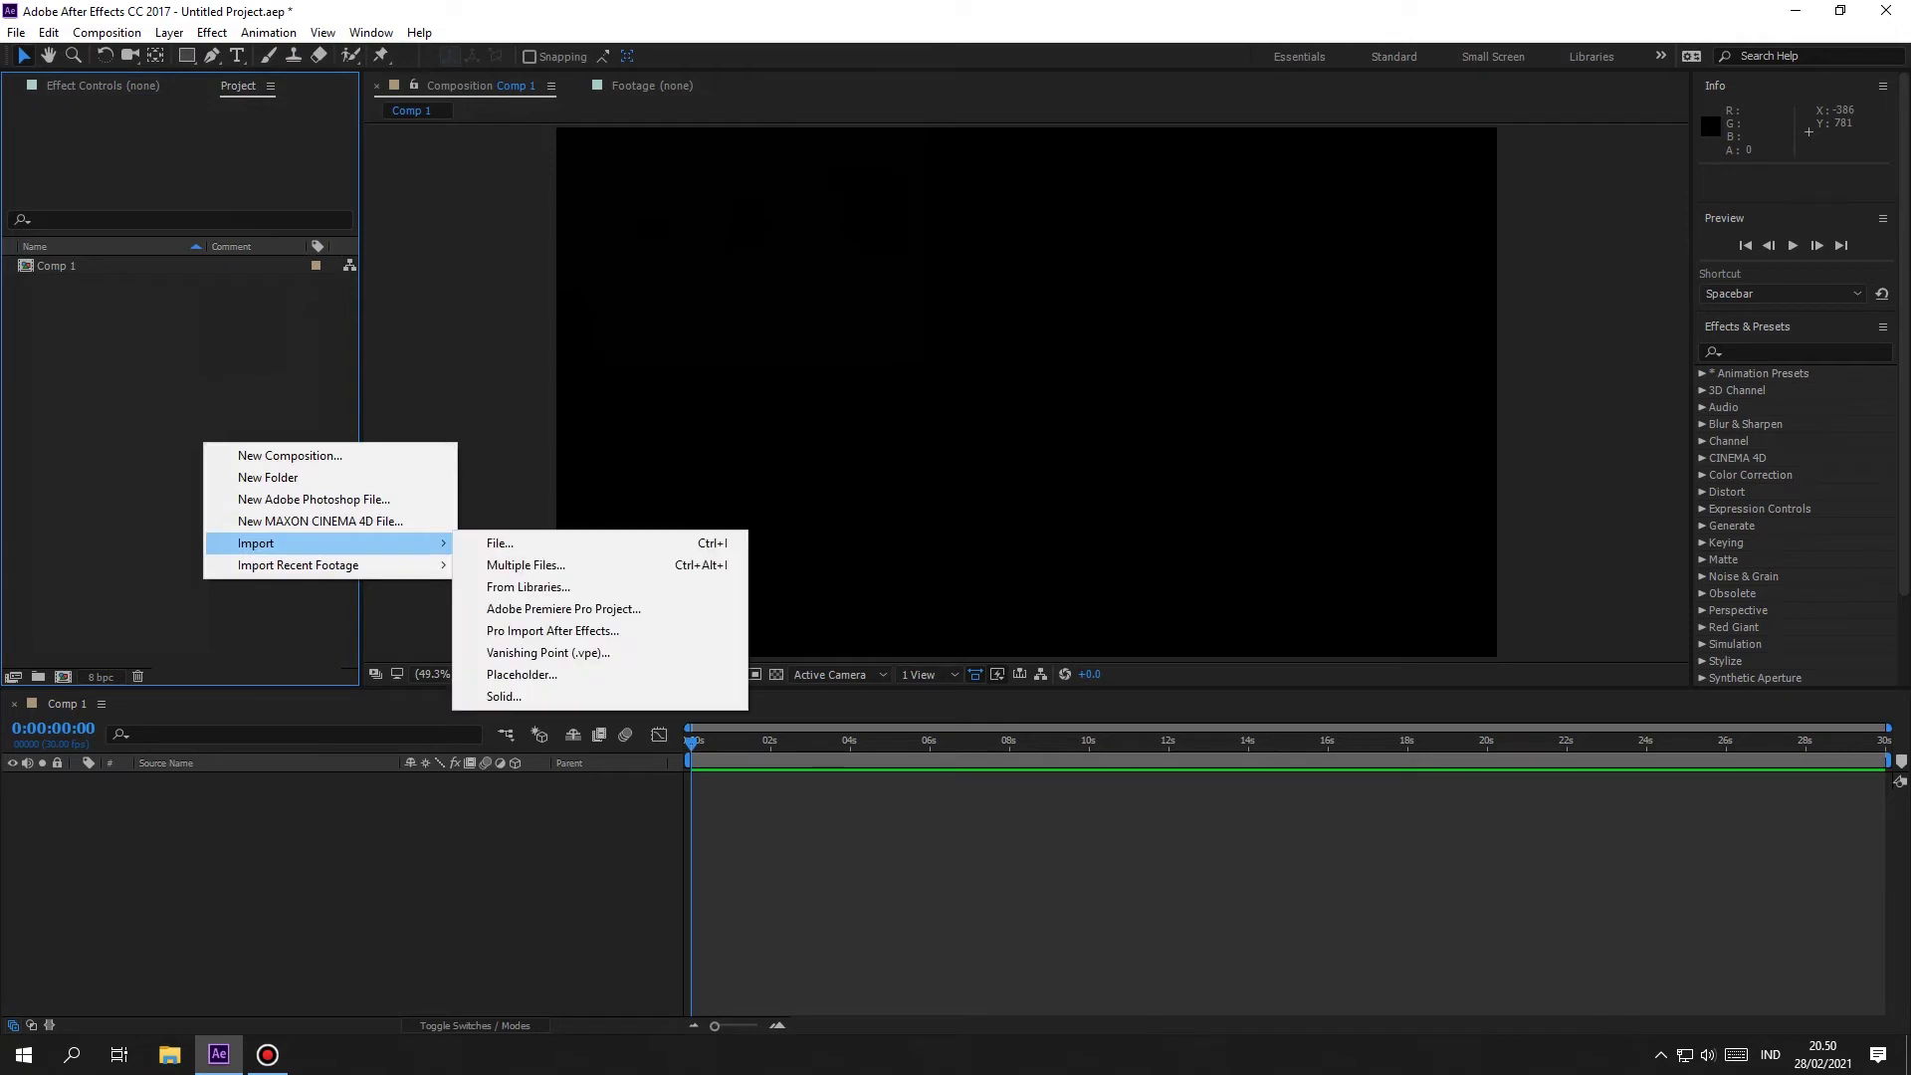
key("Return")
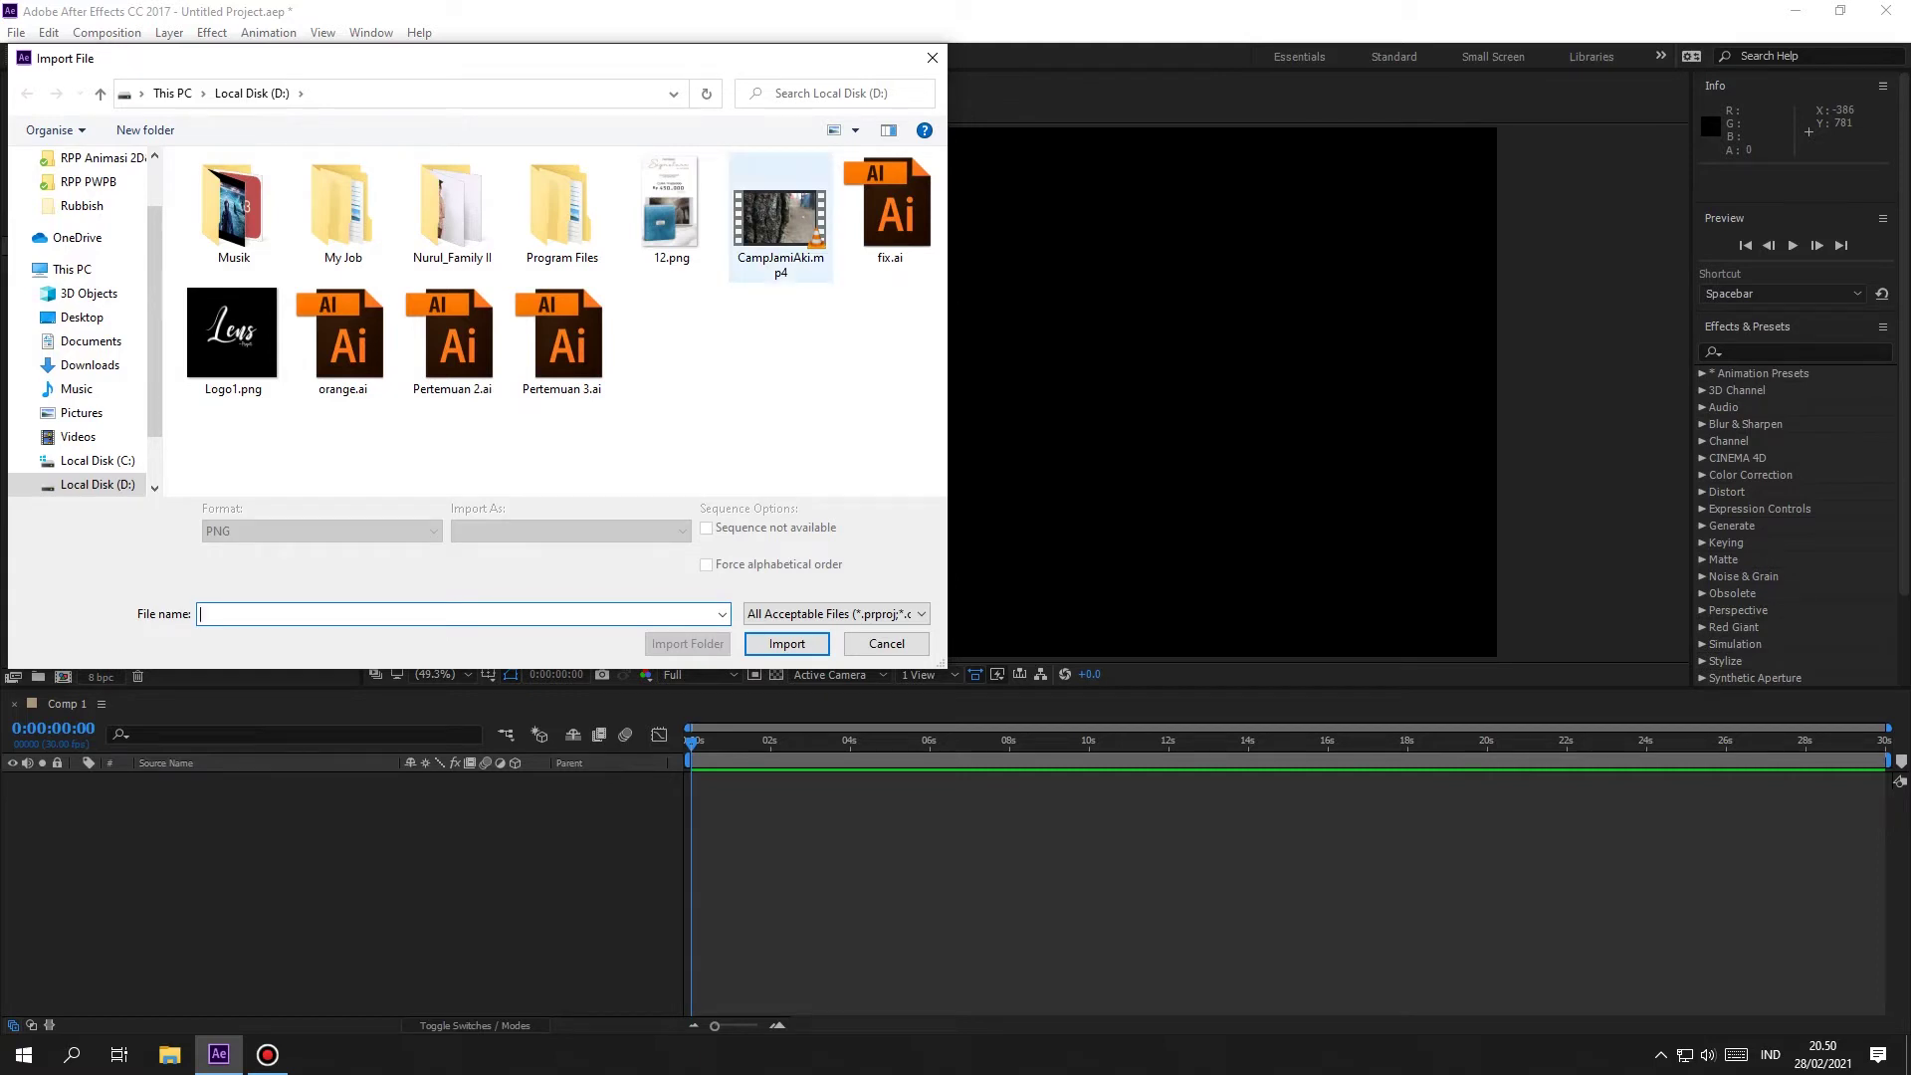
left_click(780, 219)
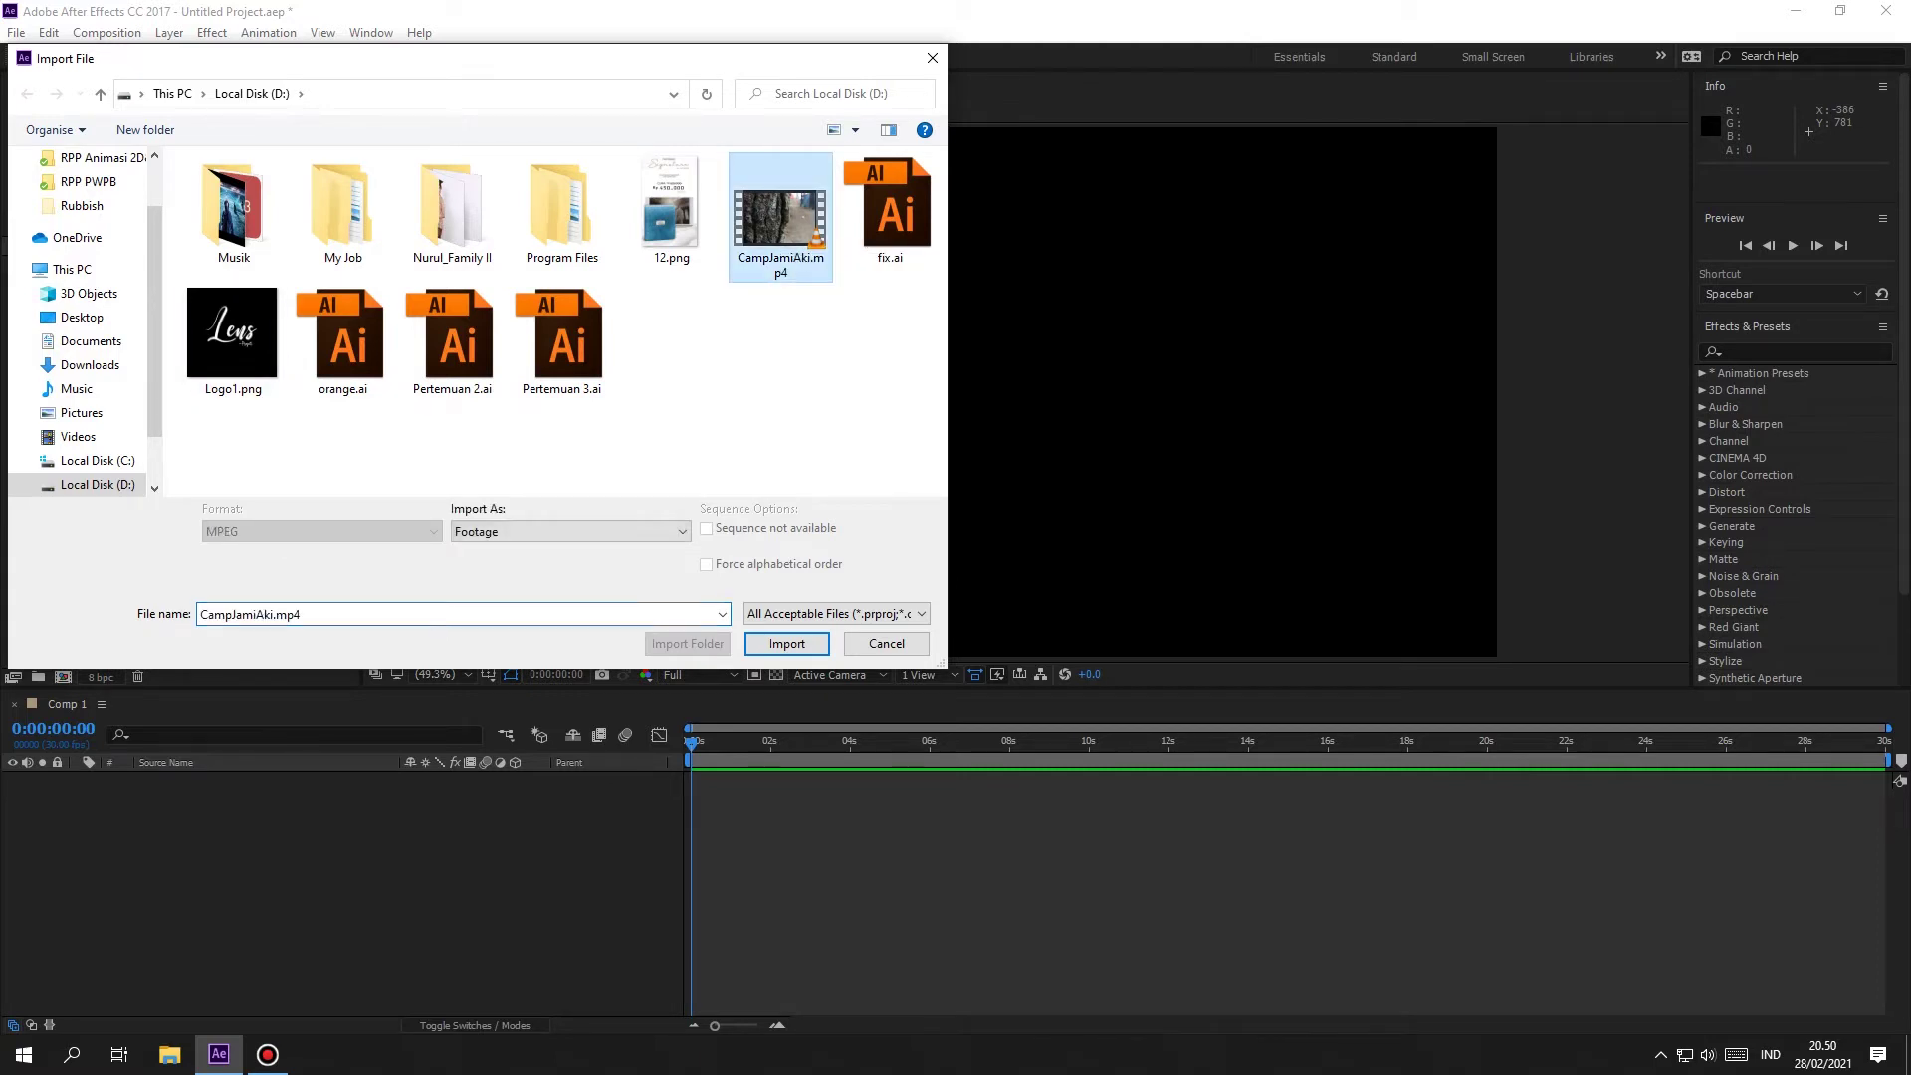
left_click(233, 334)
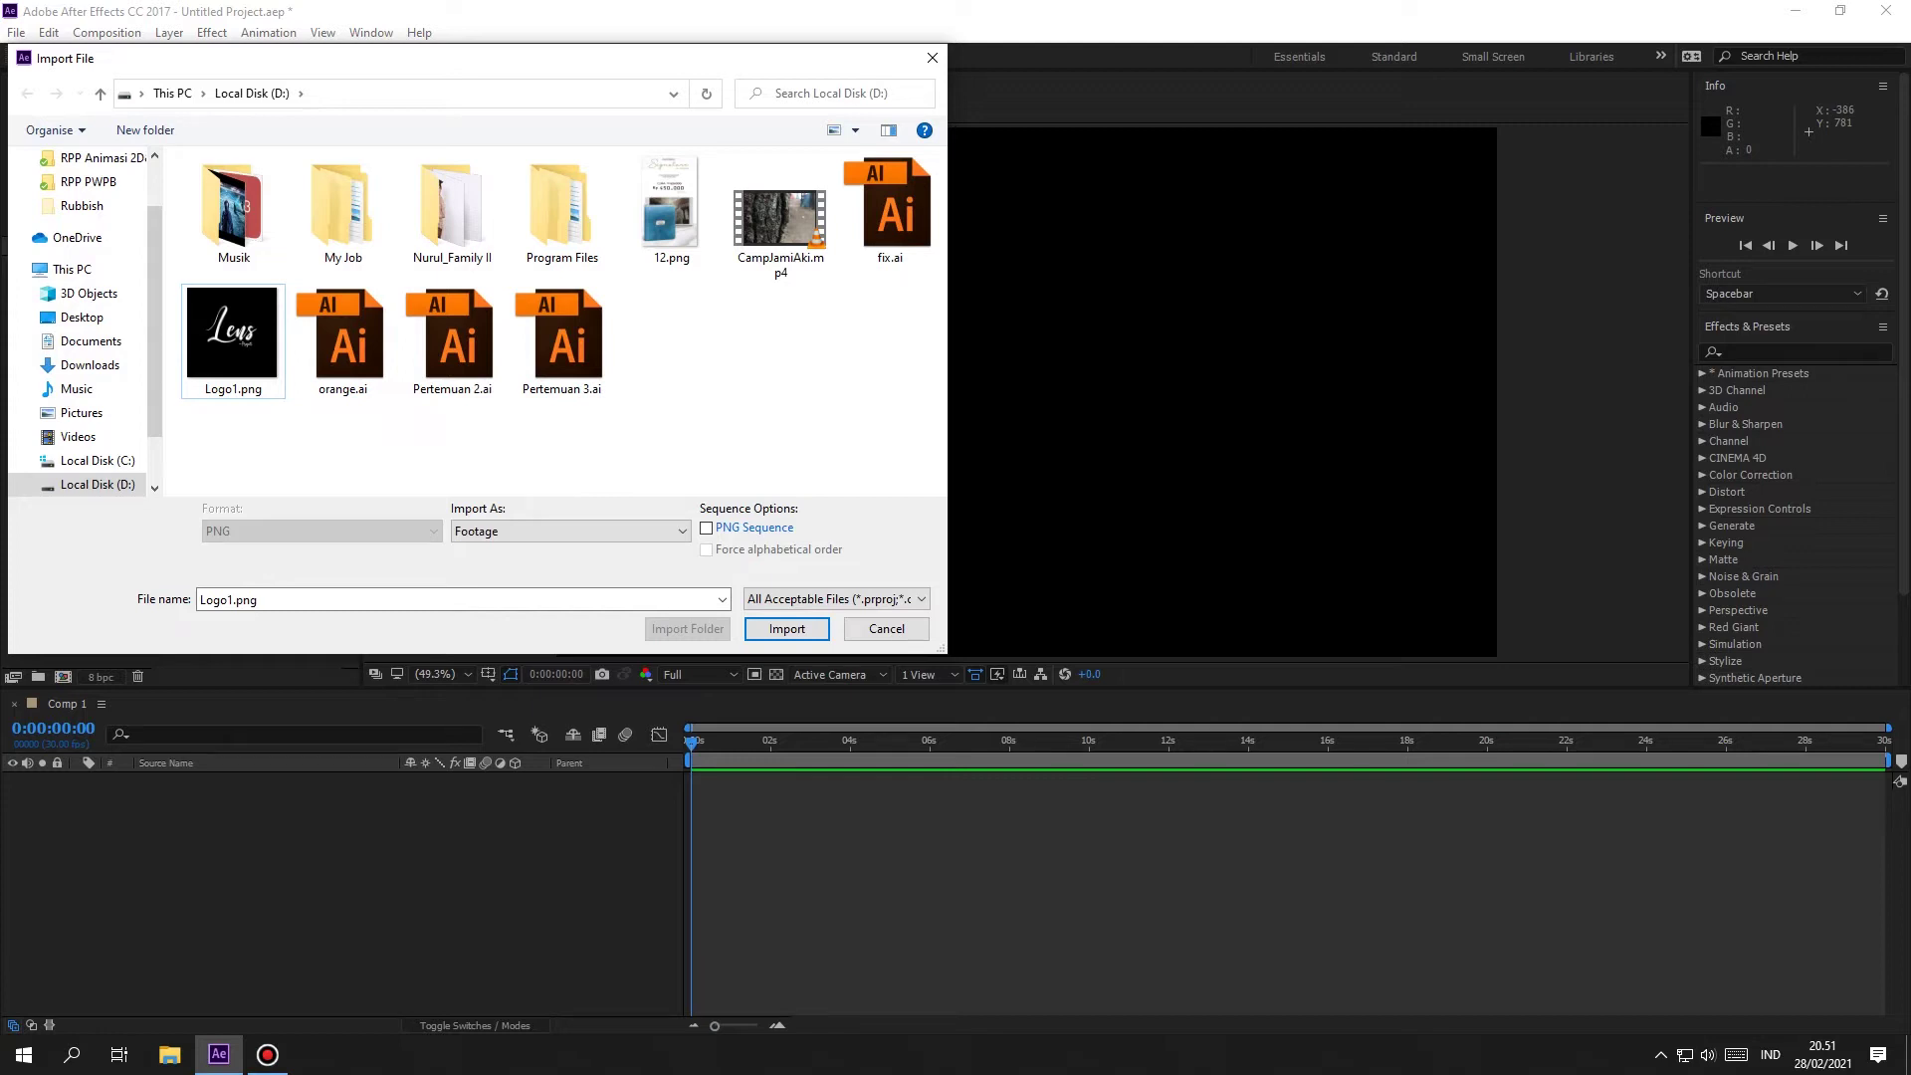
left_click(342, 339)
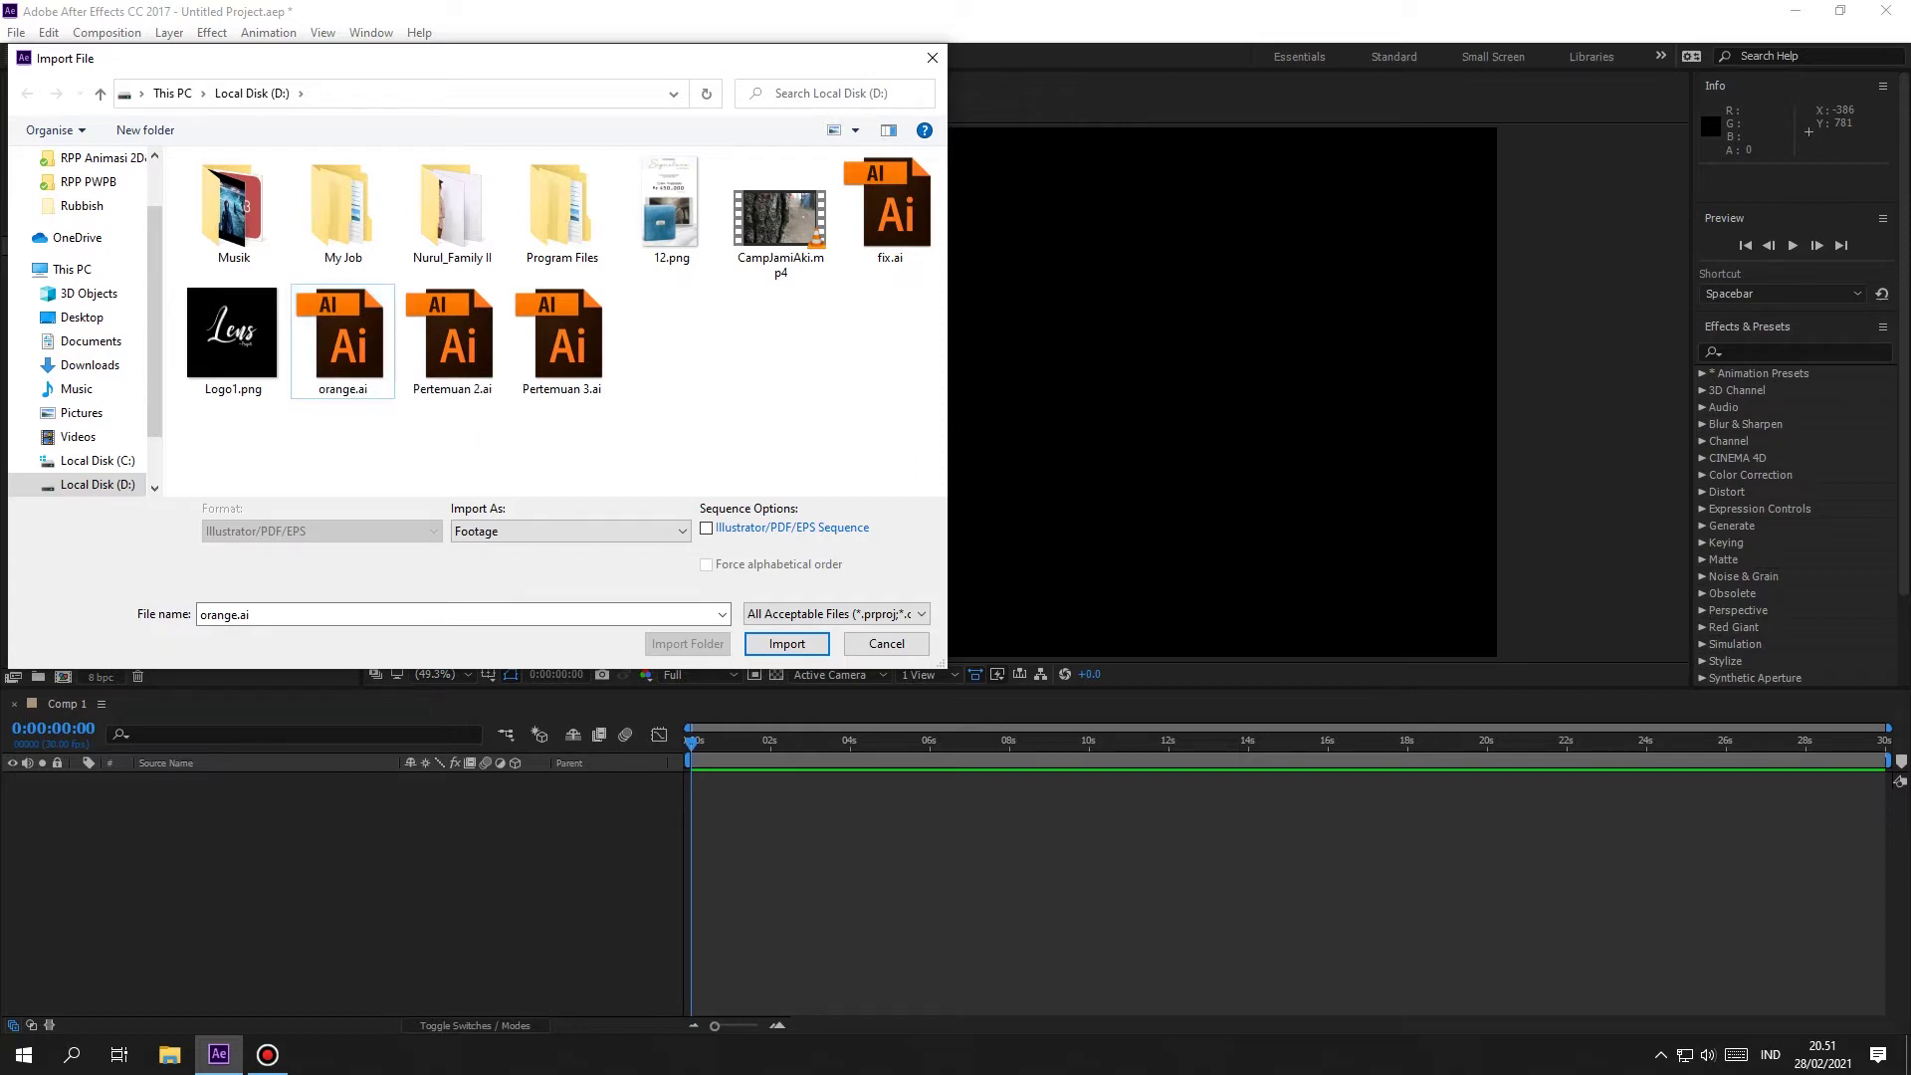
left_click(780, 217)
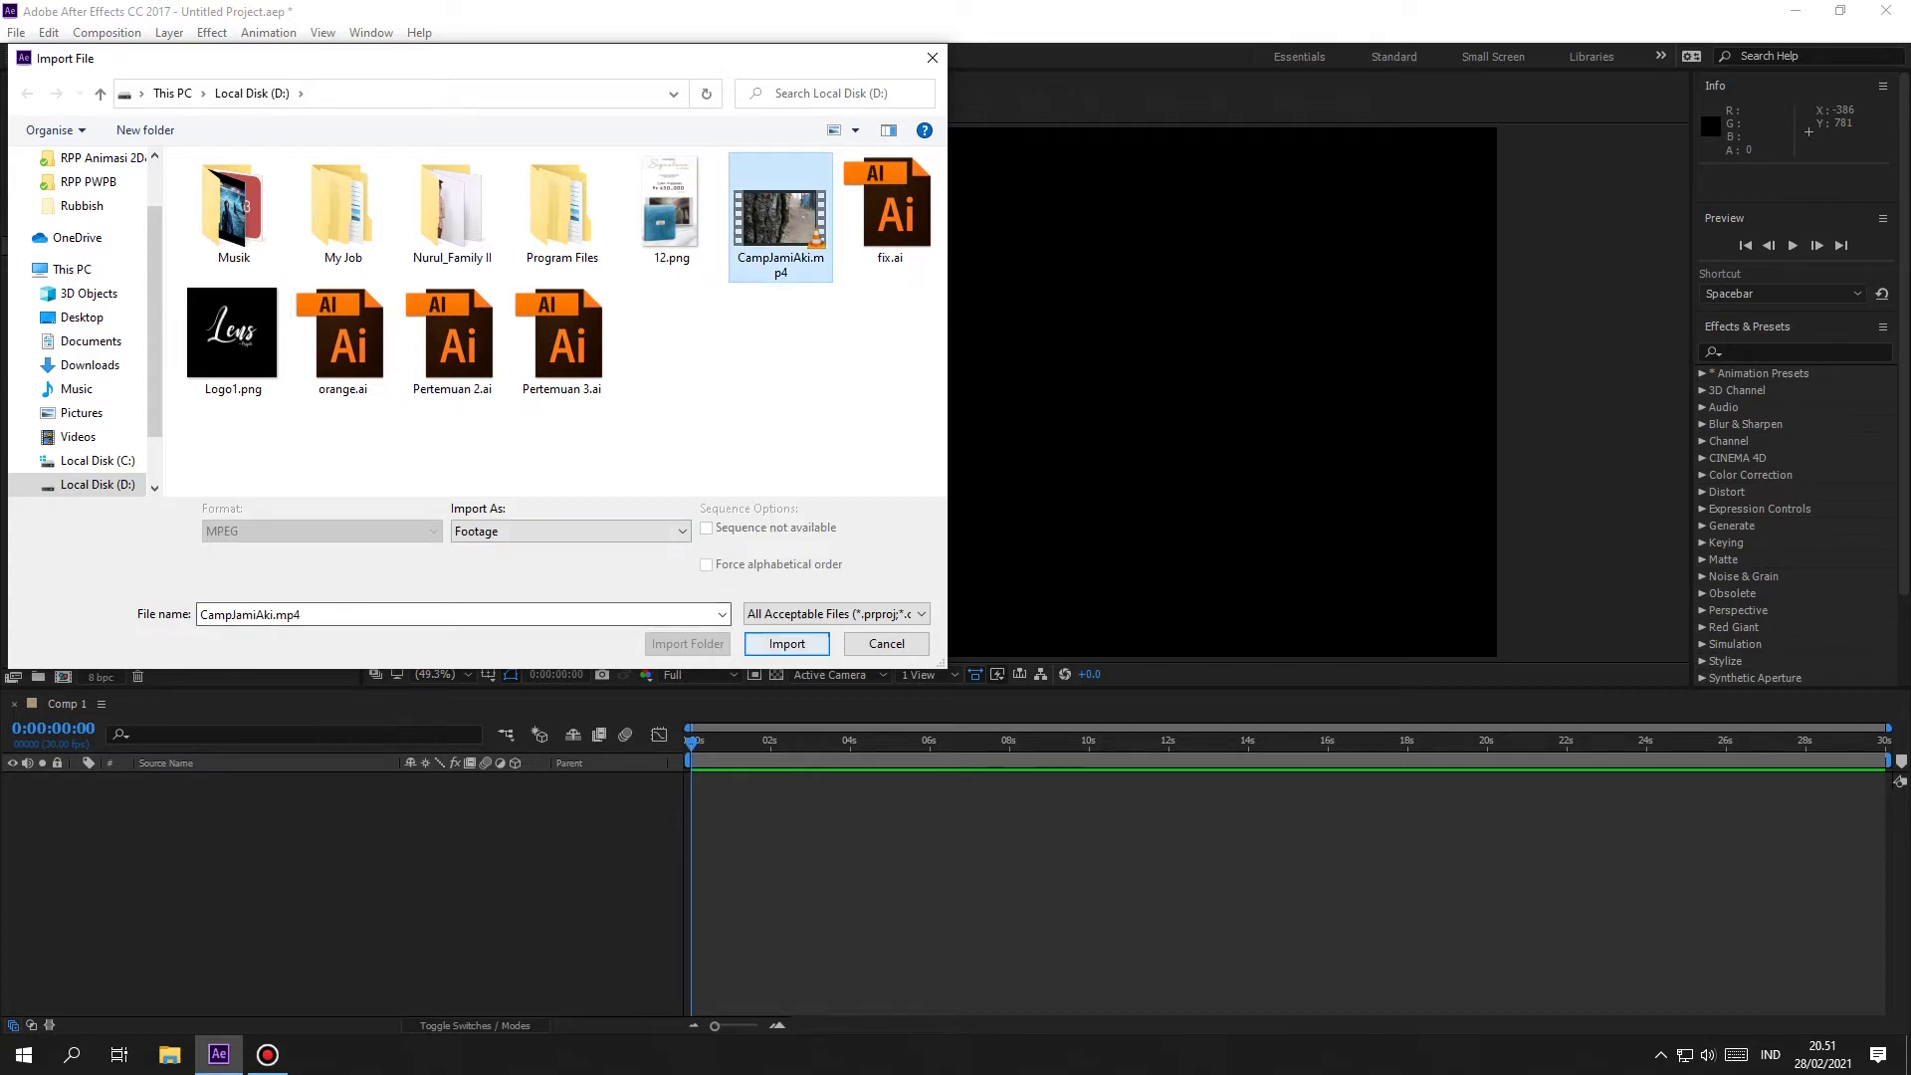
left_click(786, 643)
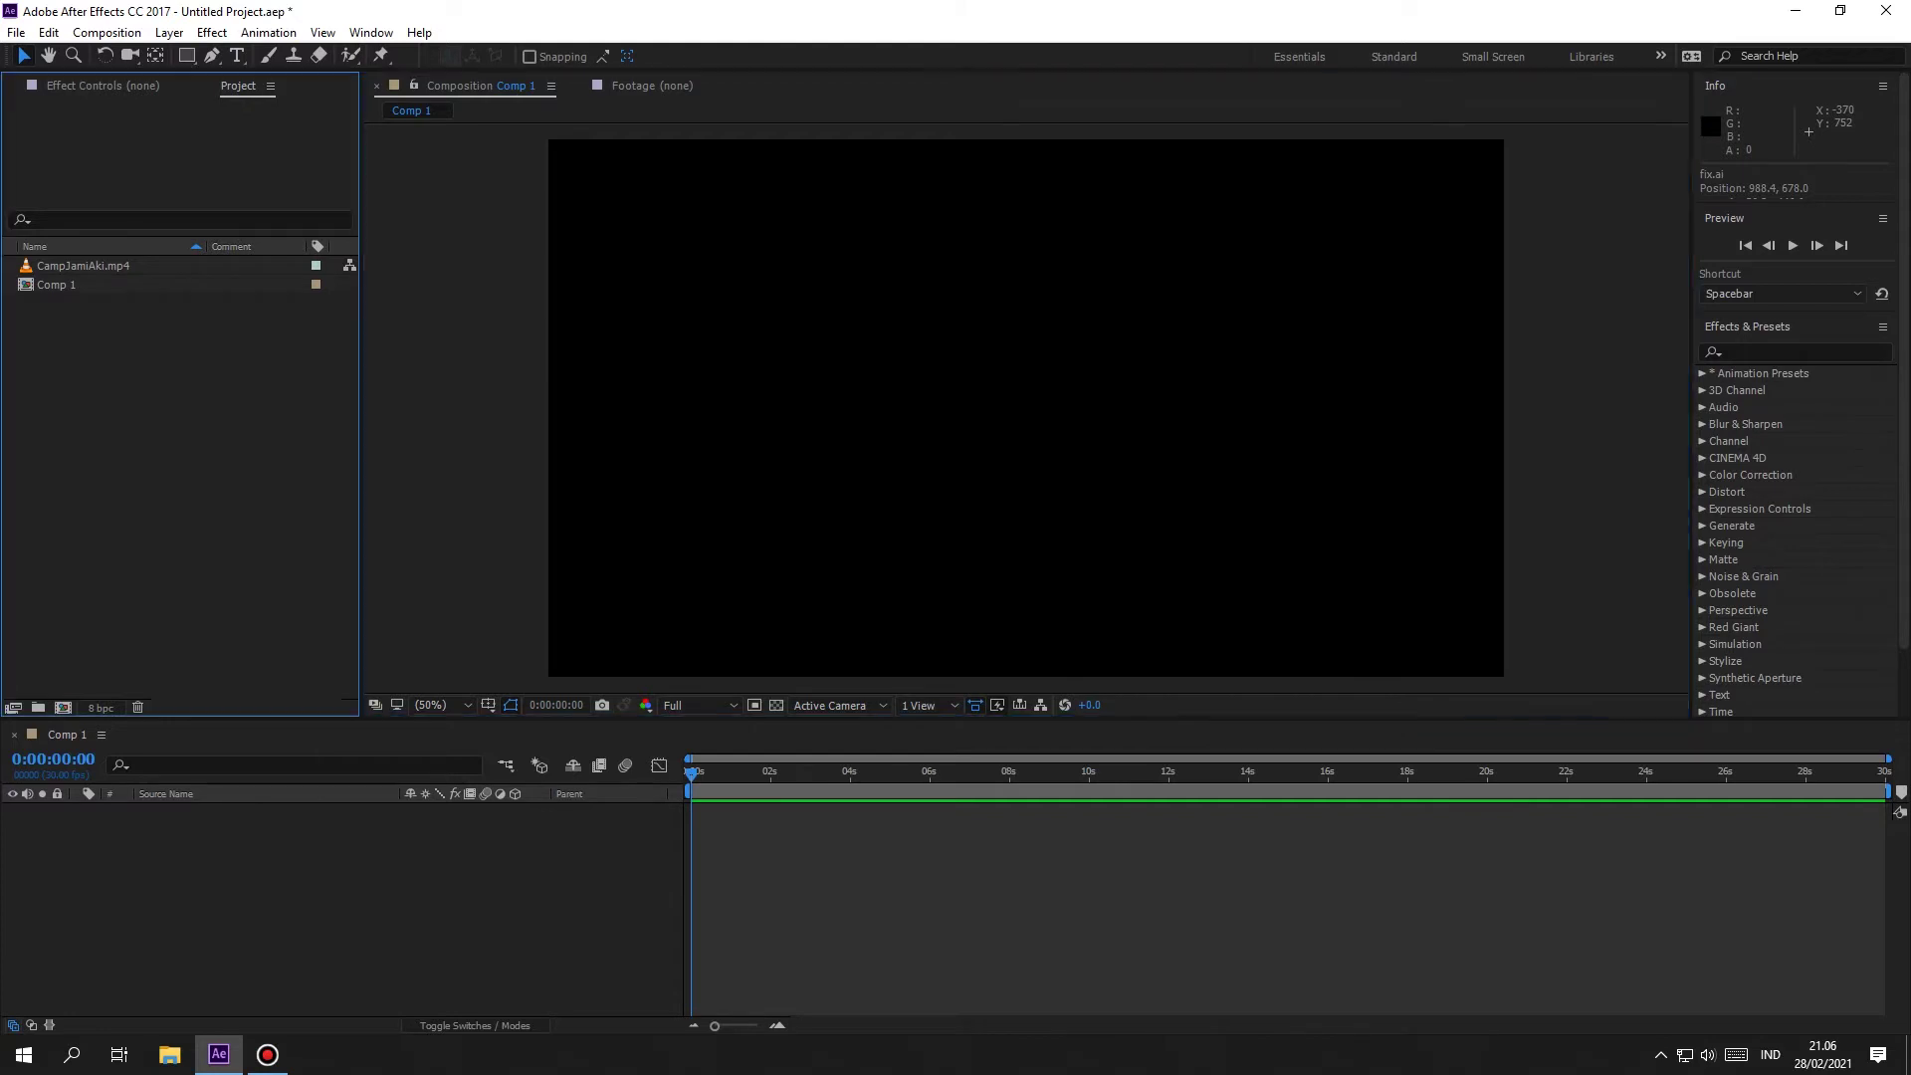
Step: Import the image Logo1.png from Local Disk (D:) into the project as footage
key("ctrl+i")
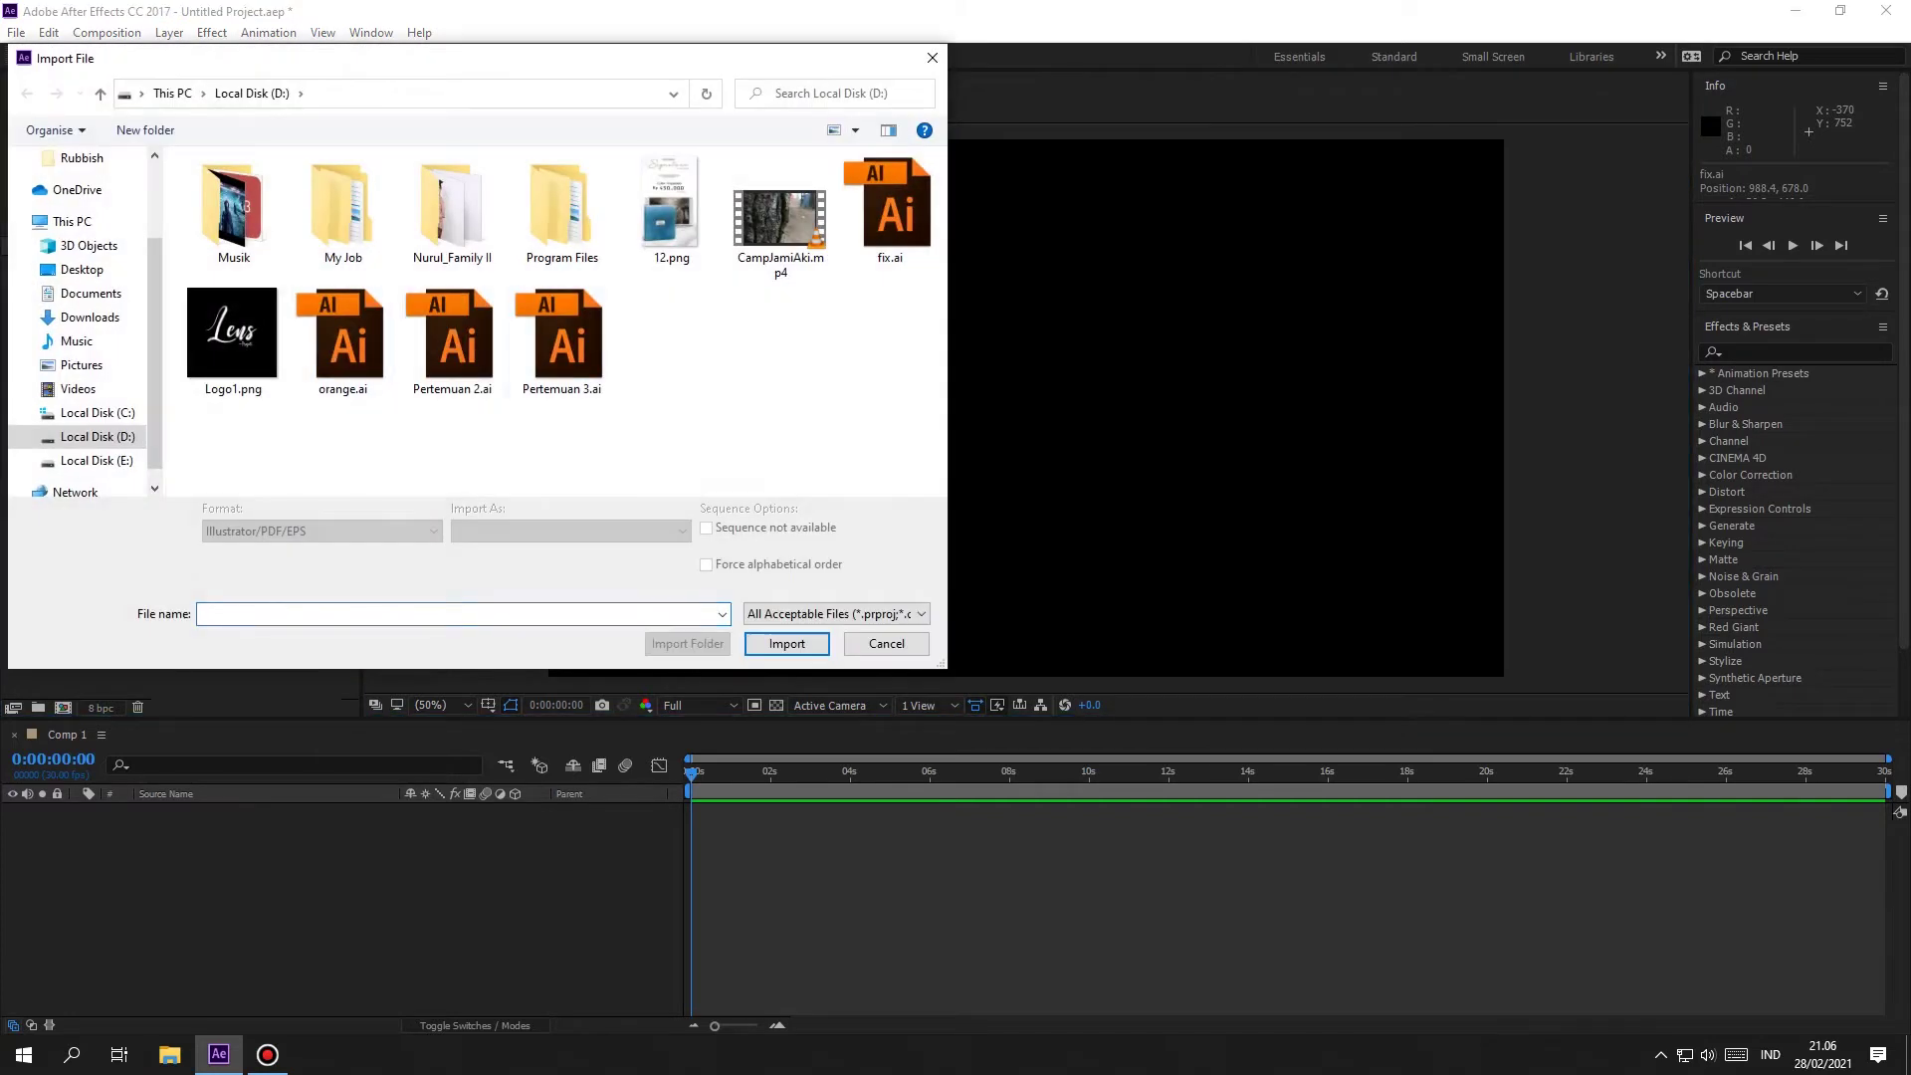
left_click(232, 338)
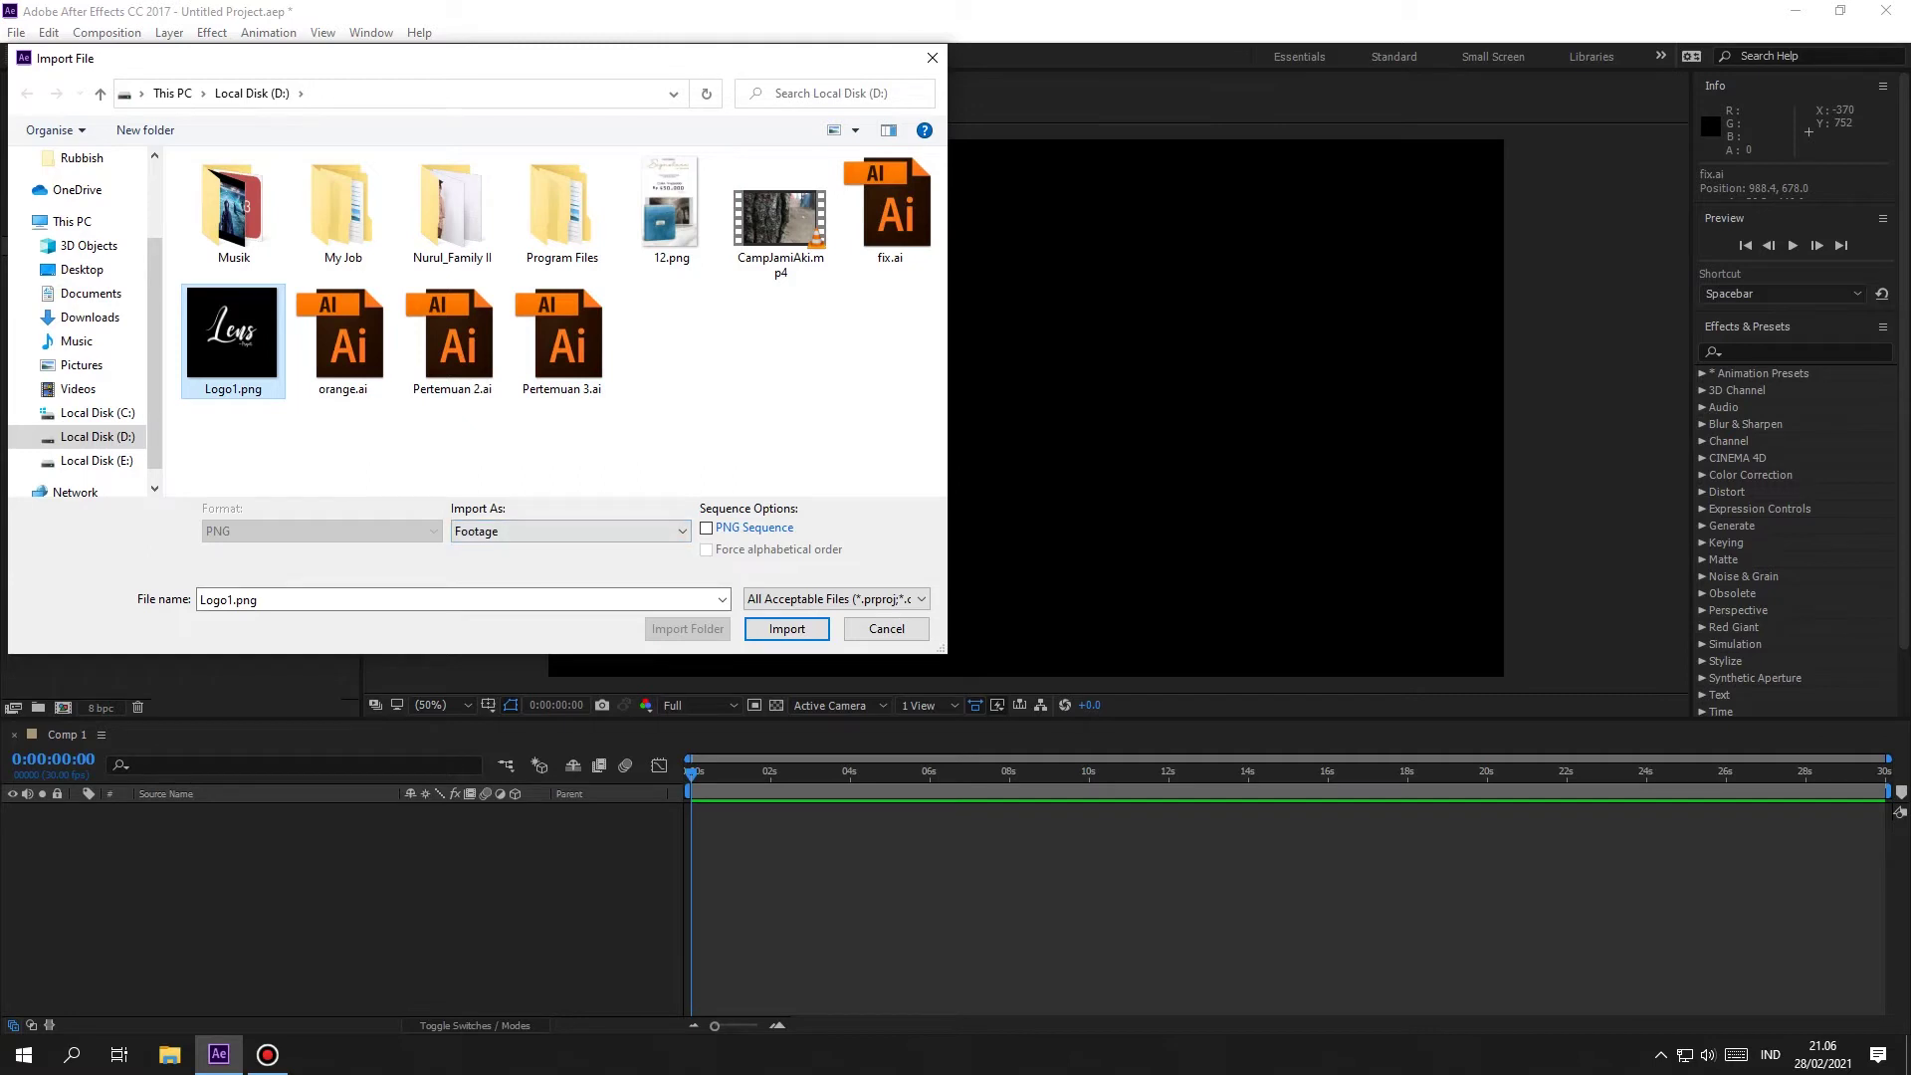
left_click(567, 530)
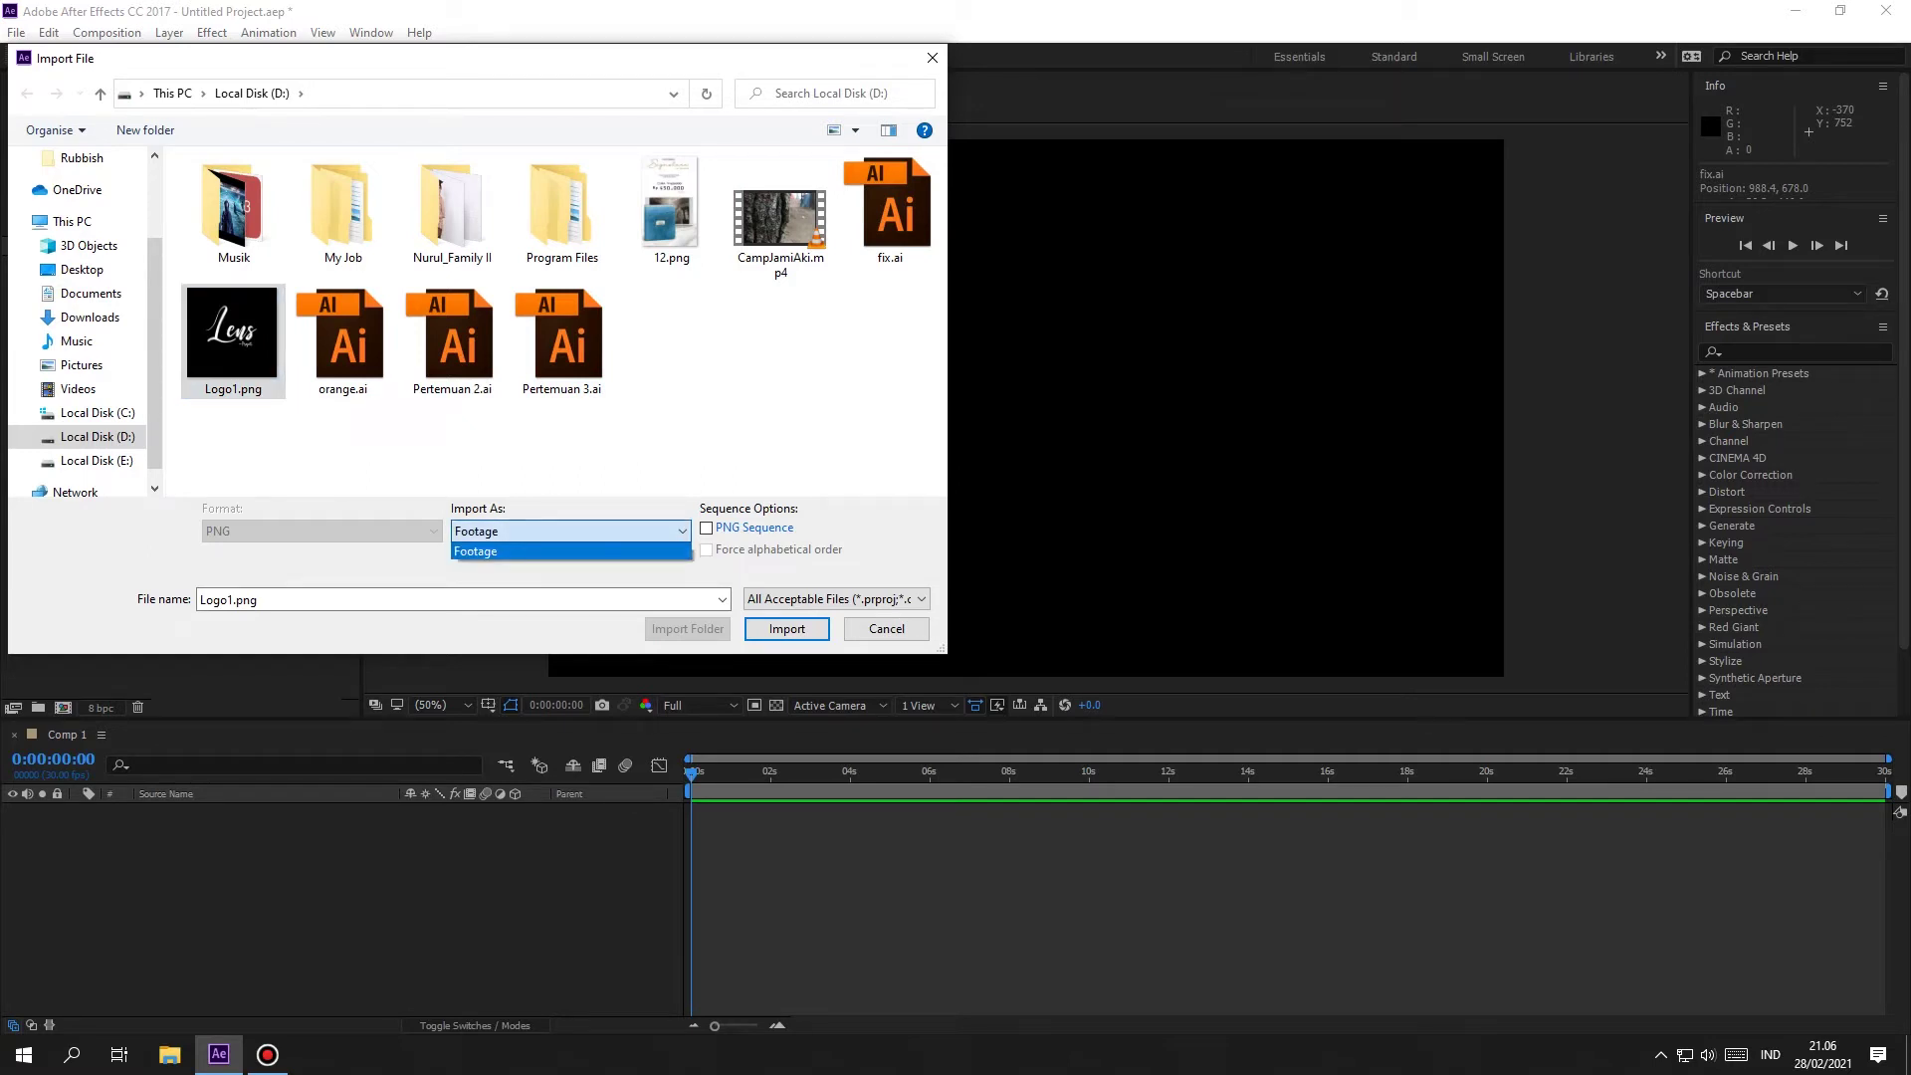
key("Escape")
key("Return")
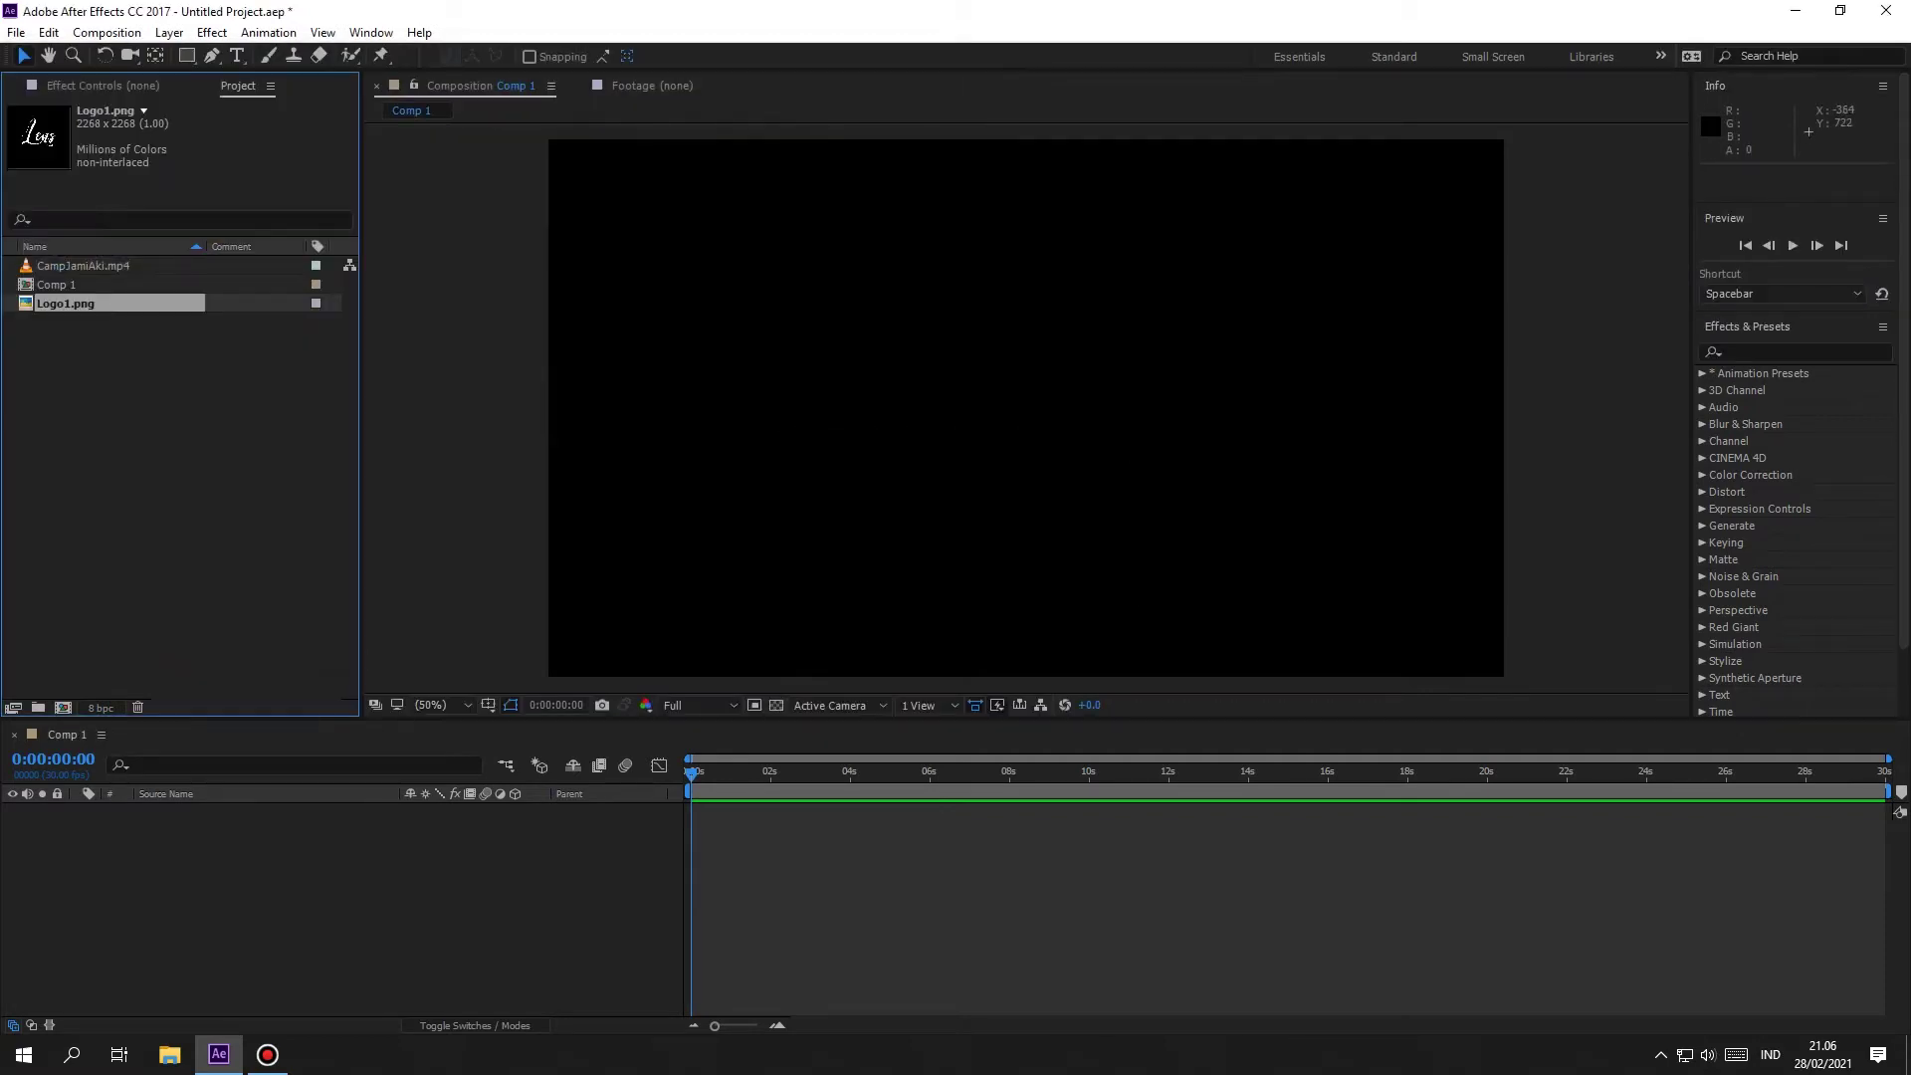
Step: Import the Illustrator file fix.ai from Local Disk (D:) as footage with merged layers
key("ctrl+shift+a")
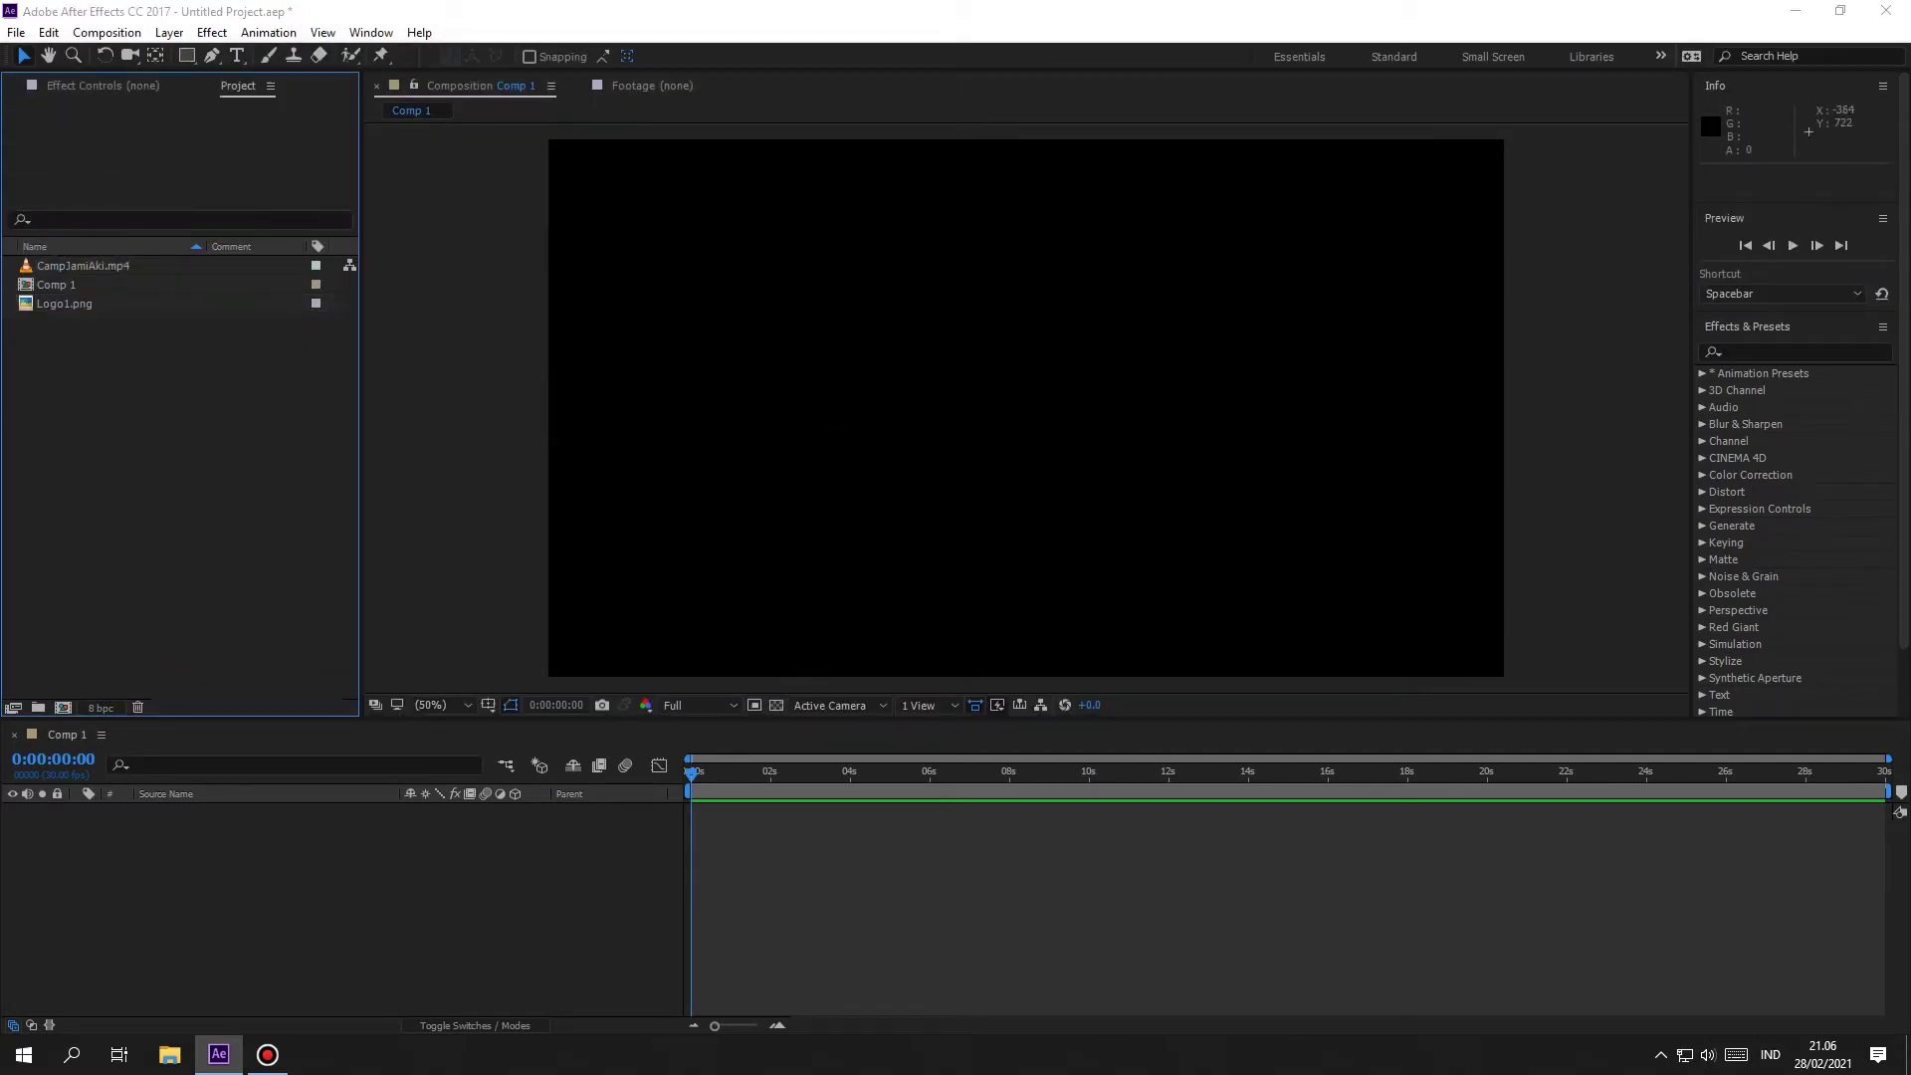
key("ctrl+i")
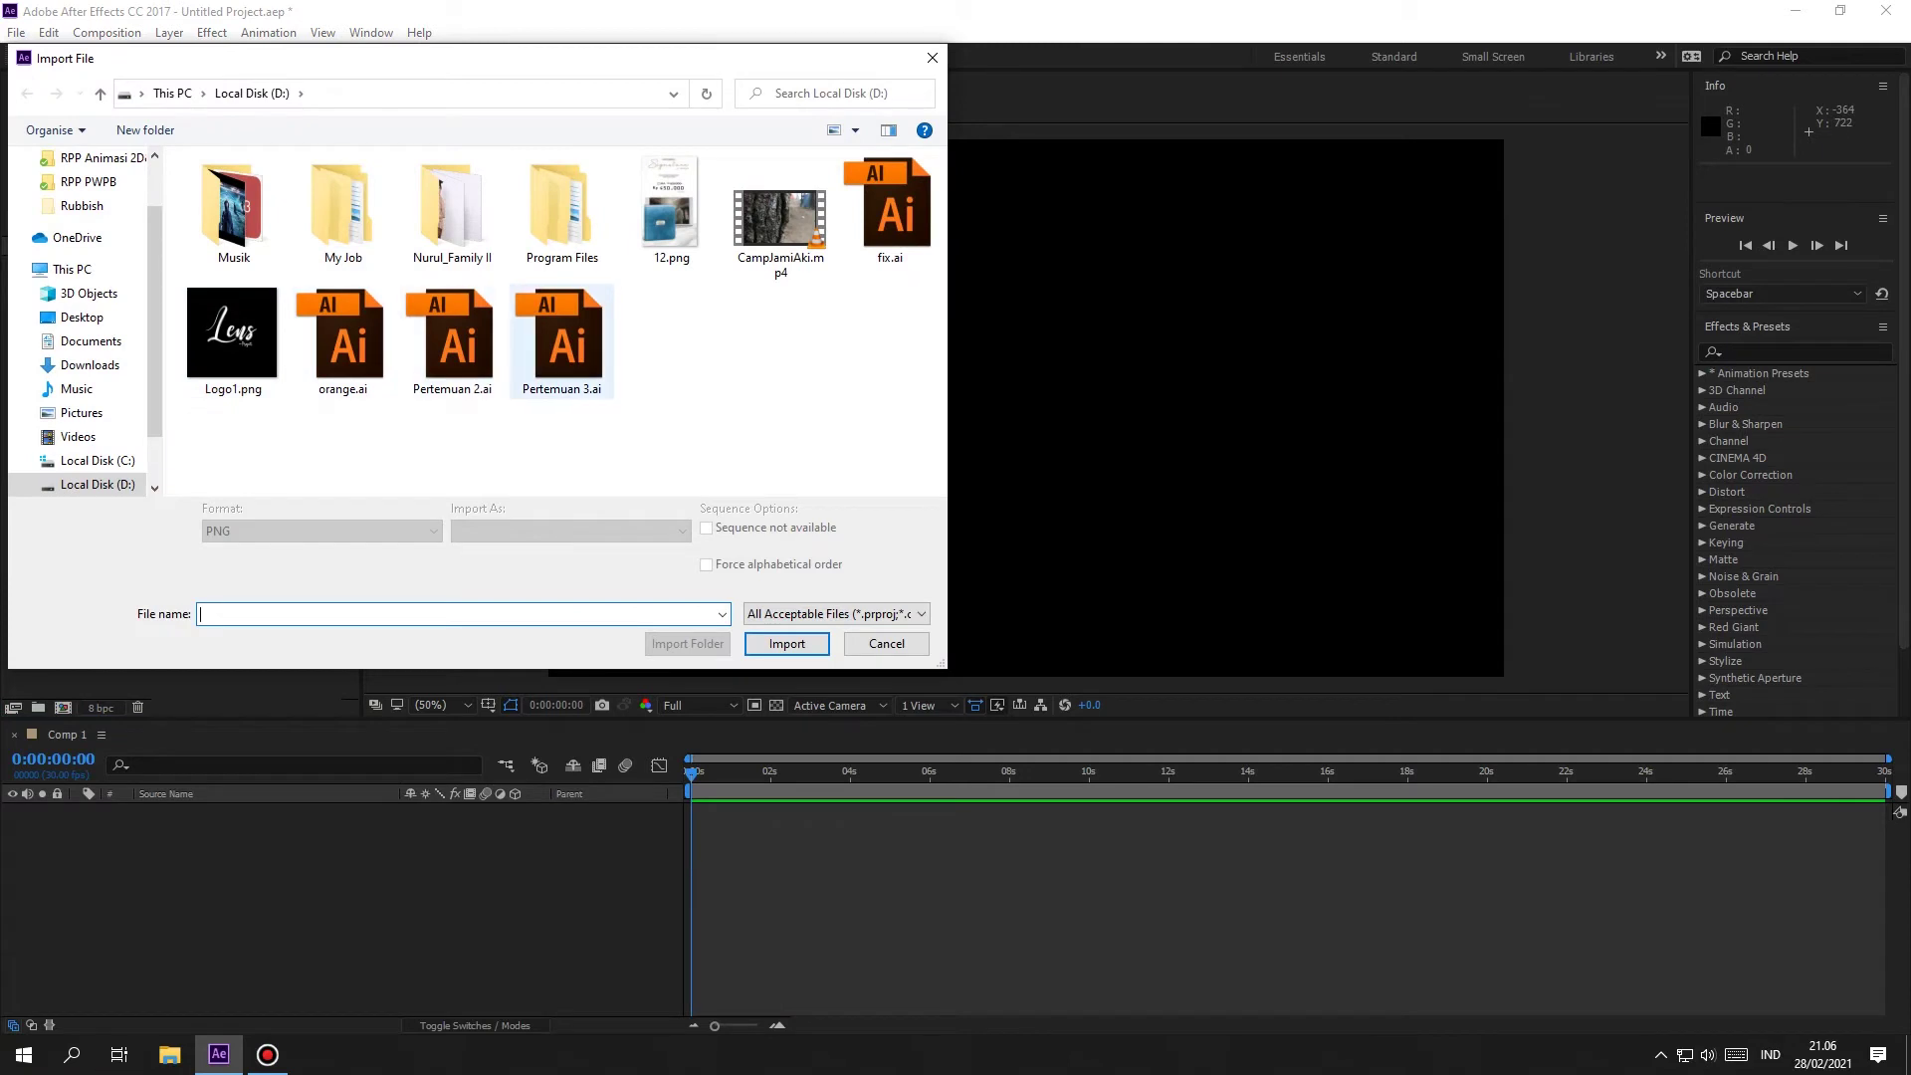
left_click(890, 209)
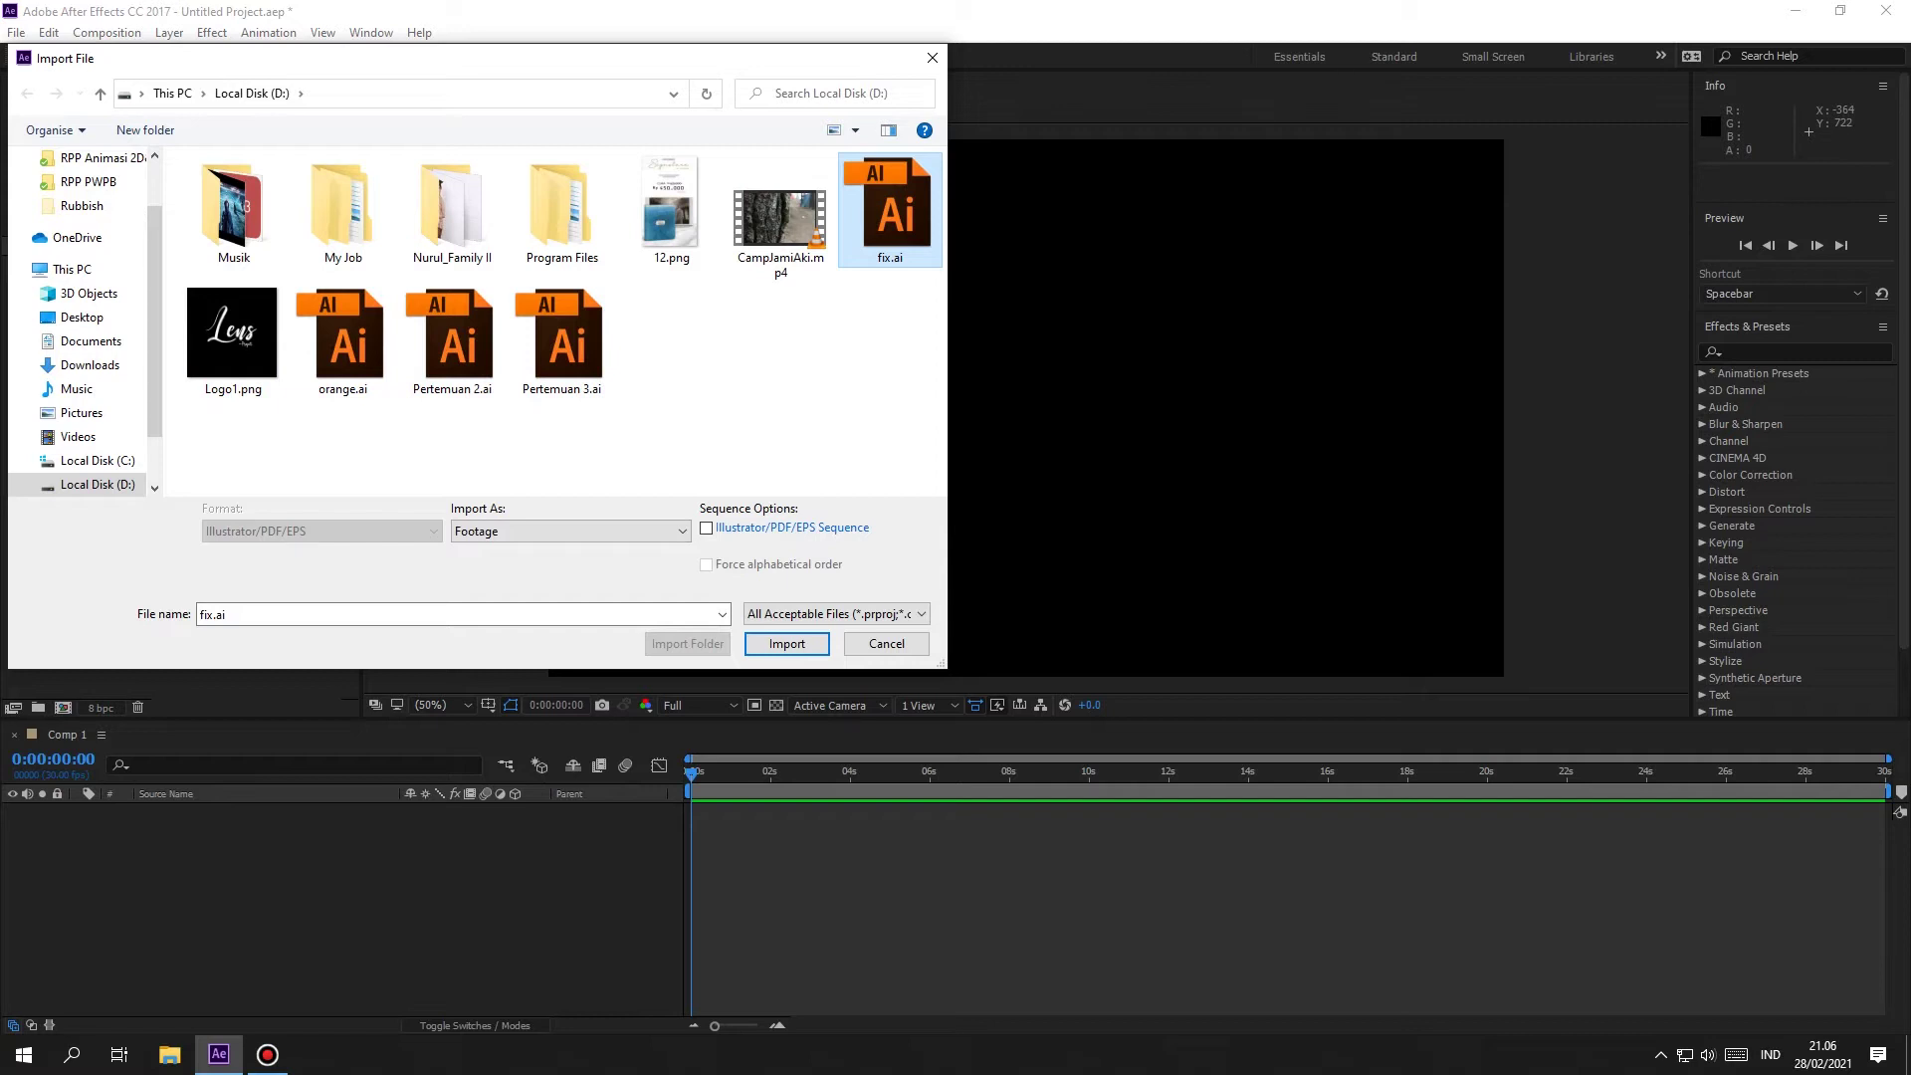
left_click(567, 530)
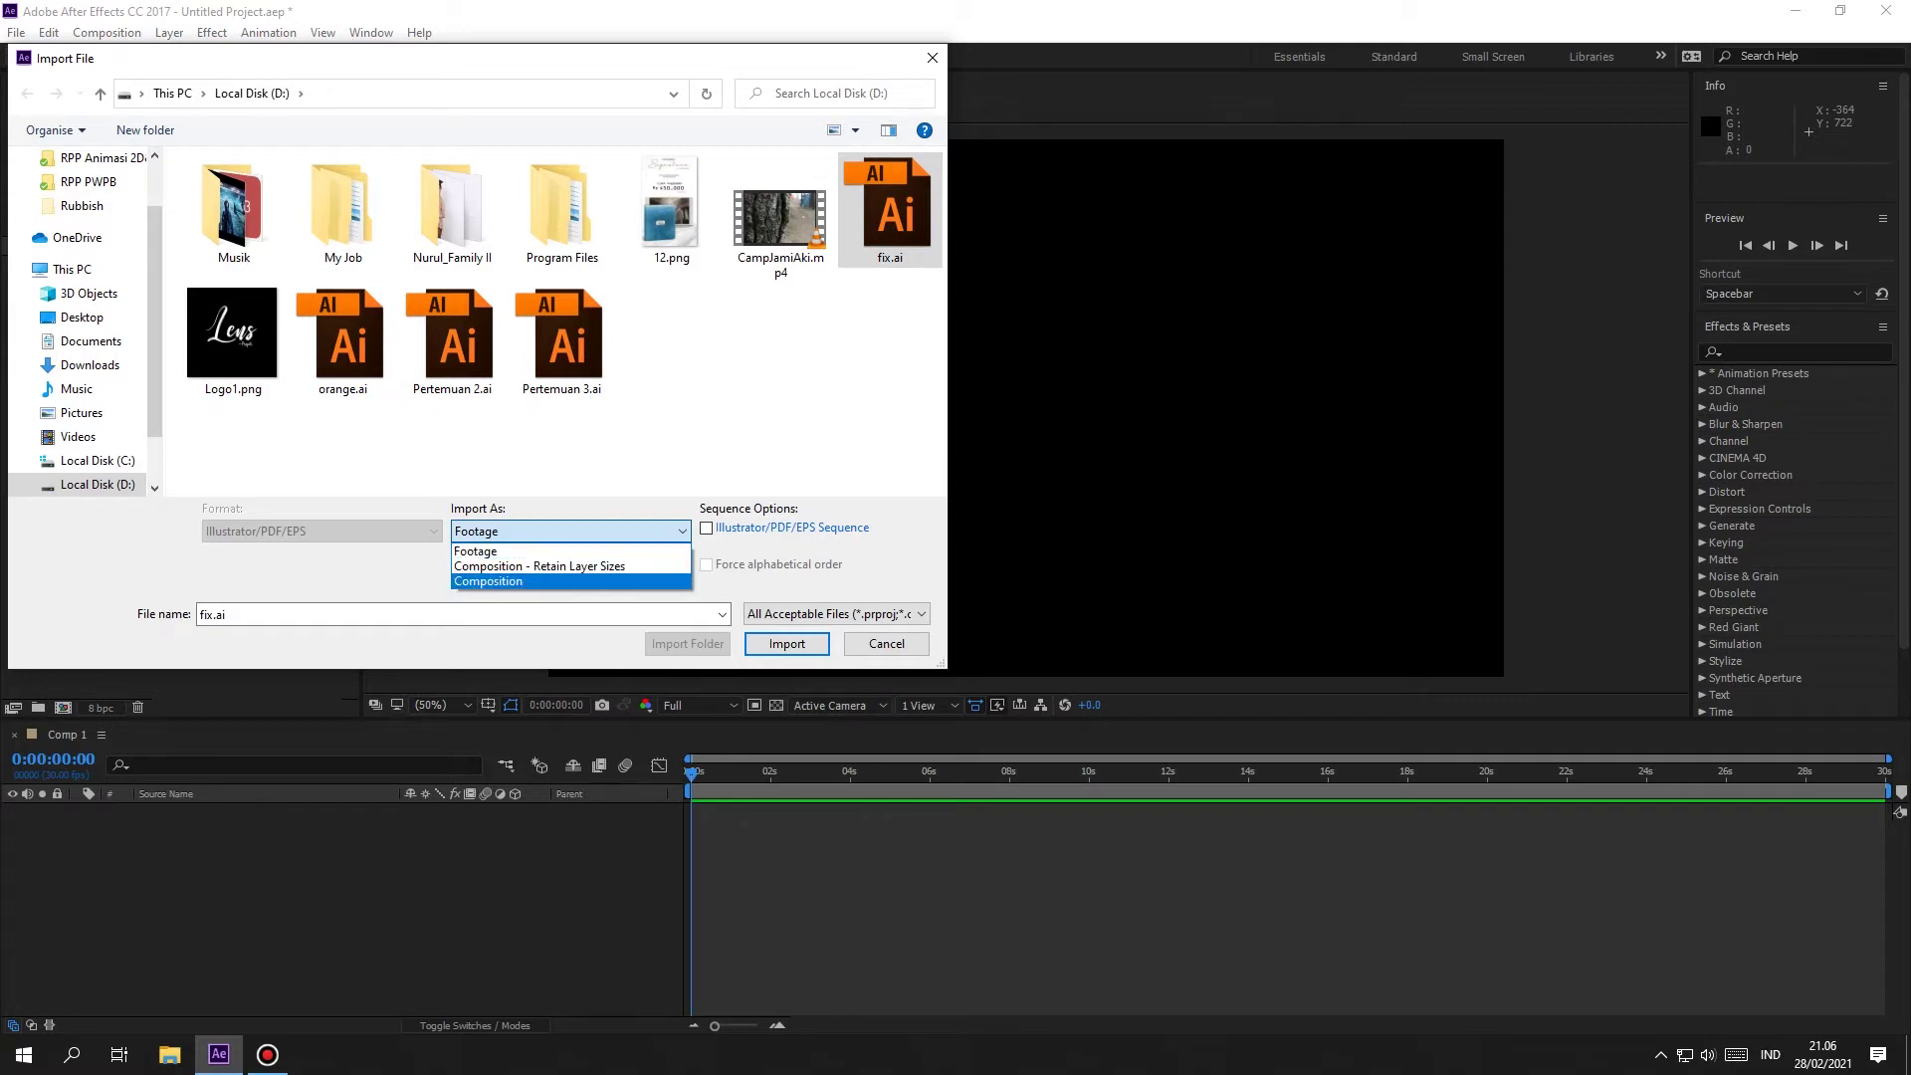
key("Escape")
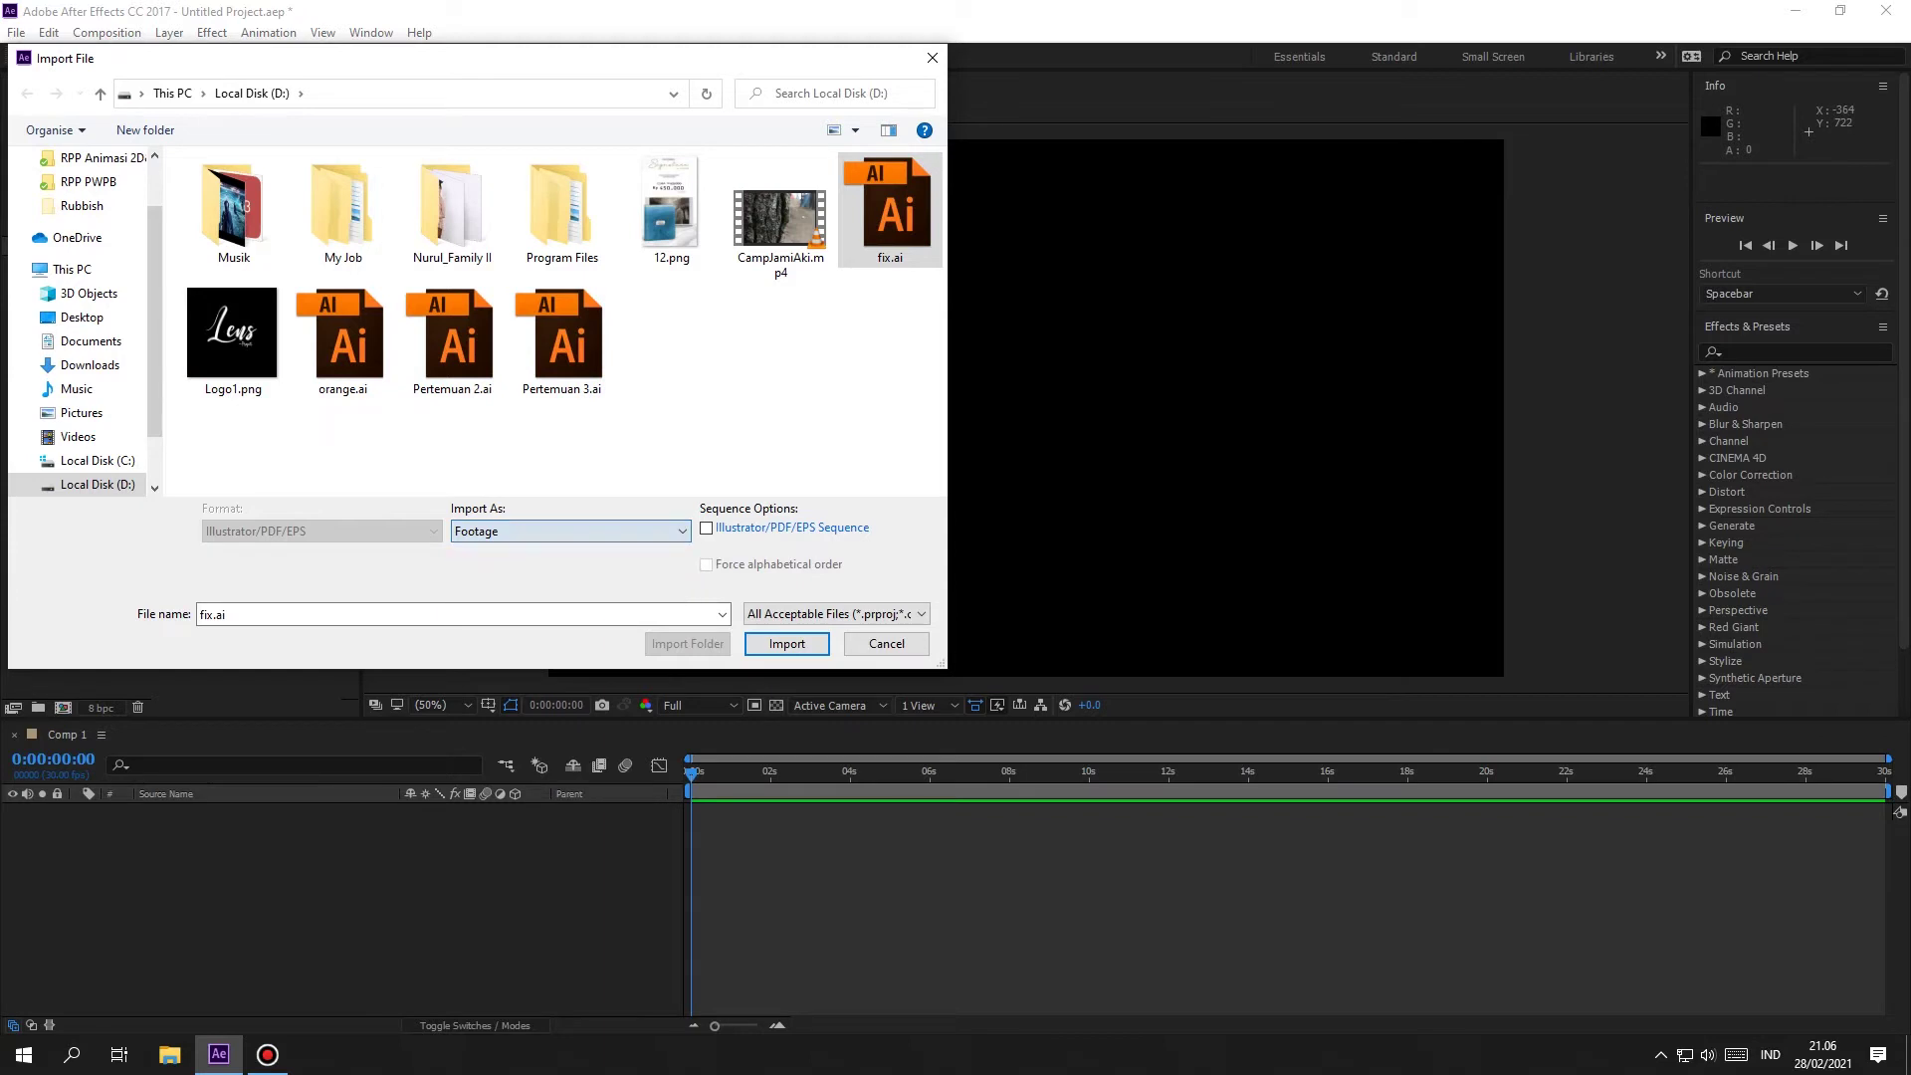
key("Return")
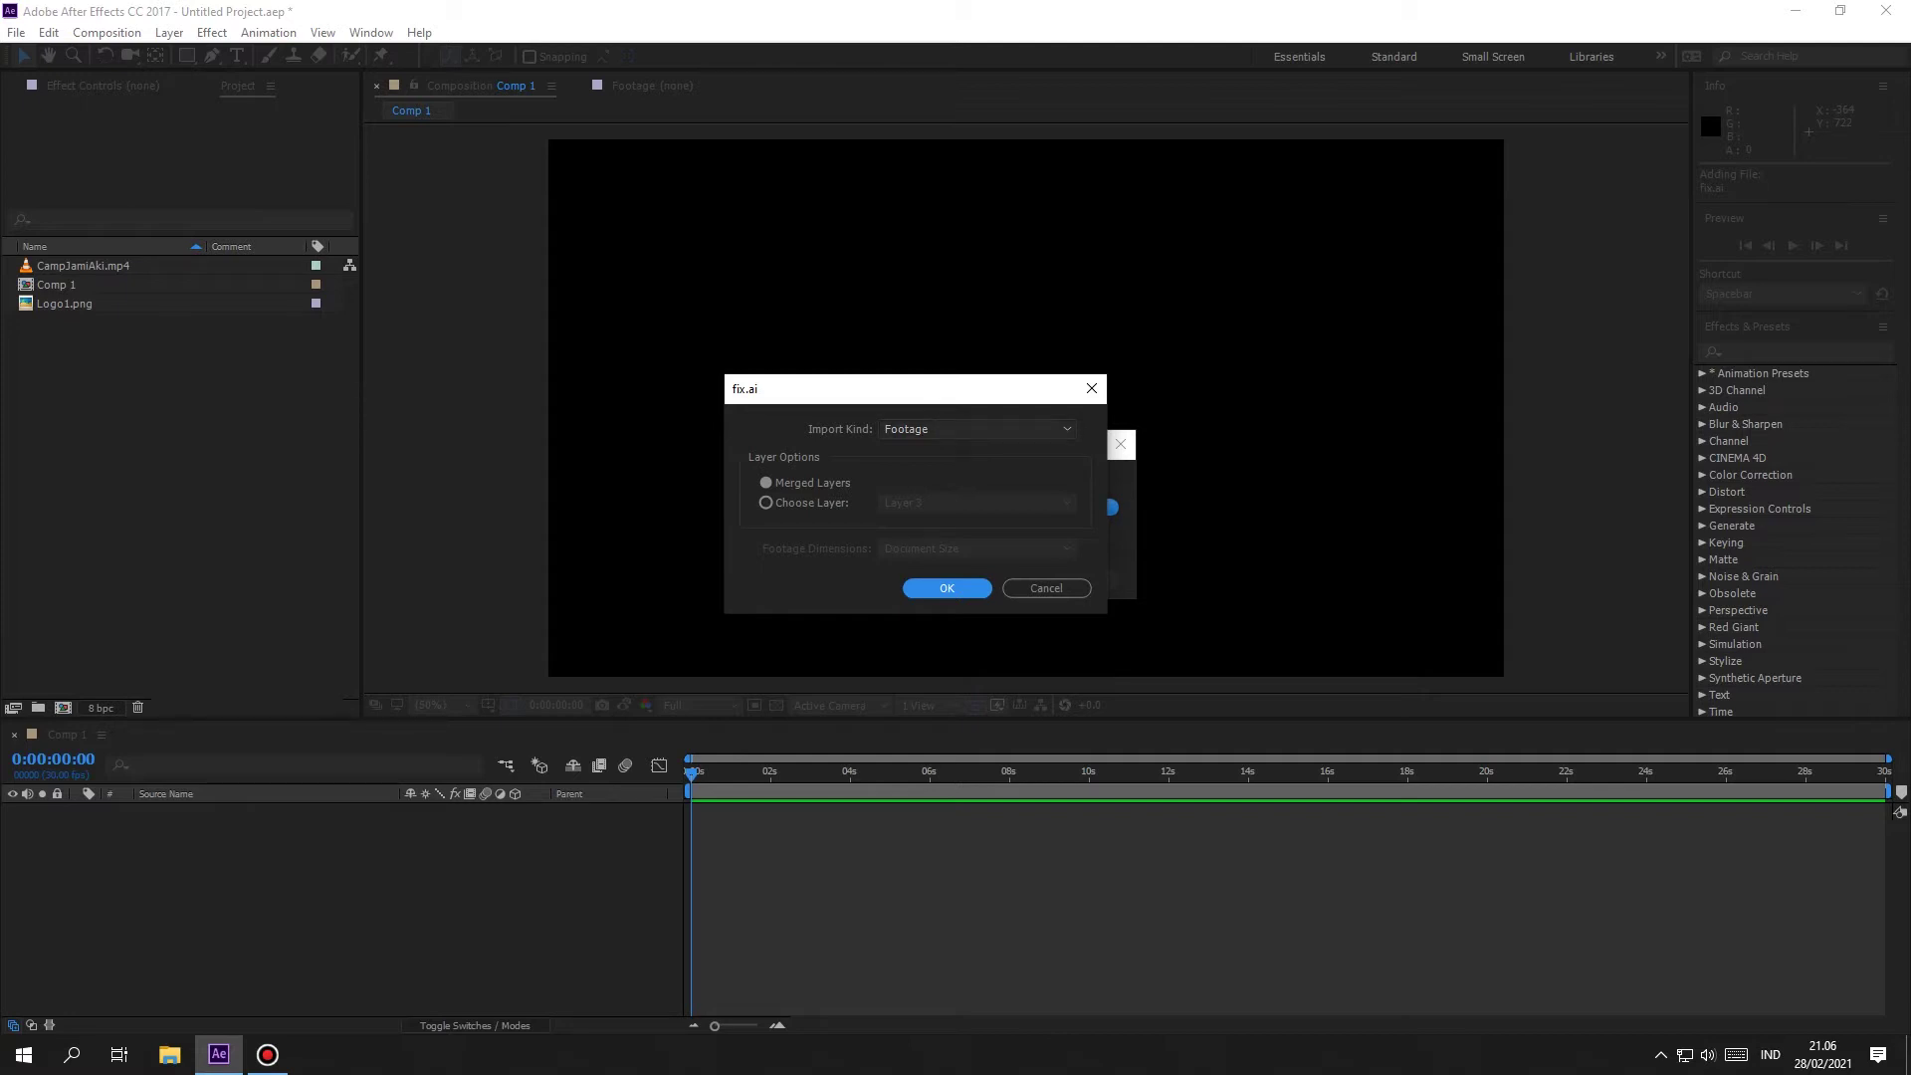
left_click(975, 429)
key("Return")
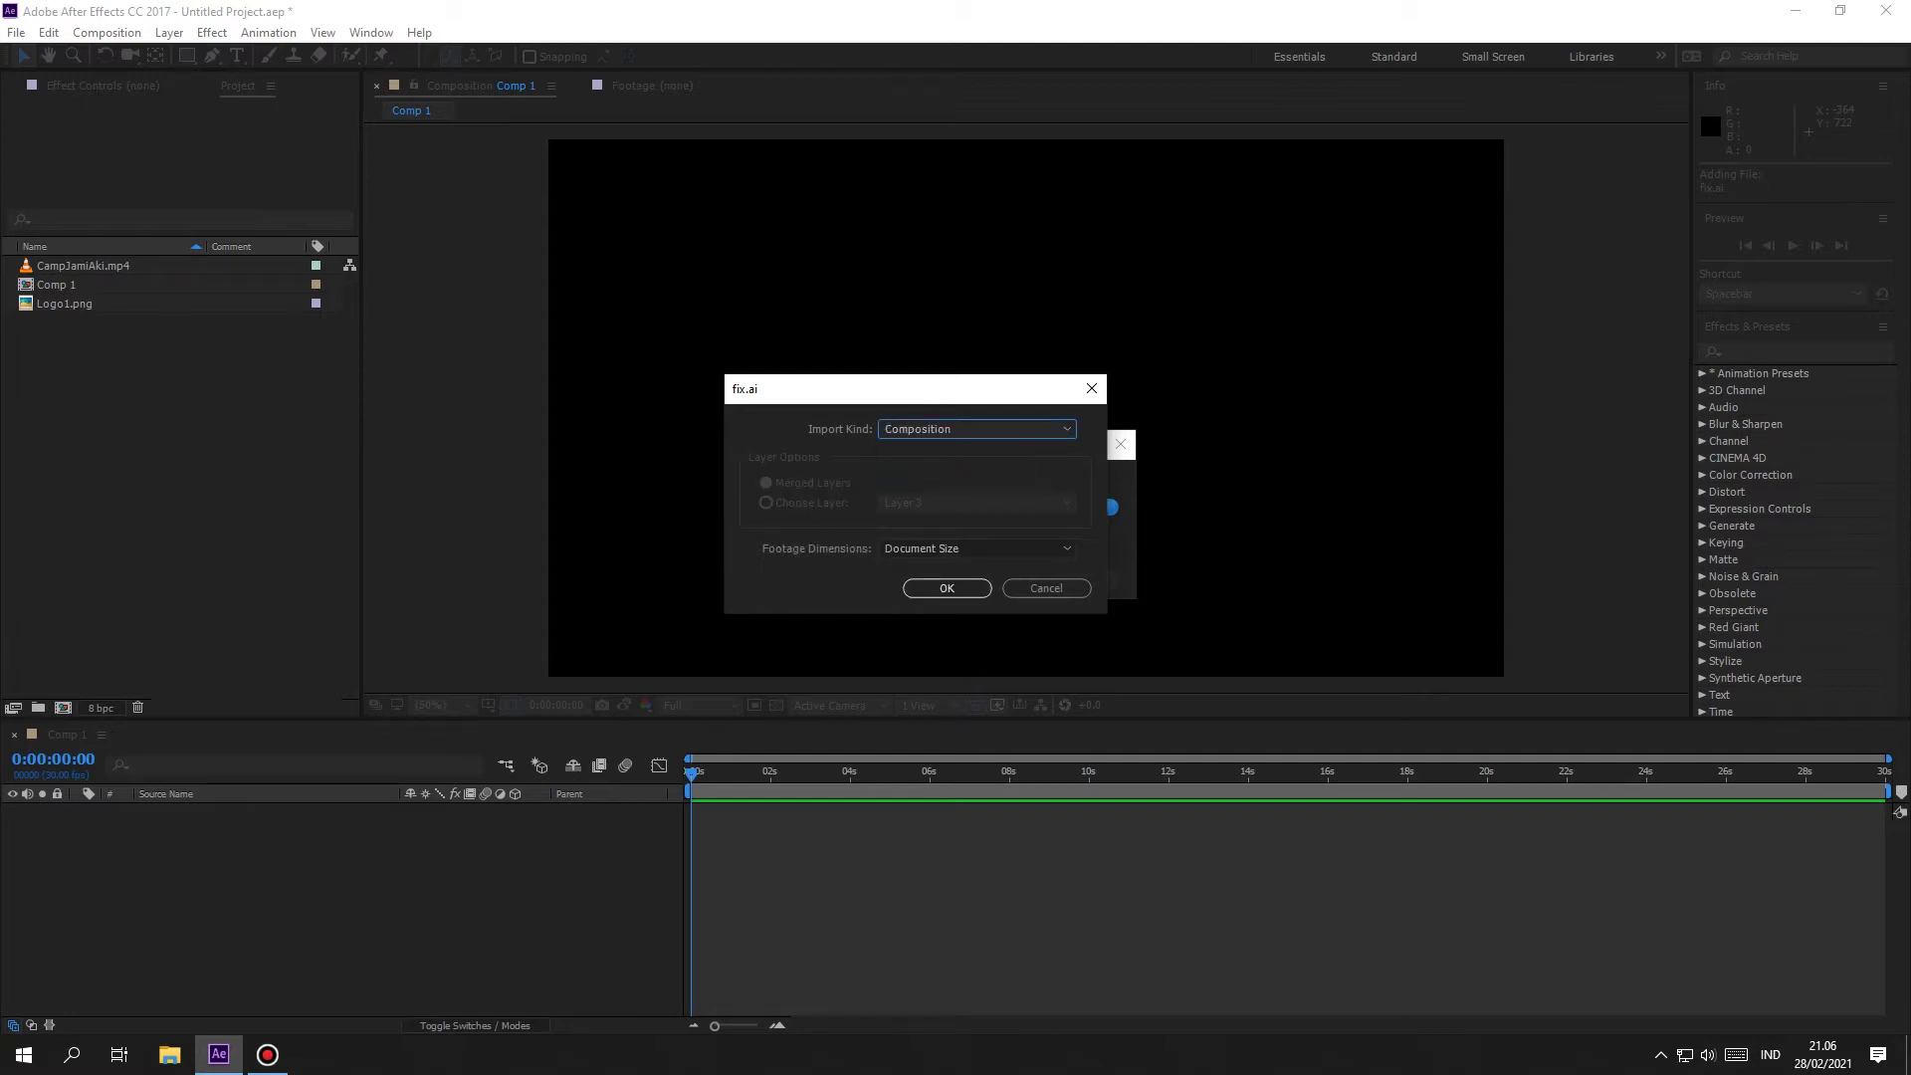
left_click(975, 429)
left_click(920, 448)
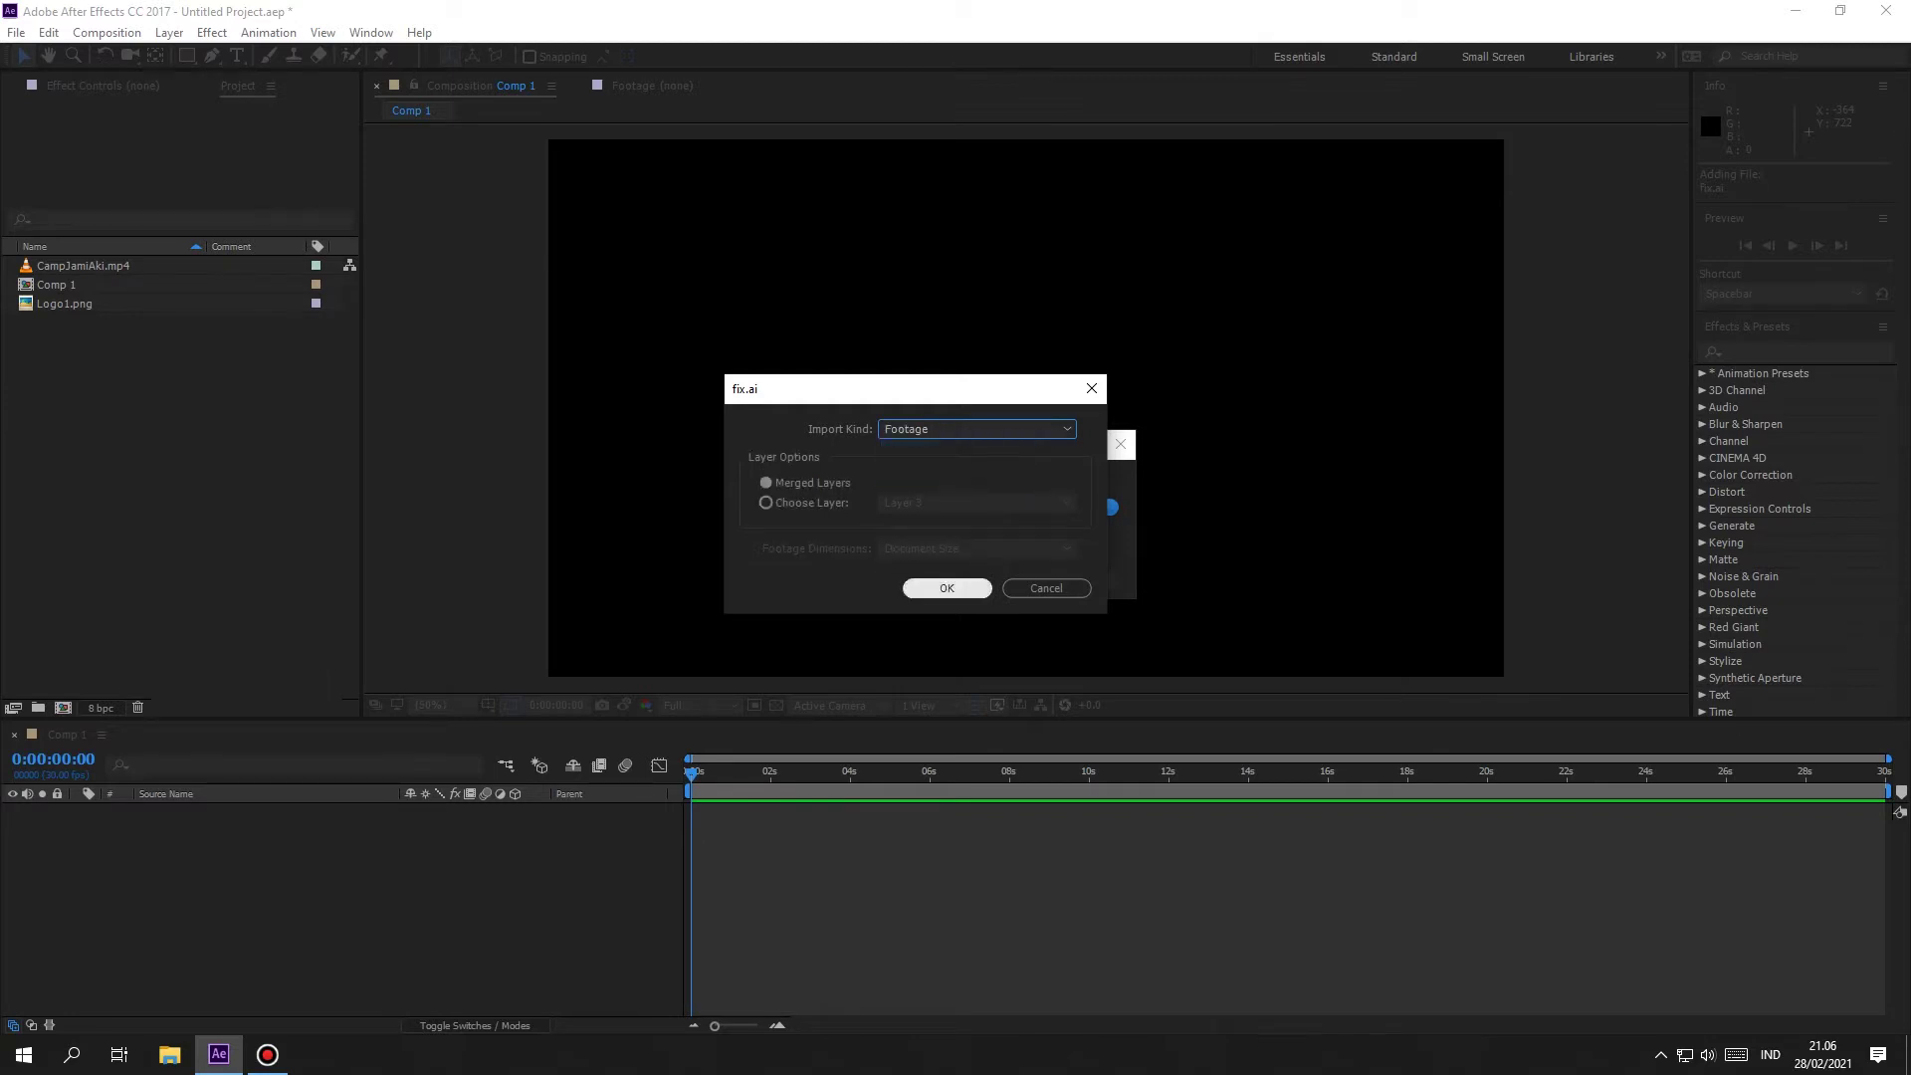
left_click(929, 588)
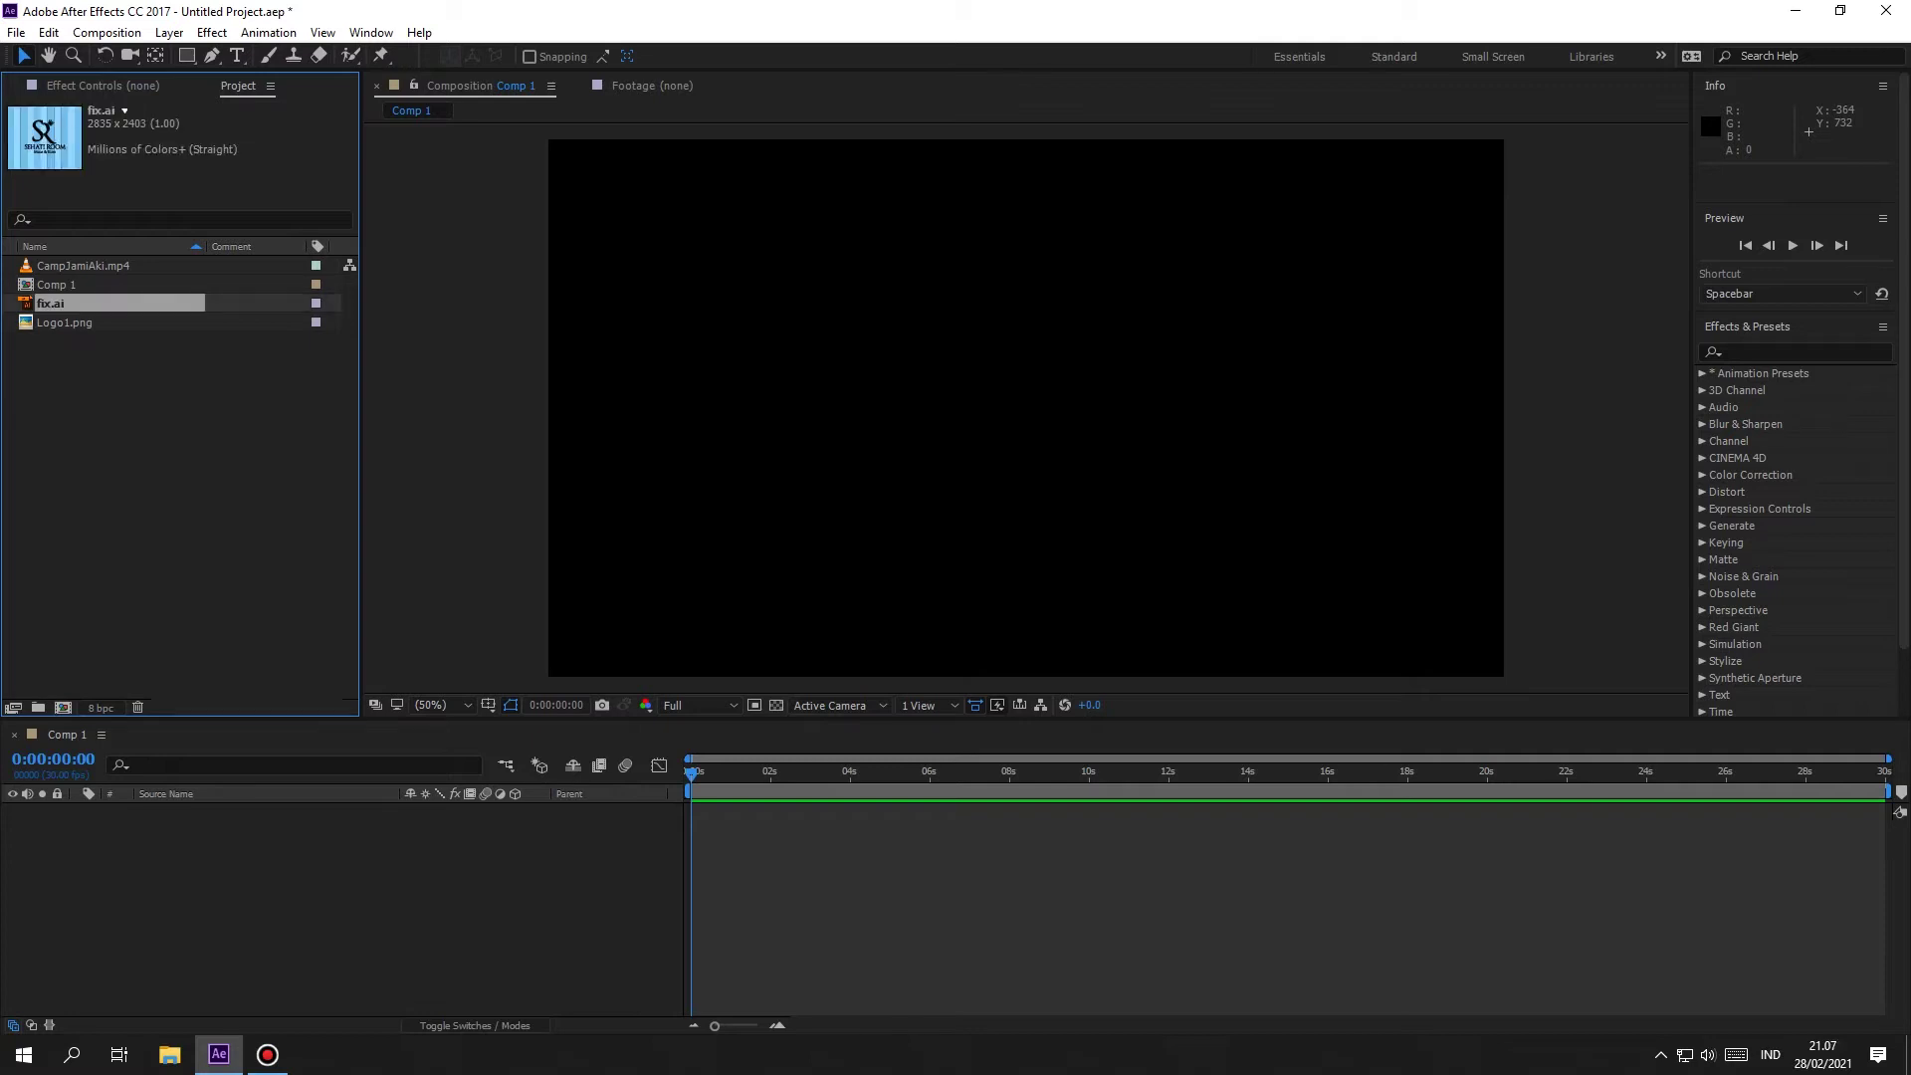
Step: Delete the imported fix.ai footage from the project
key("ctrl+shift+a")
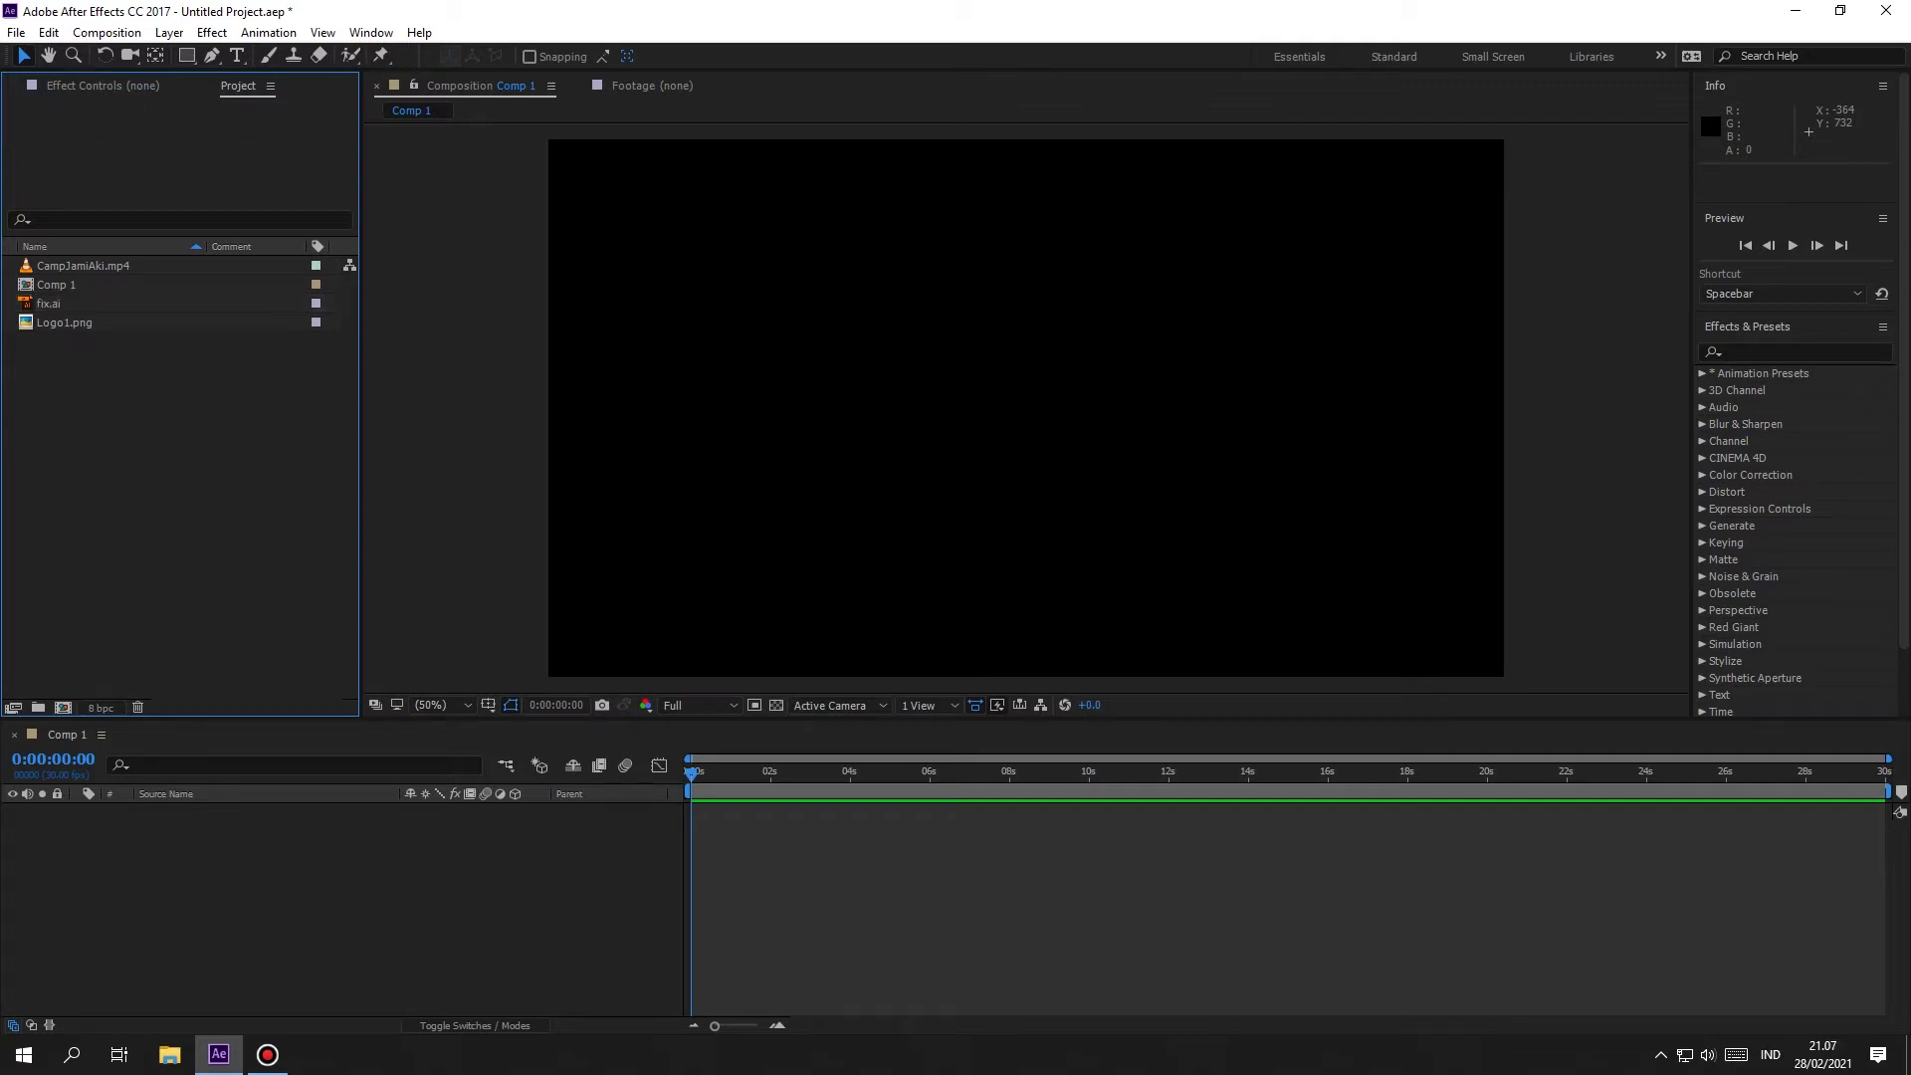
left_click(48, 304)
key("Delete")
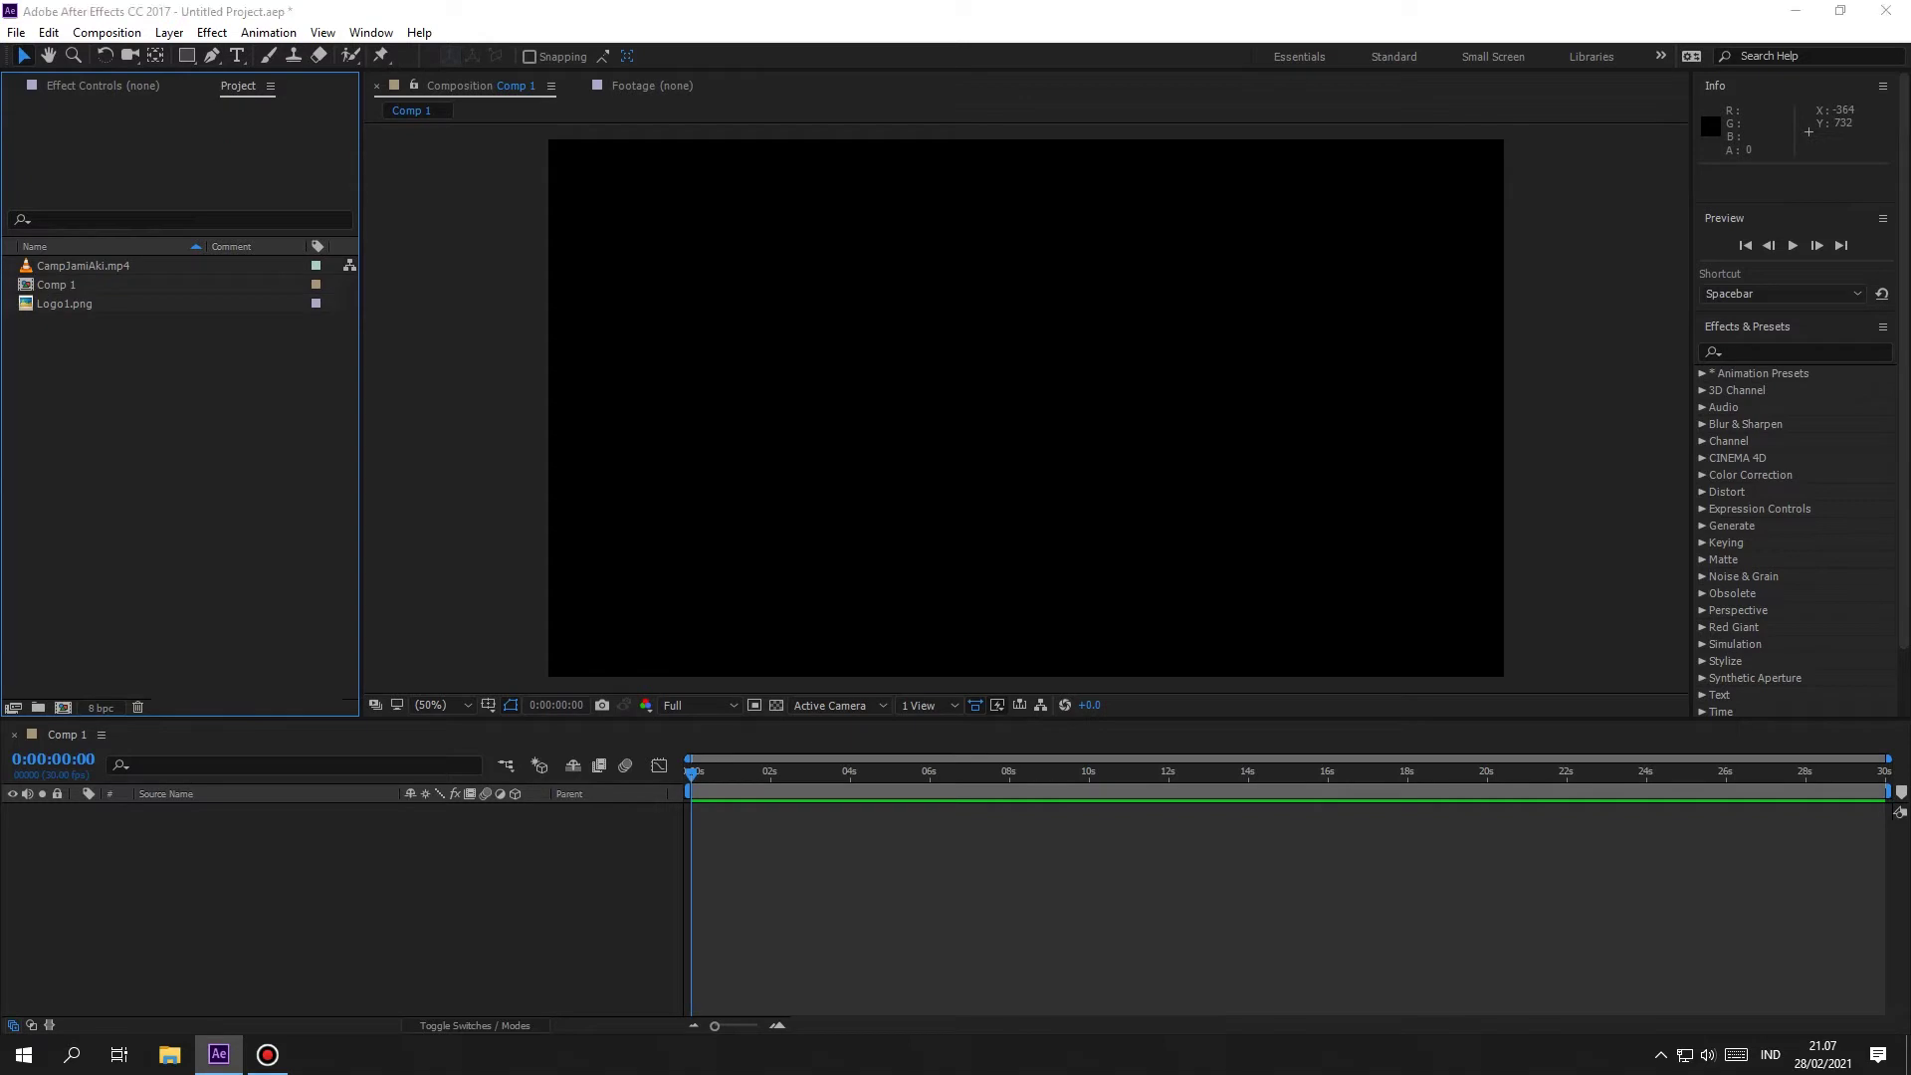
Step: Import fix.ai from Local Disk (D:) with import kind Composition and footage dimensions set to Layer Size
key("ctrl+i")
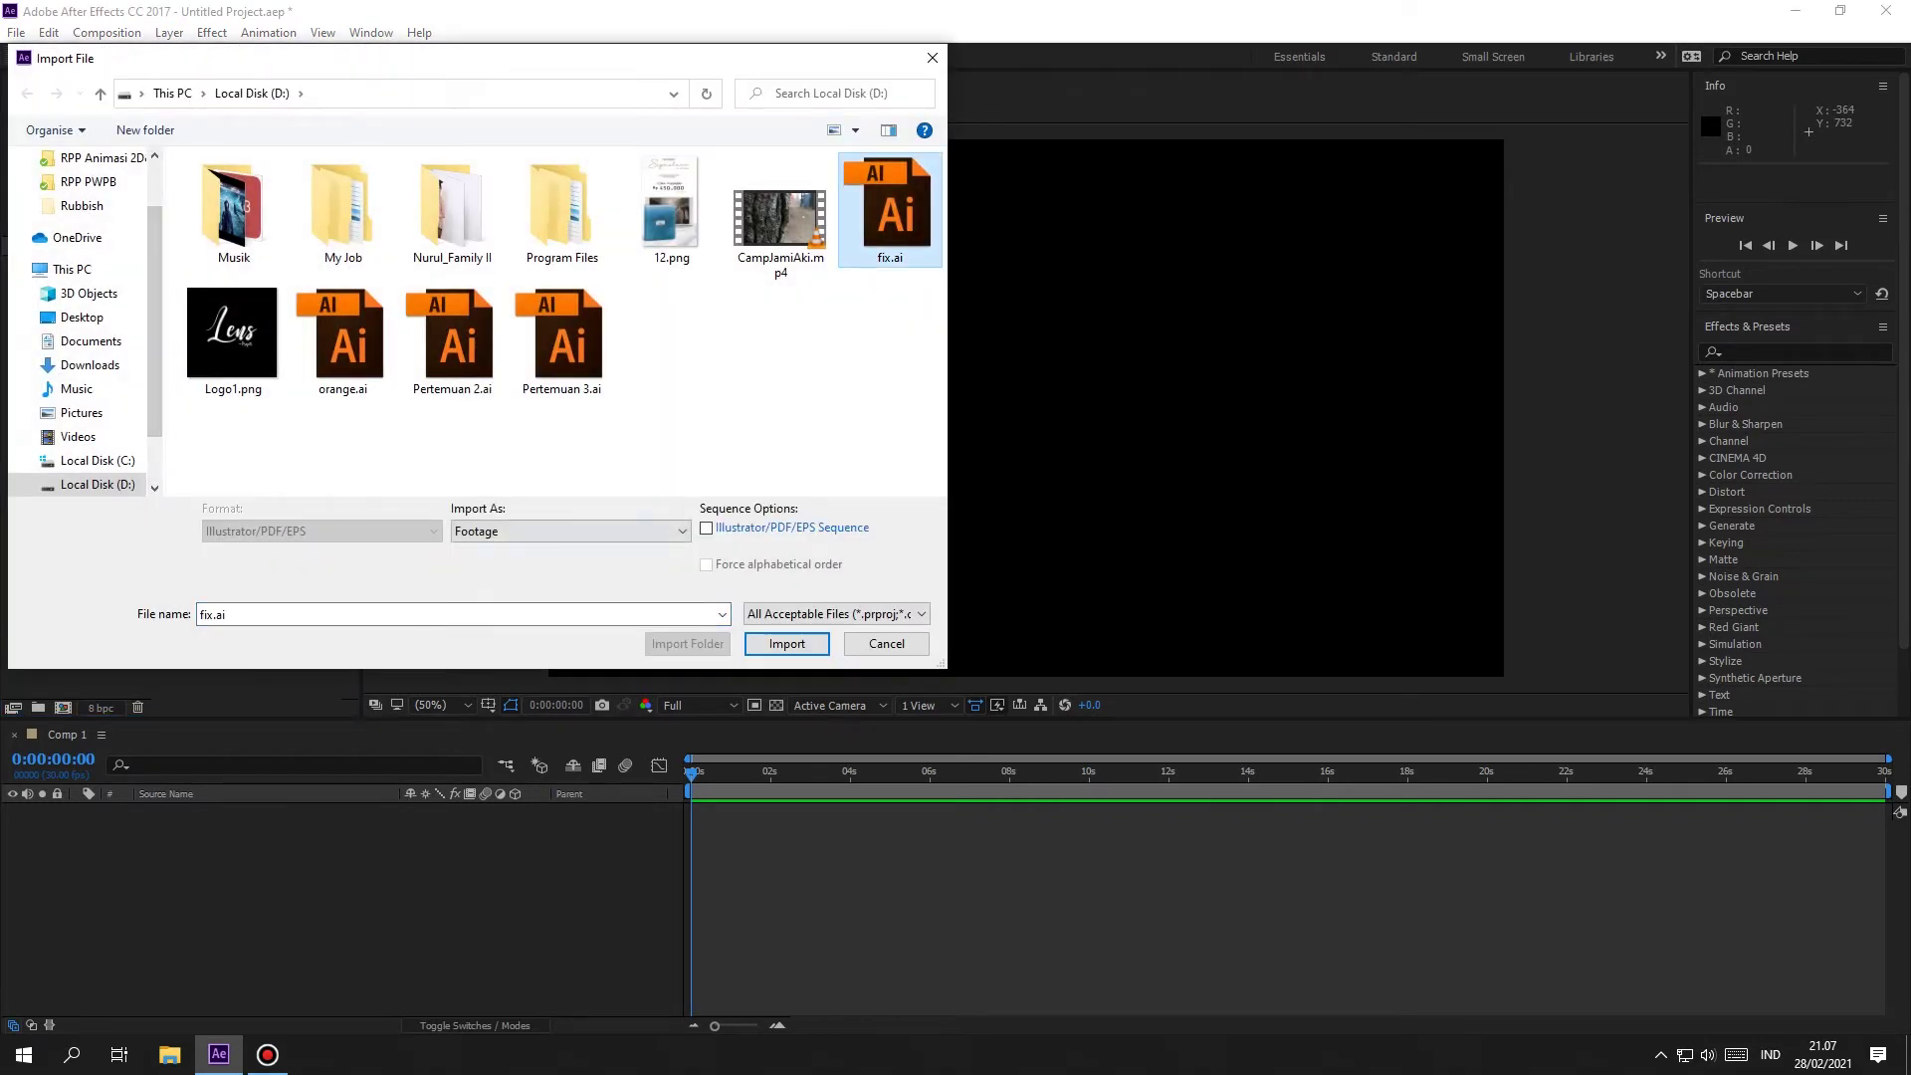
key("Return")
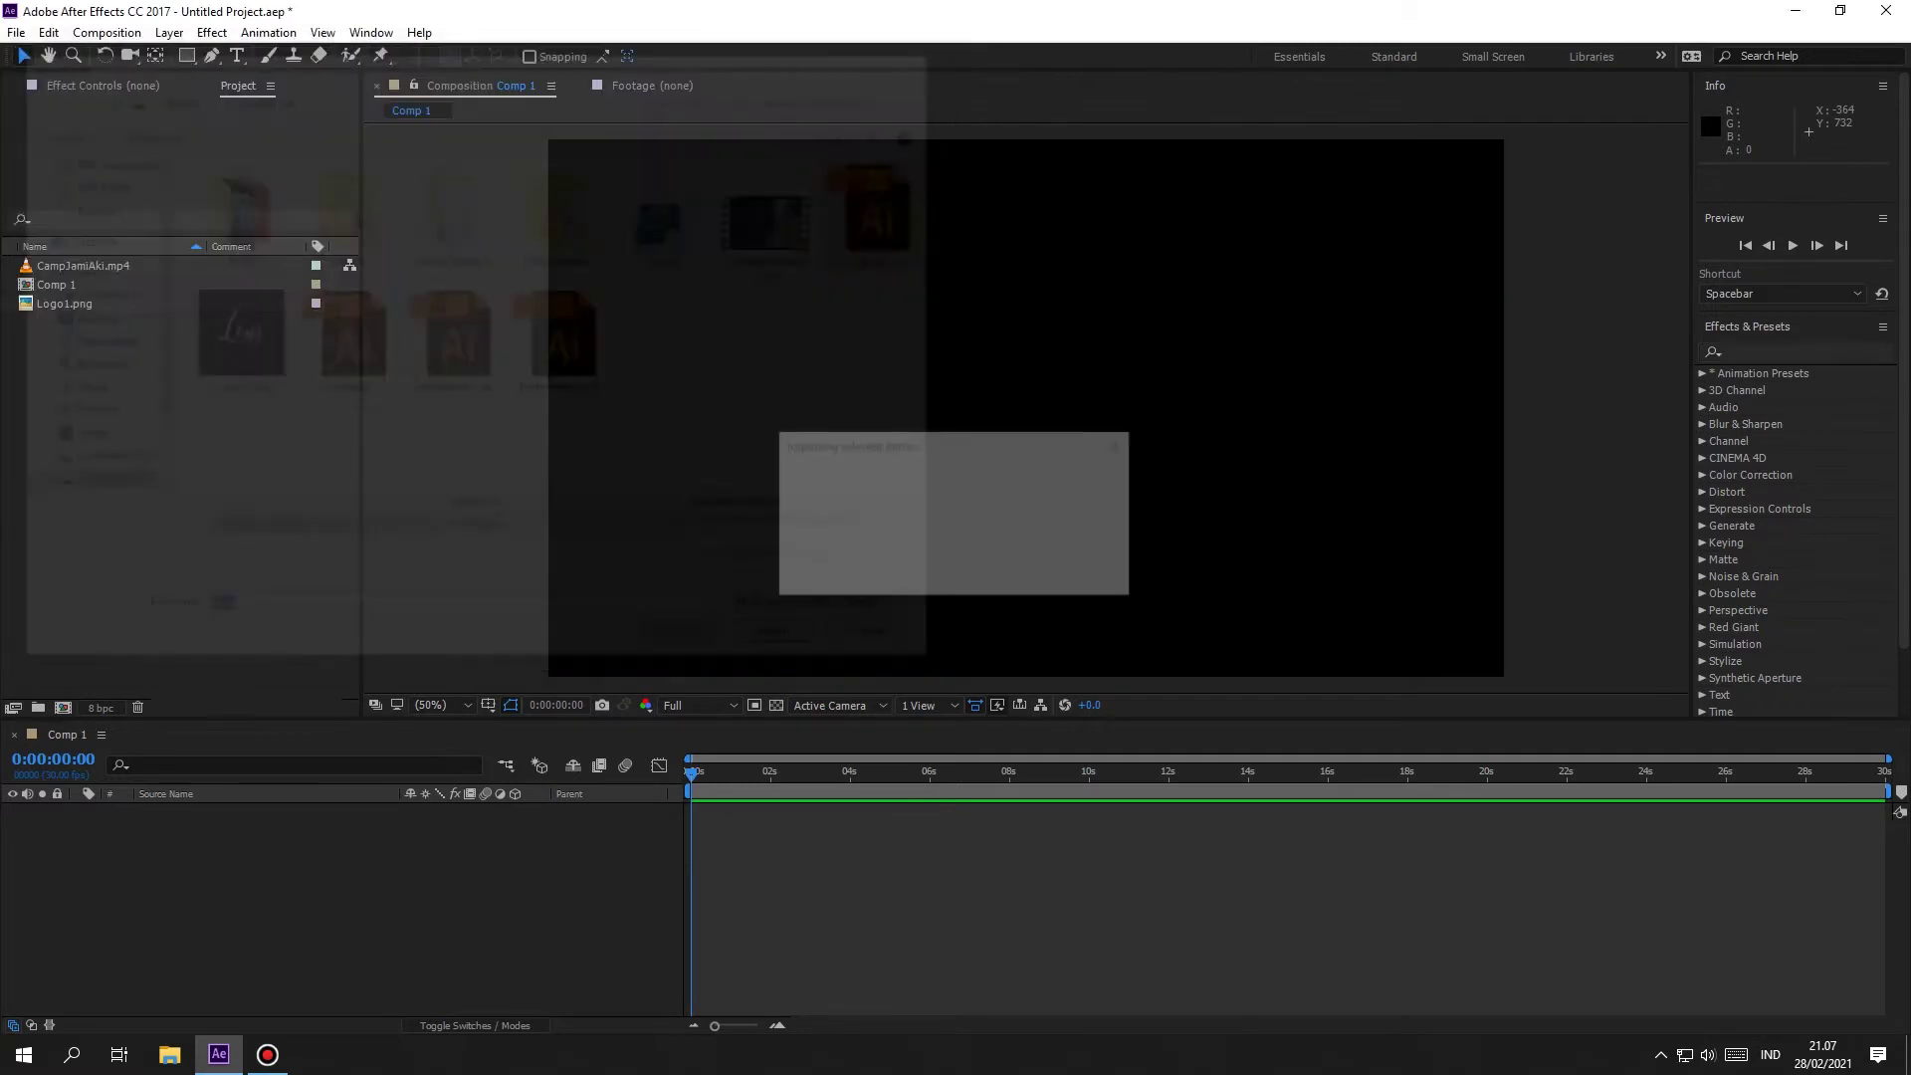
left_click(975, 429)
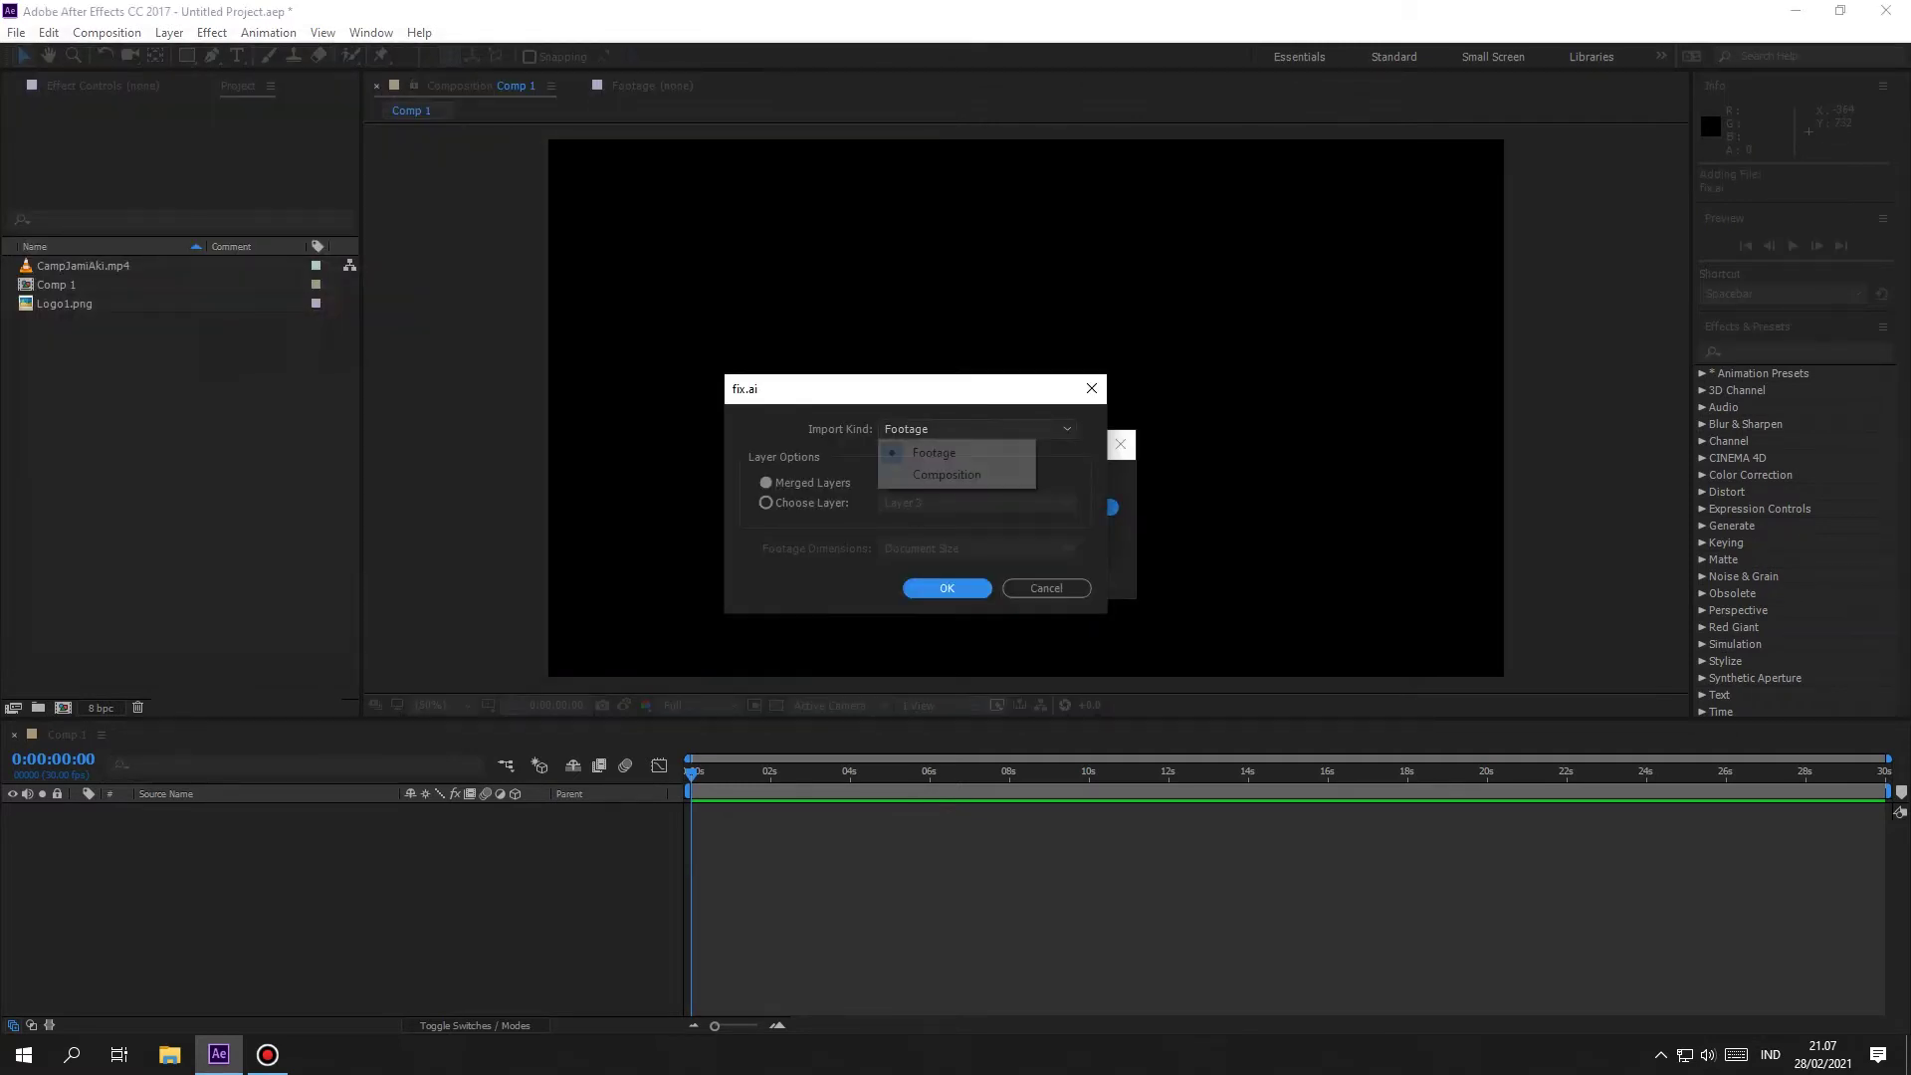
key("Return")
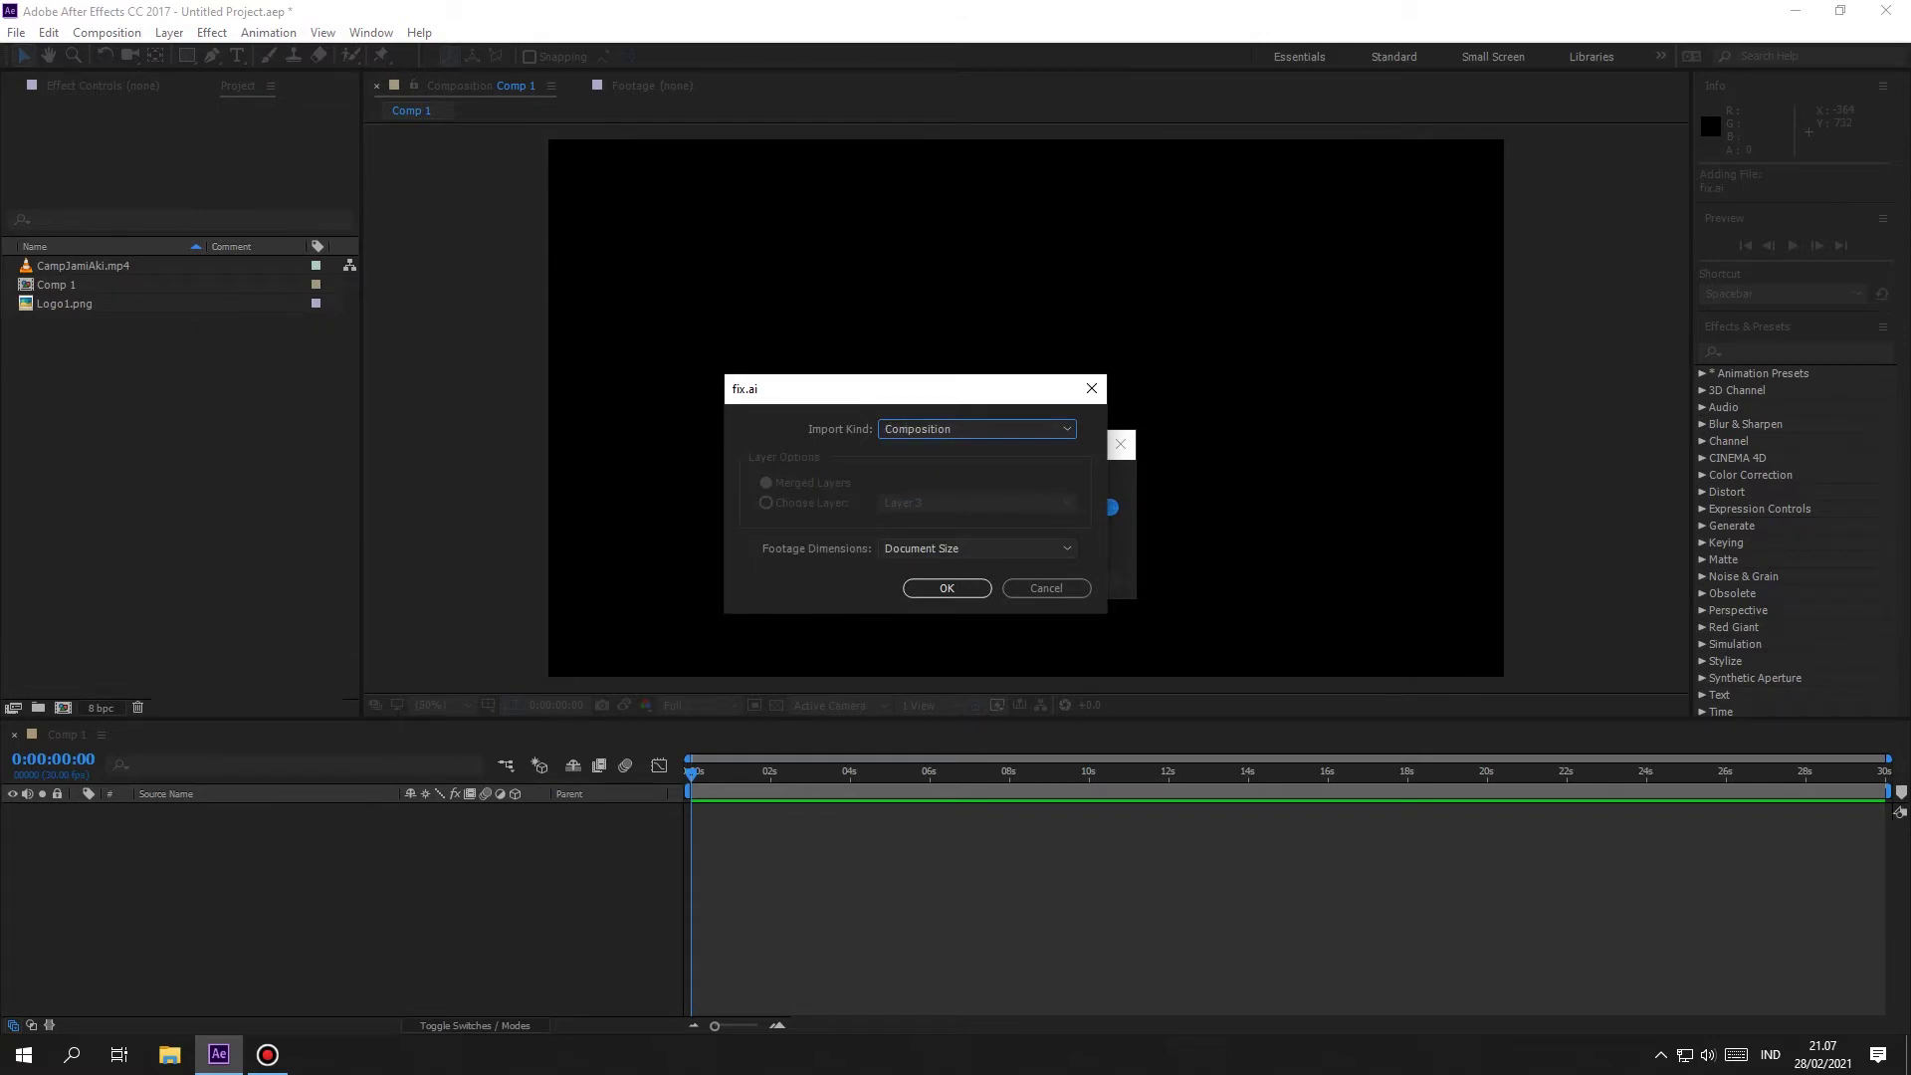
key("Tab")
key("alt+Down")
key("Up")
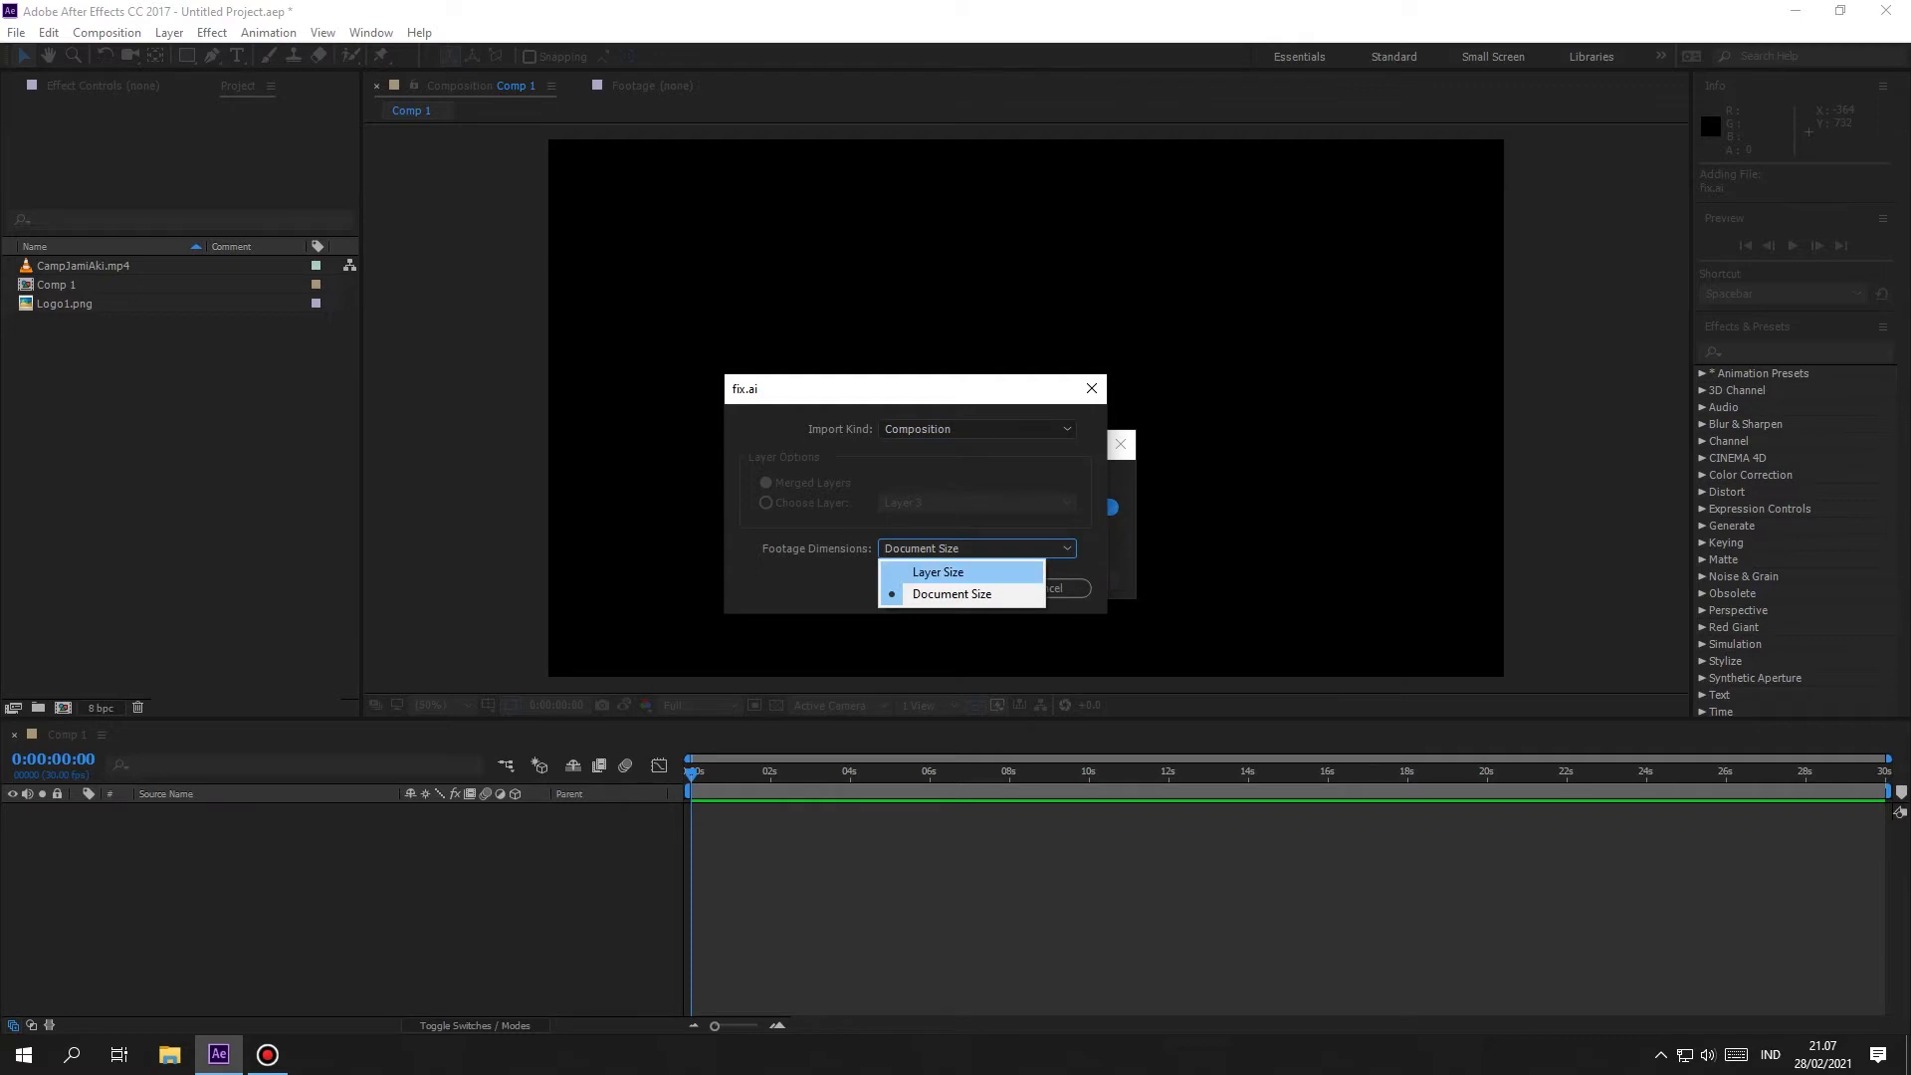
key("Return")
key("Return")
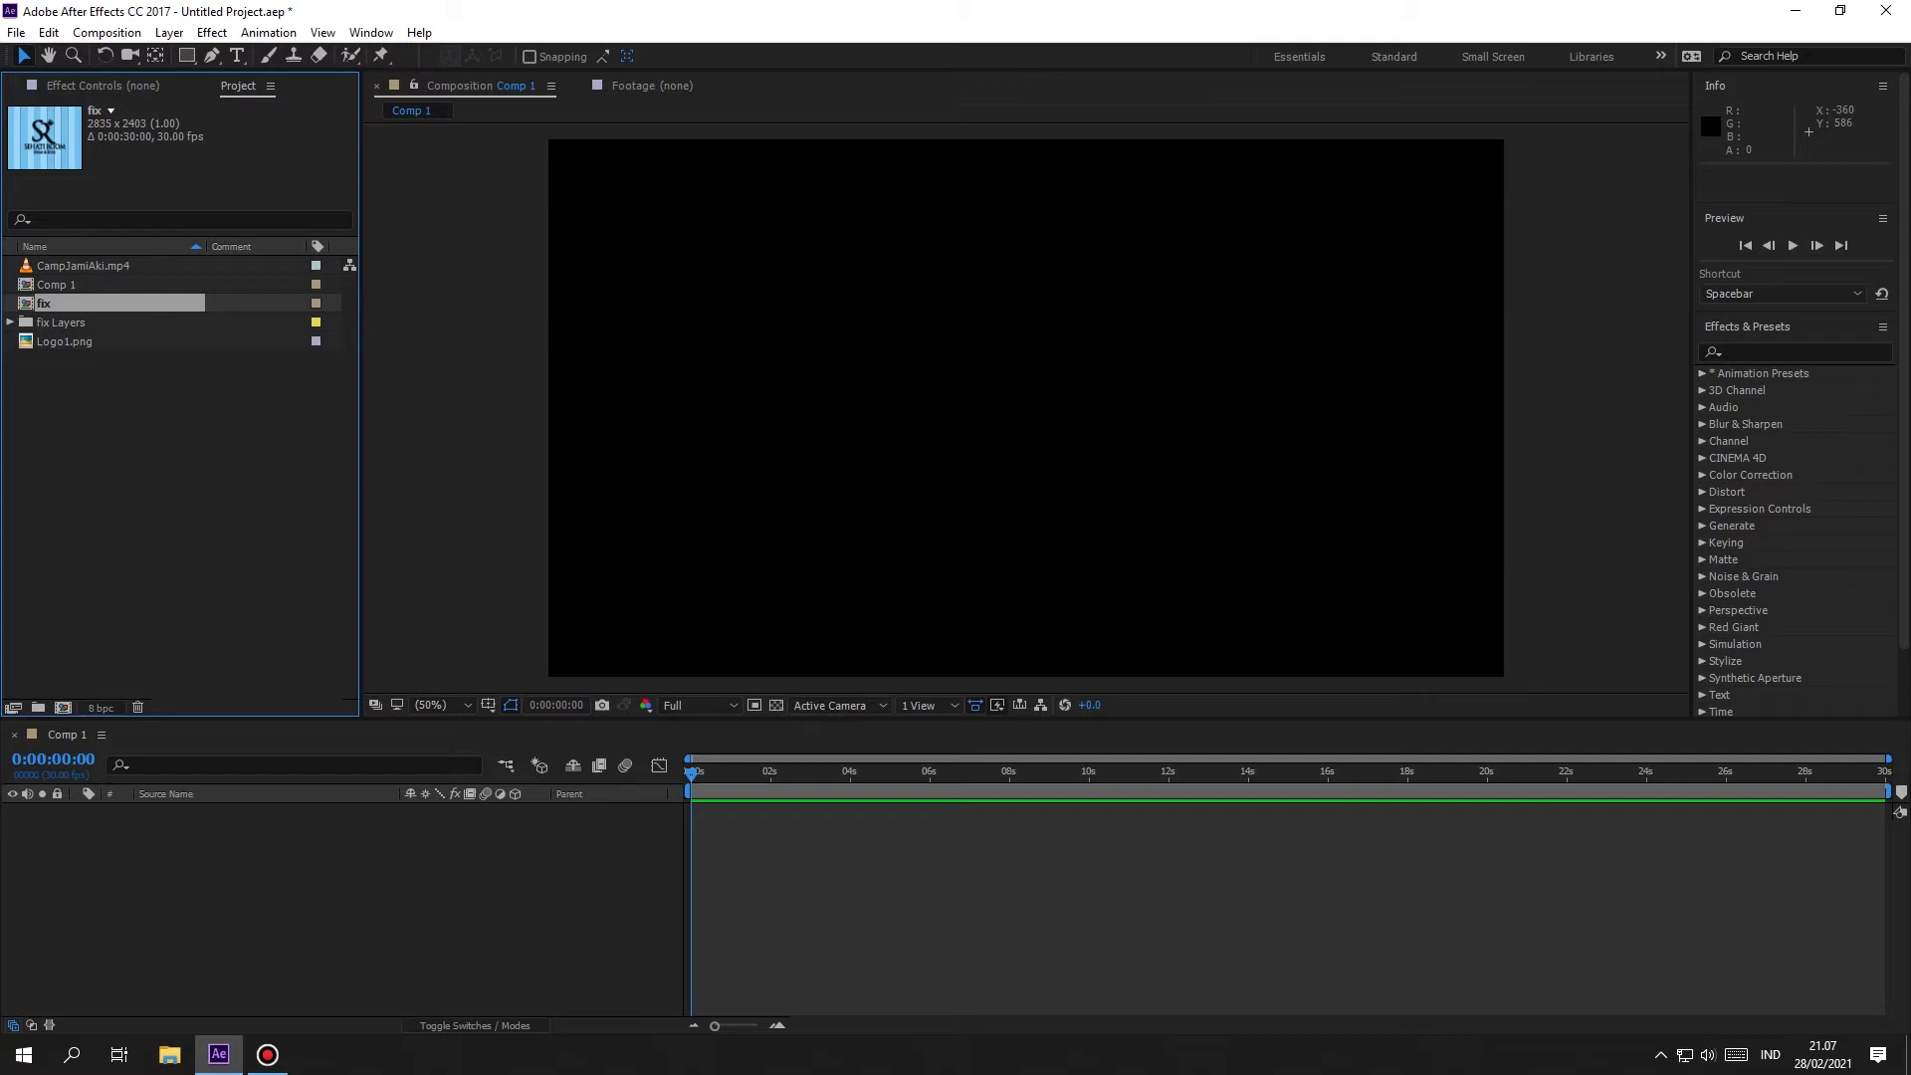
Step: Expand the fix Layers folder to review its separate layers, and open the fix composition
key("Return")
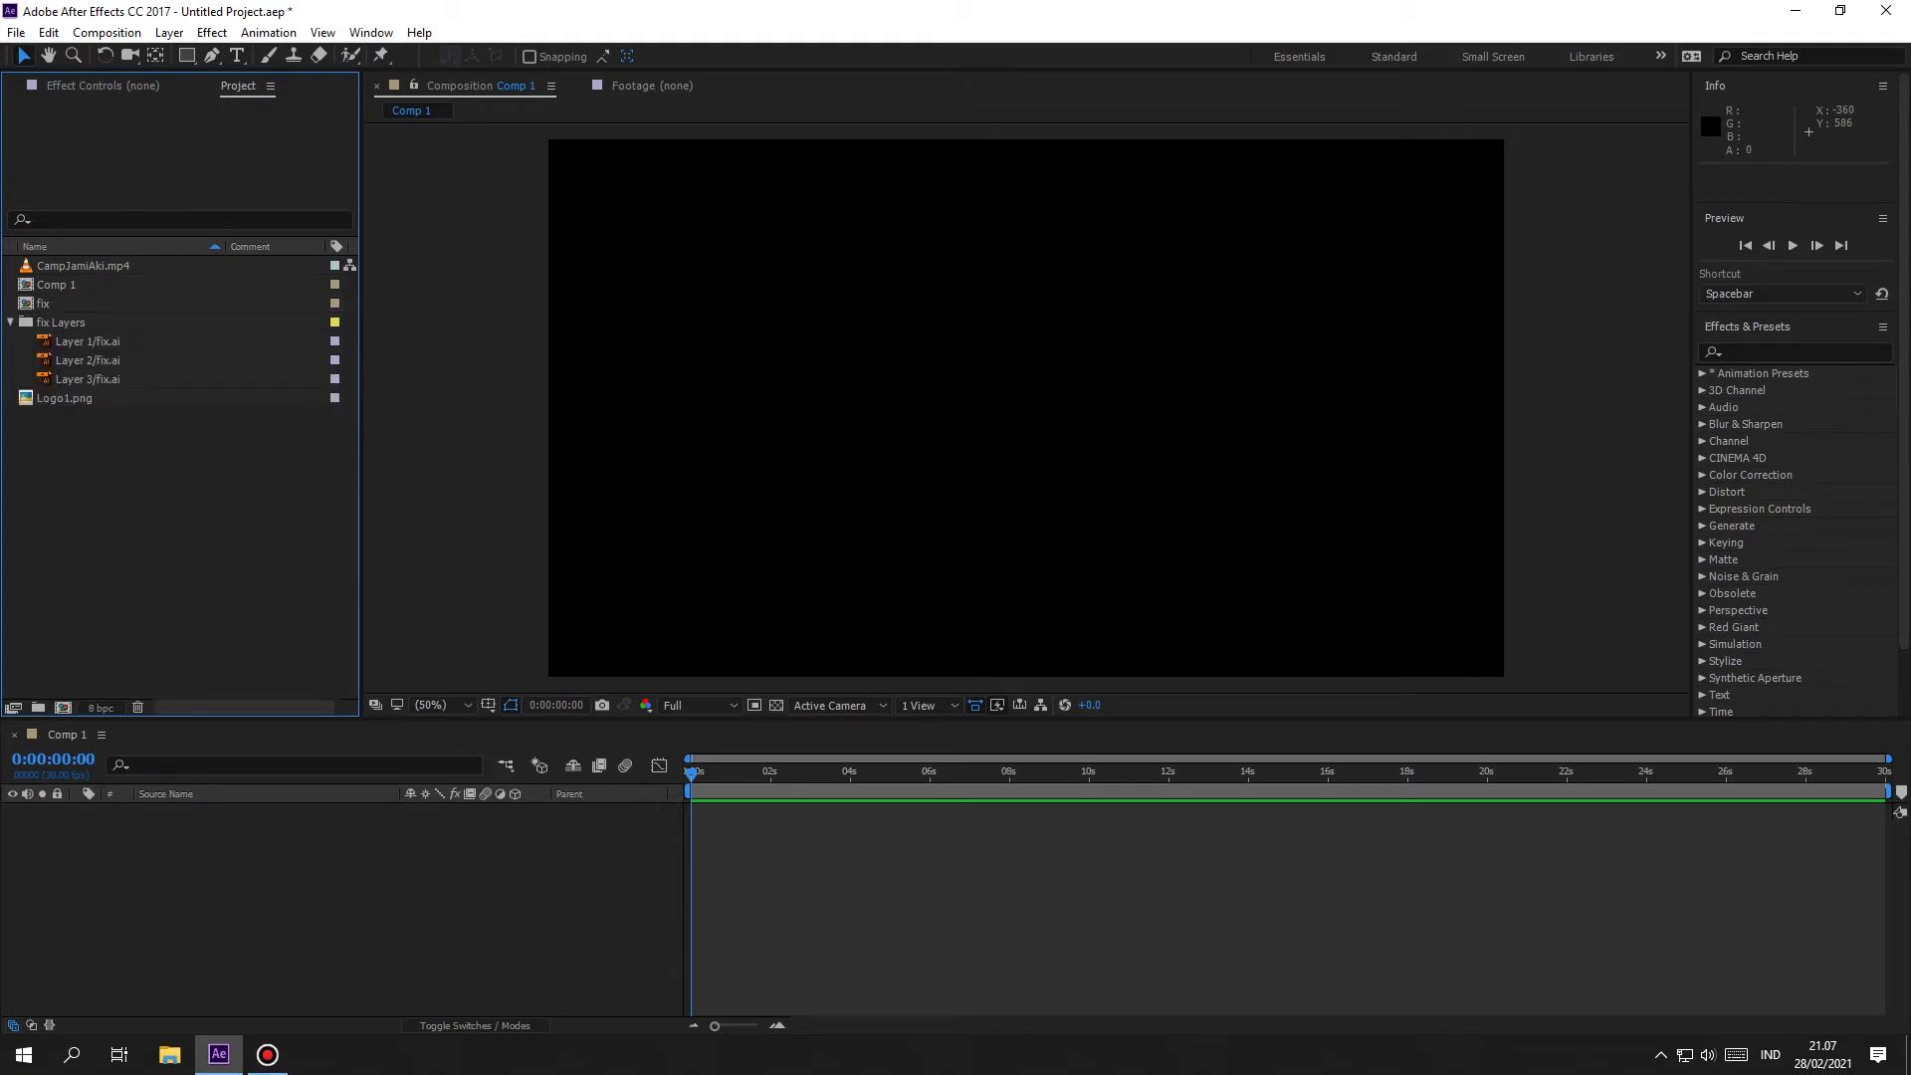
left_click(43, 303)
key("Return")
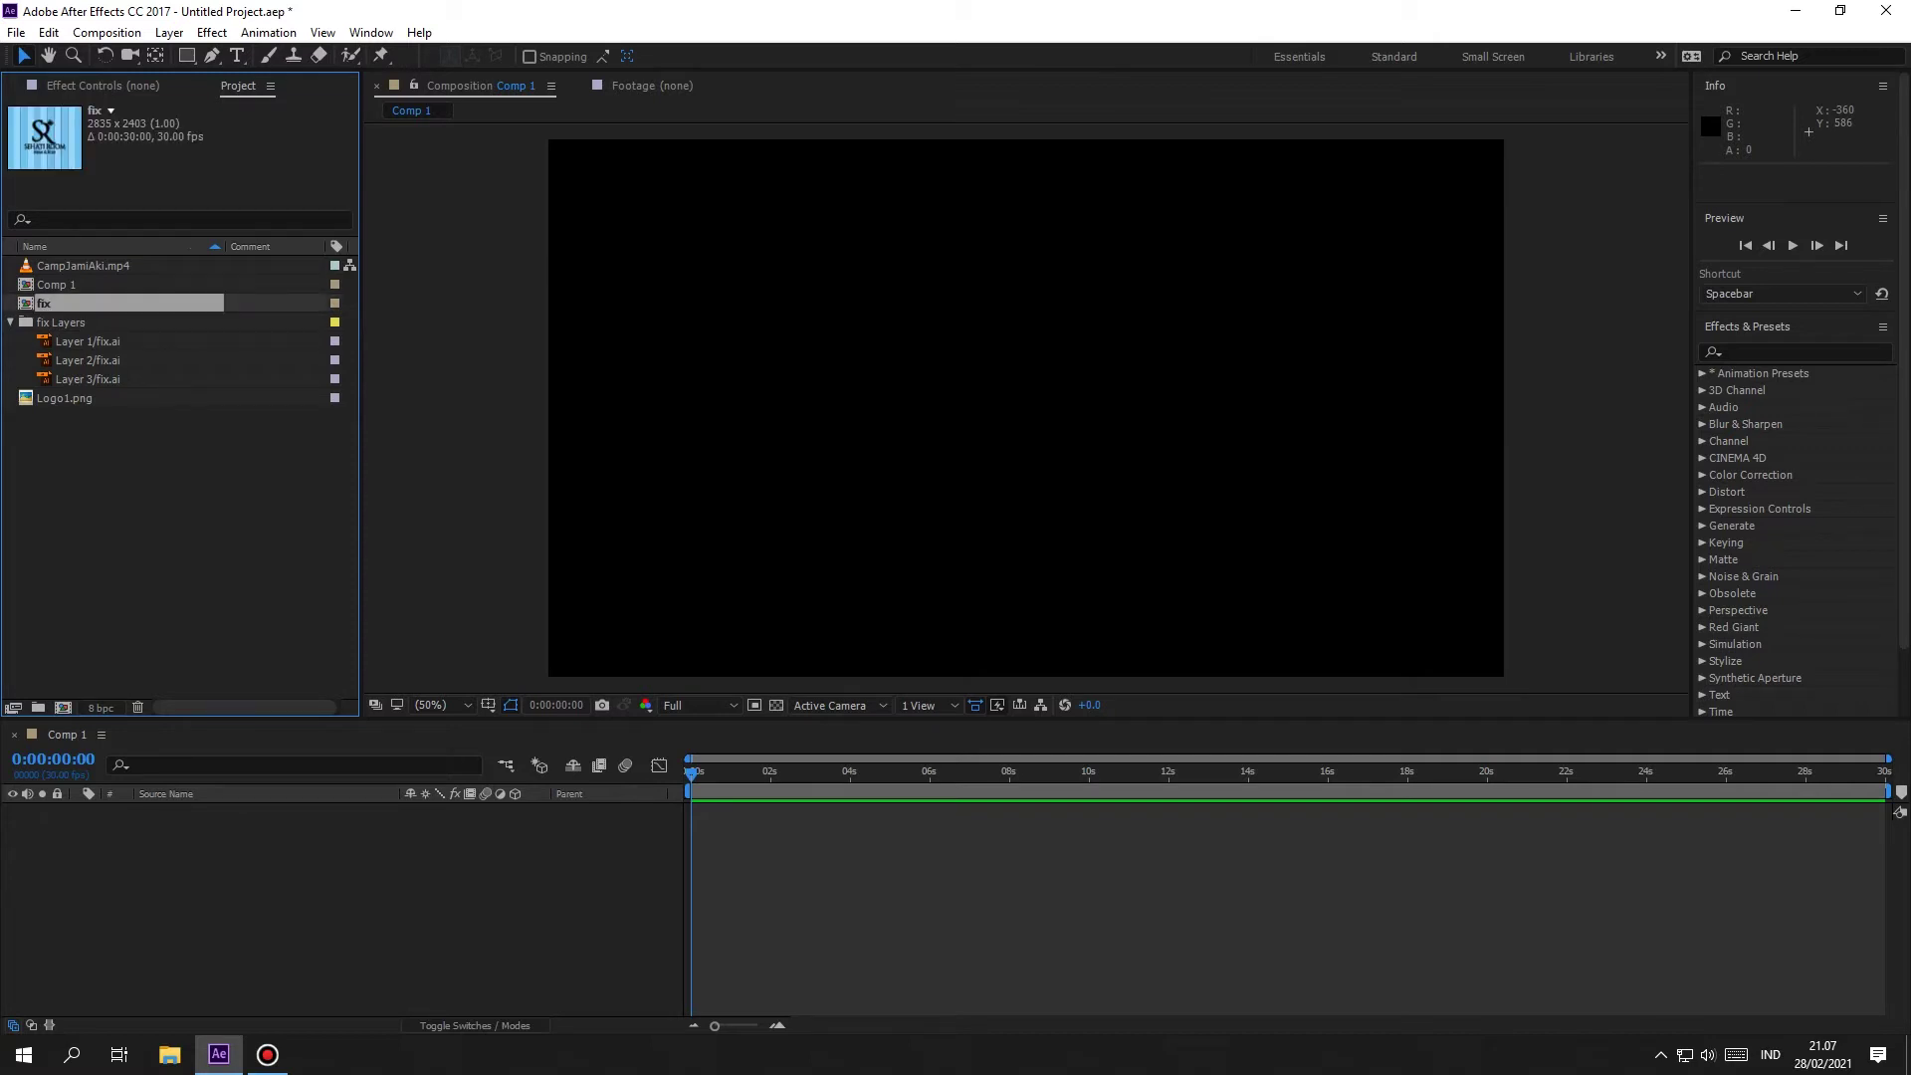
double_click(43, 303)
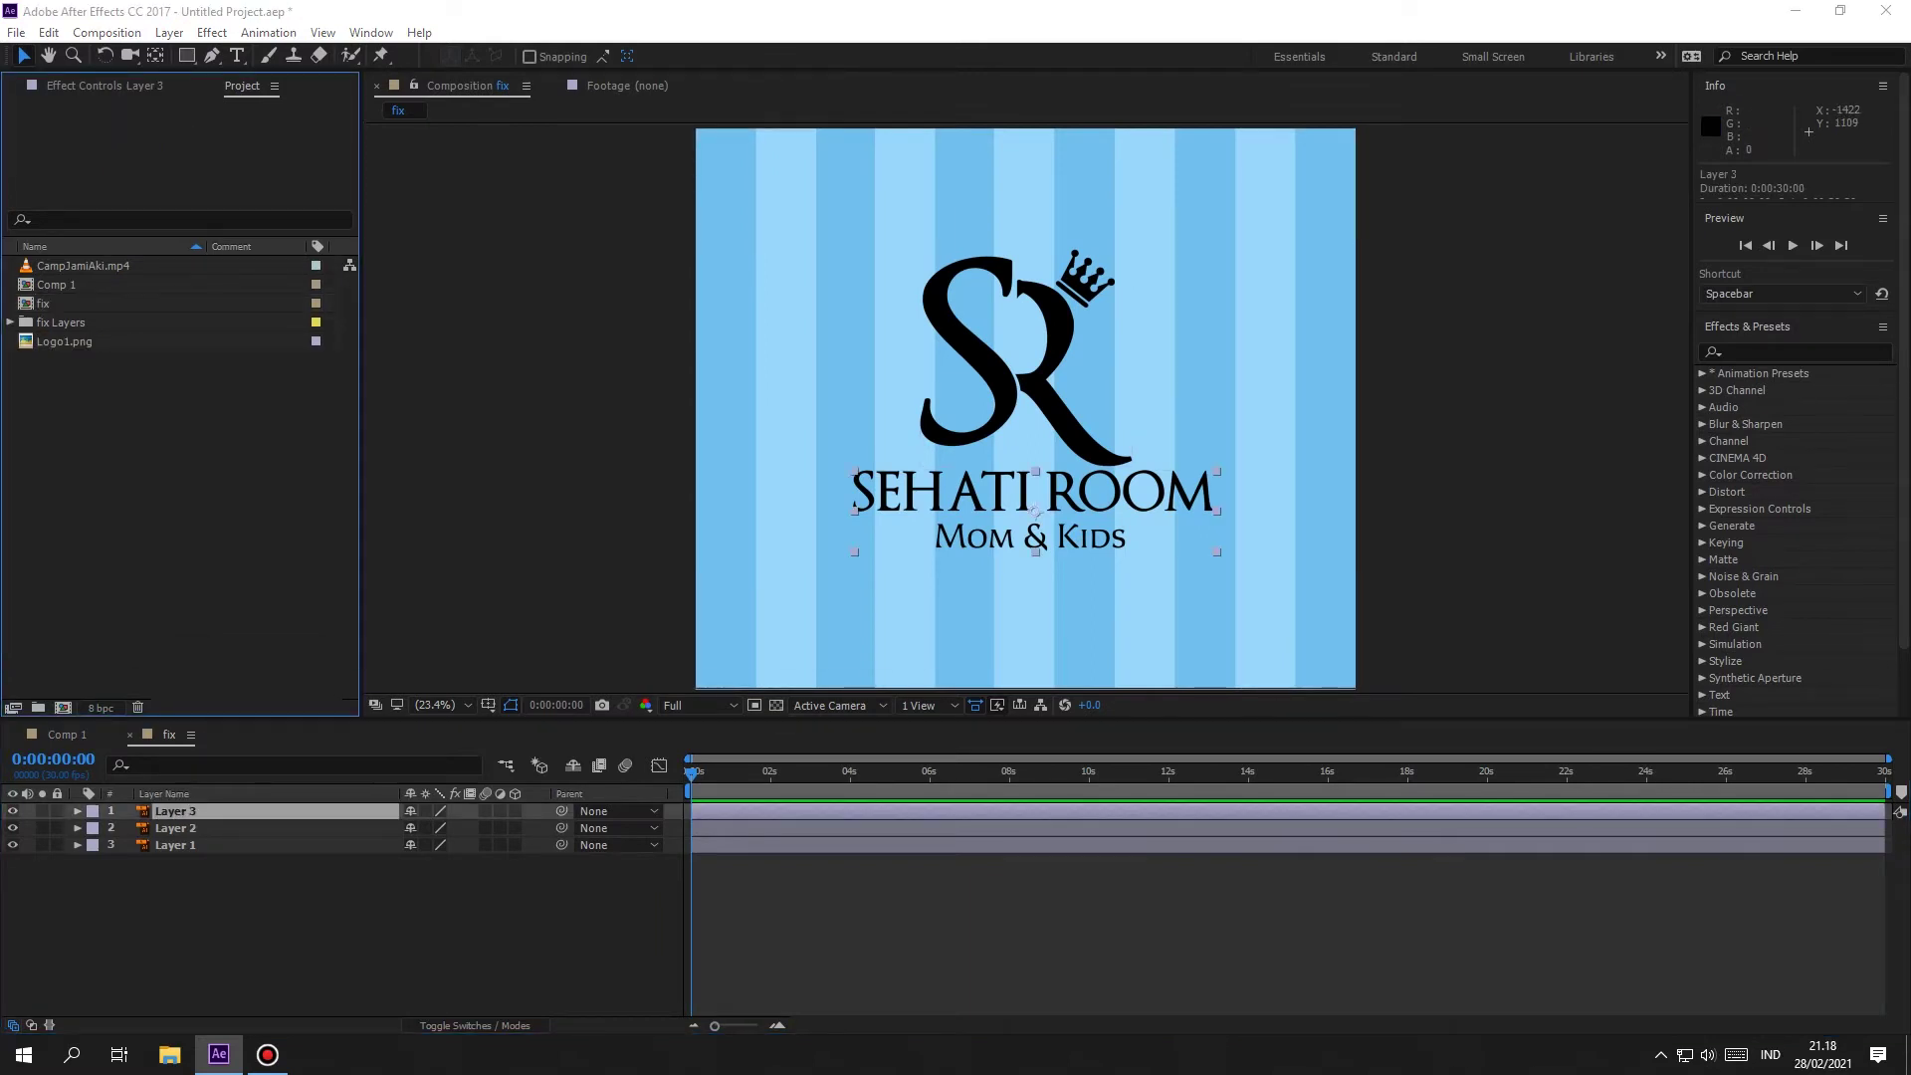
Step: Import fix.ai again from Local Disk (D:) as Composition - Retain Layer Sizes
key("ctrl+i")
left_click(888, 209)
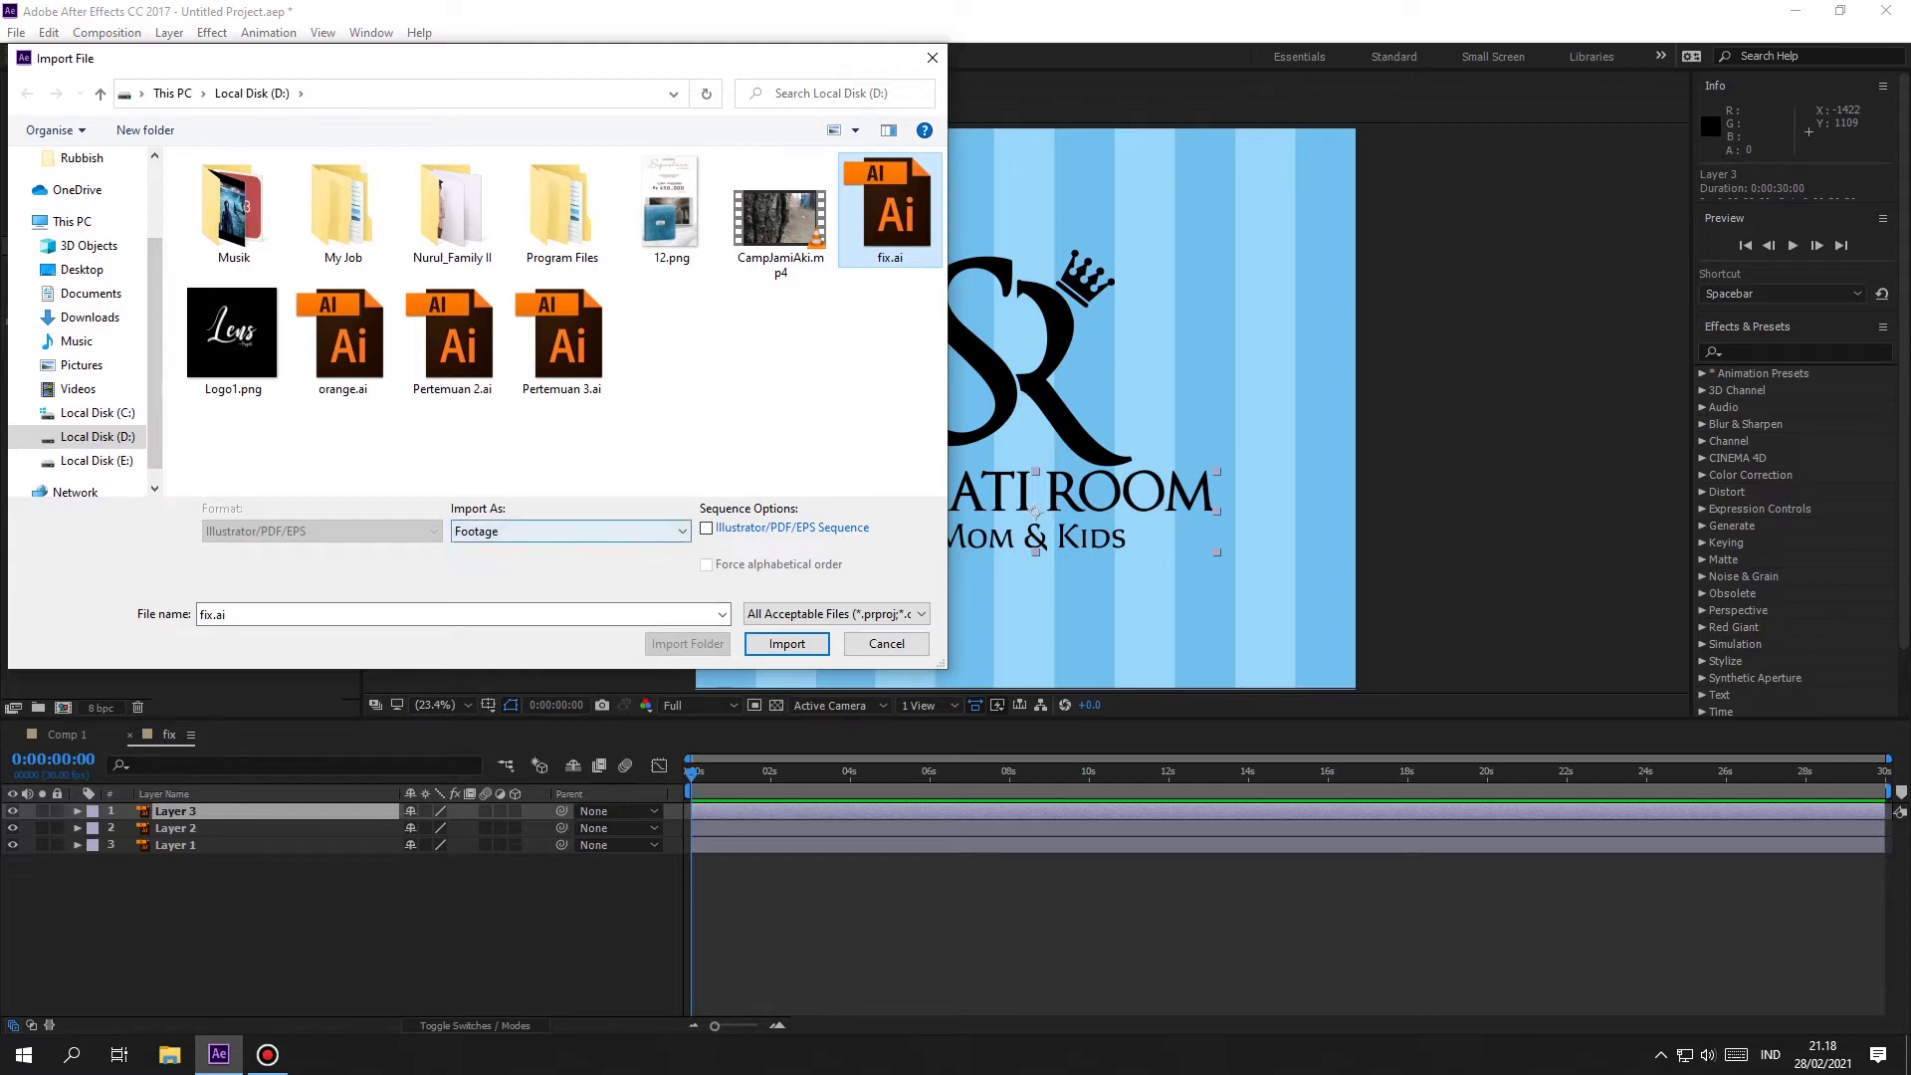
left_click(567, 530)
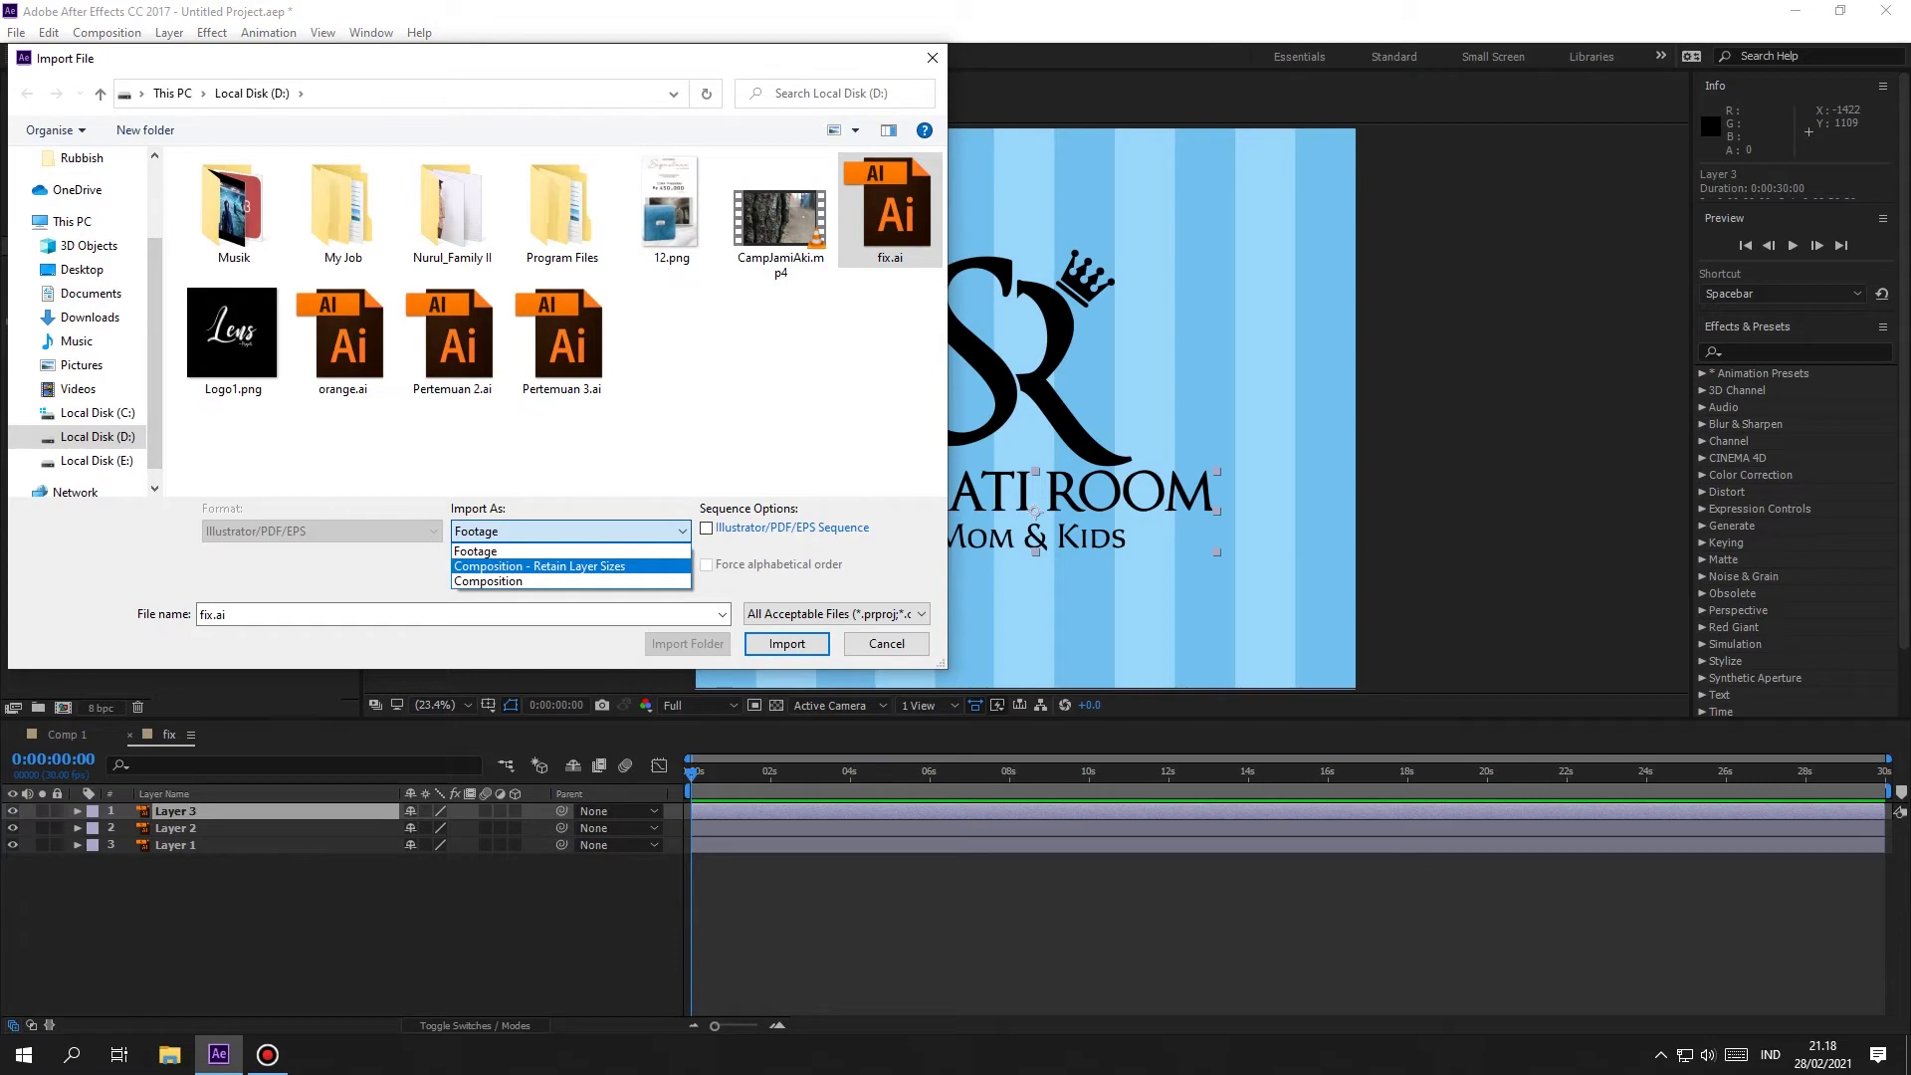
left_click(539, 565)
left_click(786, 643)
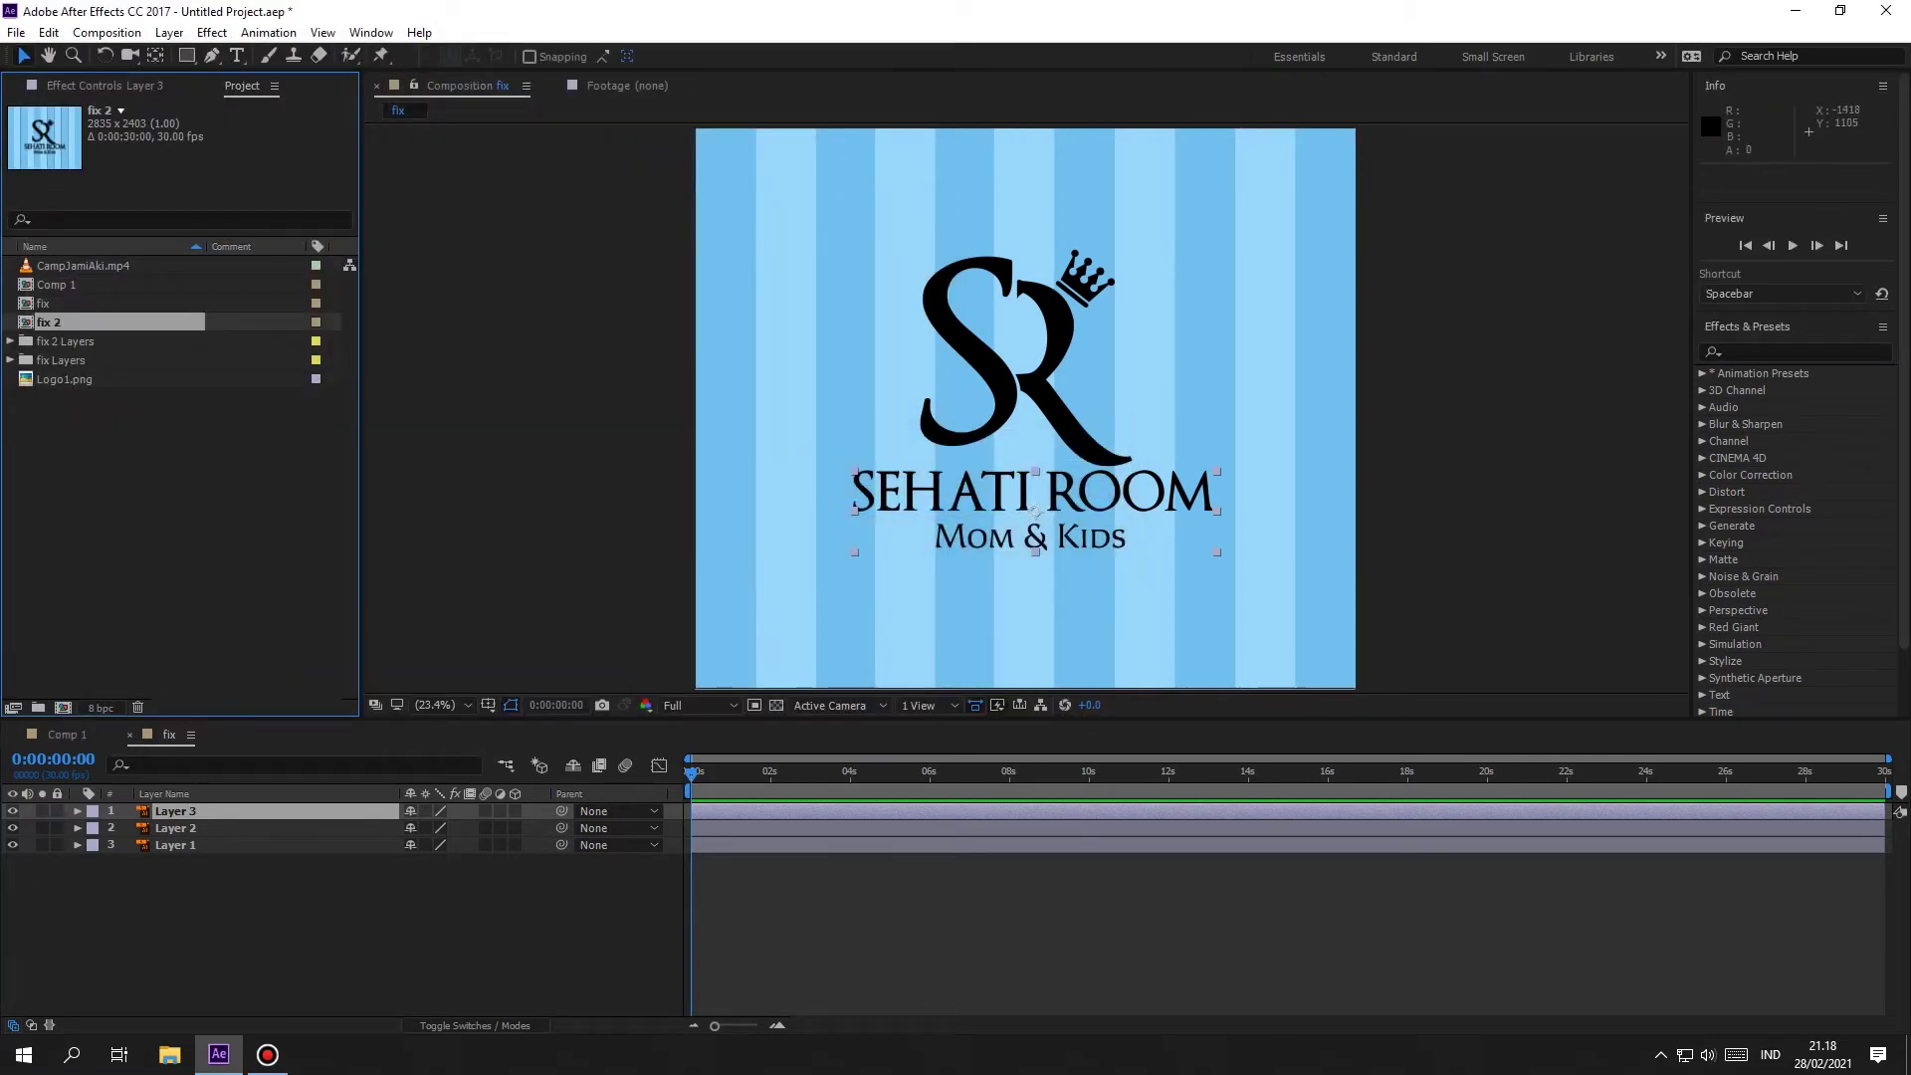
Step: Expand the fix 2 Layers folder and review the layer files in it
key("ctrl+shift+a")
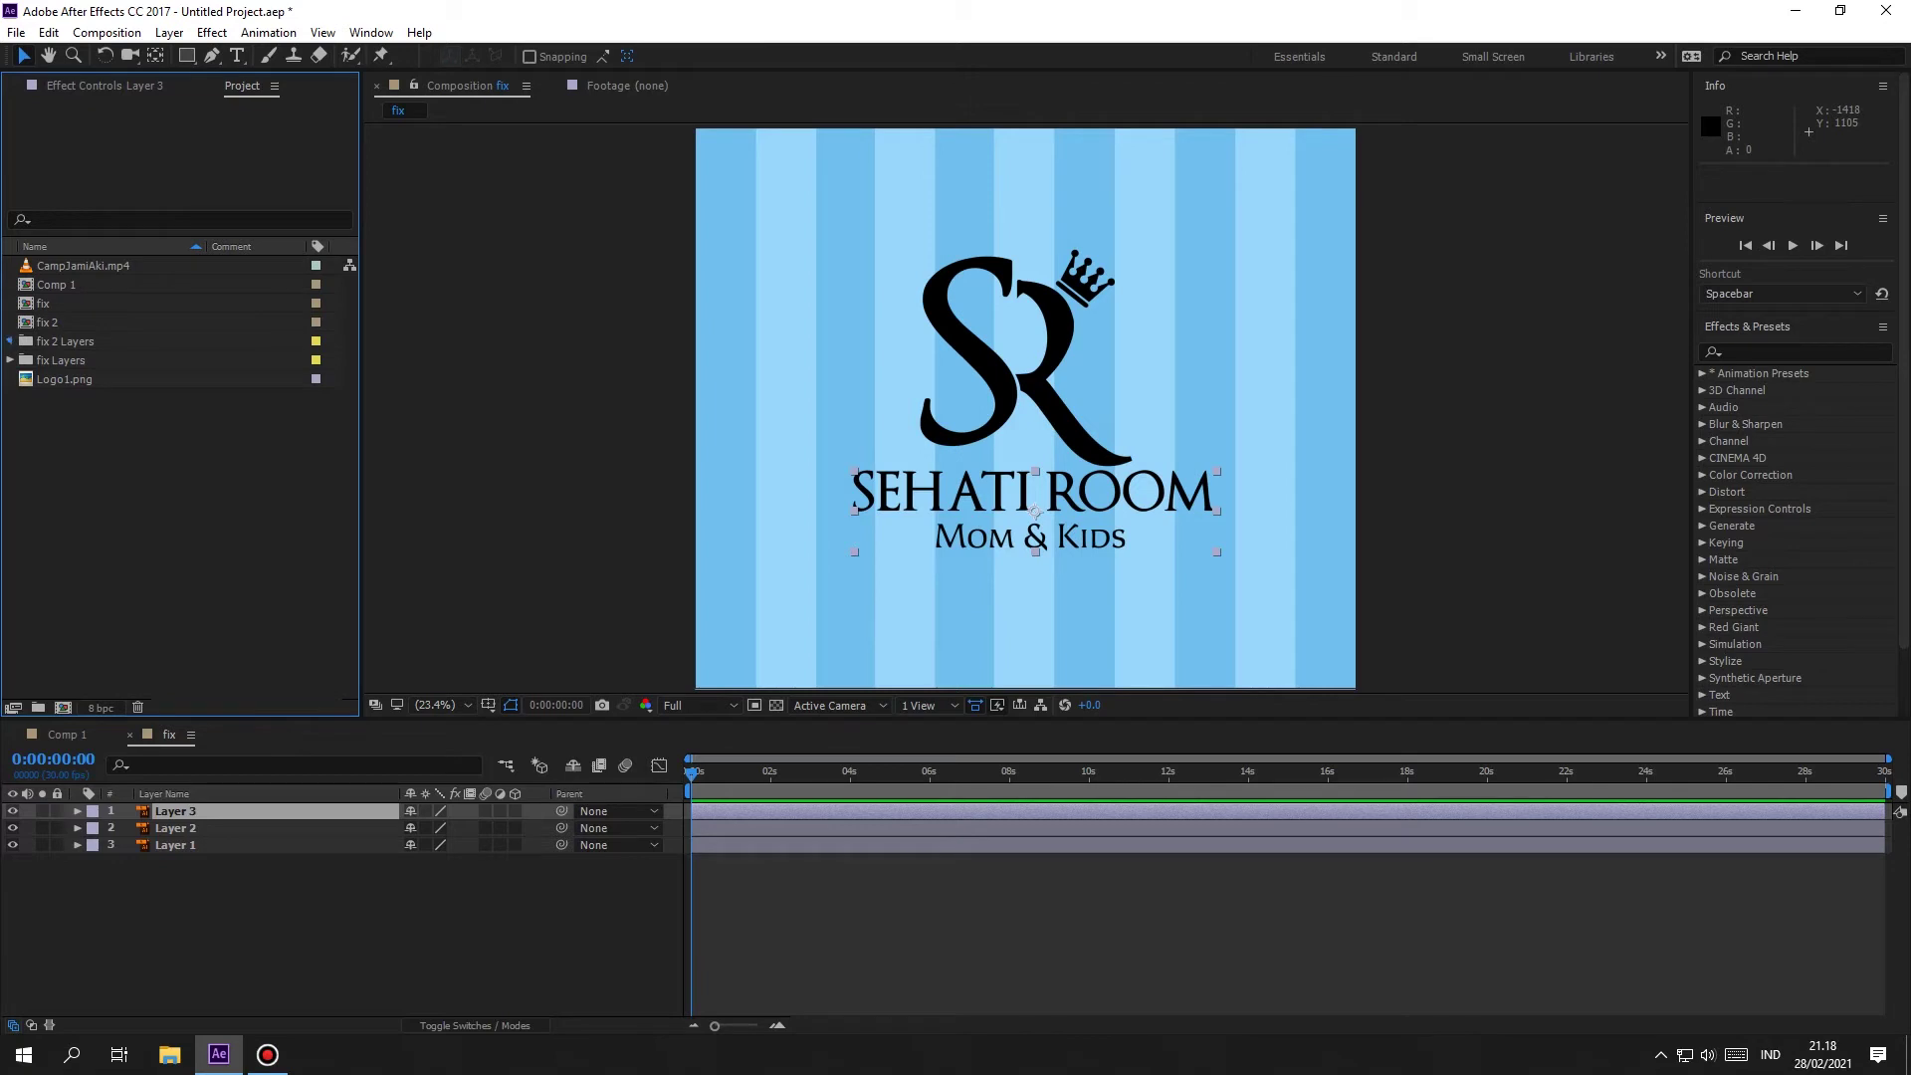
left_click(10, 342)
left_click(68, 342)
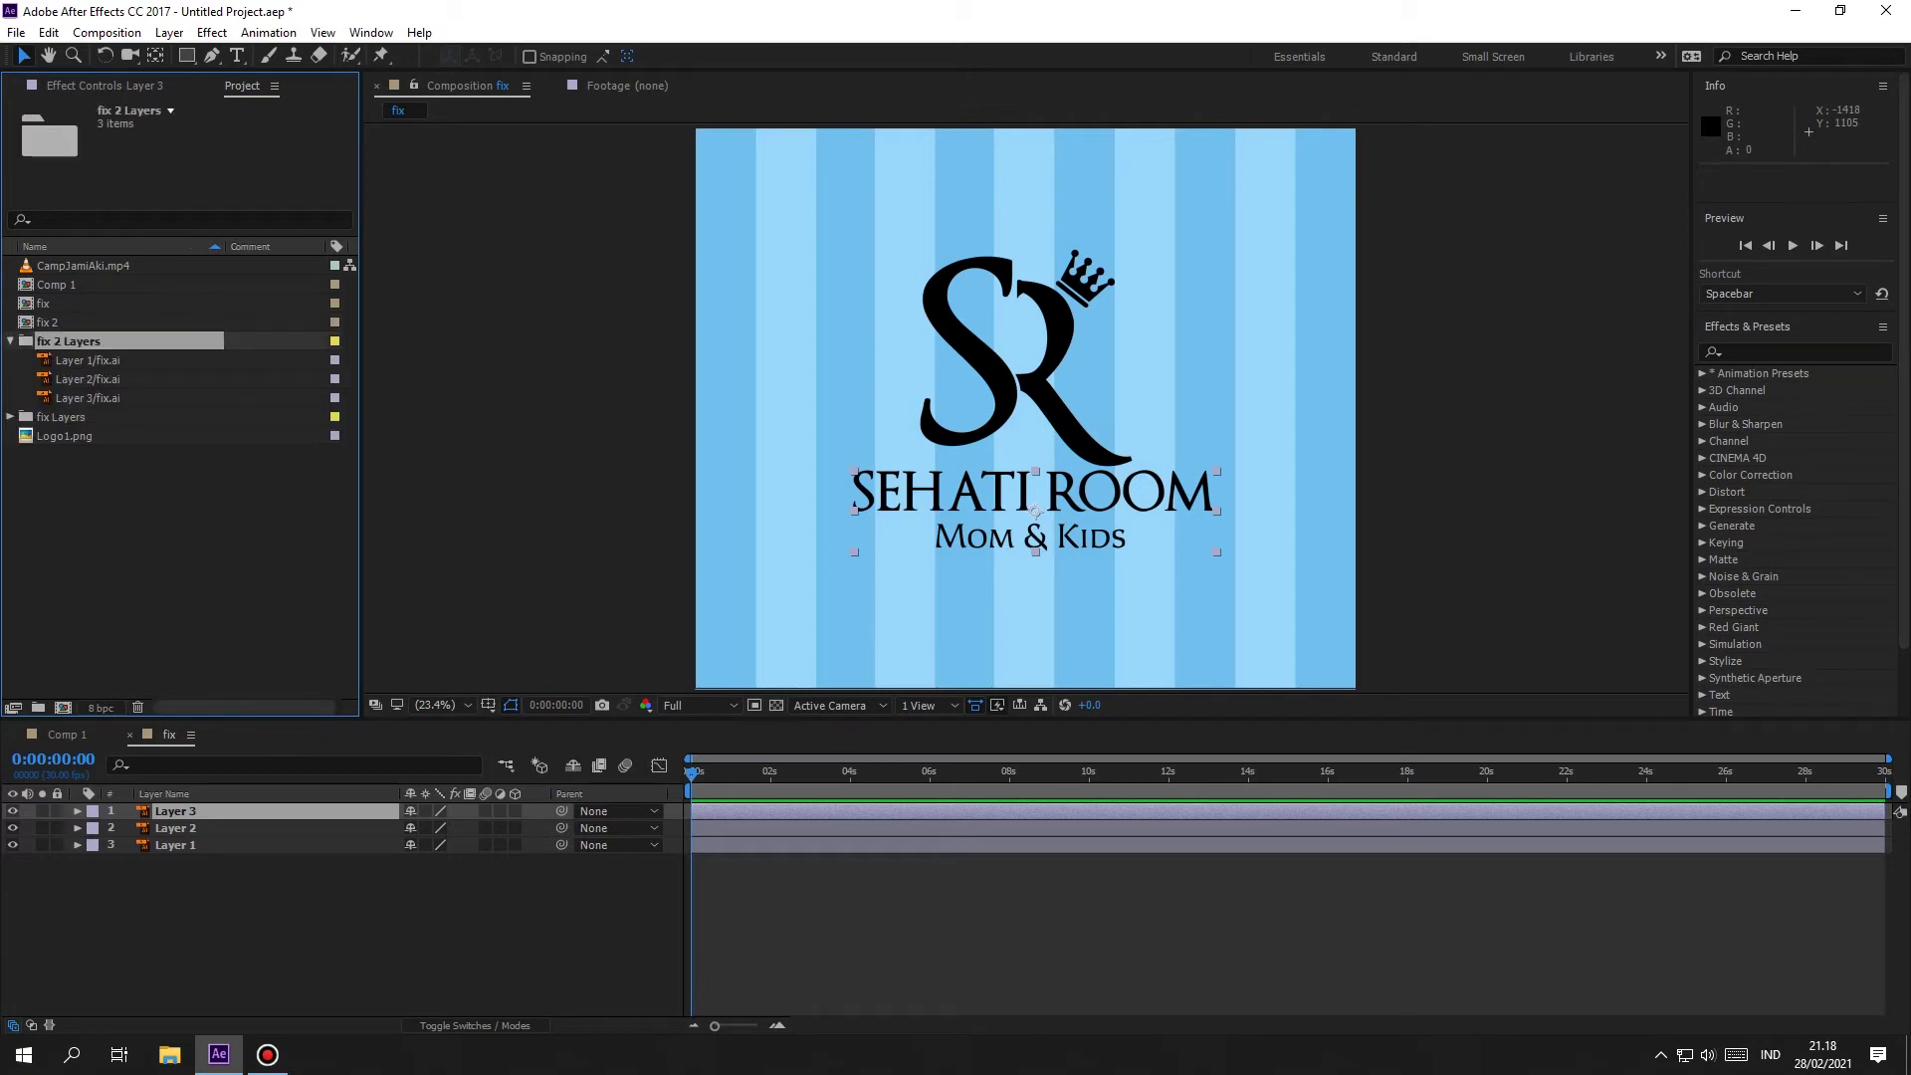
left_click(60, 417)
left_click(68, 341)
Step: Open the fix 2 composition and select its layers to examine their individual bounding boxes
double_click(48, 321)
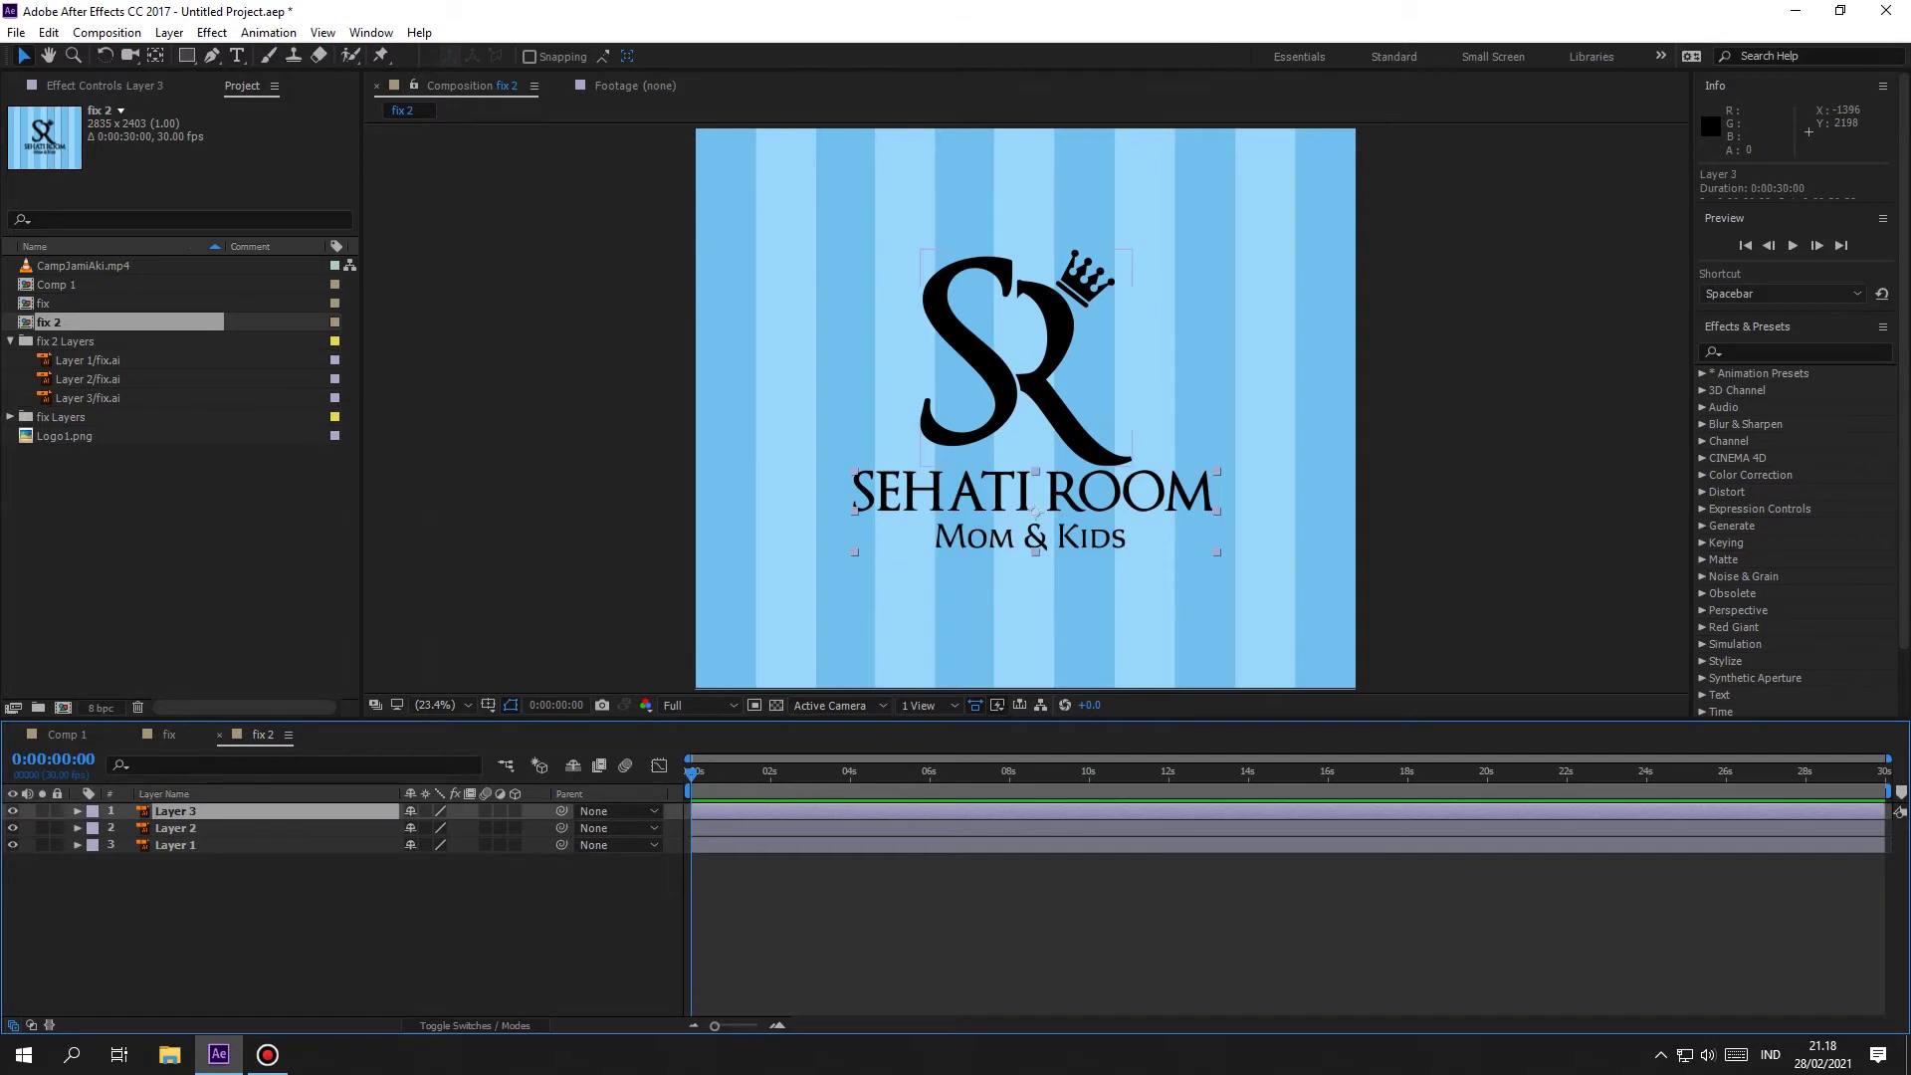
left_click(1028, 359)
left_click(1027, 408)
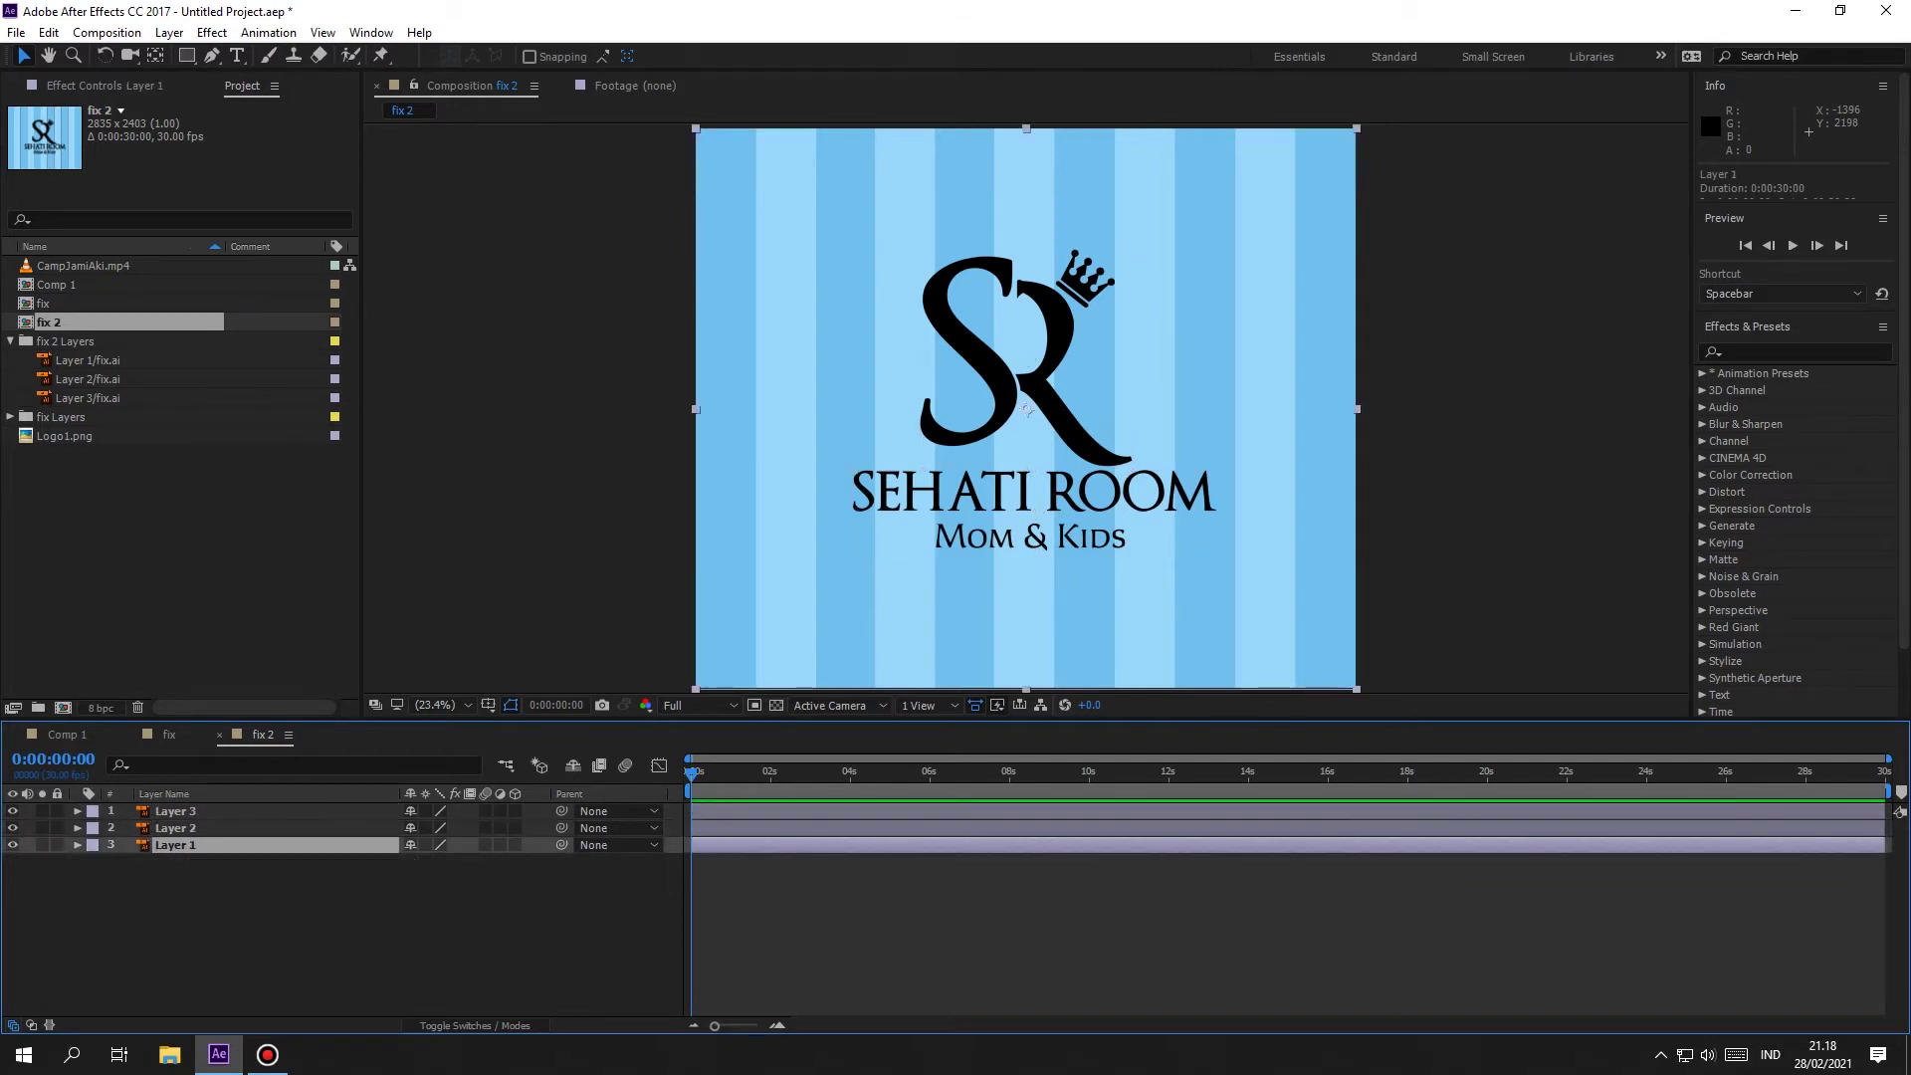
Step: Import fix.ai once more from Local Disk (D:), this time as a plain Composition
left_click(179, 557)
double_click(179, 558)
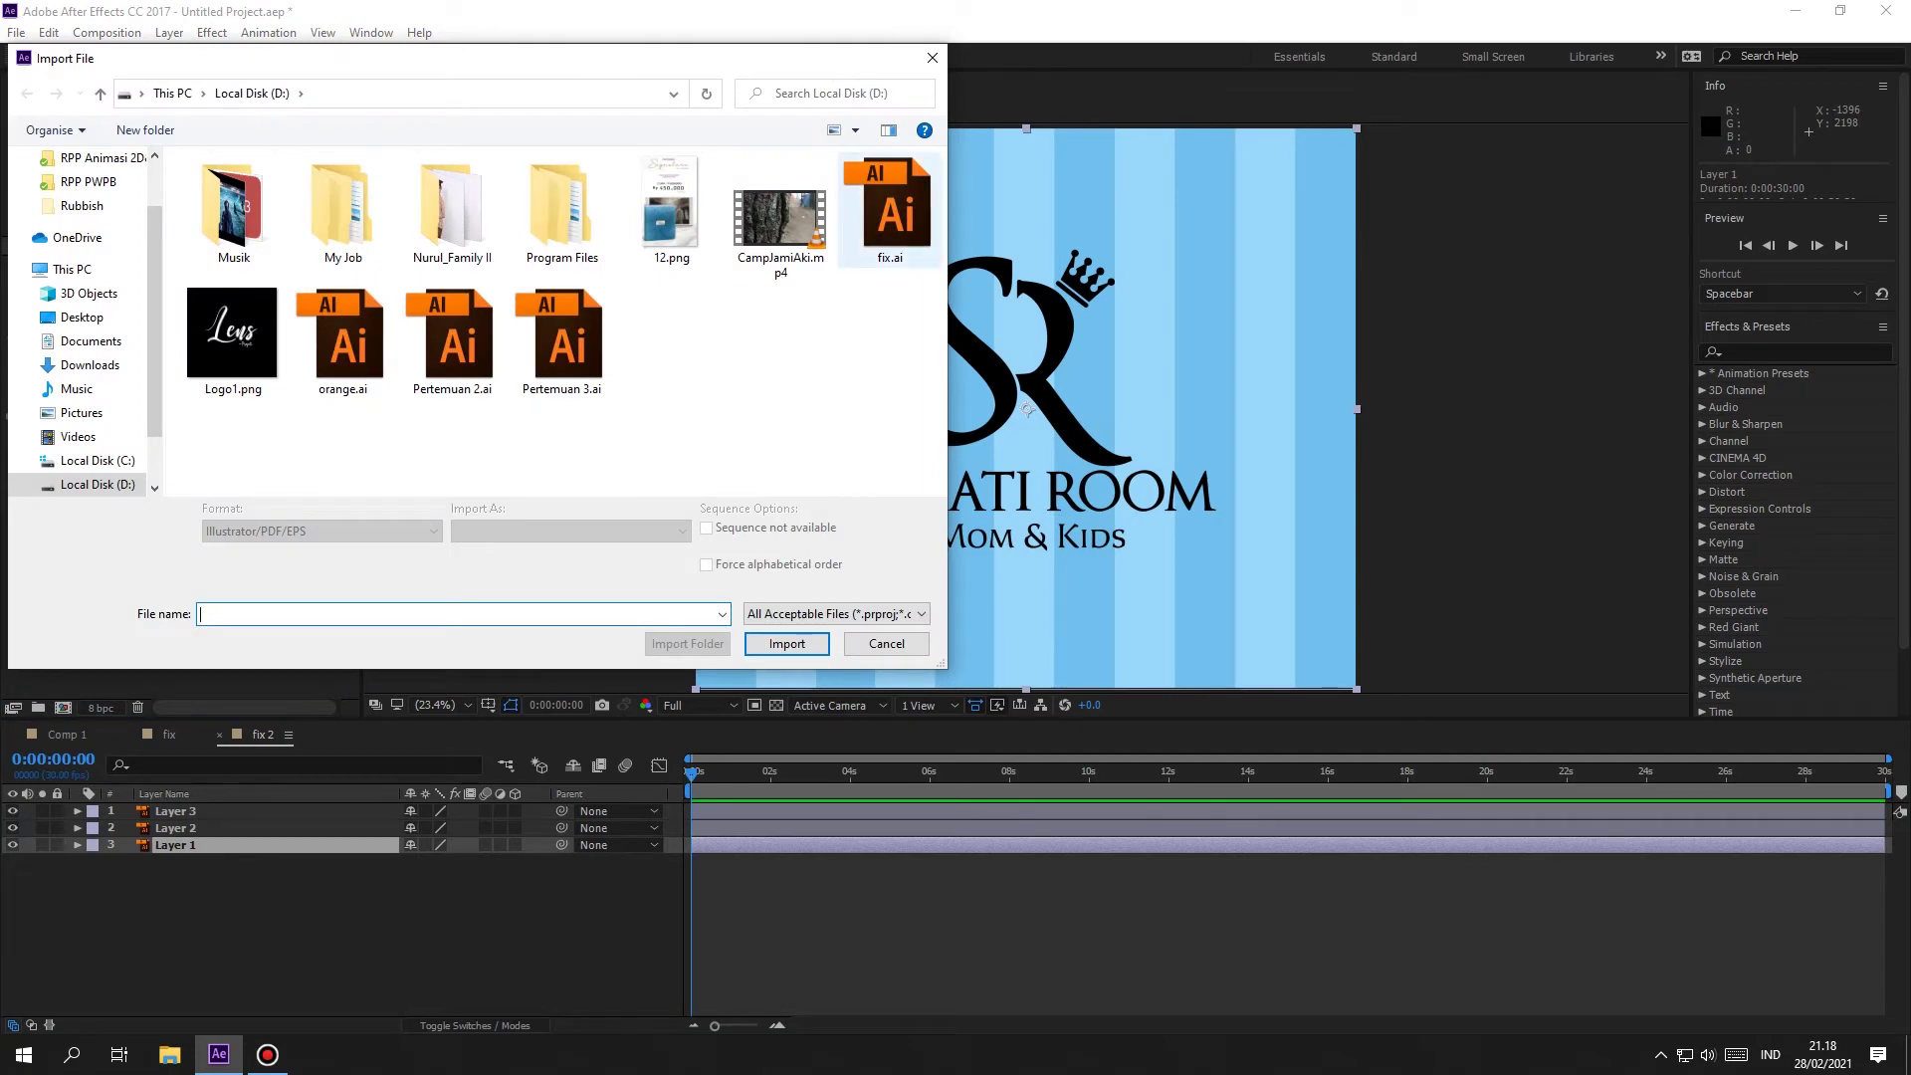
left_click(889, 211)
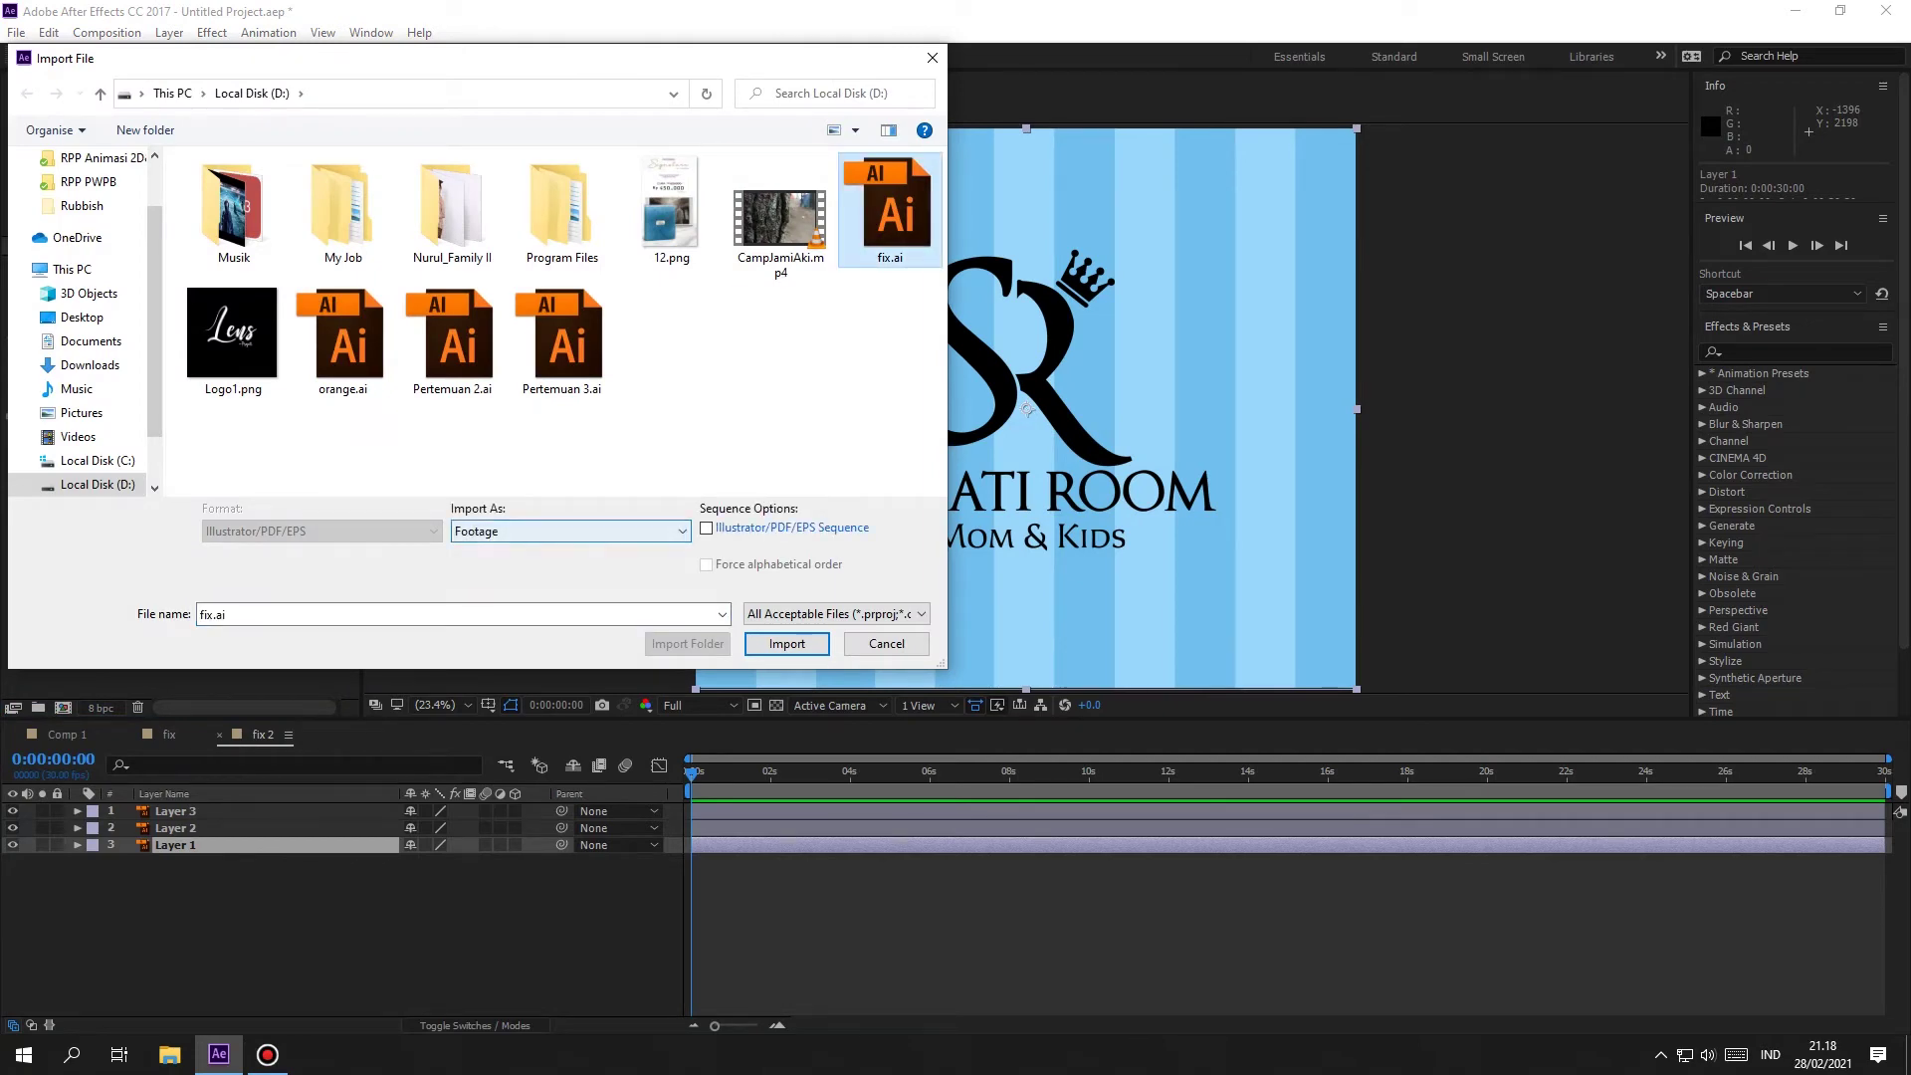
left_click(567, 531)
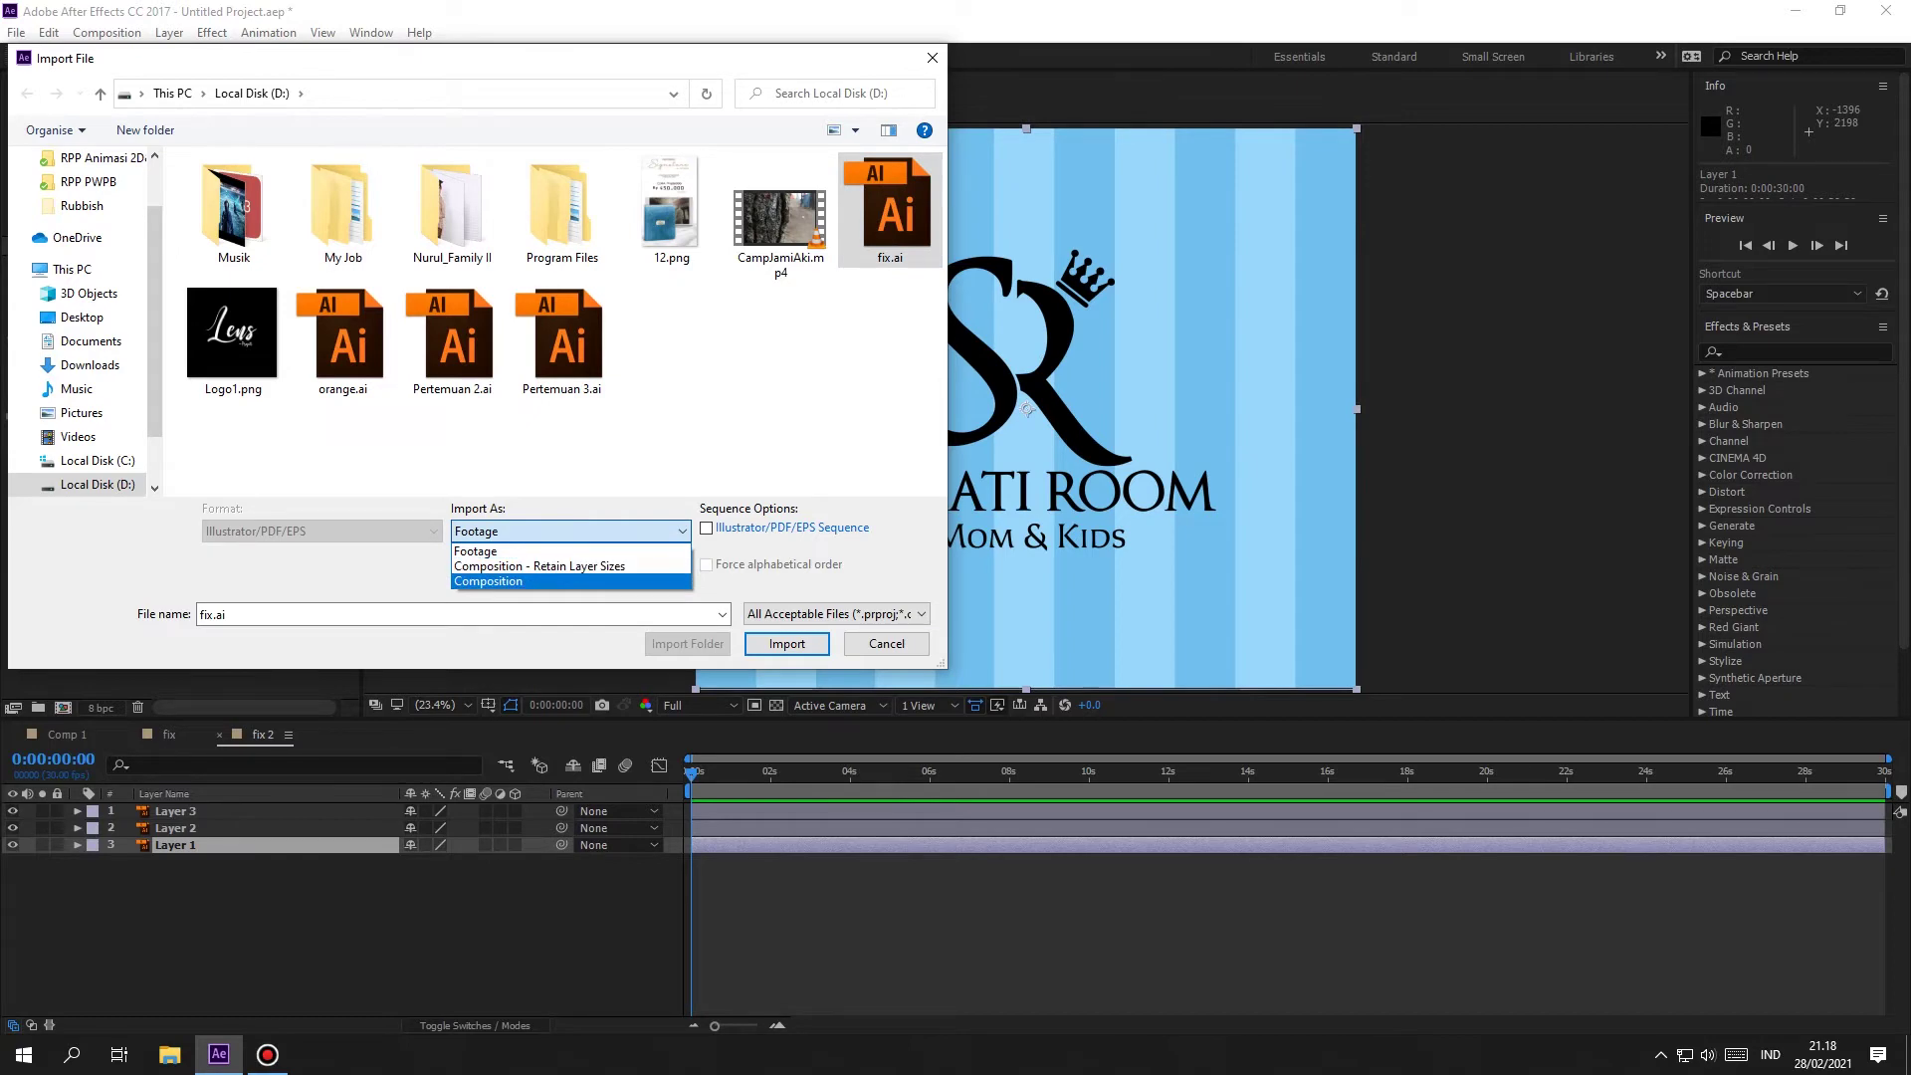
key("Return")
key("Return")
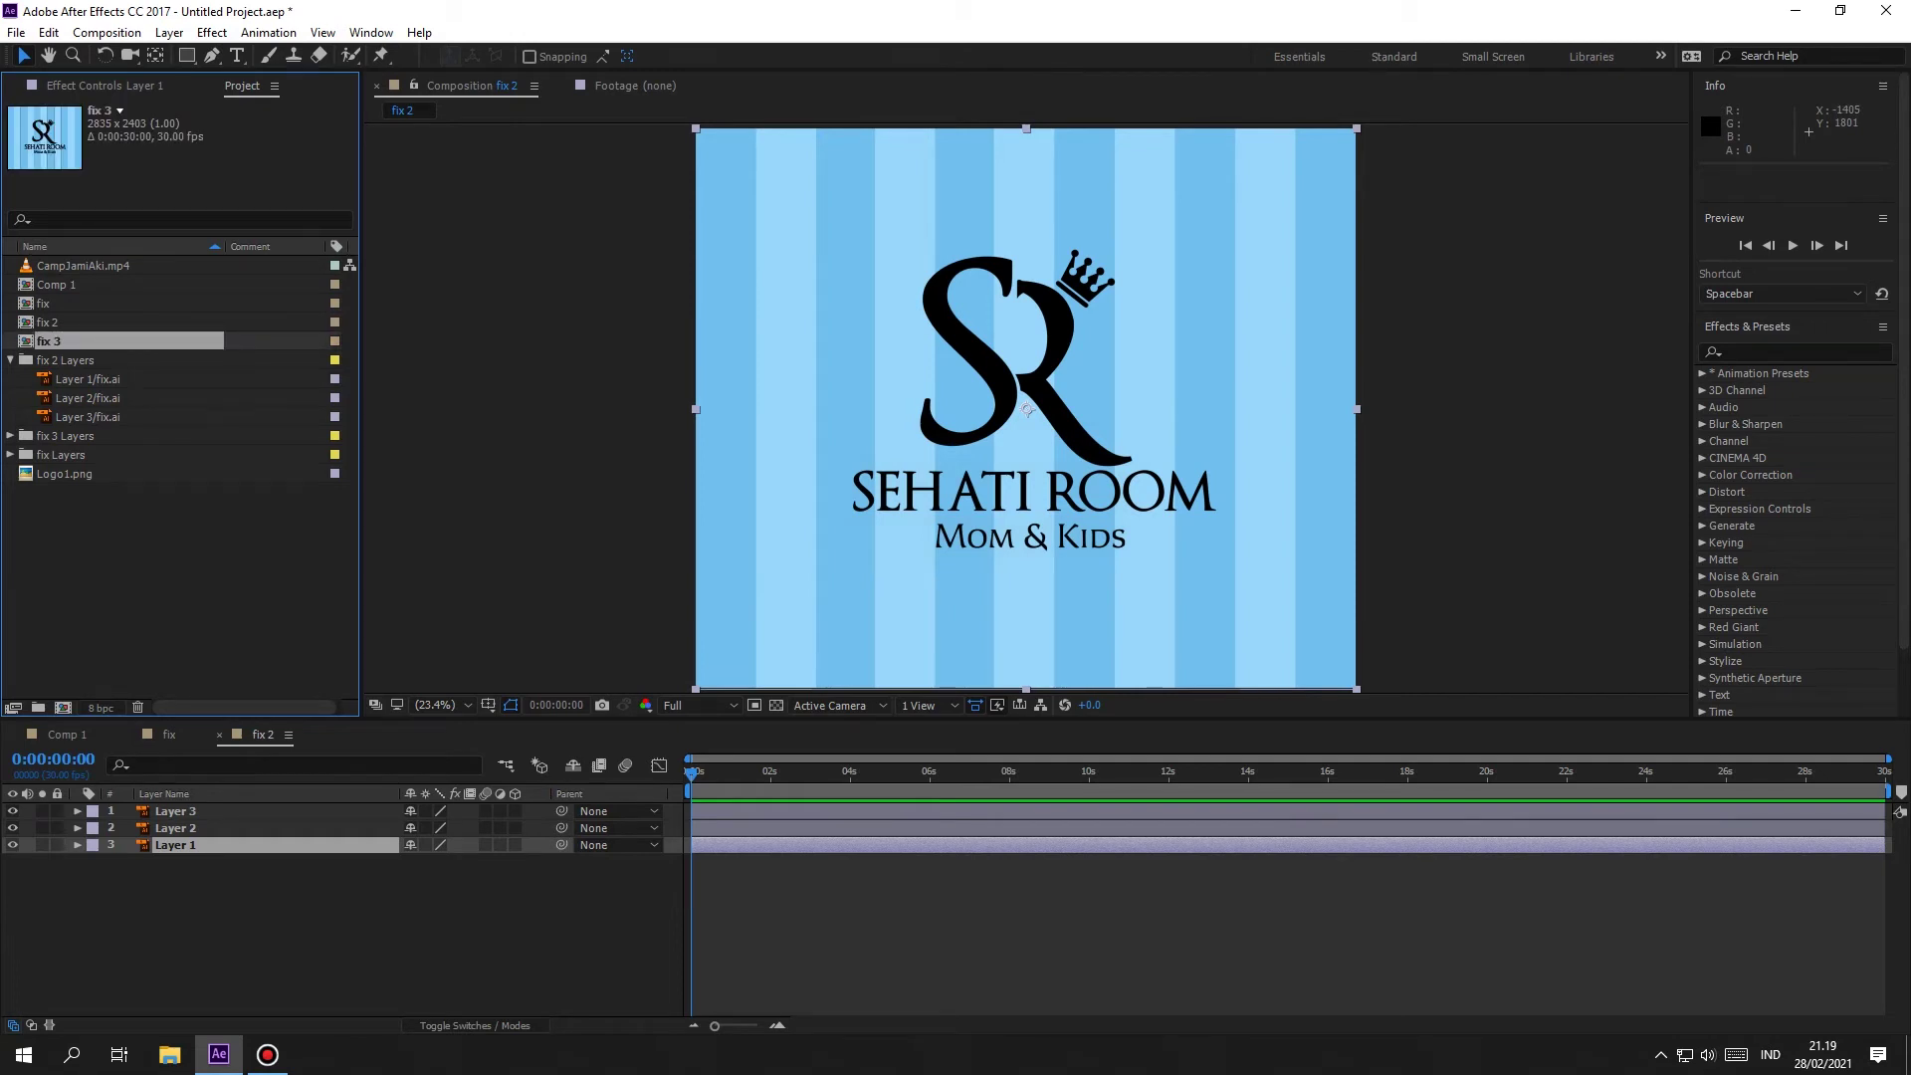
Step: Open the fix 3 composition and select Layer 3 and Layer 2 in turn to examine their bounding boxes
left_click(48, 340)
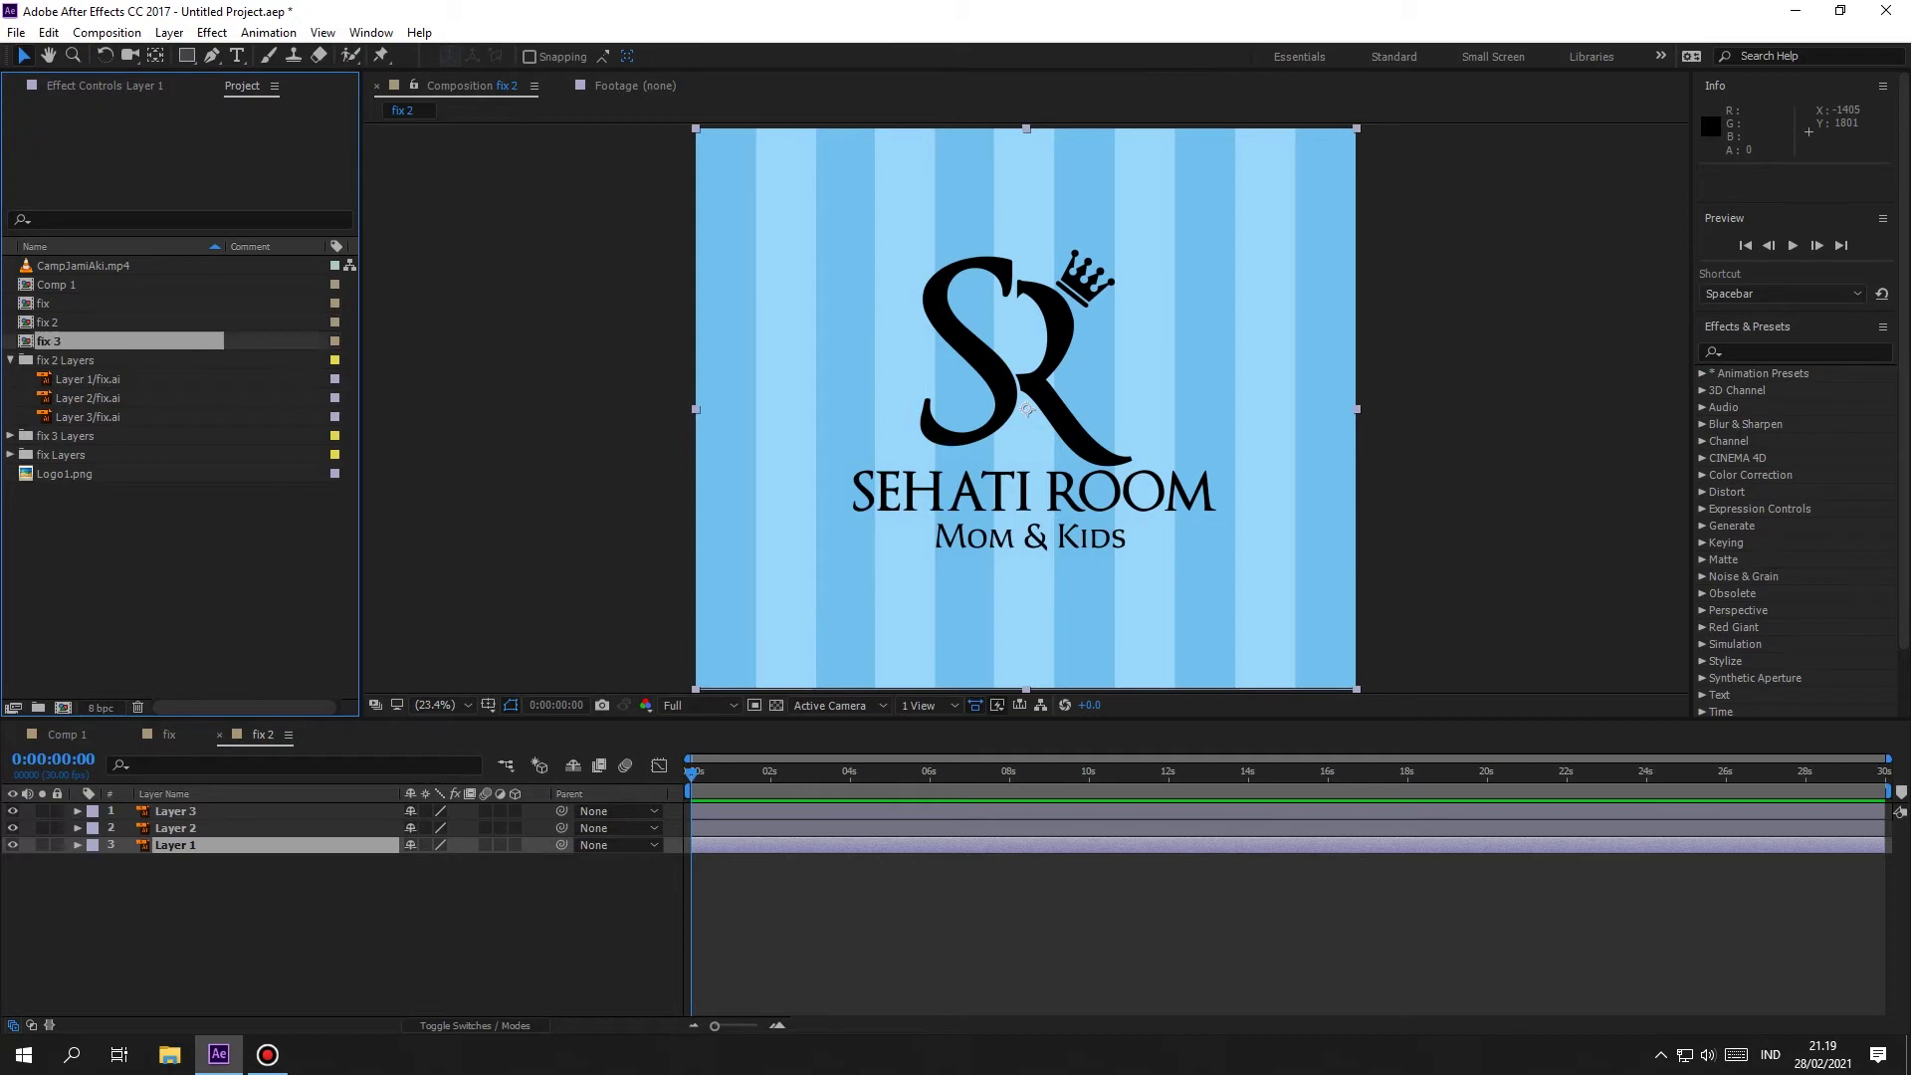
double_click(47, 341)
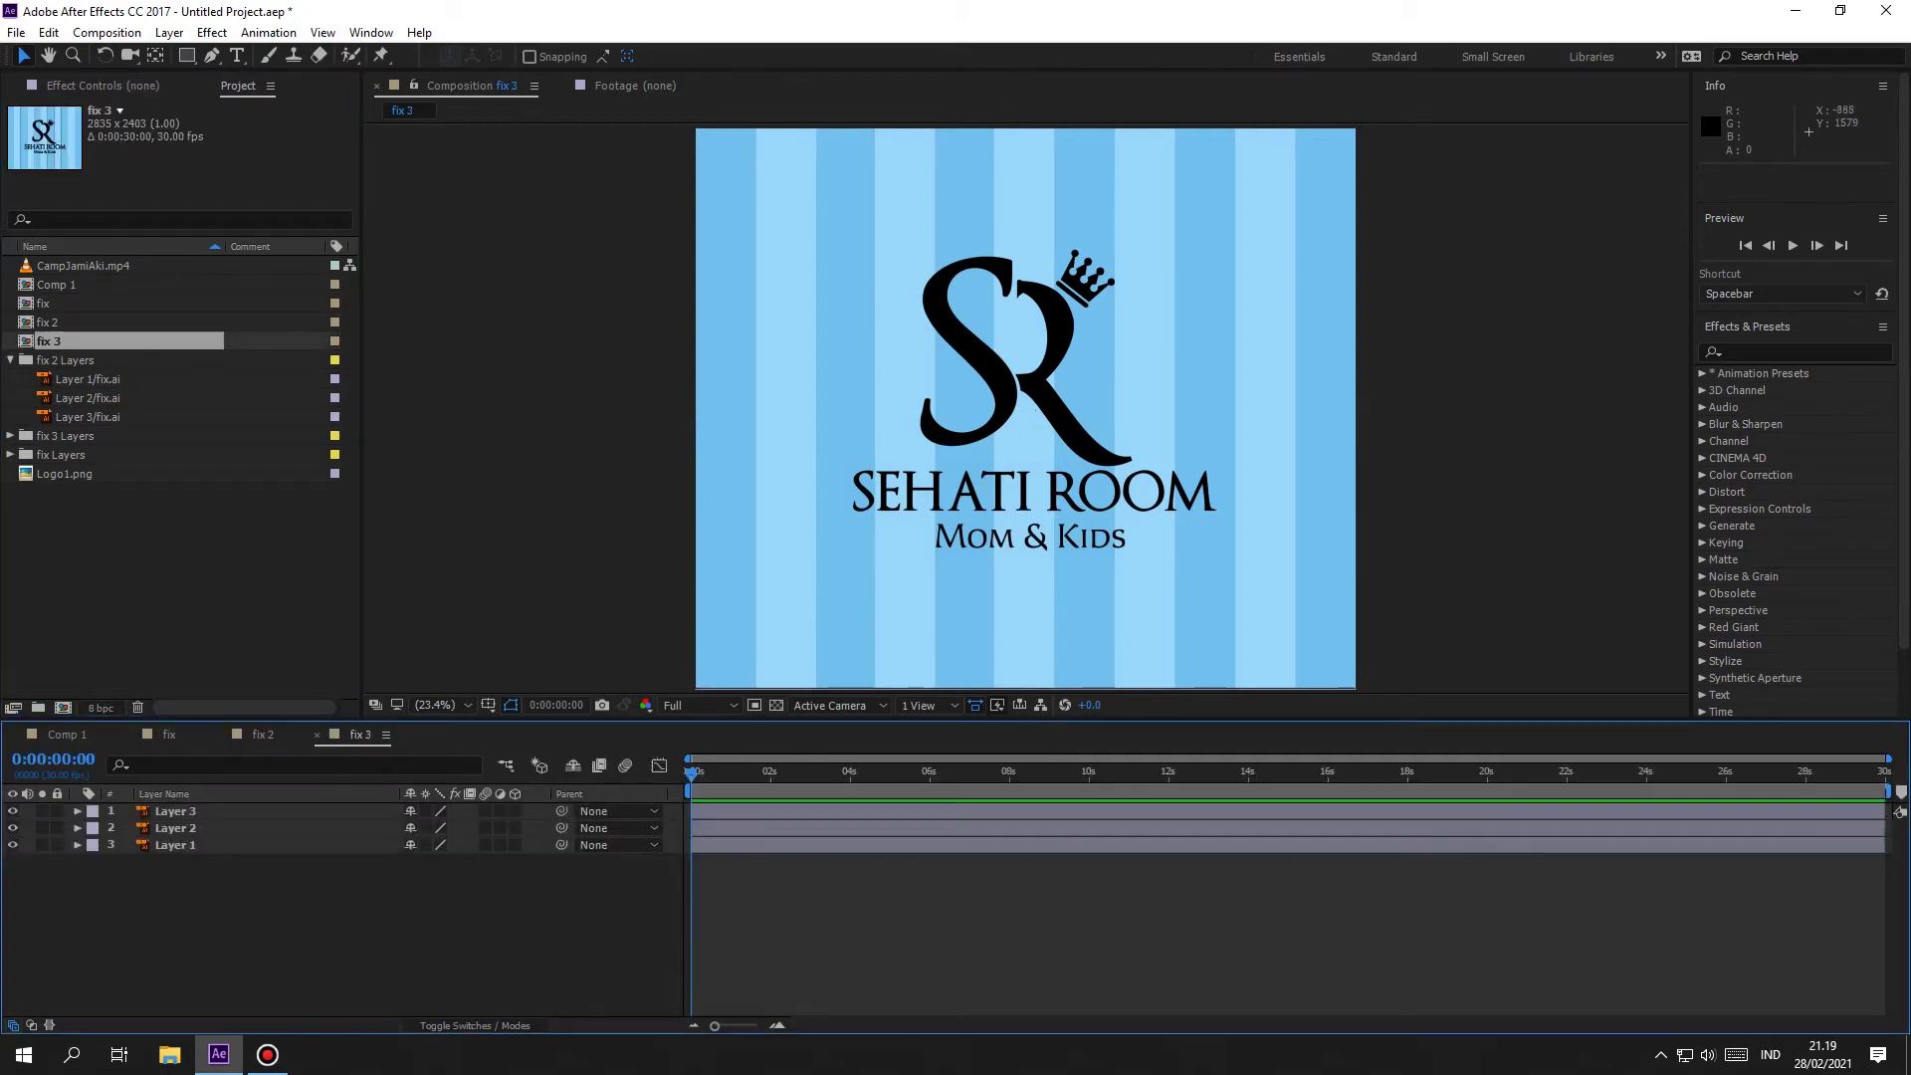
left_click(175, 811)
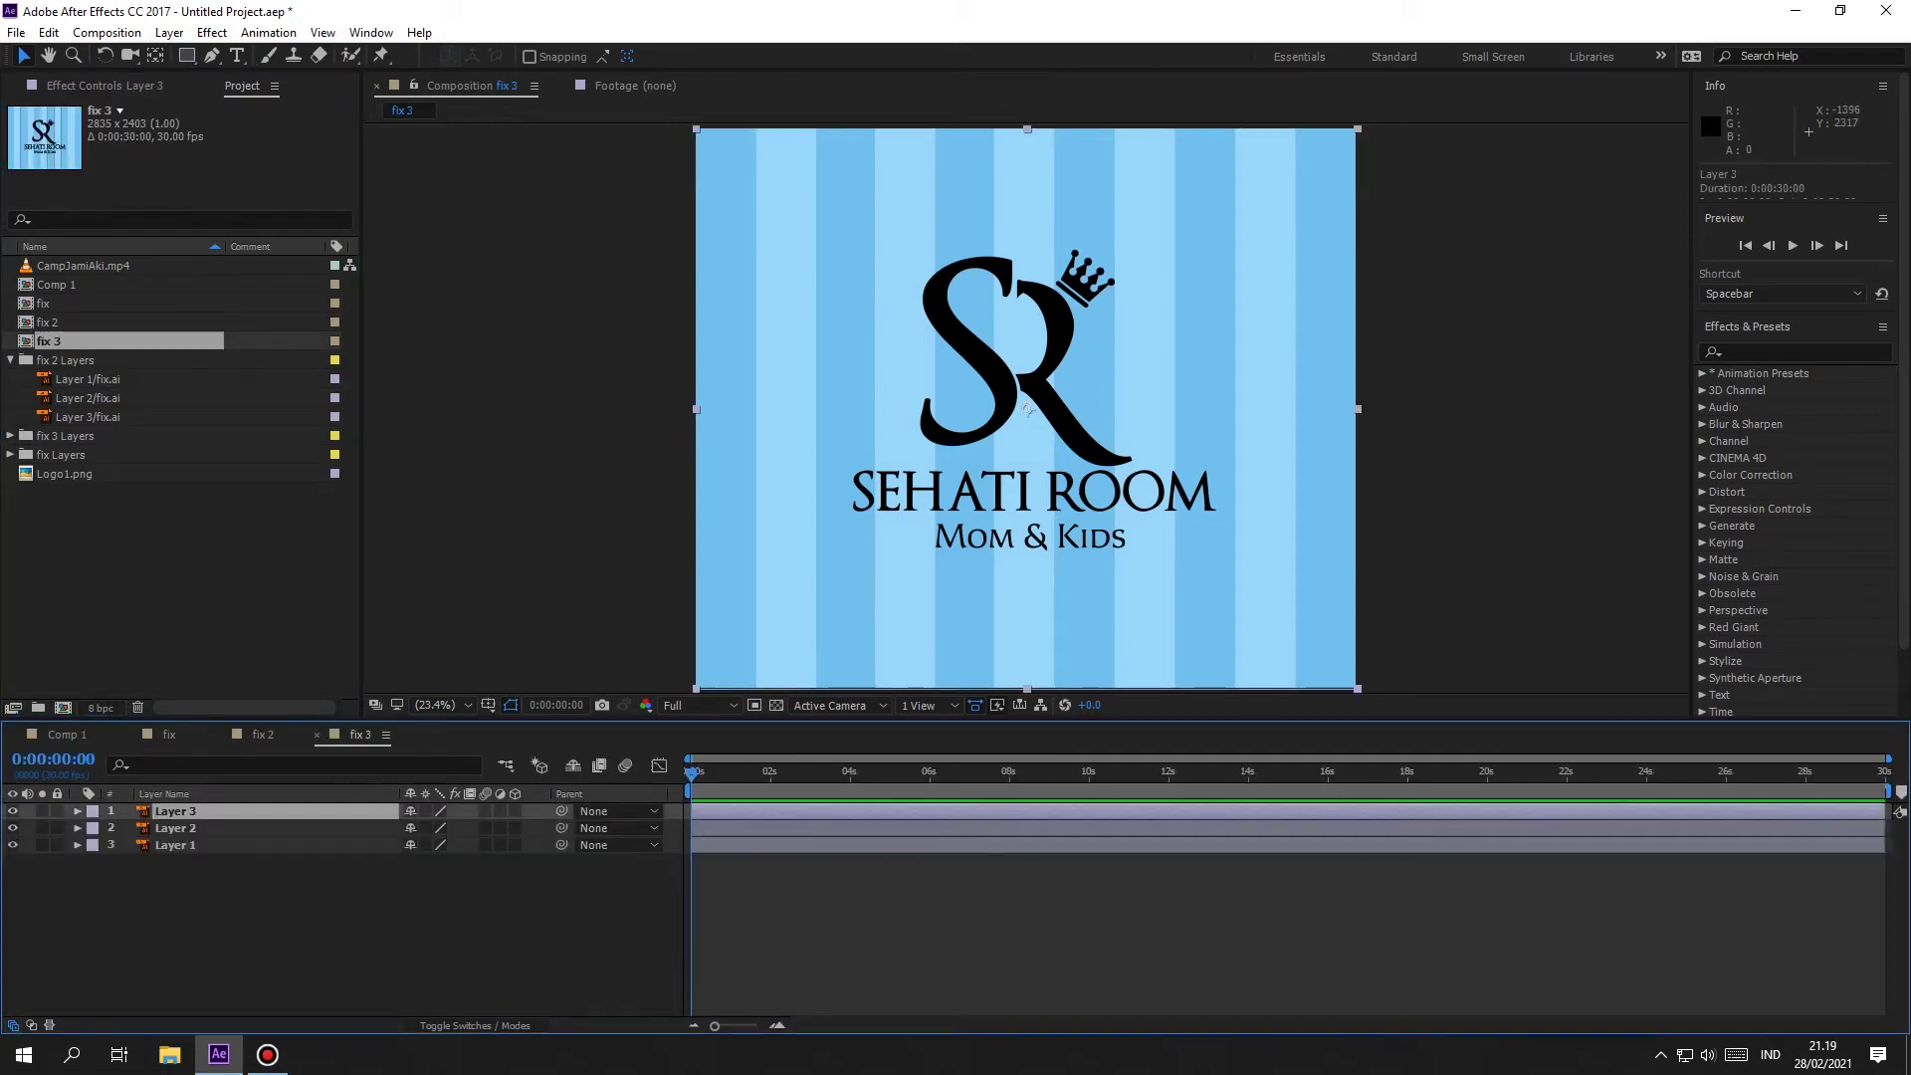
left_click(176, 828)
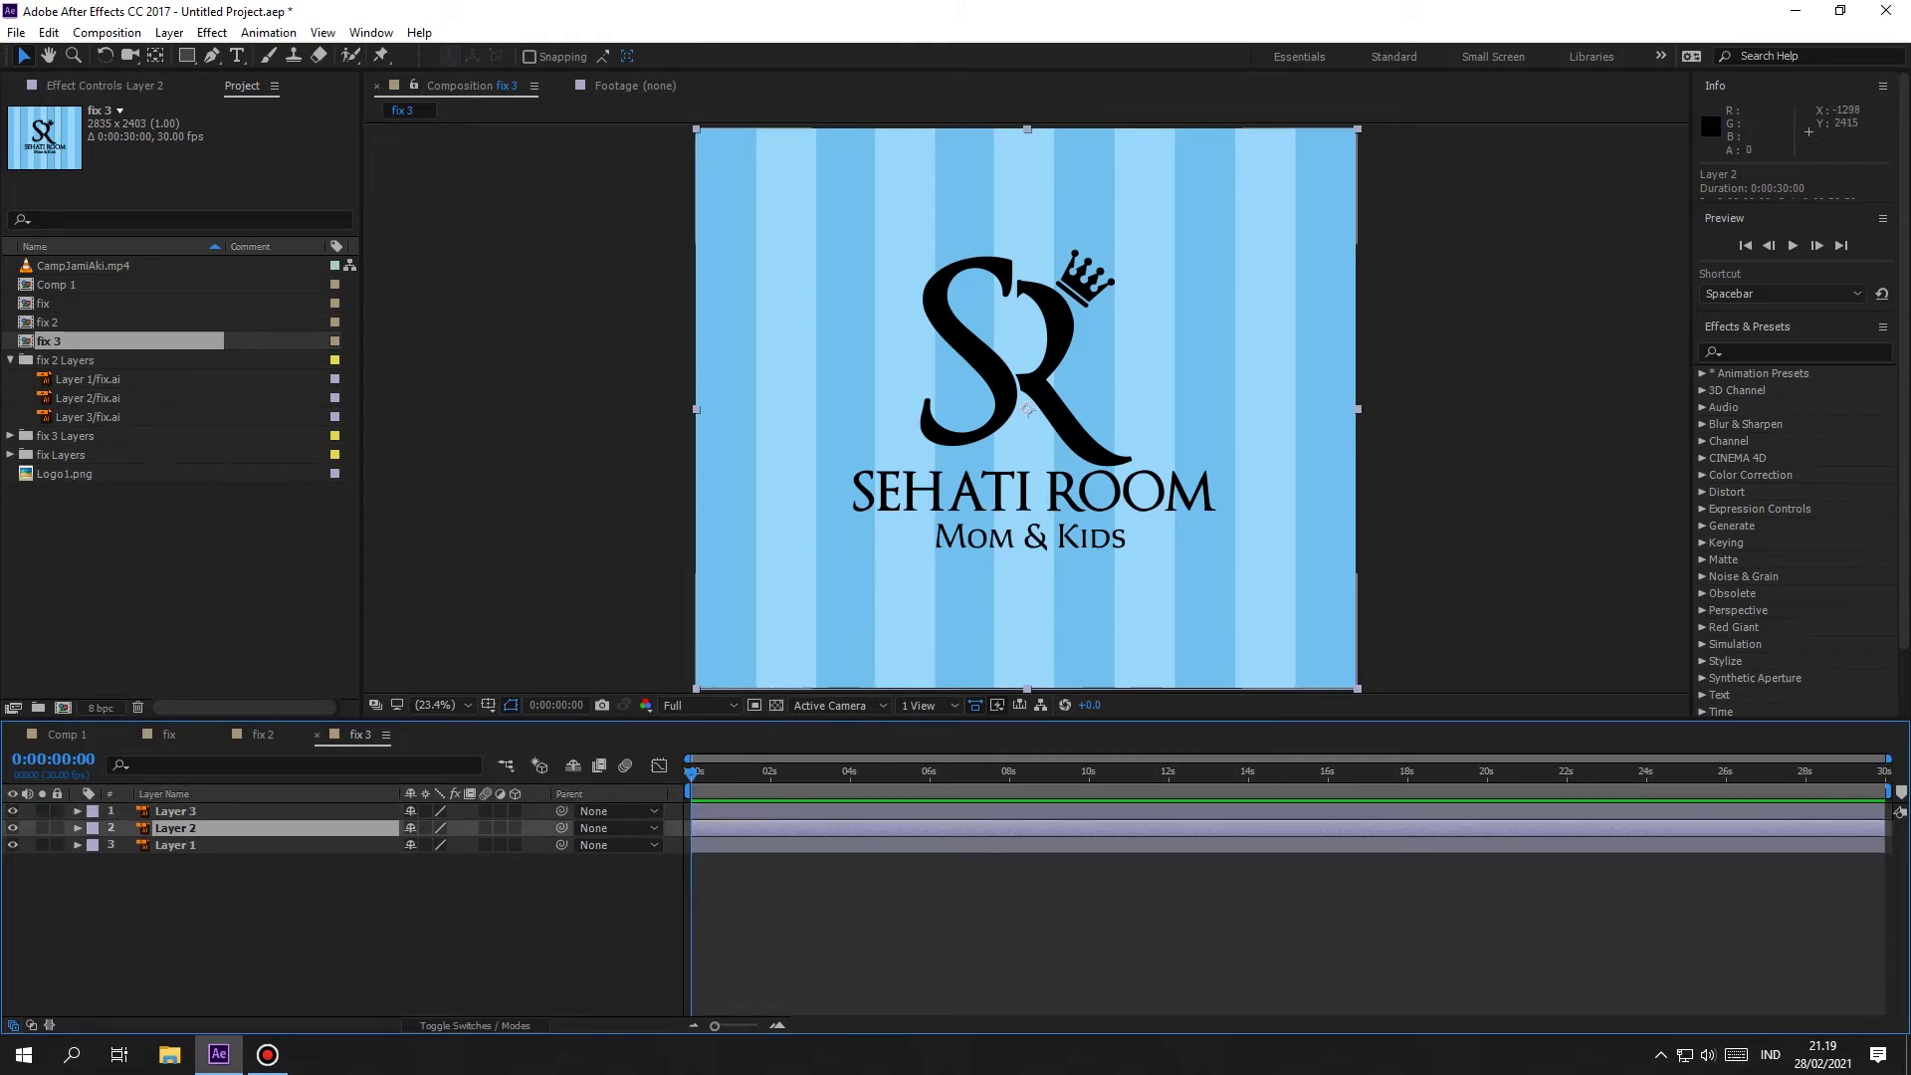
Step: In fix 3, move Layer 1 to about (1387, 1189), Layer 2 to about (1400, 1180) and Layer 3 to about (1332, 1287)
left_click(176, 845)
left_click(175, 811)
left_click(176, 828)
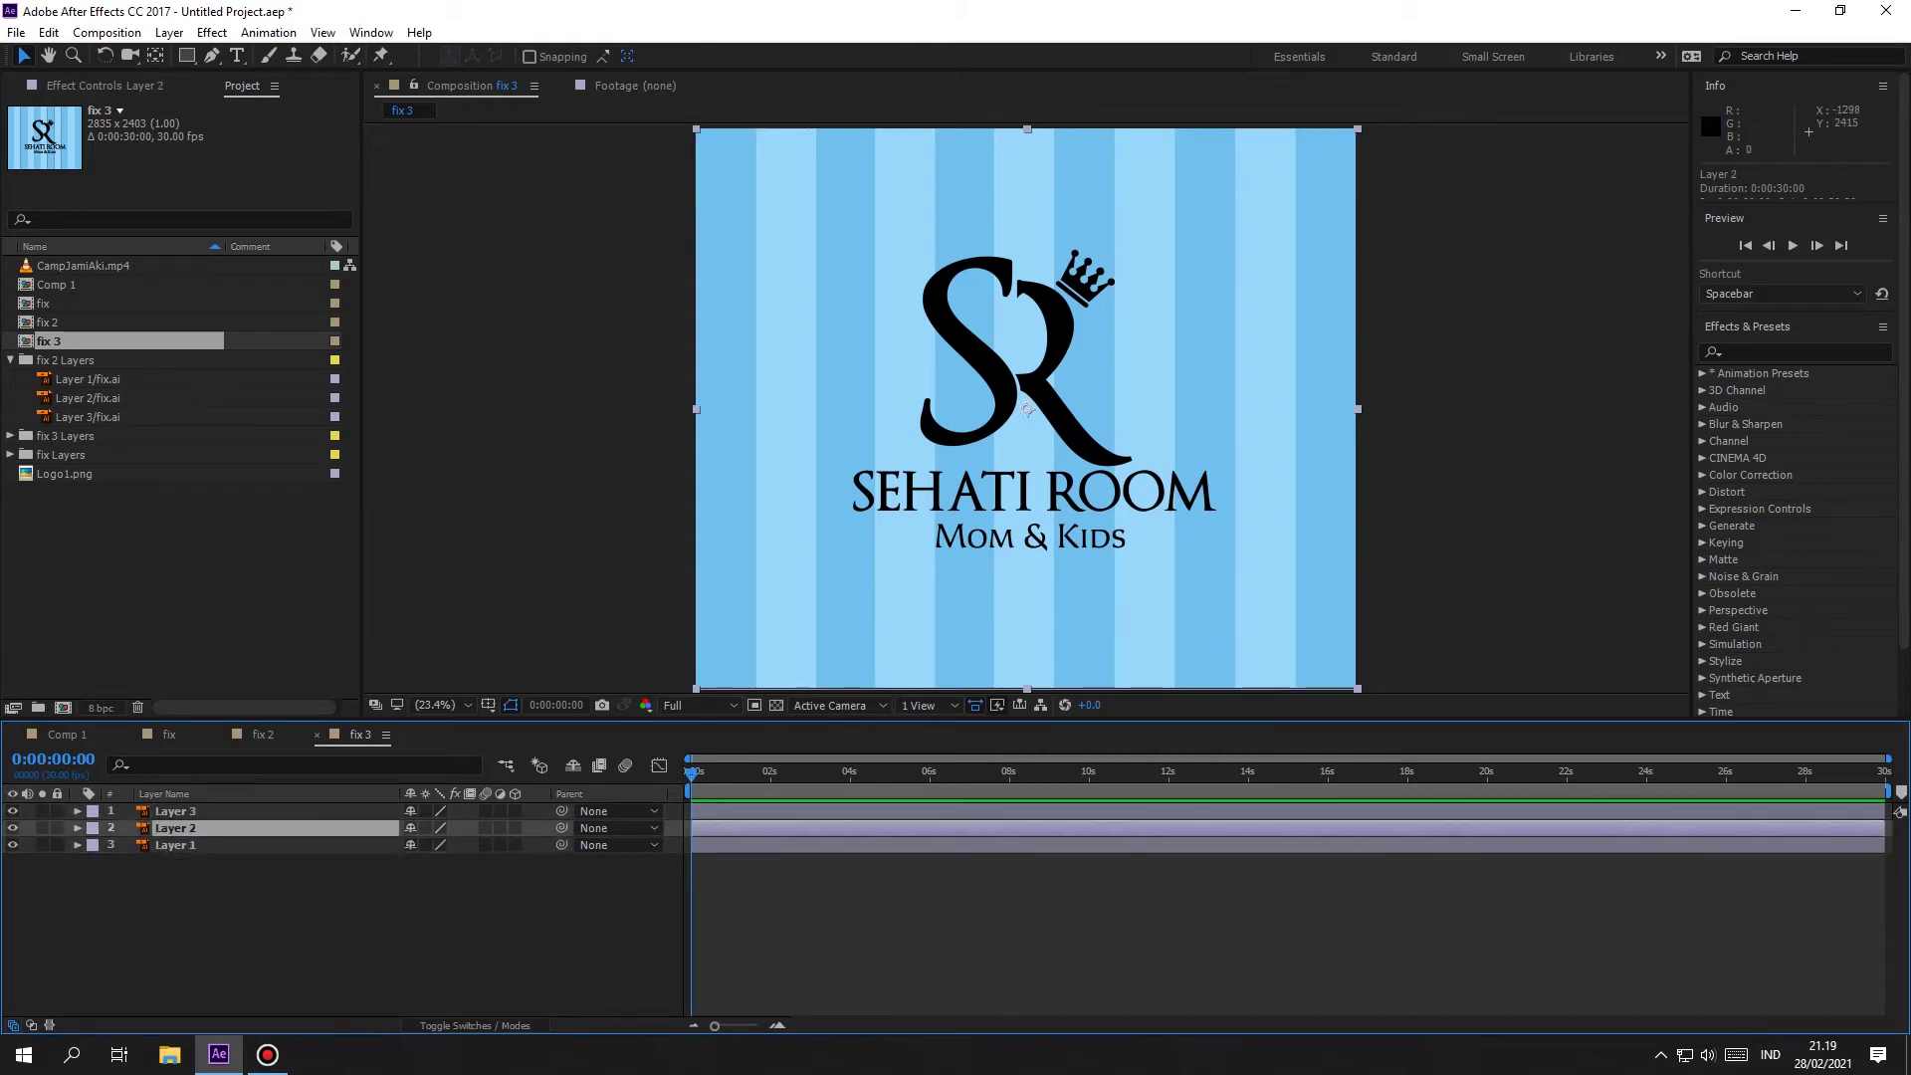
left_click(175, 845)
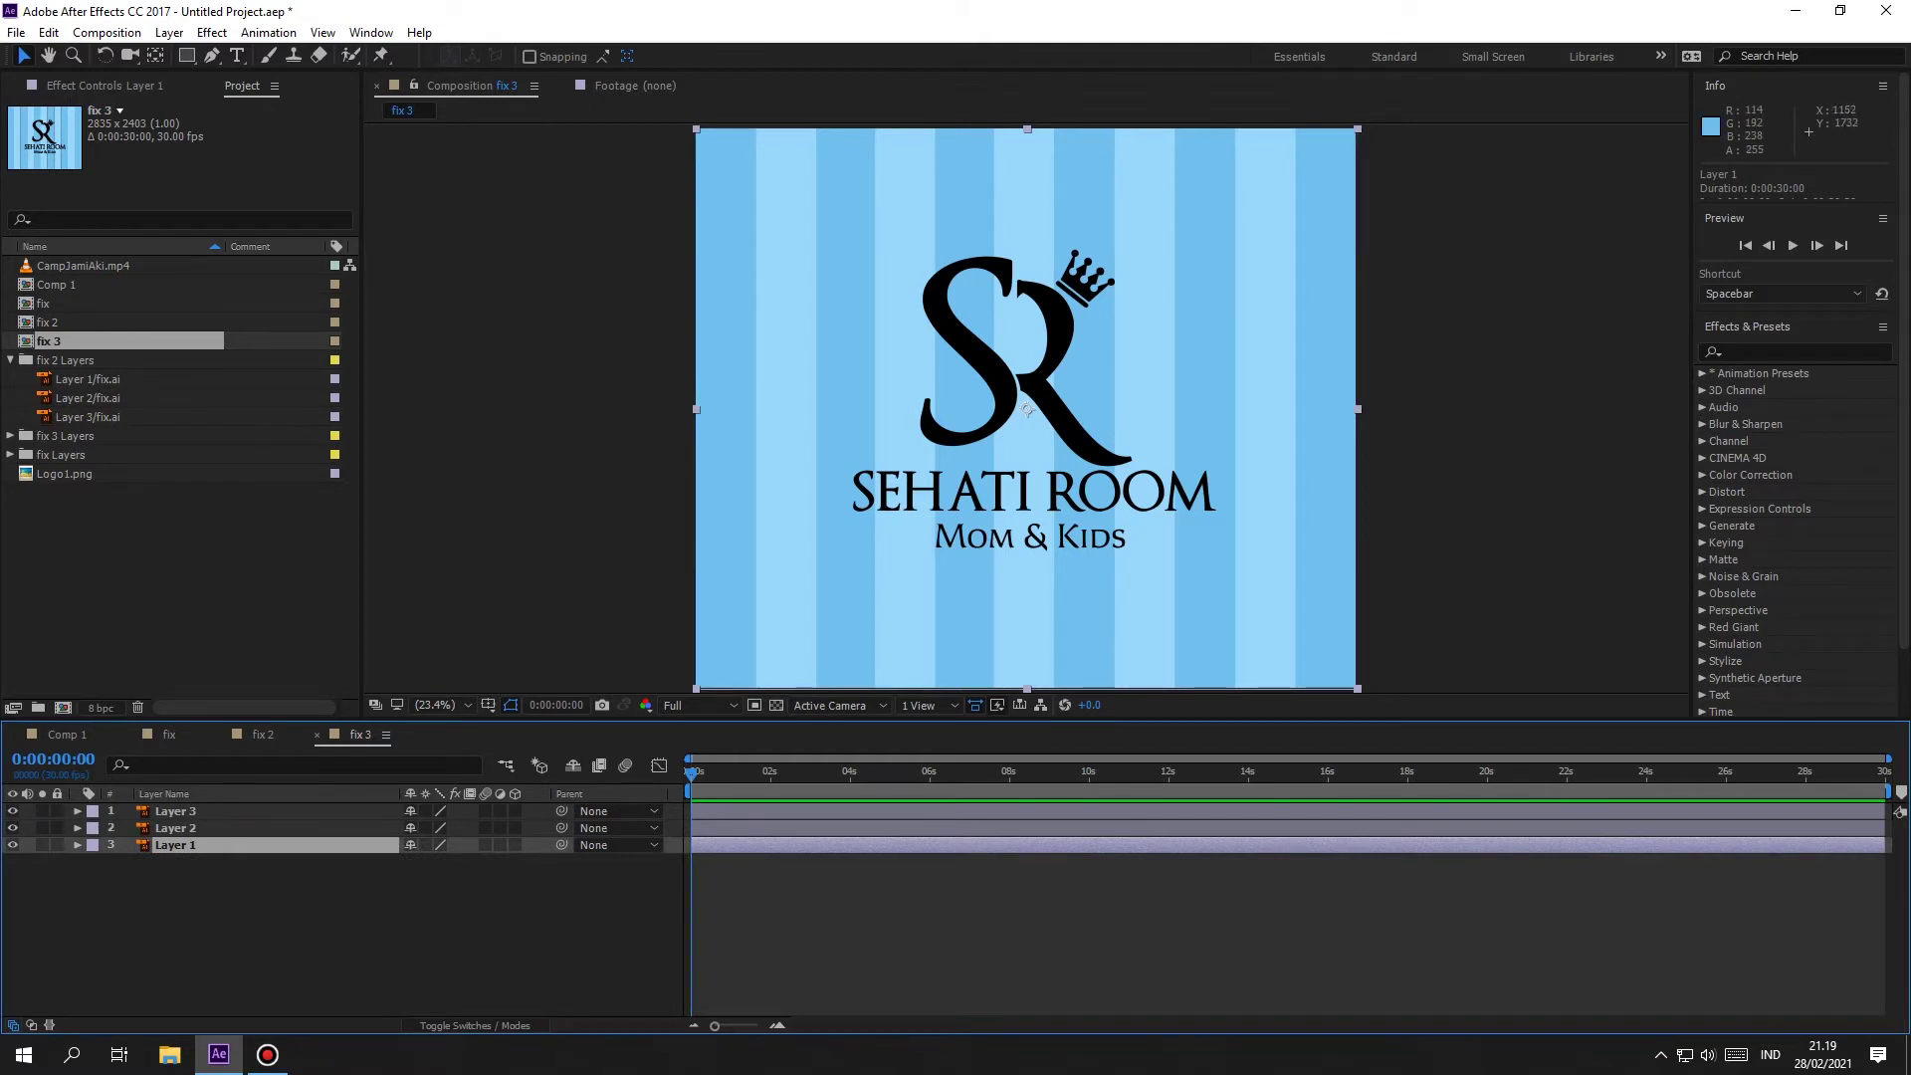
mouse_move(1025, 410)
left_mouse_down()
mouse_move(1031, 354)
mouse_move(1087, 463)
mouse_move(1209, 408)
mouse_move(1019, 408)
left_mouse_up()
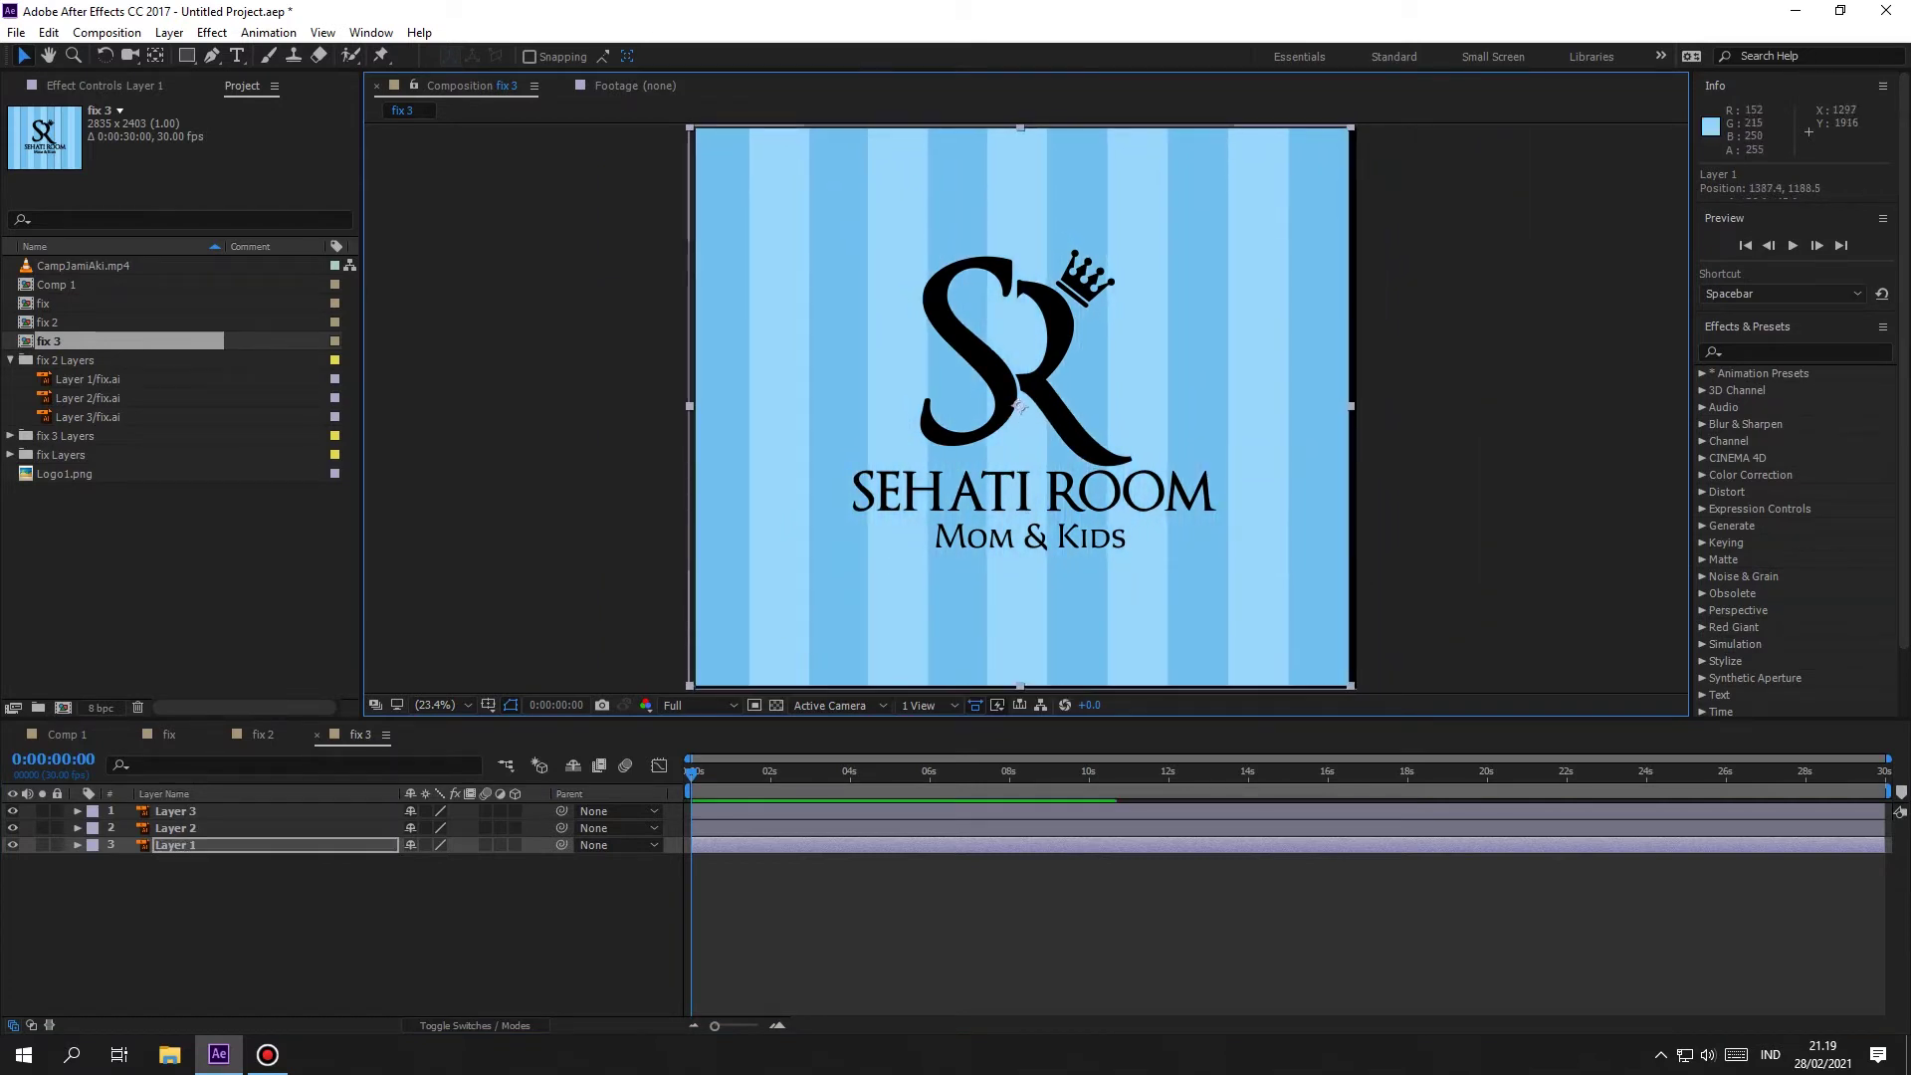
left_click(1017, 406)
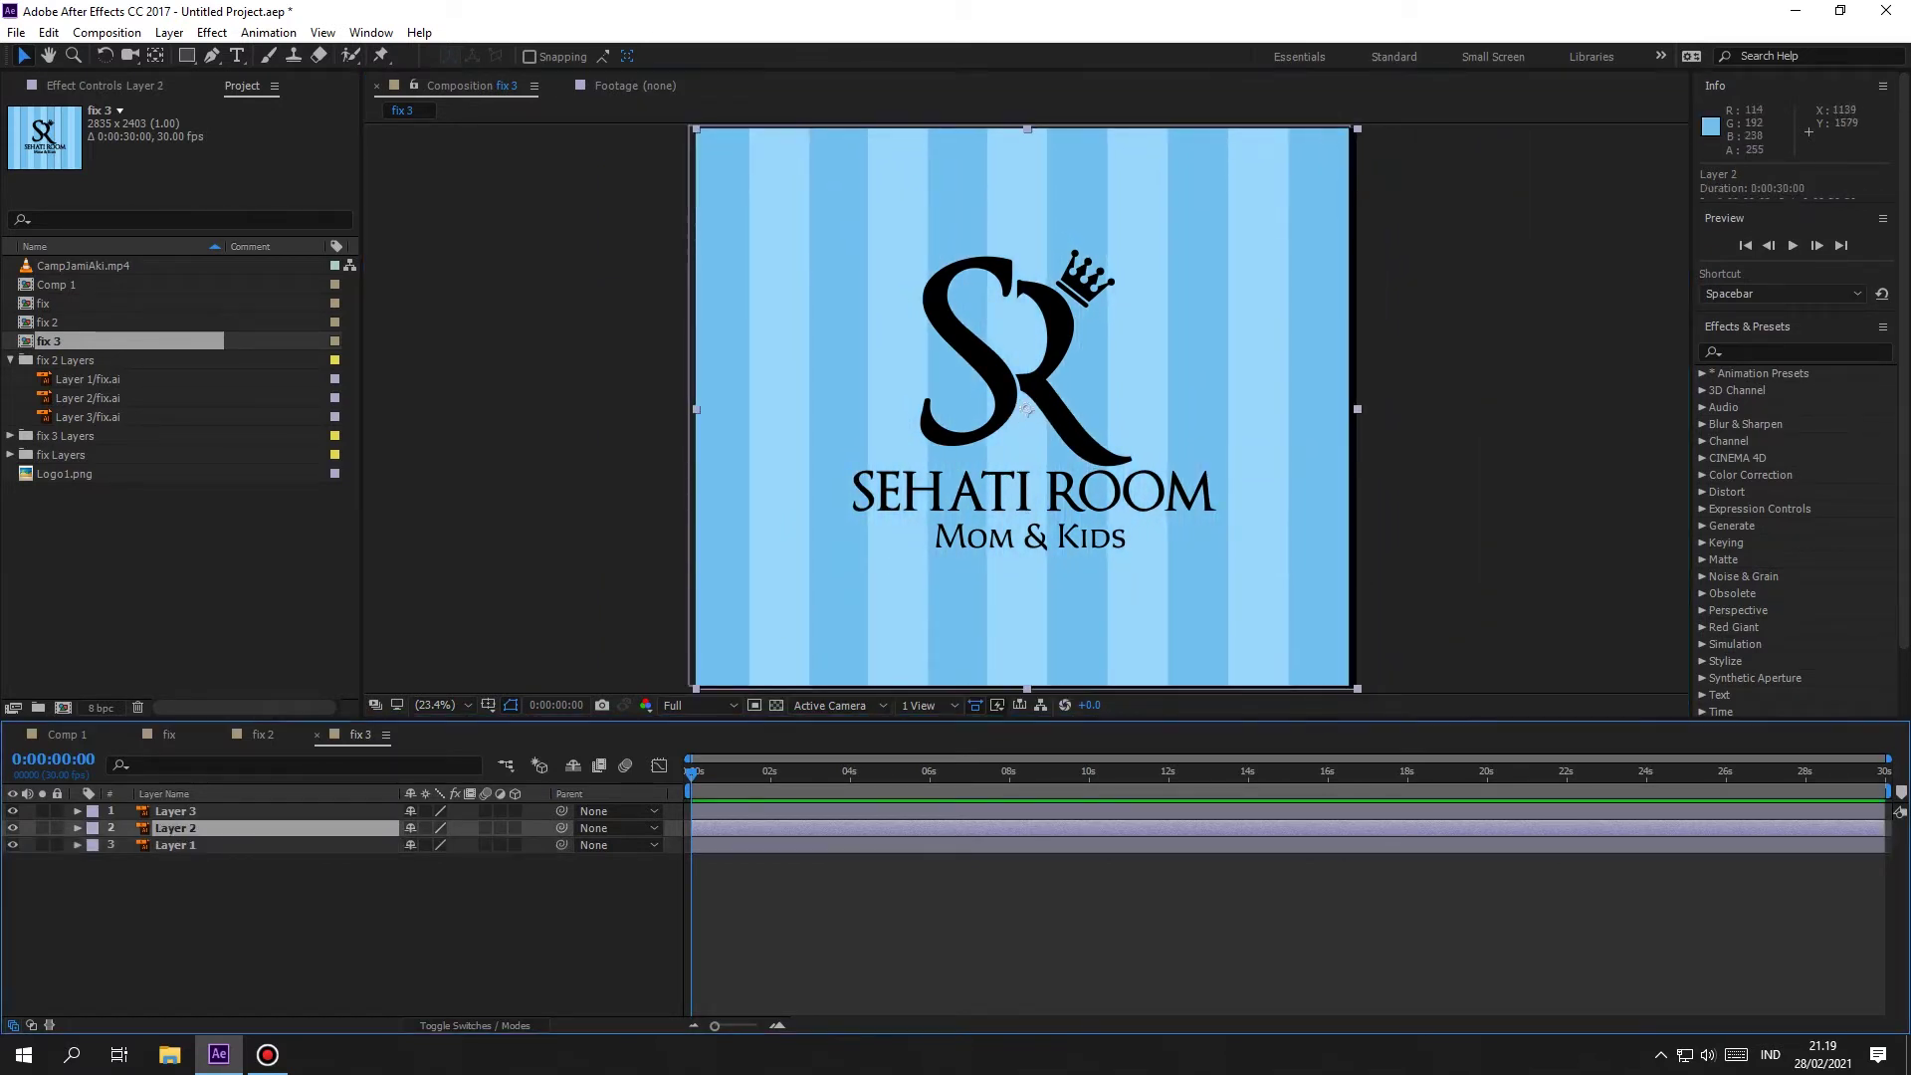
mouse_move(1017, 406)
left_mouse_down()
mouse_move(989, 459)
mouse_move(1140, 408)
mouse_move(979, 441)
mouse_move(1024, 407)
left_mouse_up()
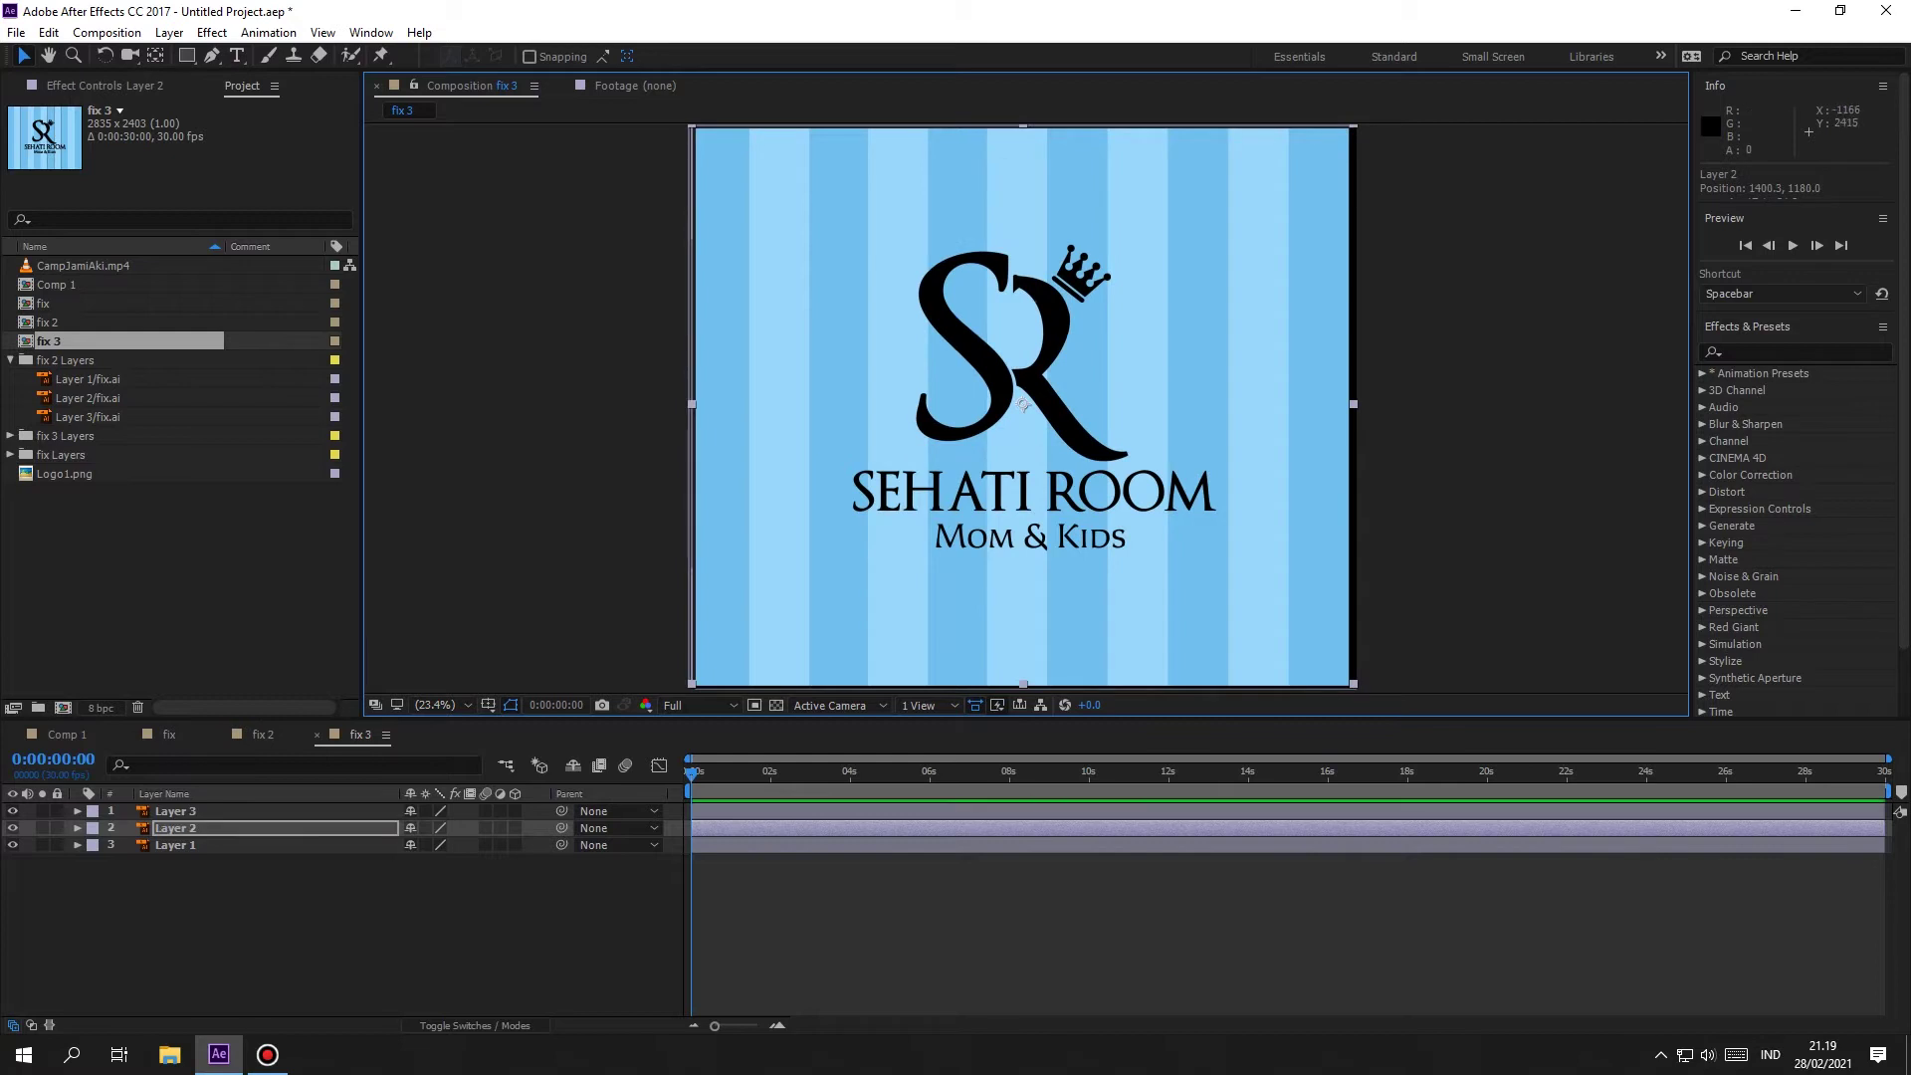
left_click(1026, 408)
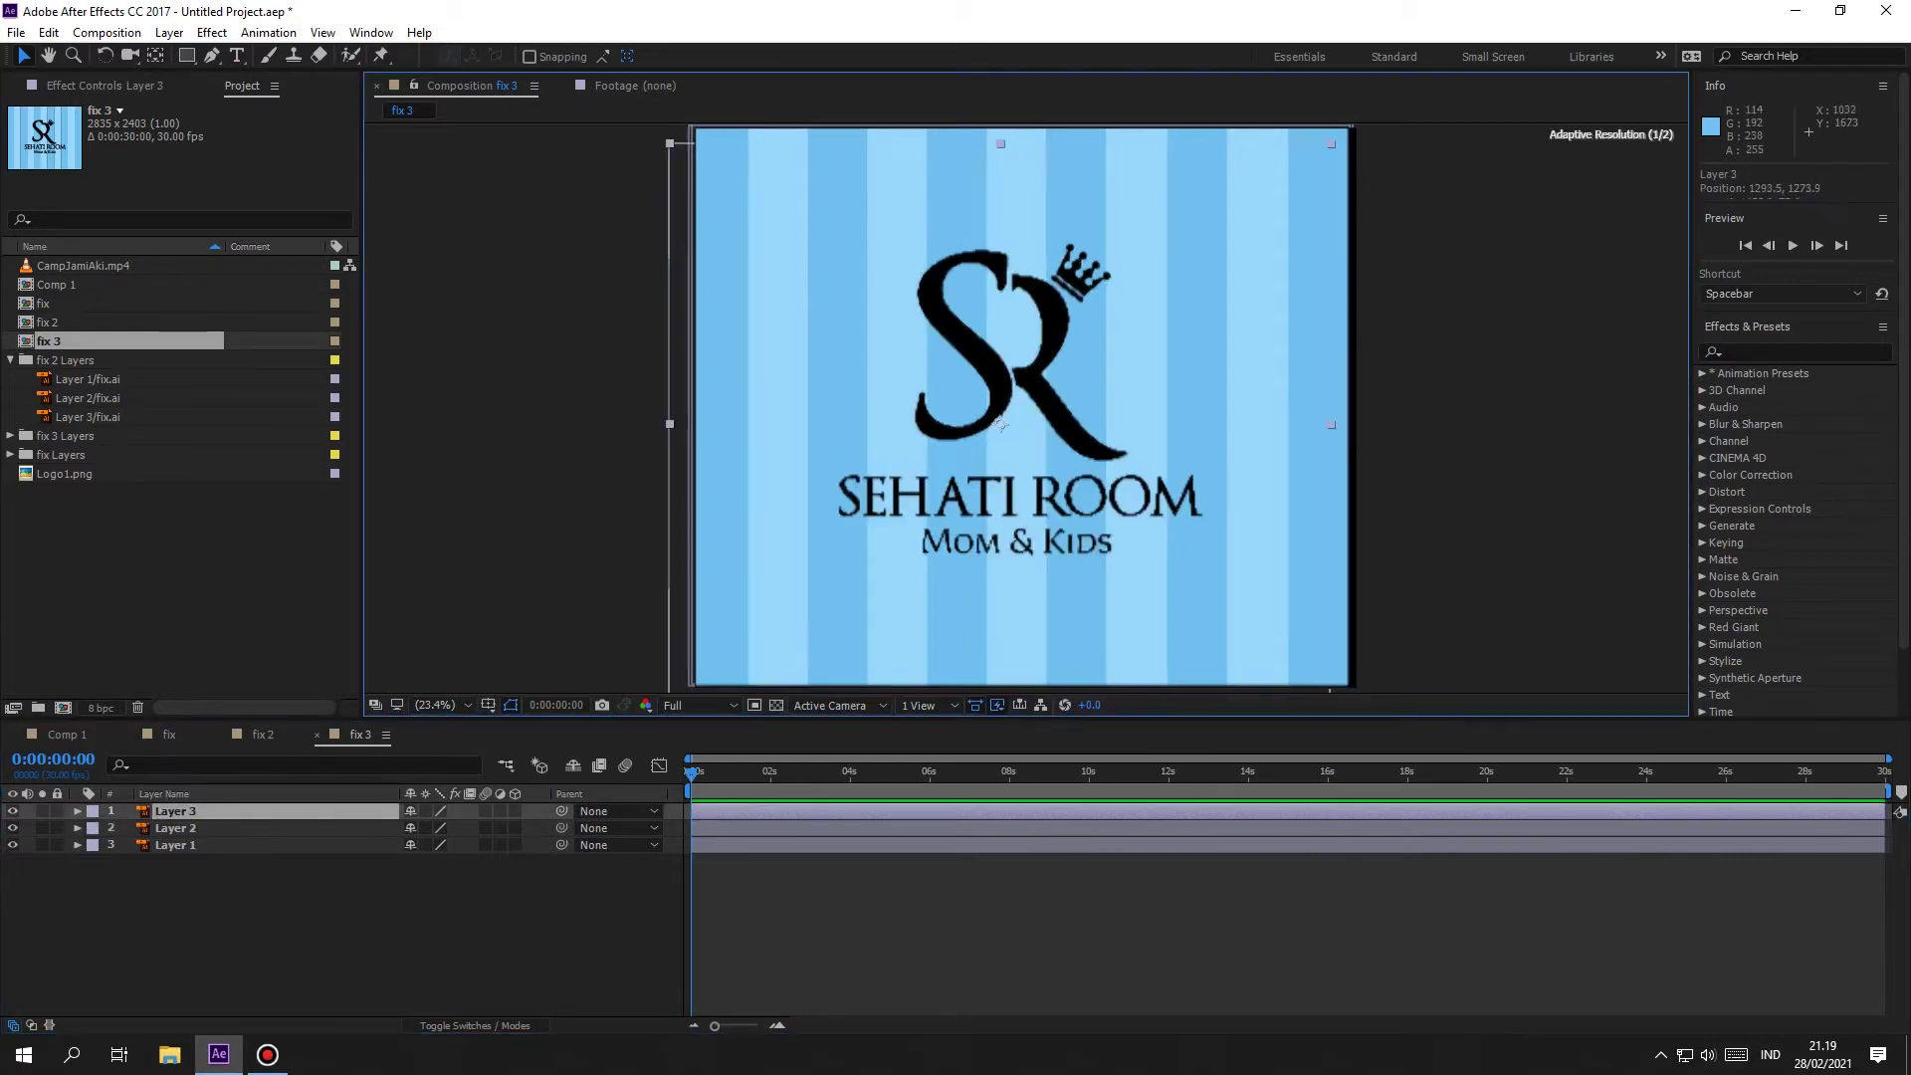
mouse_move(1026, 408)
left_mouse_down()
mouse_move(1015, 453)
mouse_move(1123, 378)
mouse_move(1007, 430)
left_mouse_up()
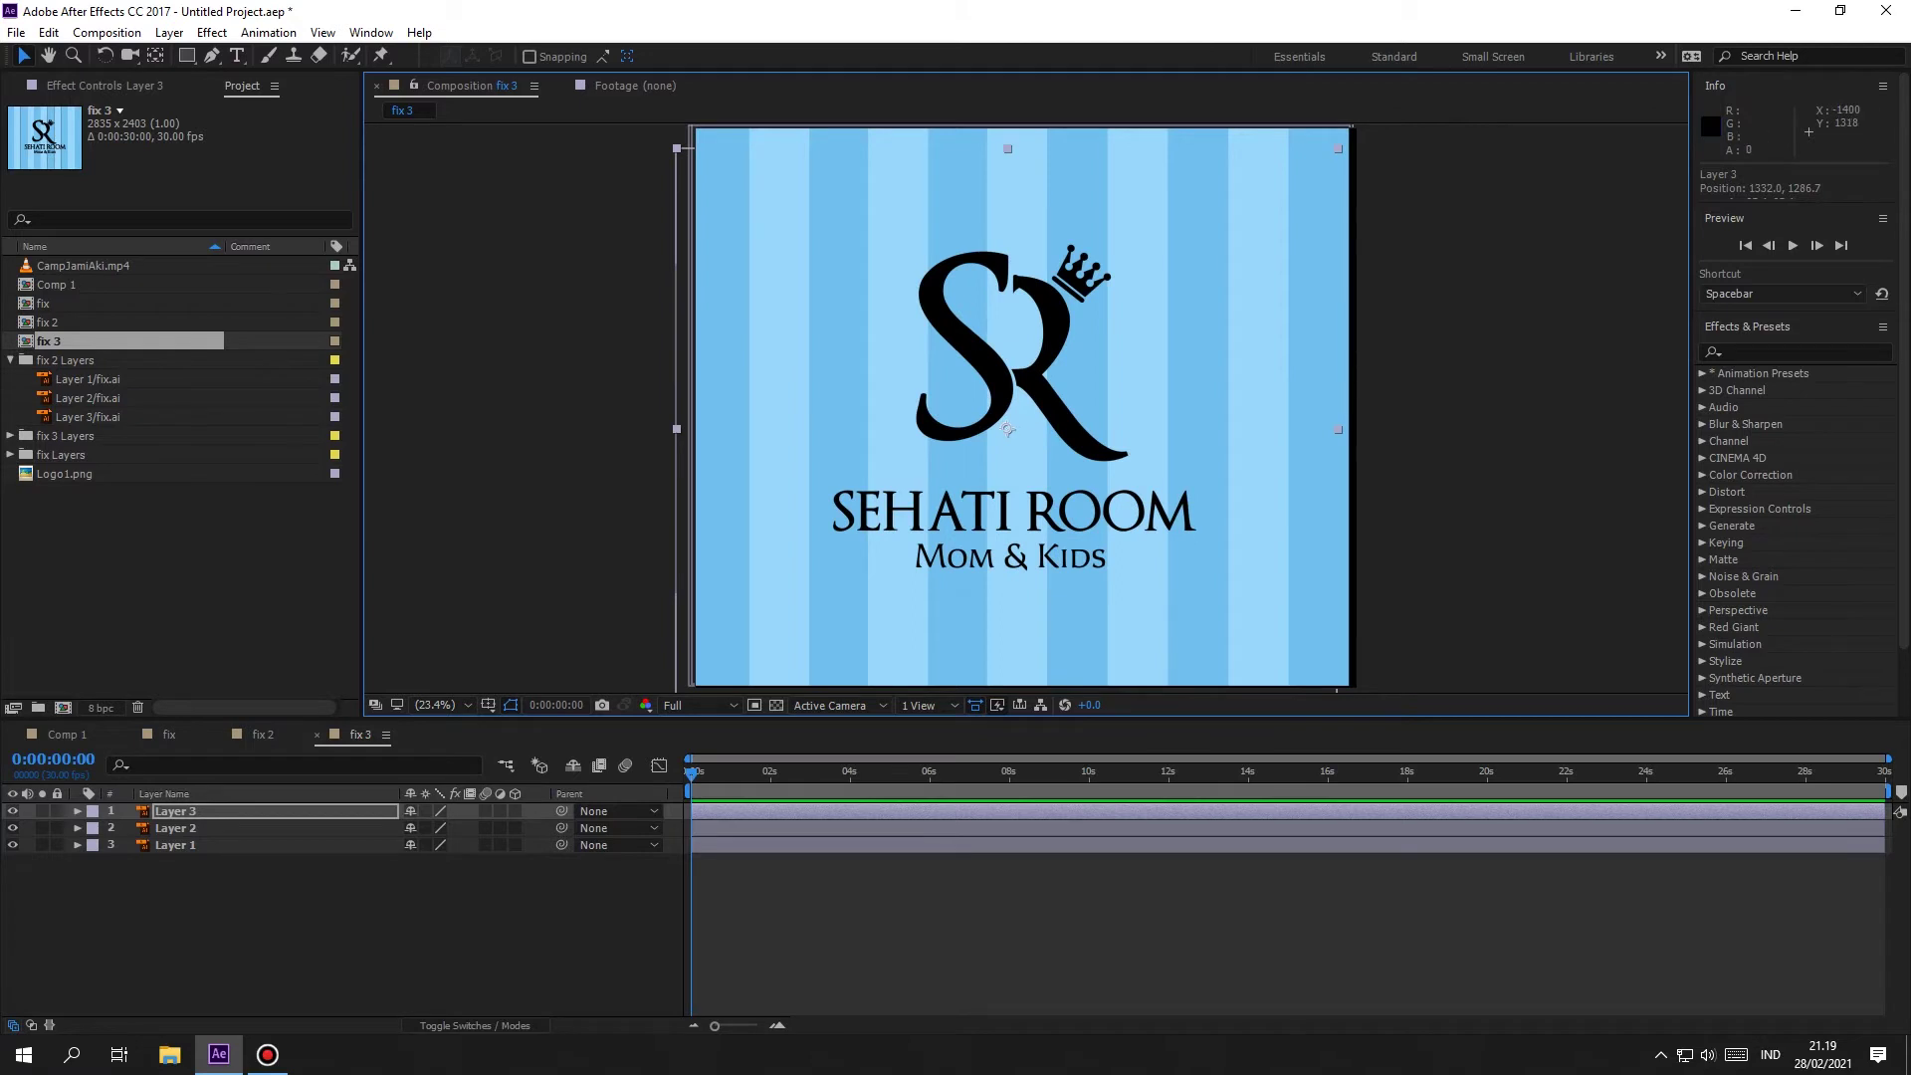
Step: In the fix 2 composition, move Layer 2 to about (1494, 783) and Layer 3 to about (1487, 1639)
key("shift+comma")
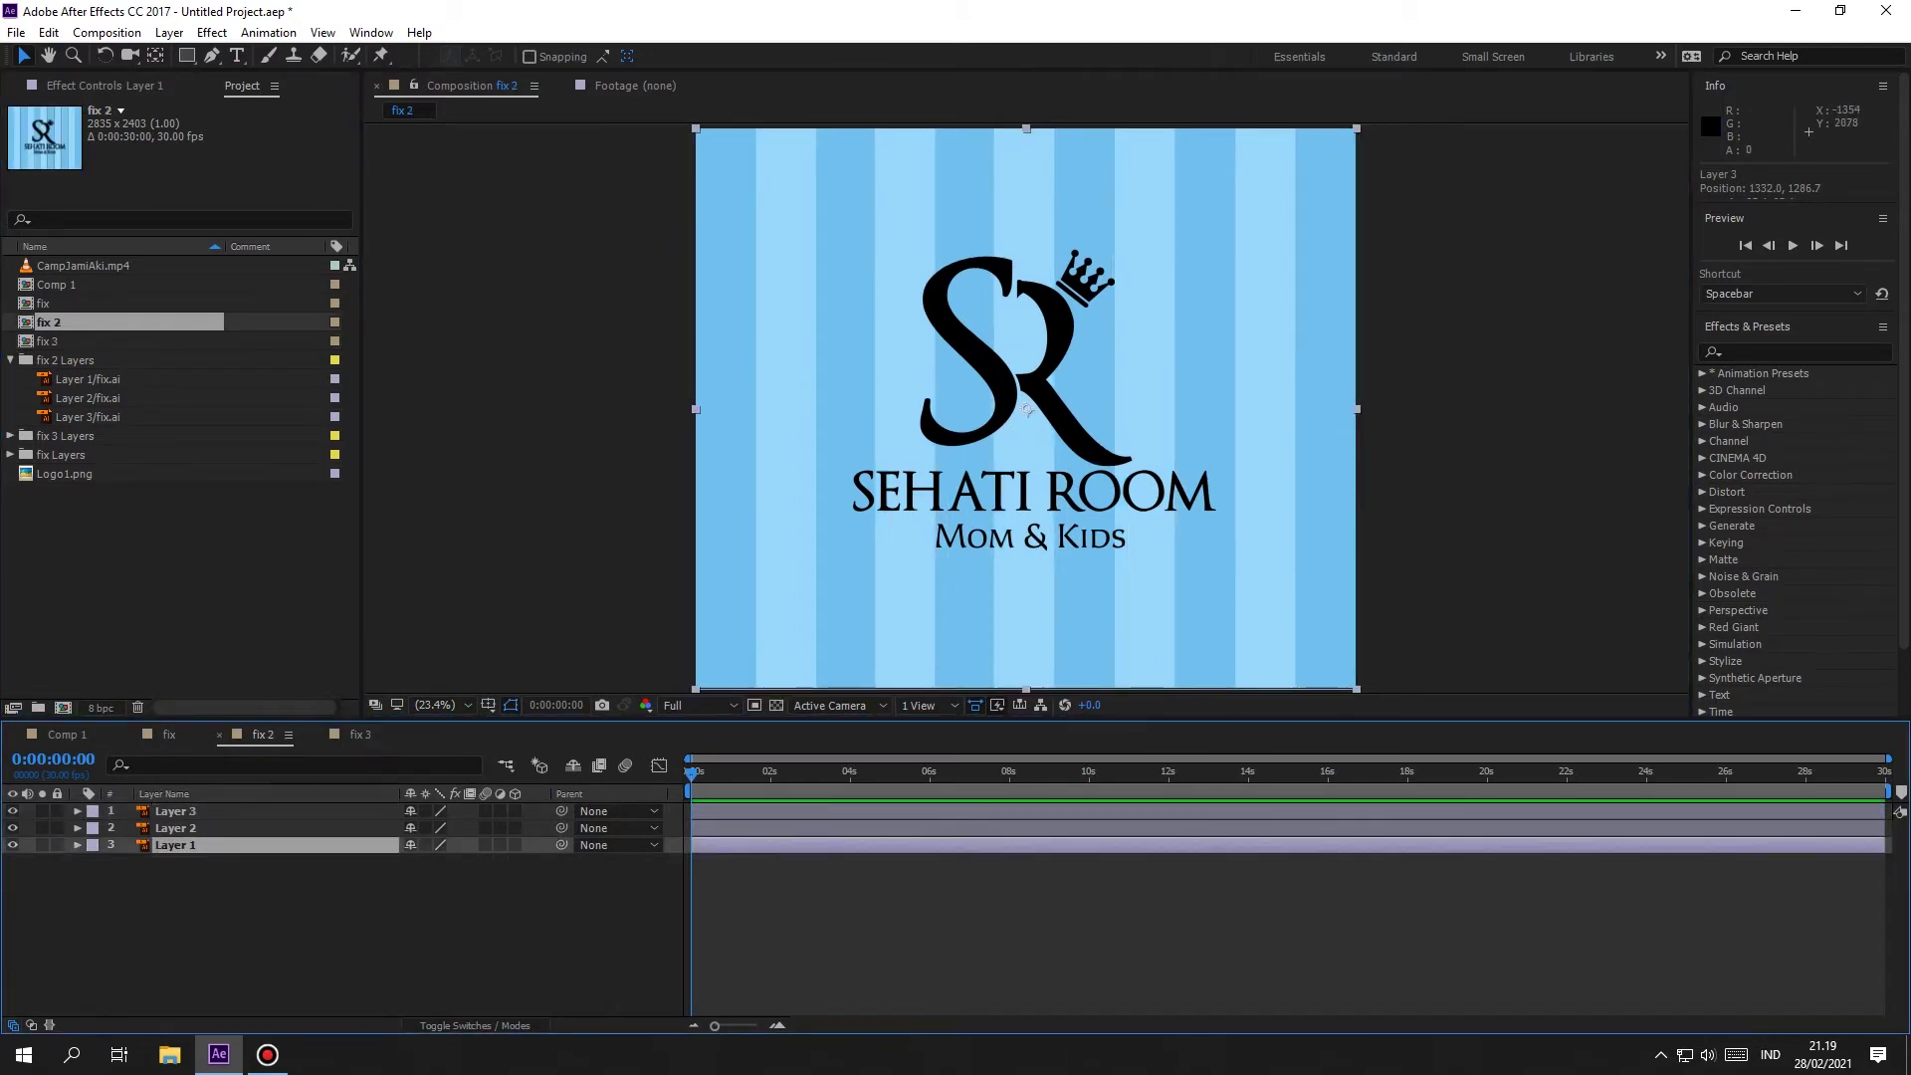
key("ctrl+Up")
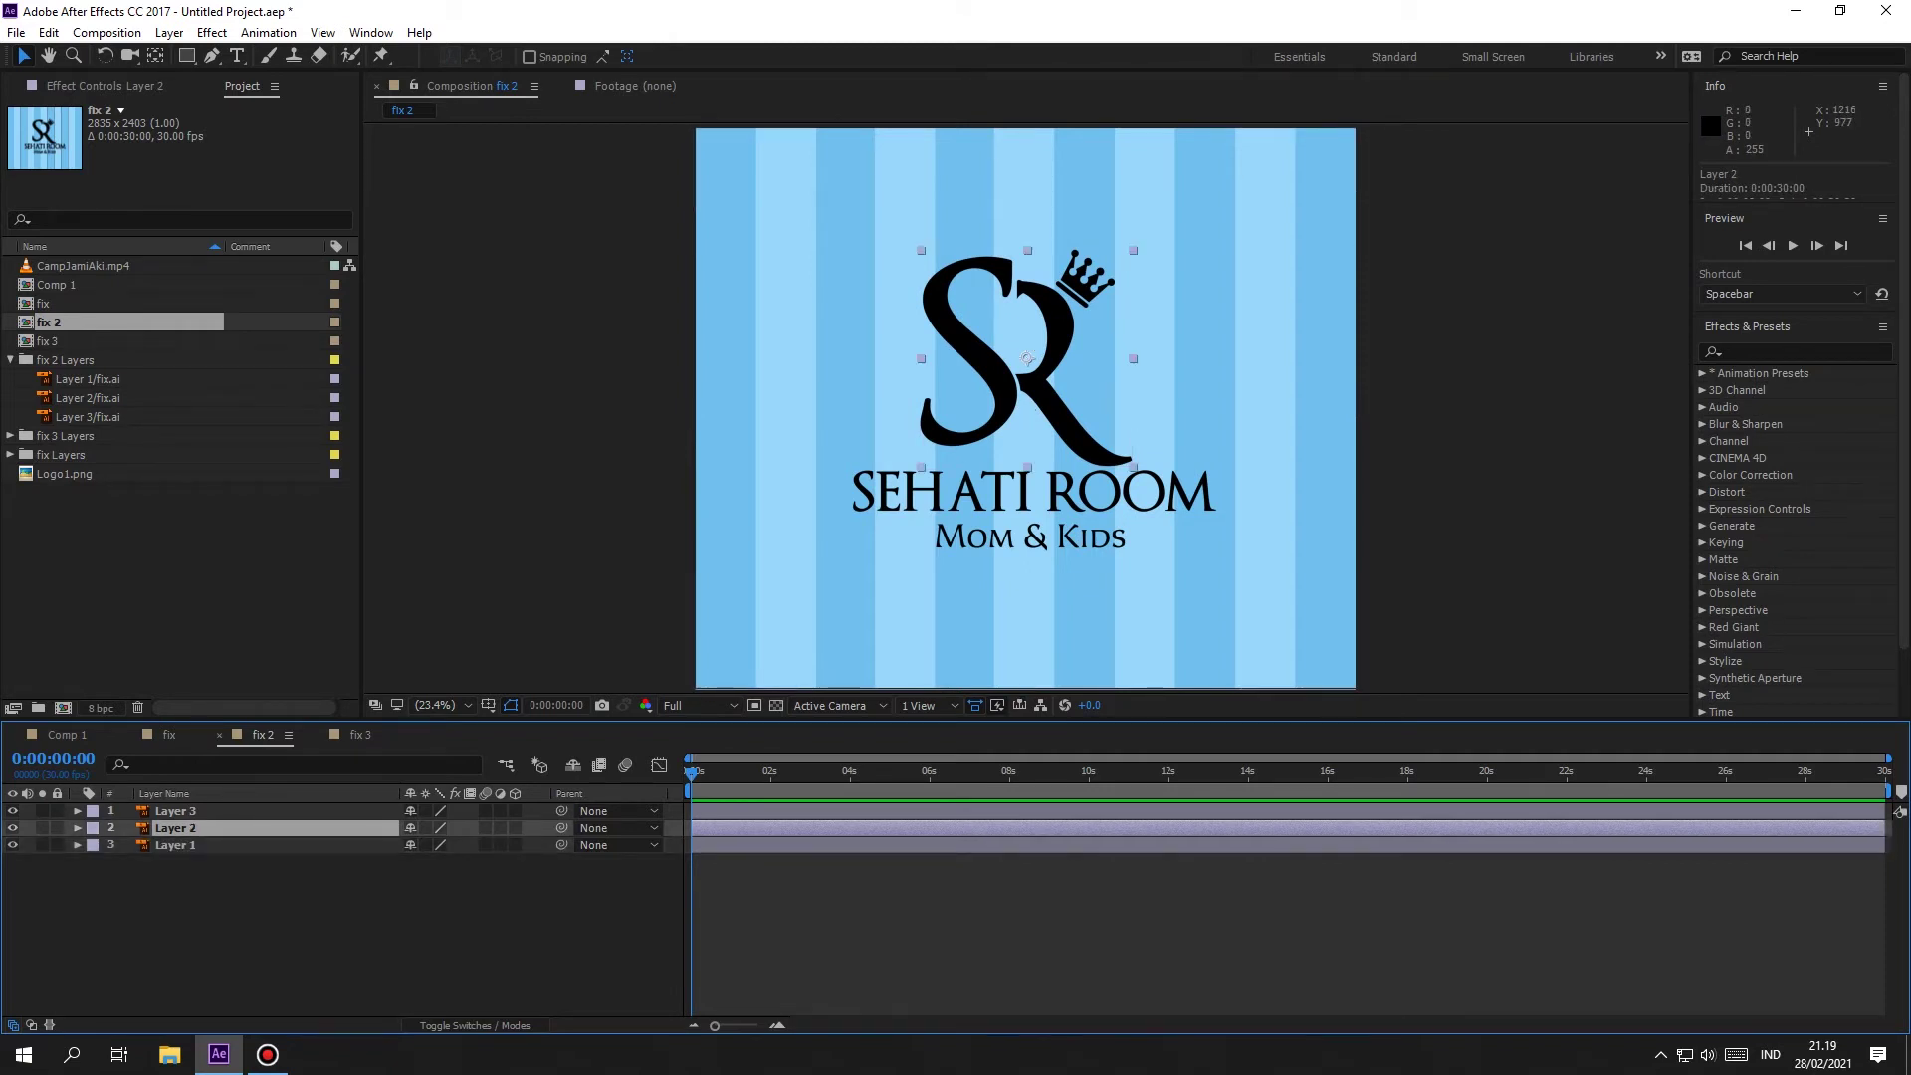
left_click_drag(978, 356, 998, 303)
key("ctrl+Down")
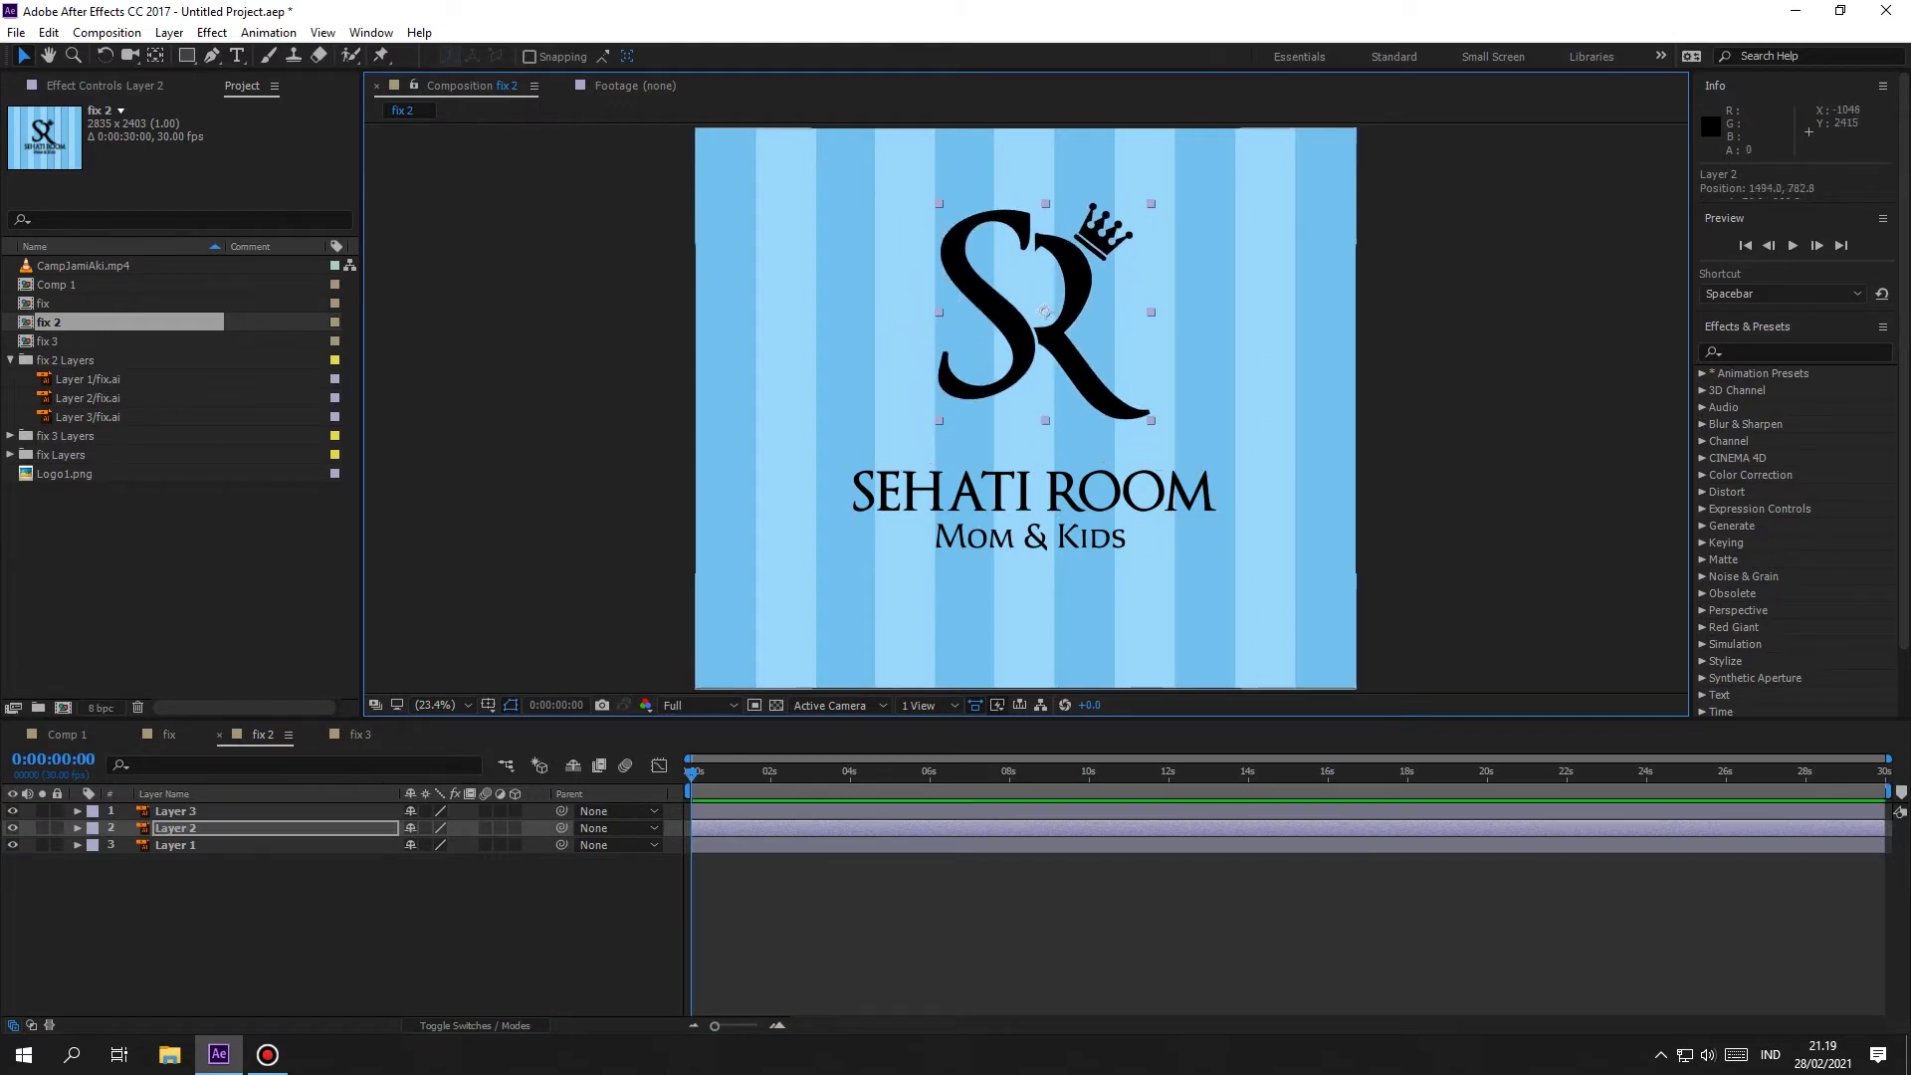
key("ctrl+Down")
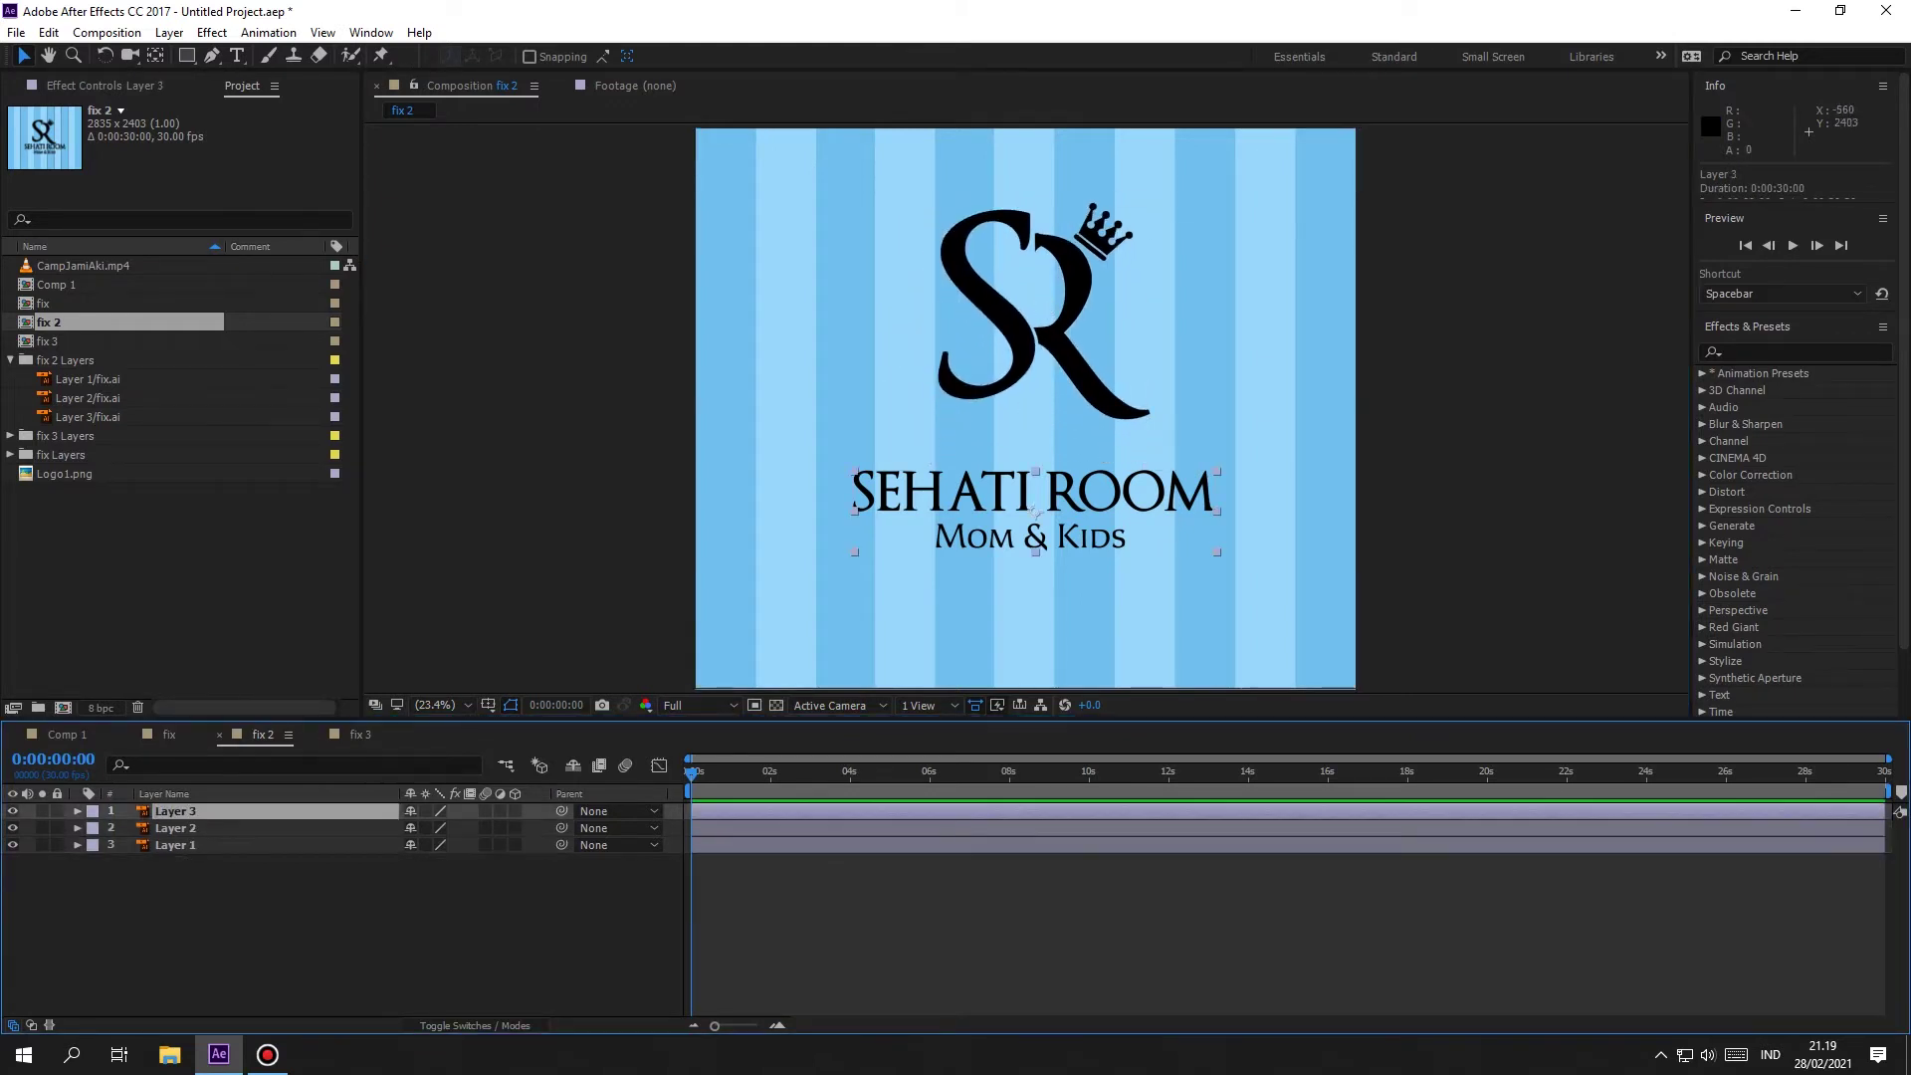
left_click_drag(939, 480, 1043, 511)
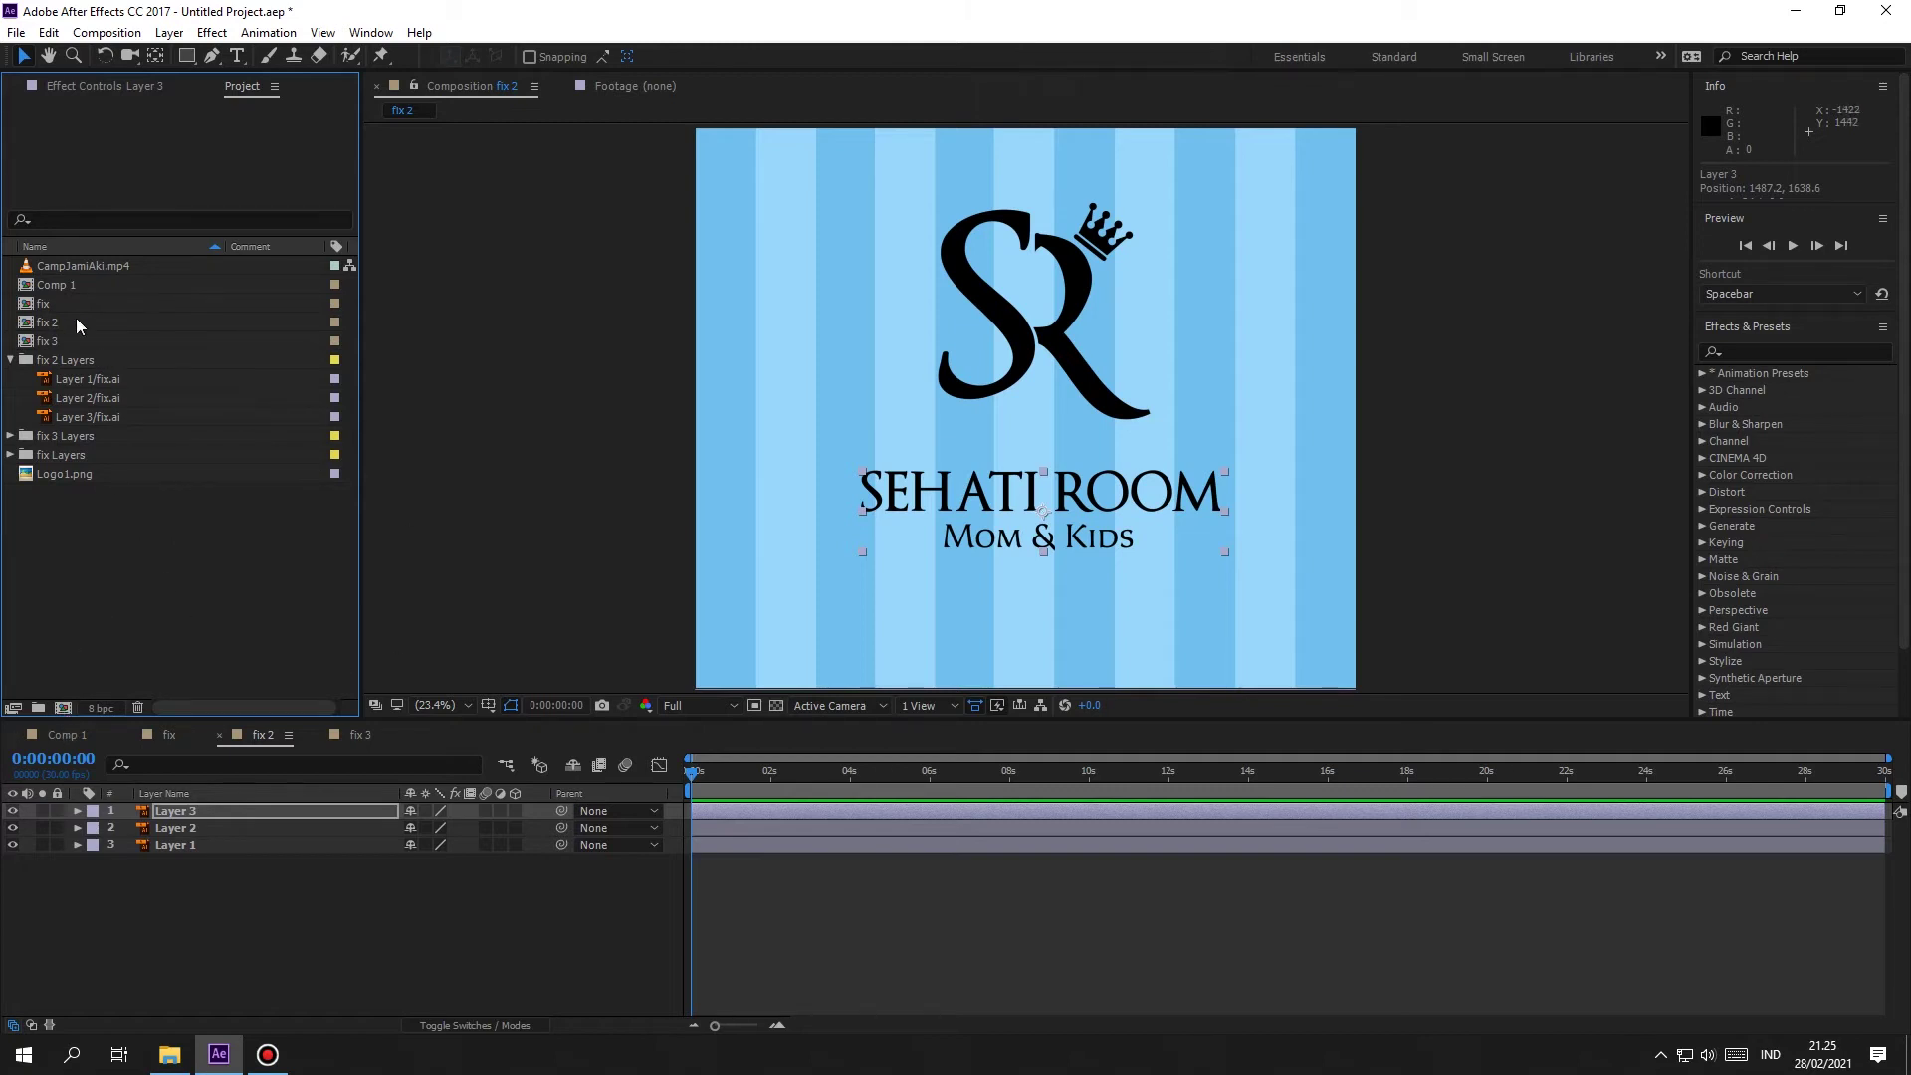
Step: Open Comp 1 and add the CampJamiAki.mp4 footage to its timeline as a layer
double_click(58, 284)
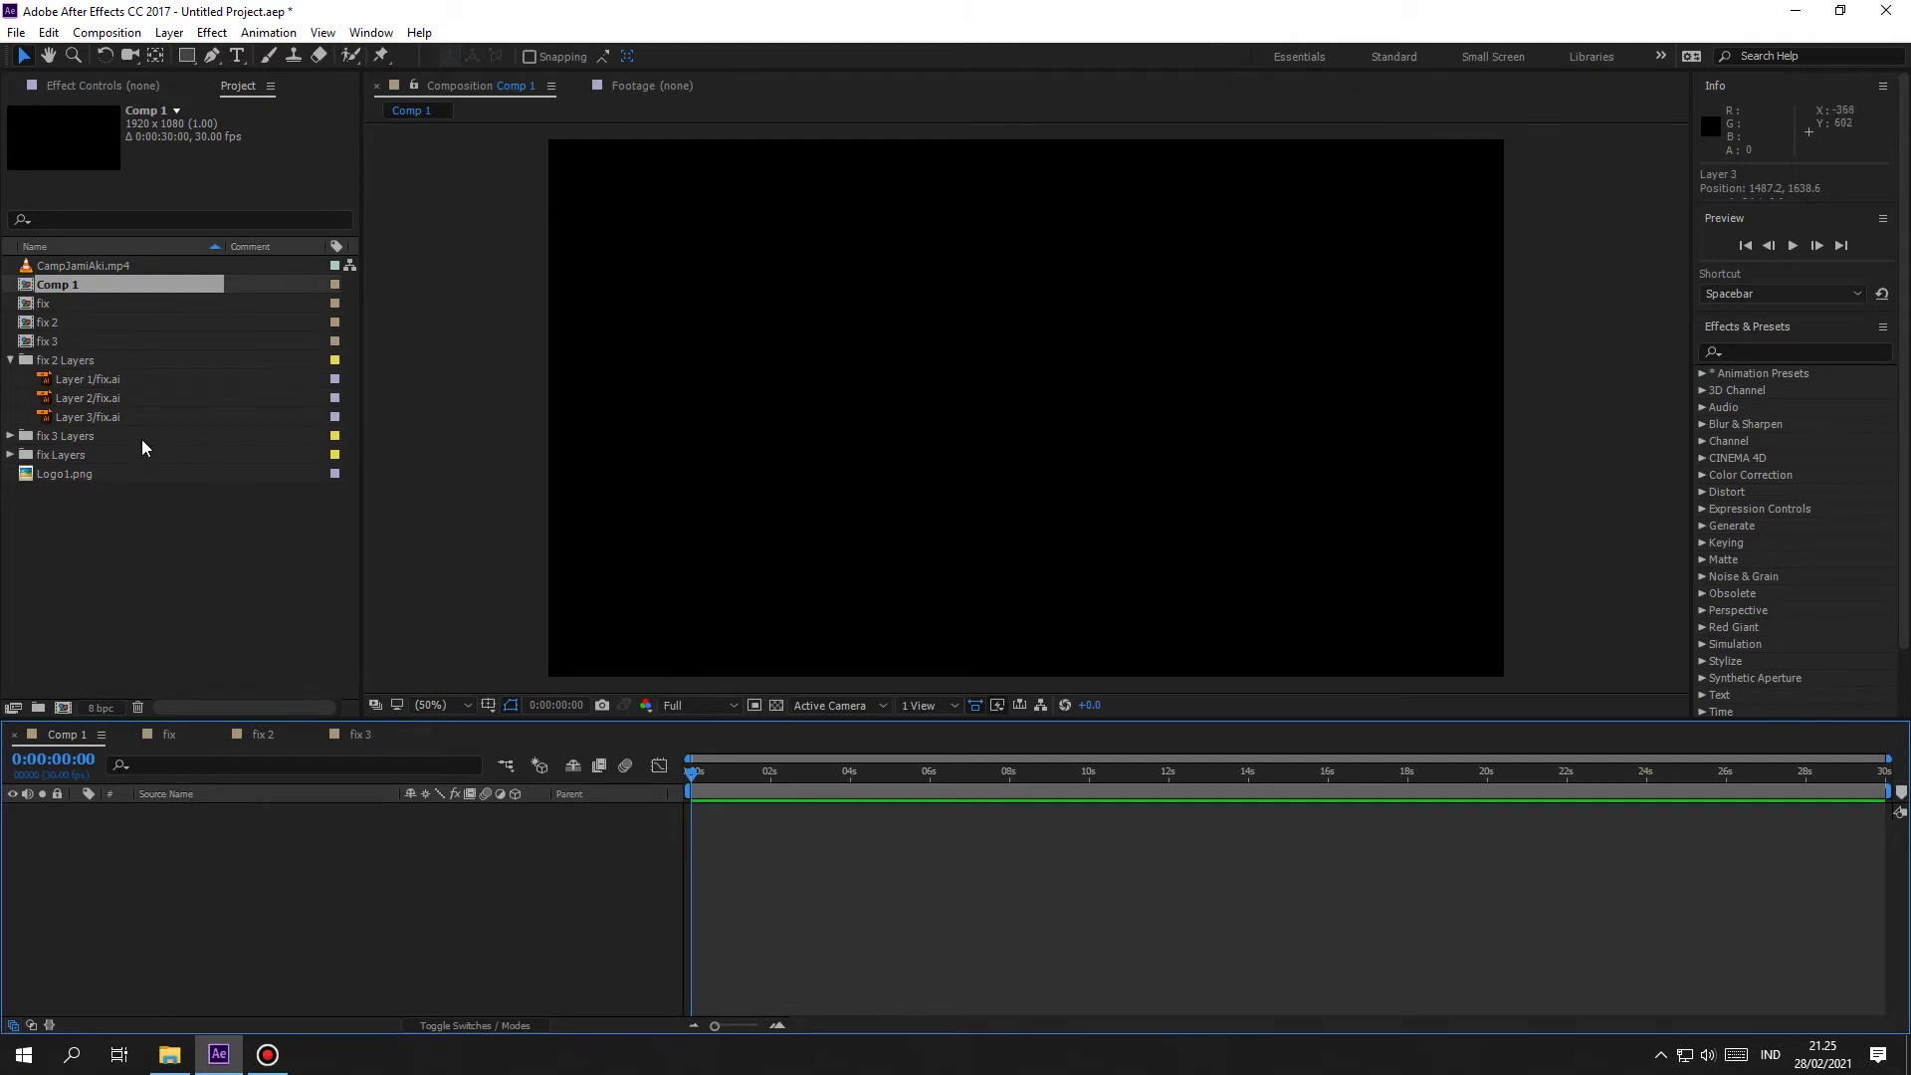
left_click(140, 541)
left_click(122, 267)
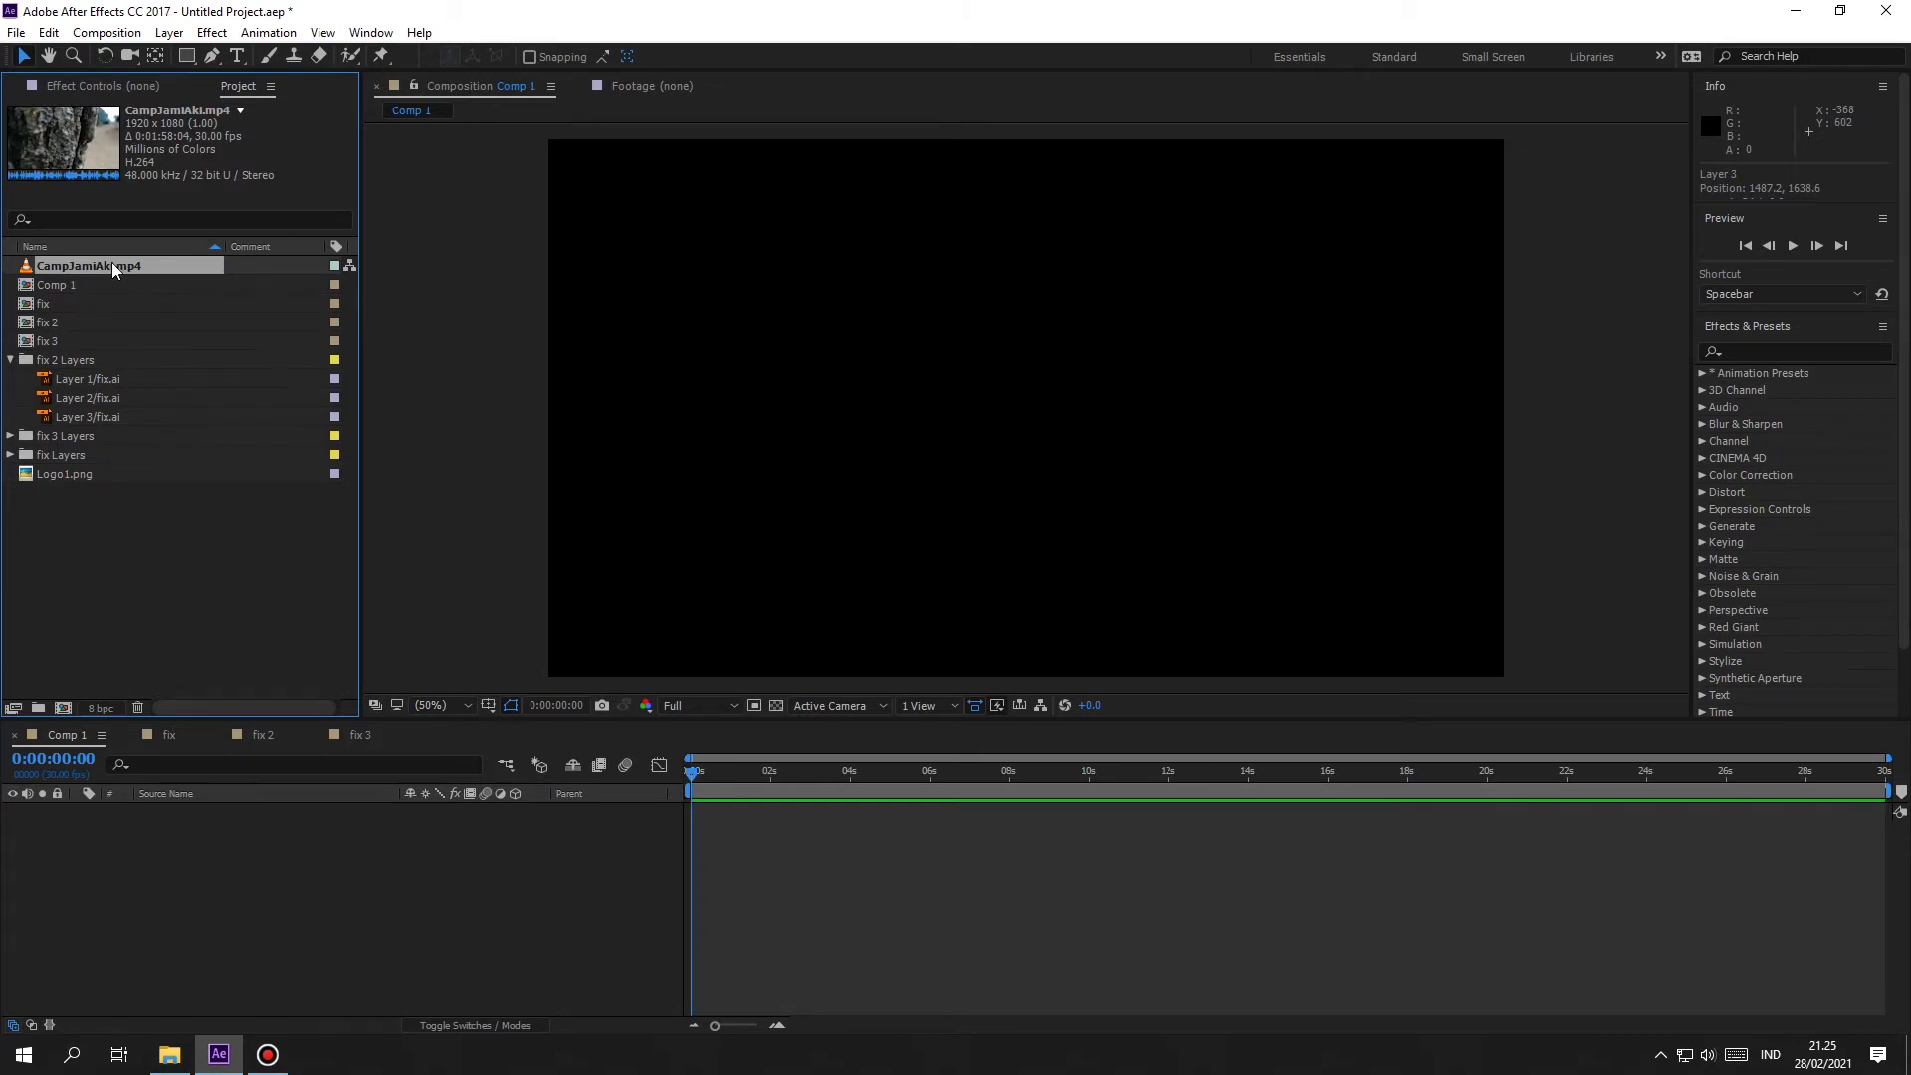
left_click_drag(114, 262, 185, 841)
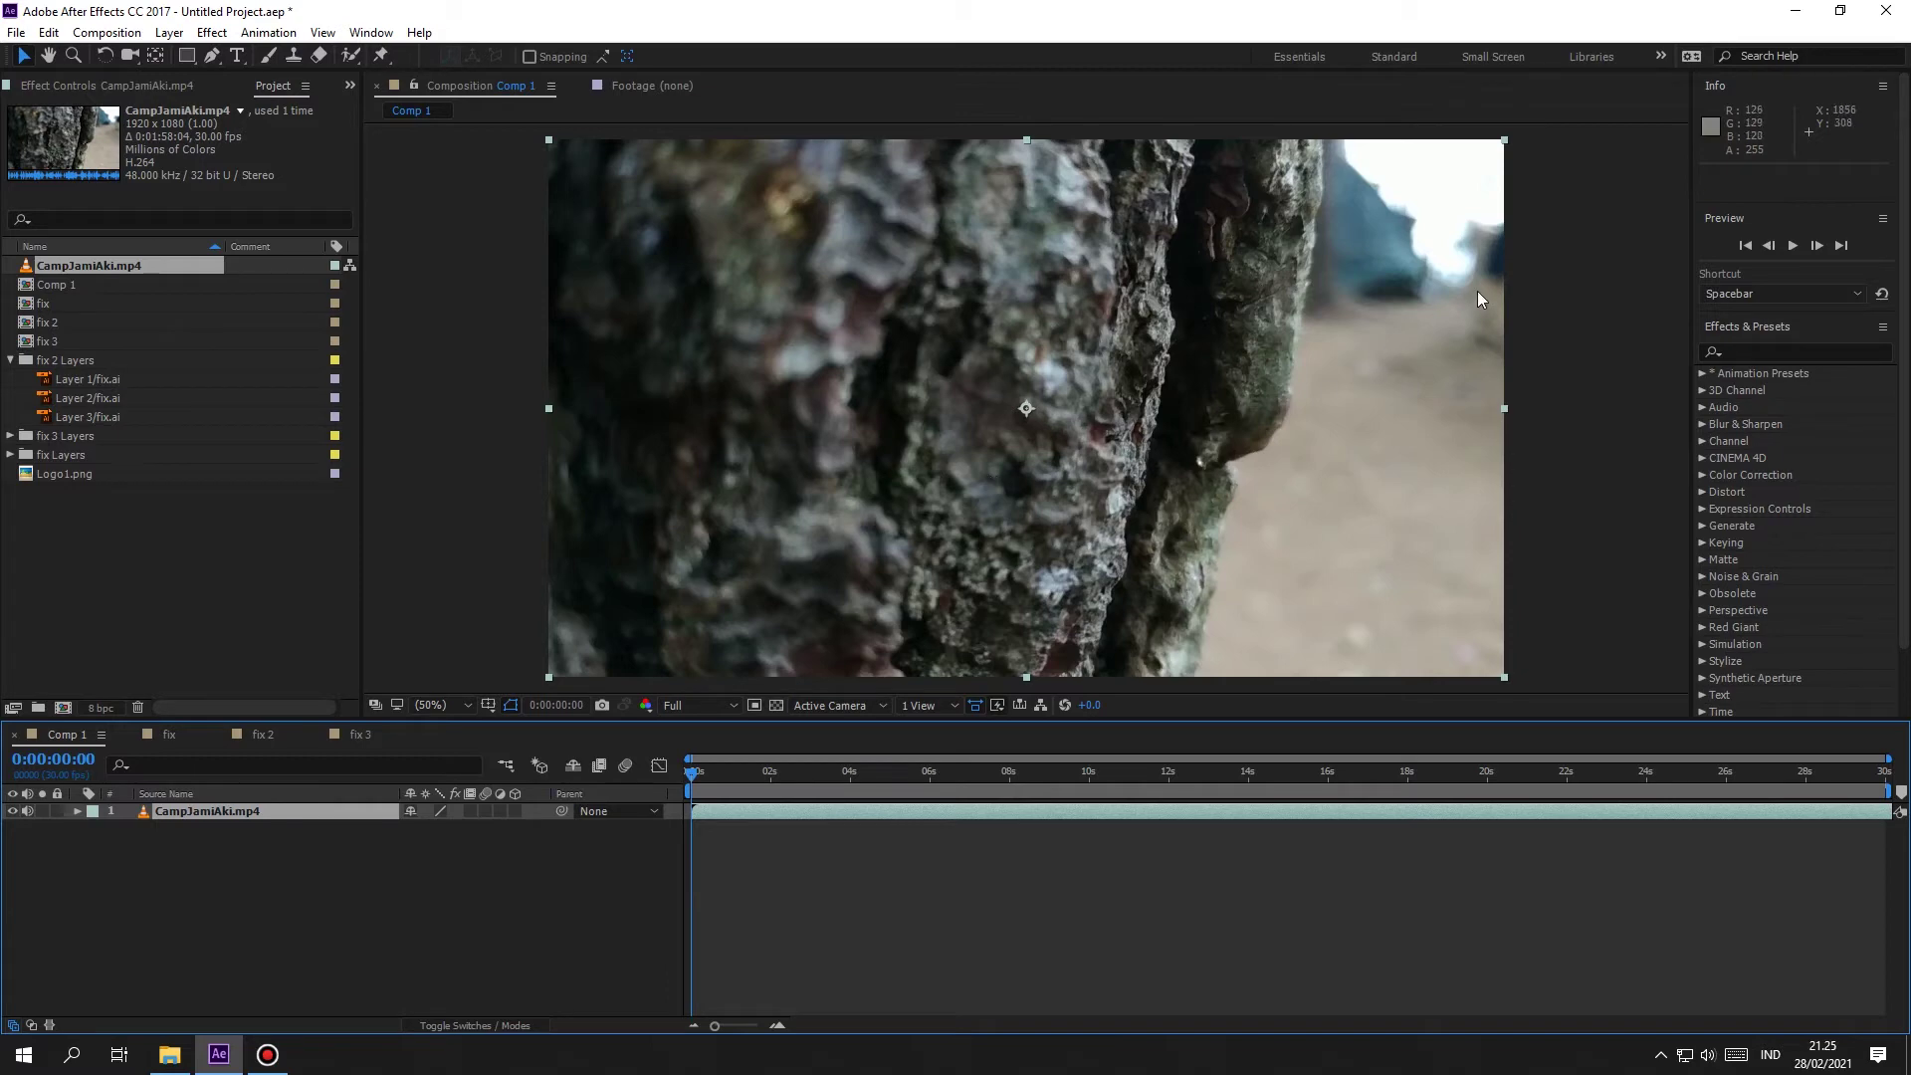
Step: Preview Comp 1, pausing at 0:00:03:24 and resuming playback until 0:00:10:27
left_click(1793, 247)
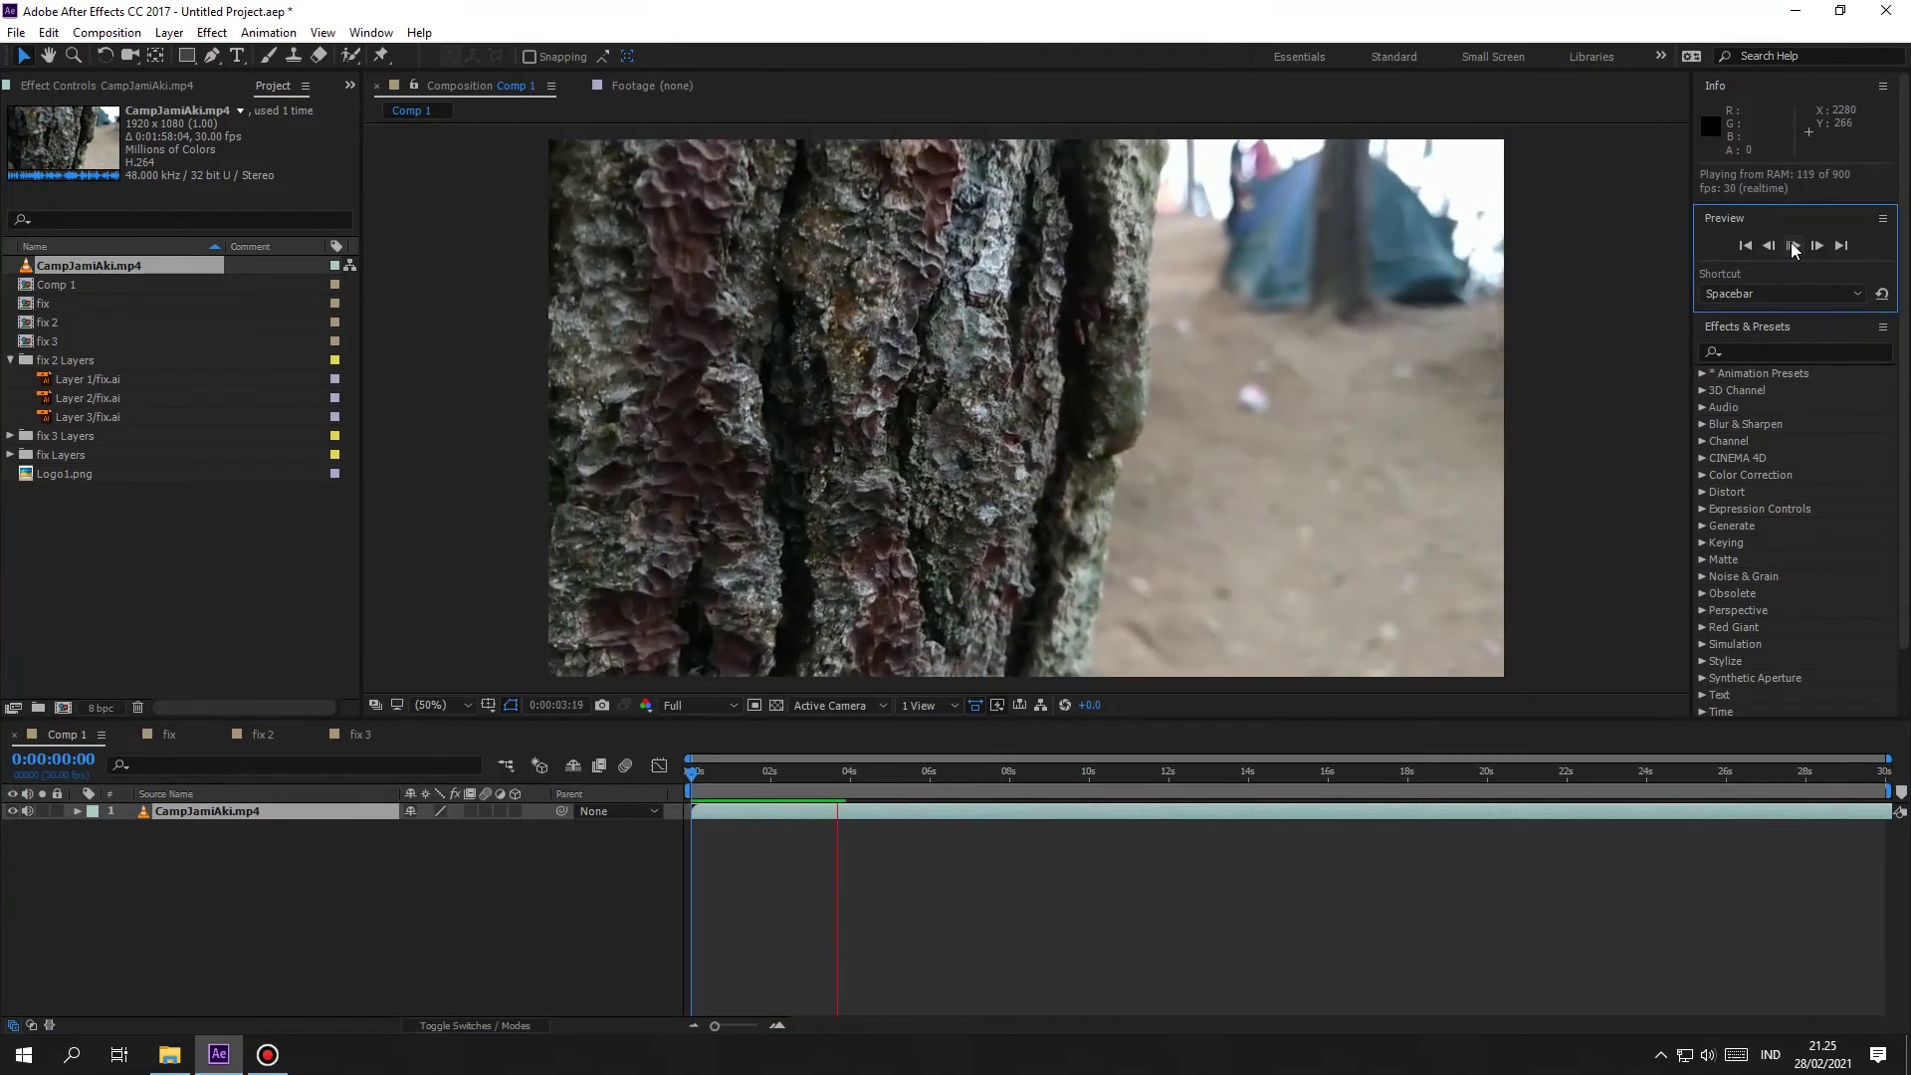
left_click(1793, 247)
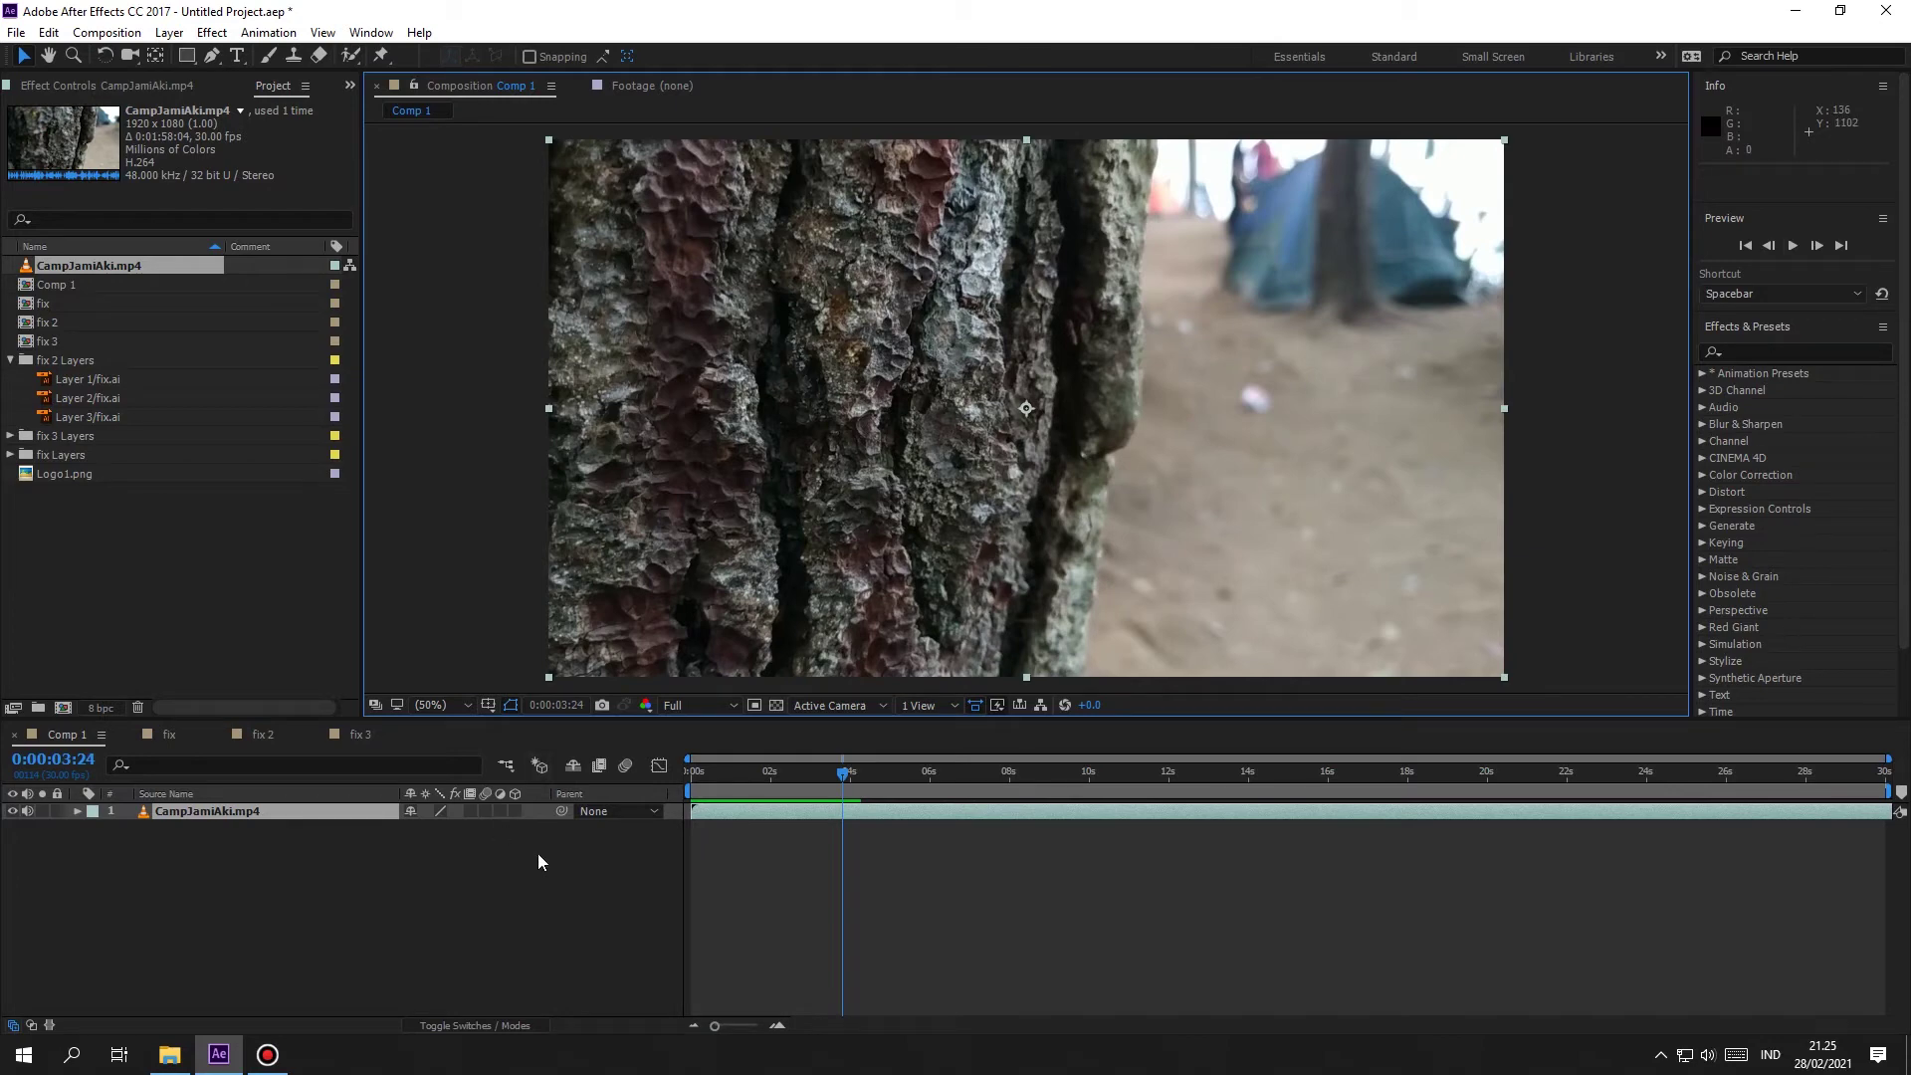
key("space")
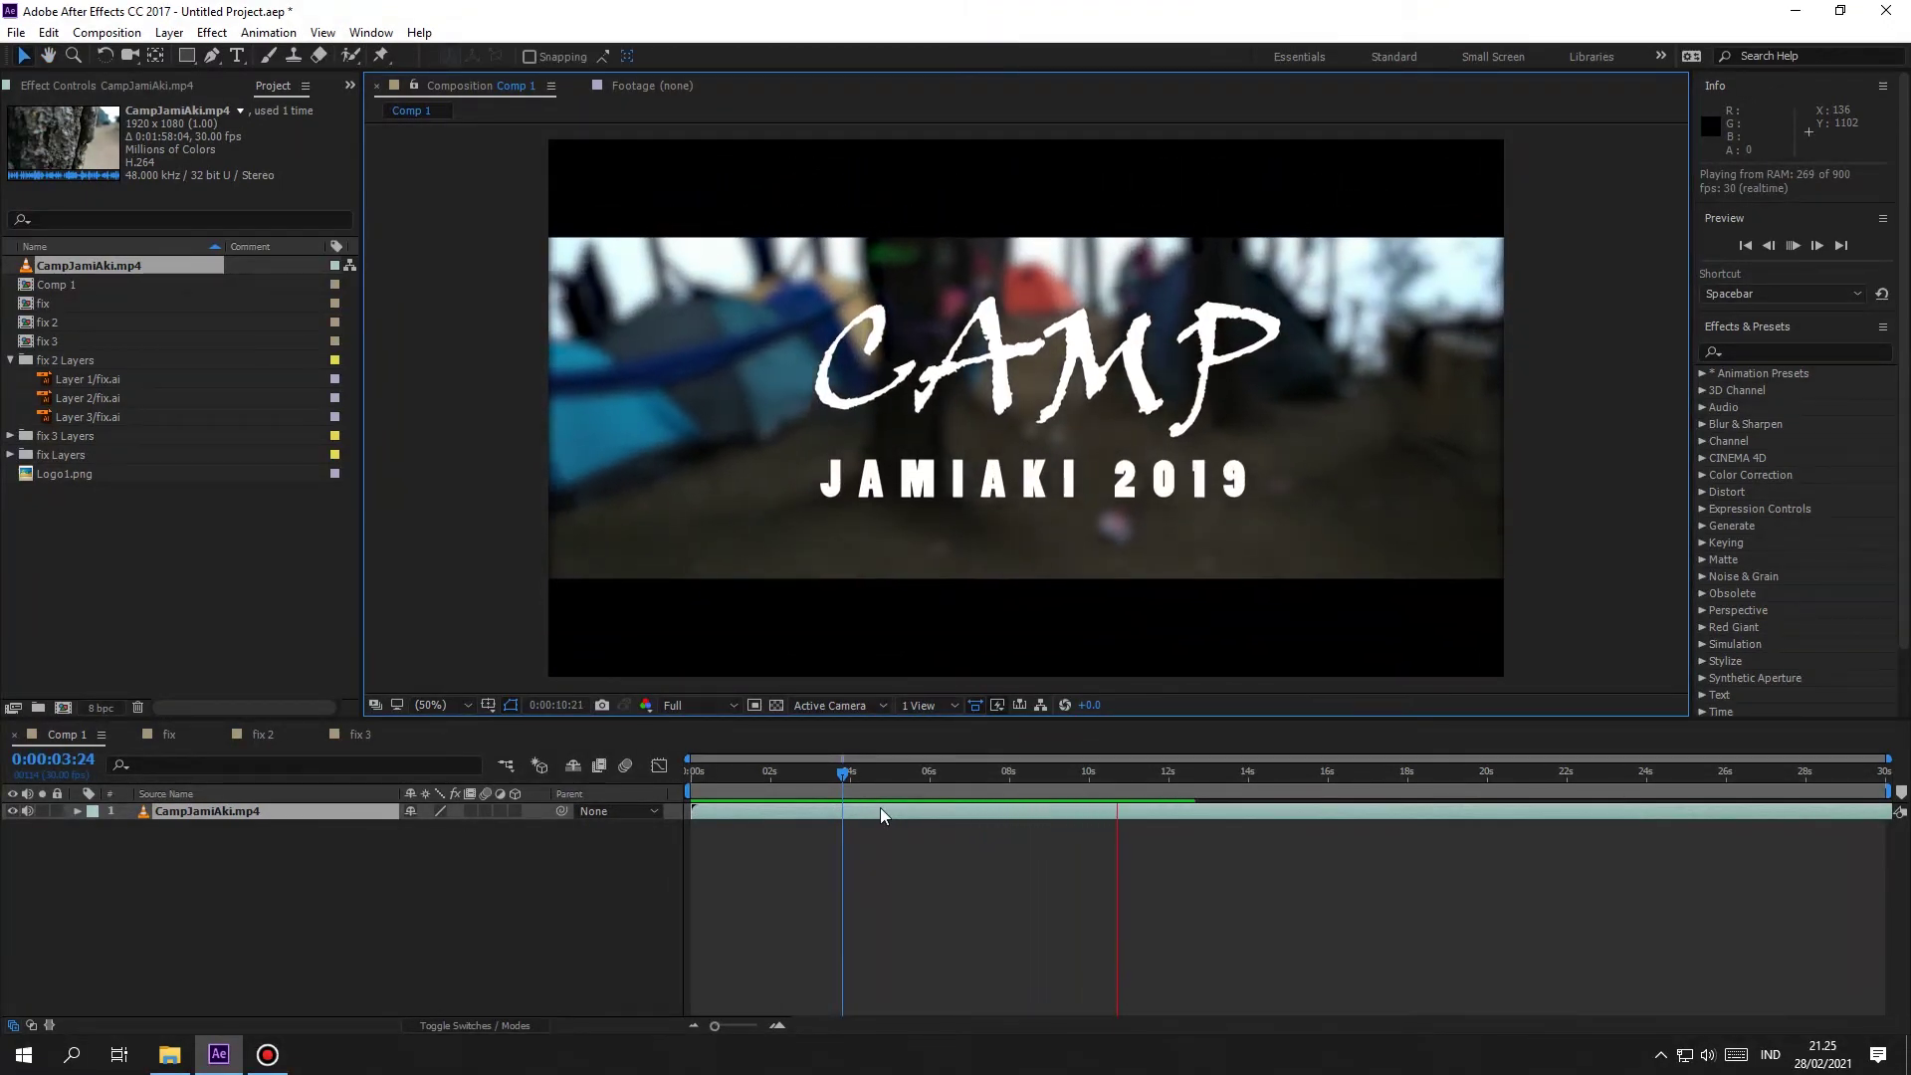
key("space")
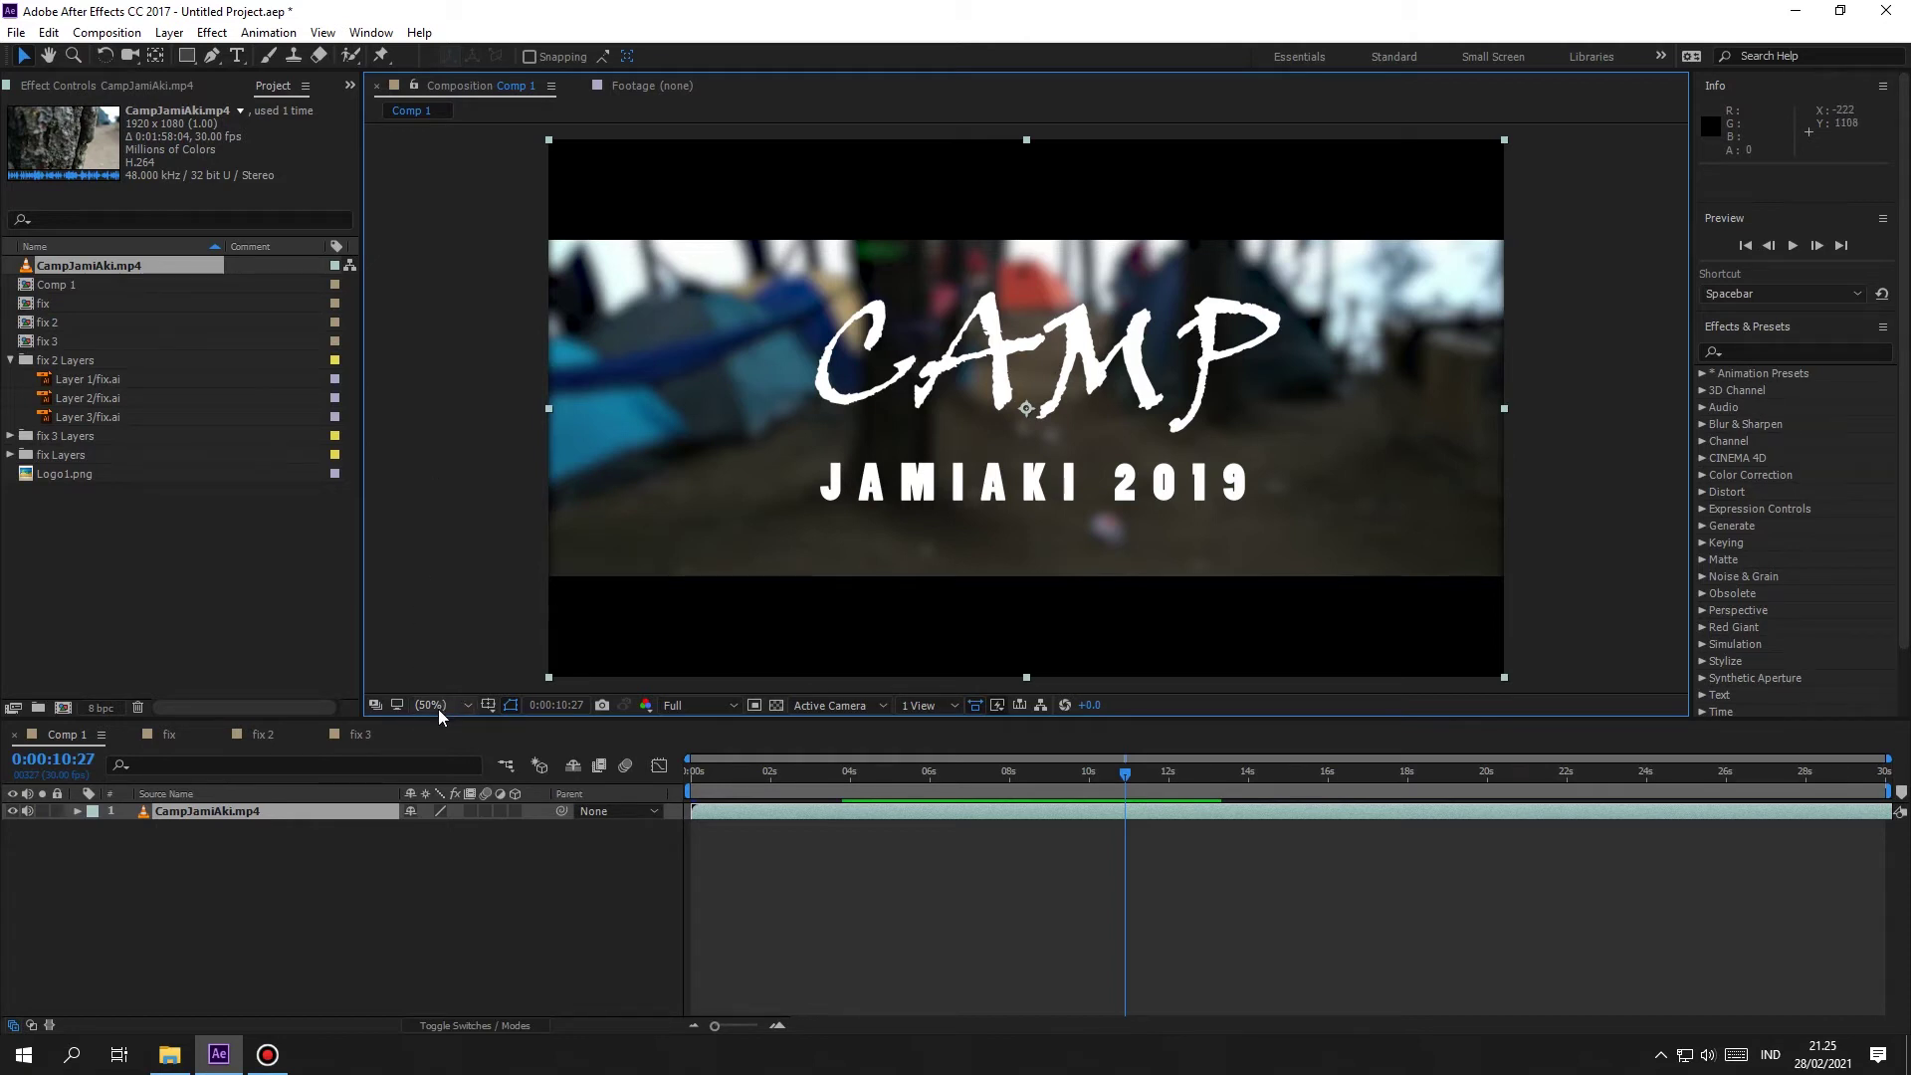
Step: Deselect the video layer and try the composition view at 50% and 100% magnification
left_click(459, 636)
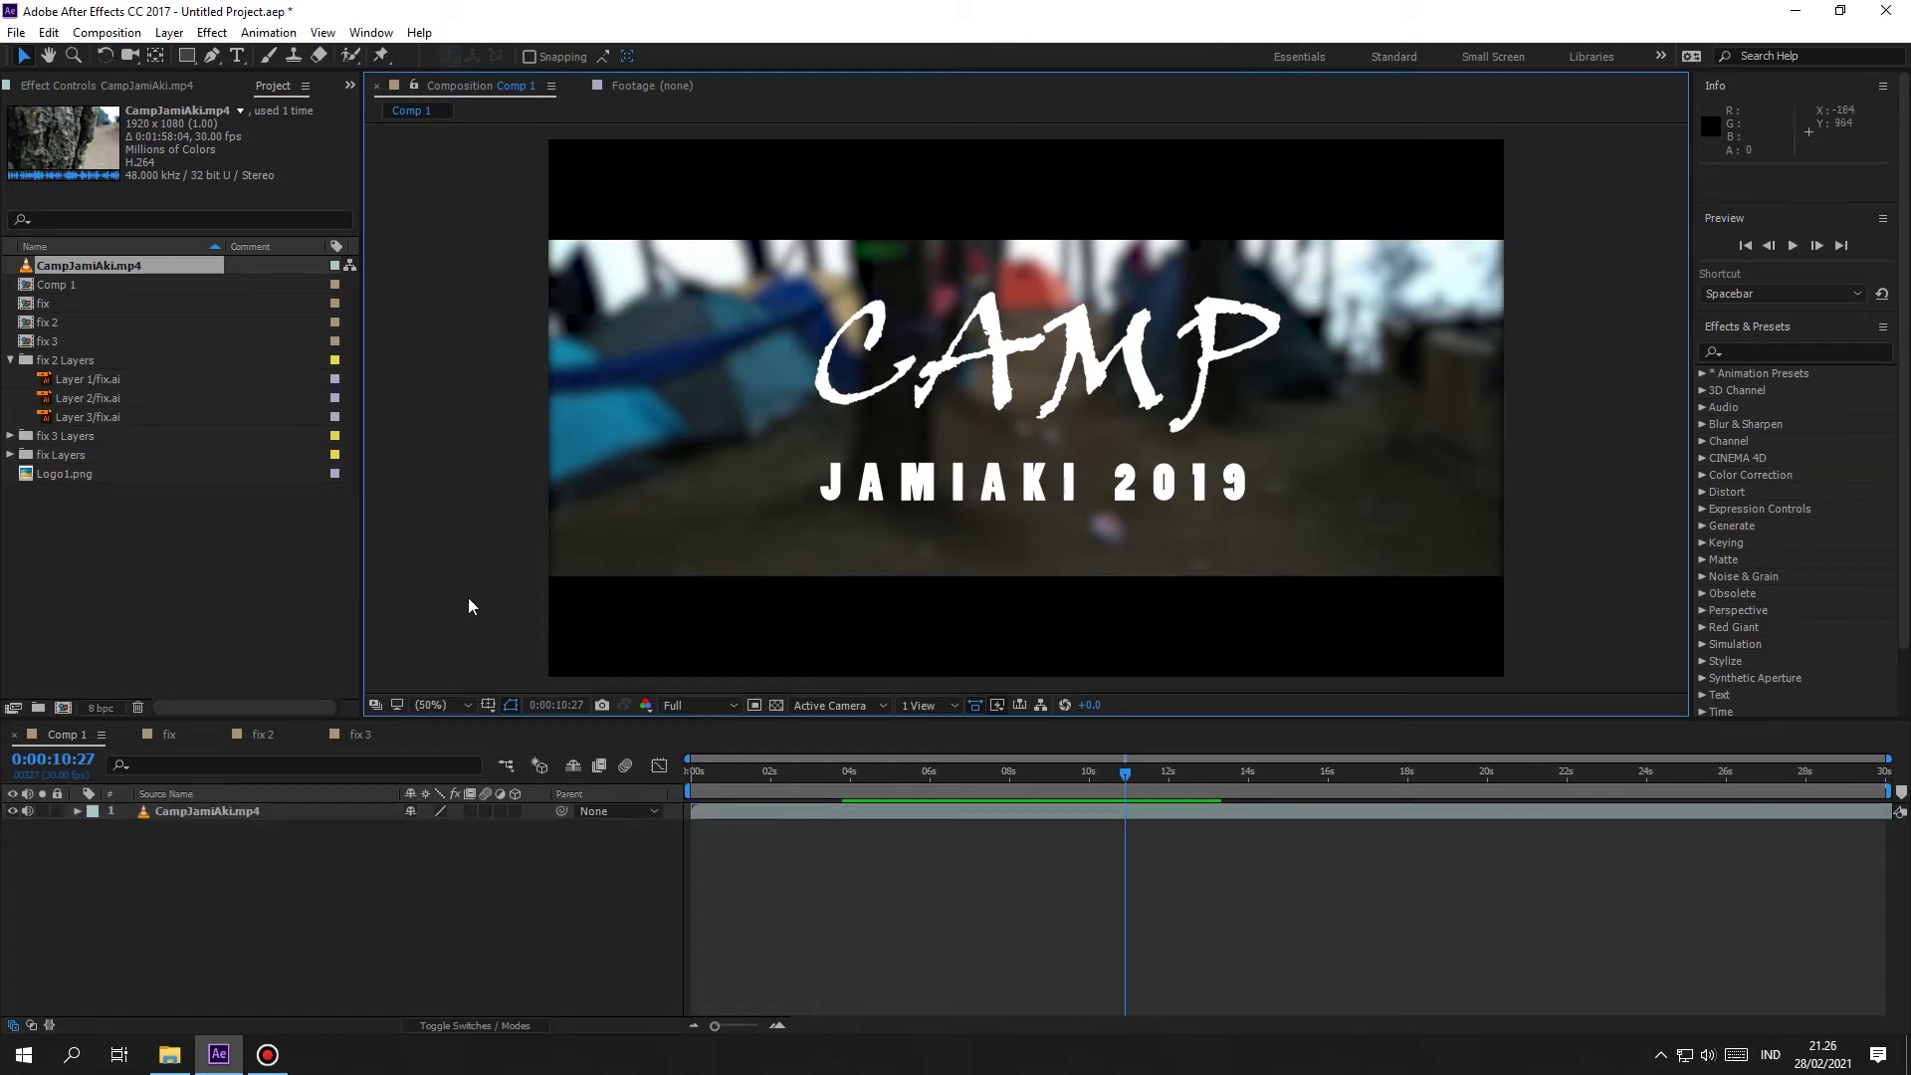
left_click(438, 704)
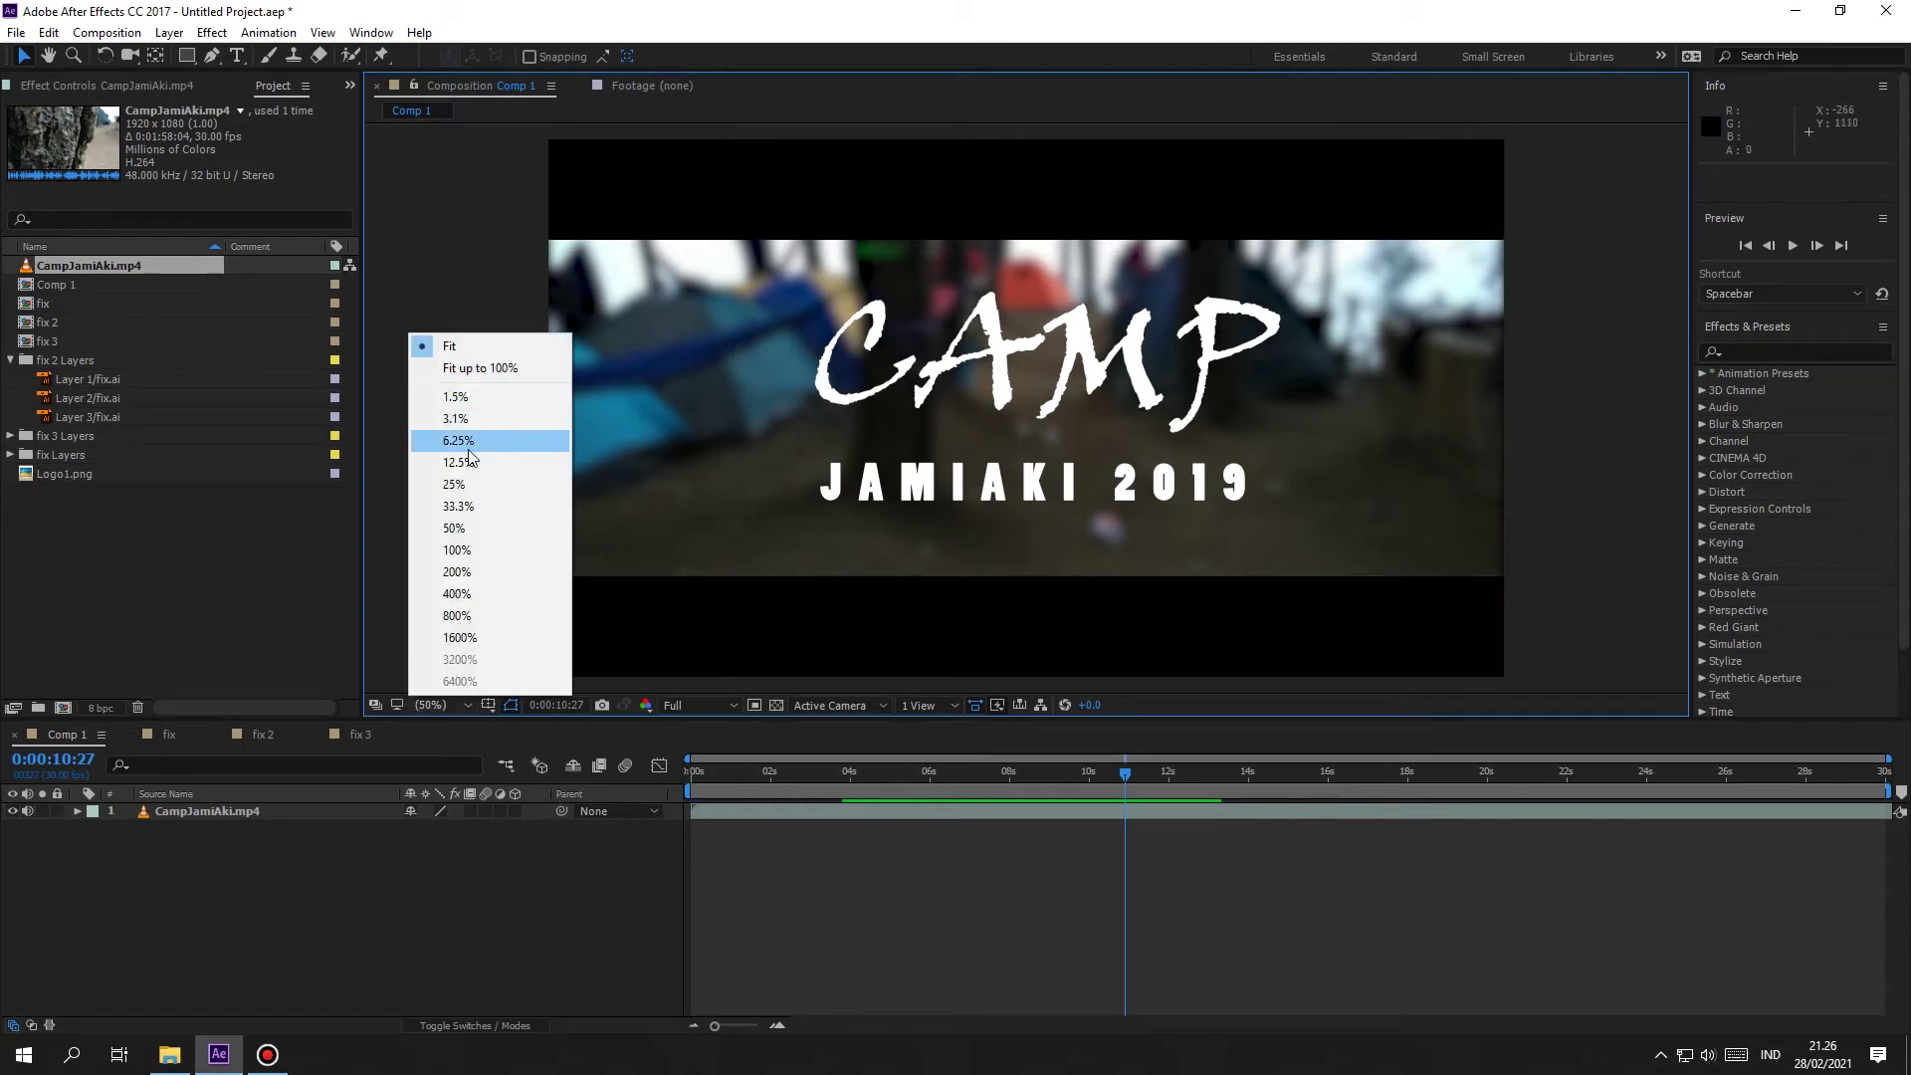
left_click(467, 530)
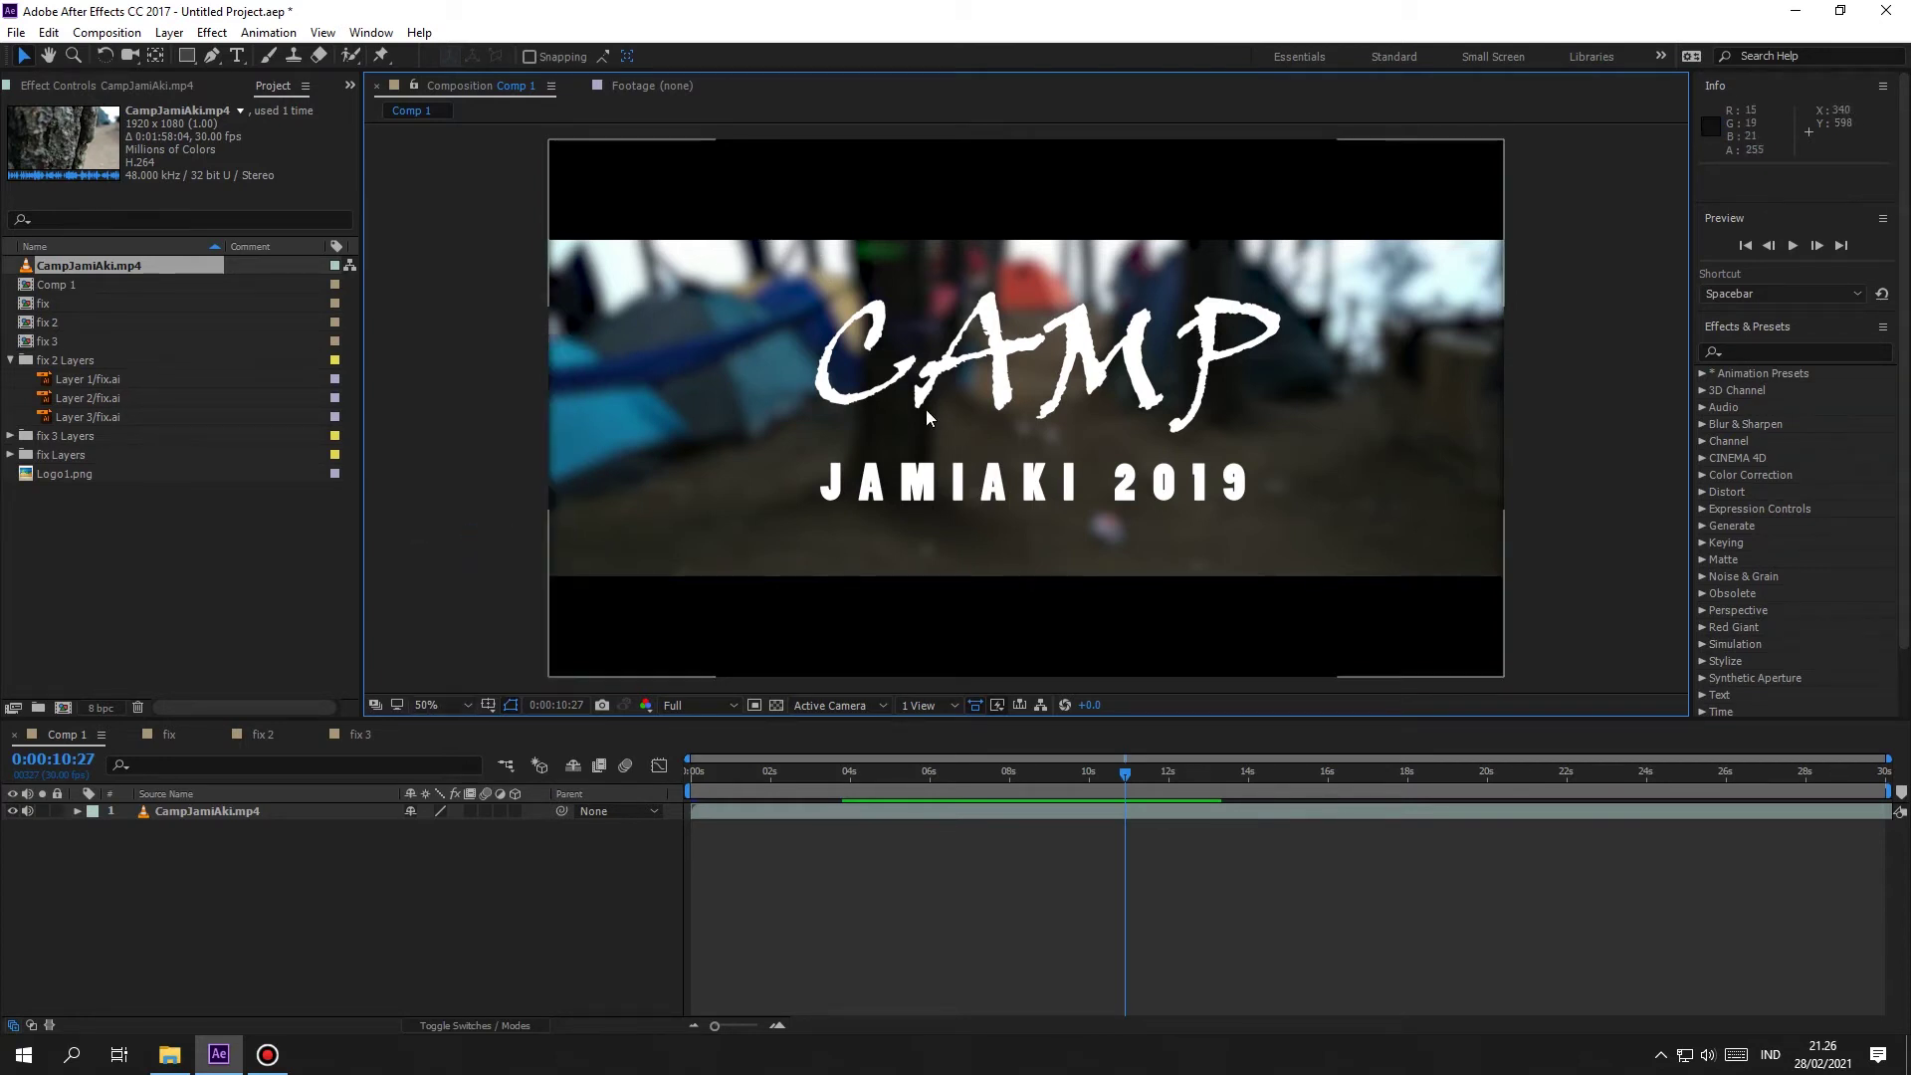
left_click(452, 692)
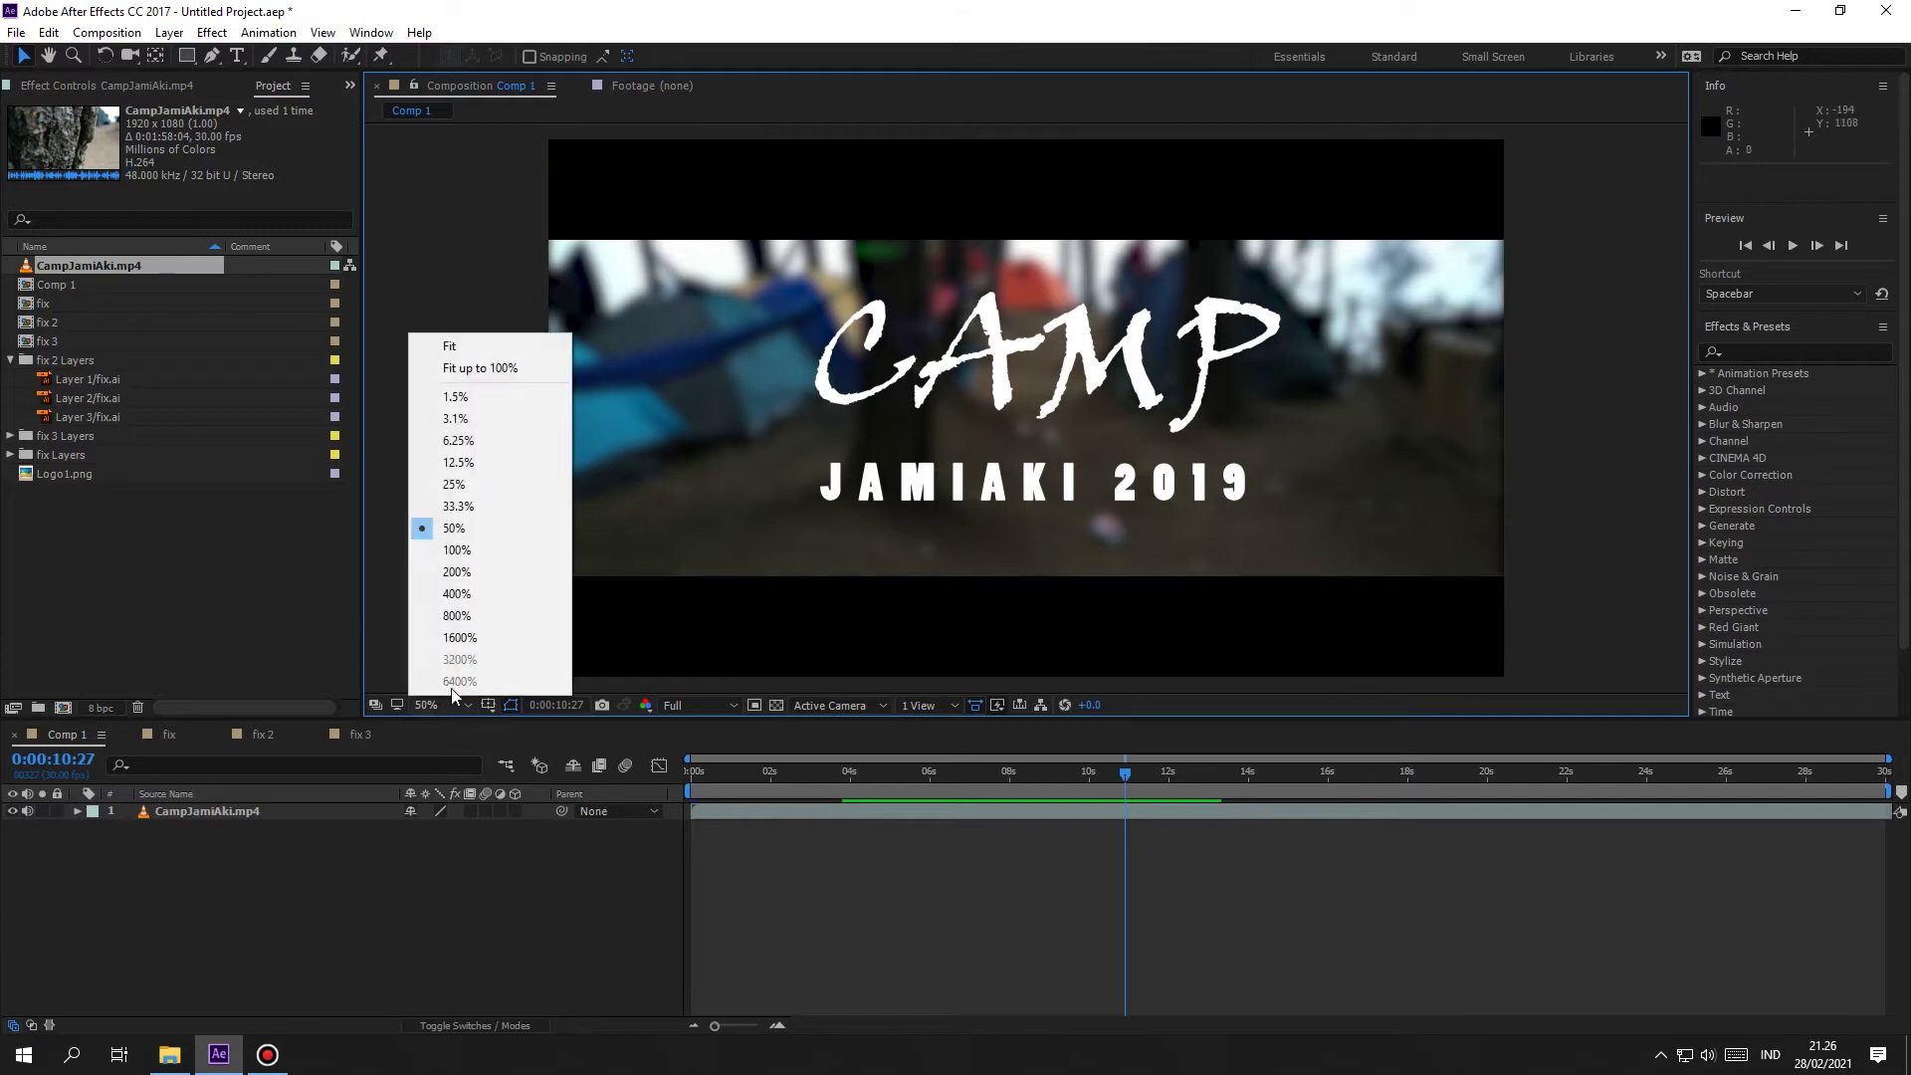
left_click(460, 549)
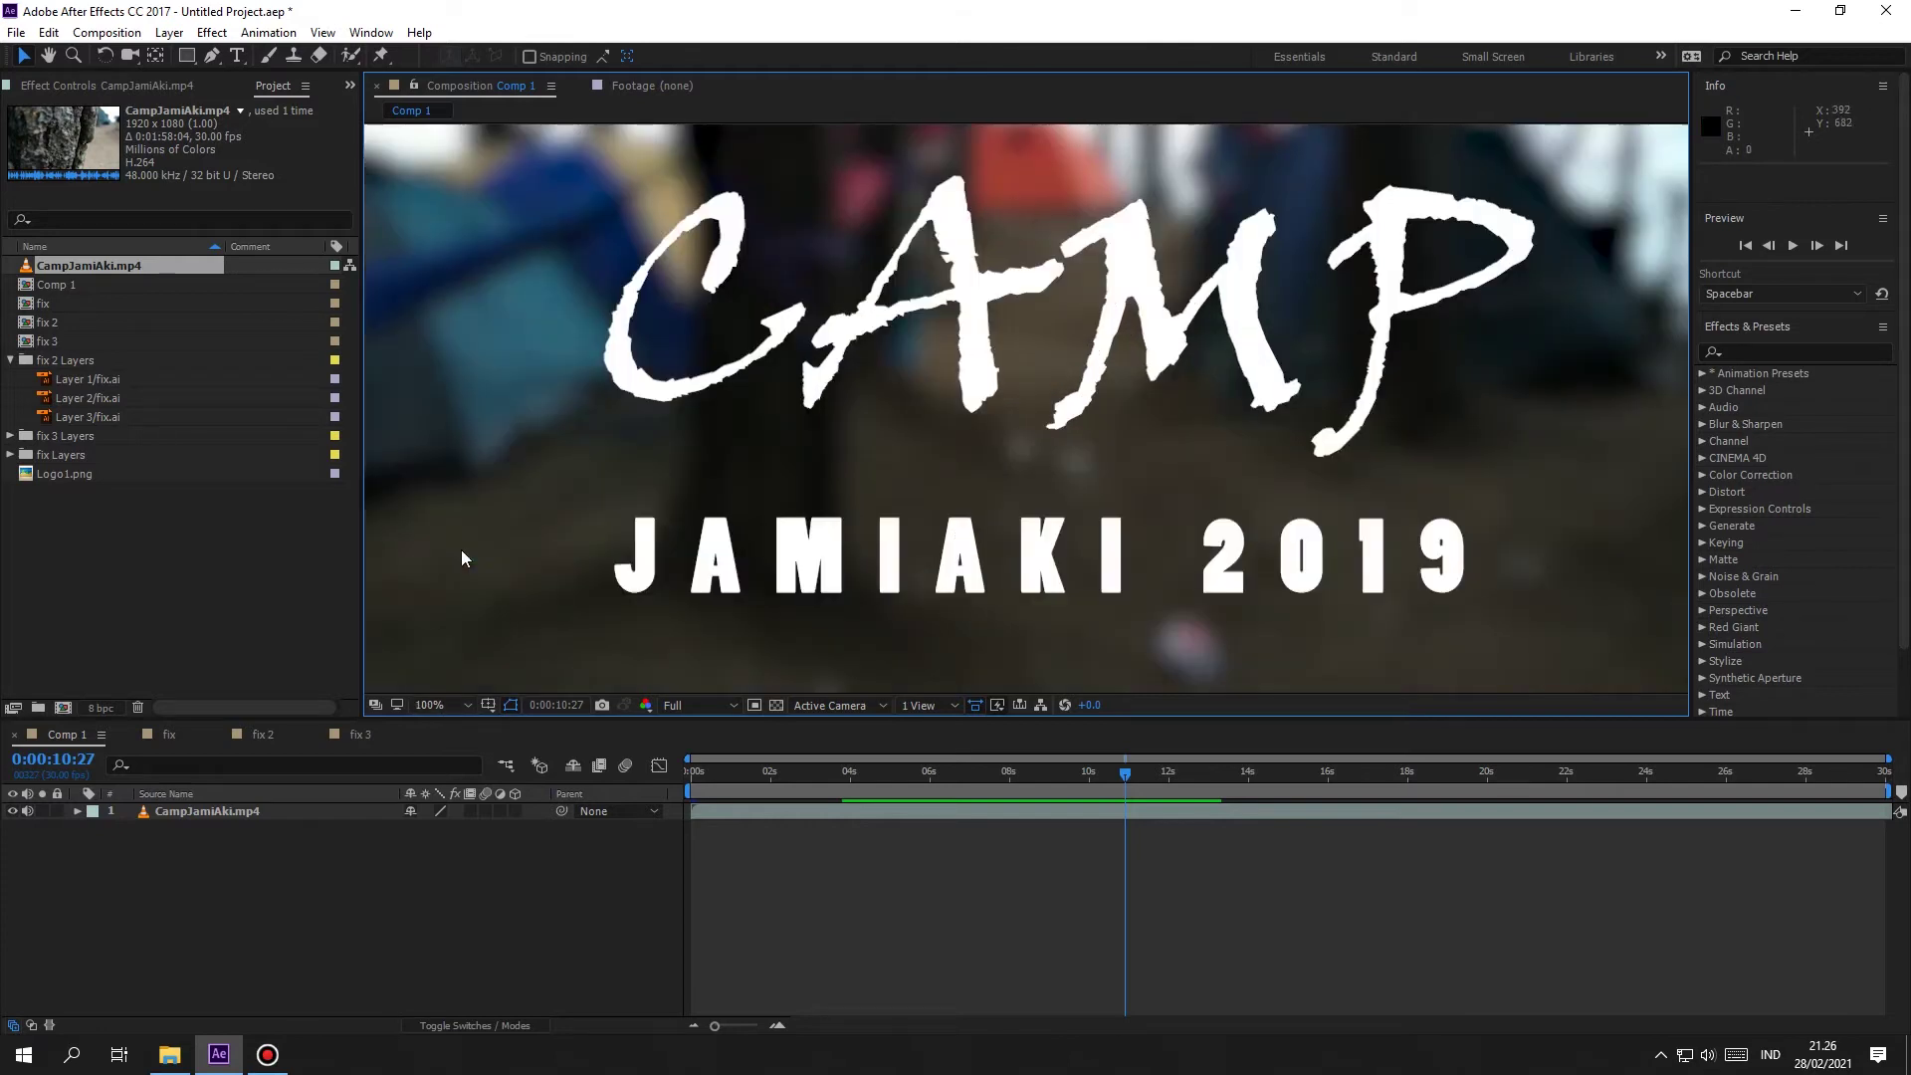
Step: Set the composition view's magnification to Fit and make the viewer area slightly taller
left_click(444, 700)
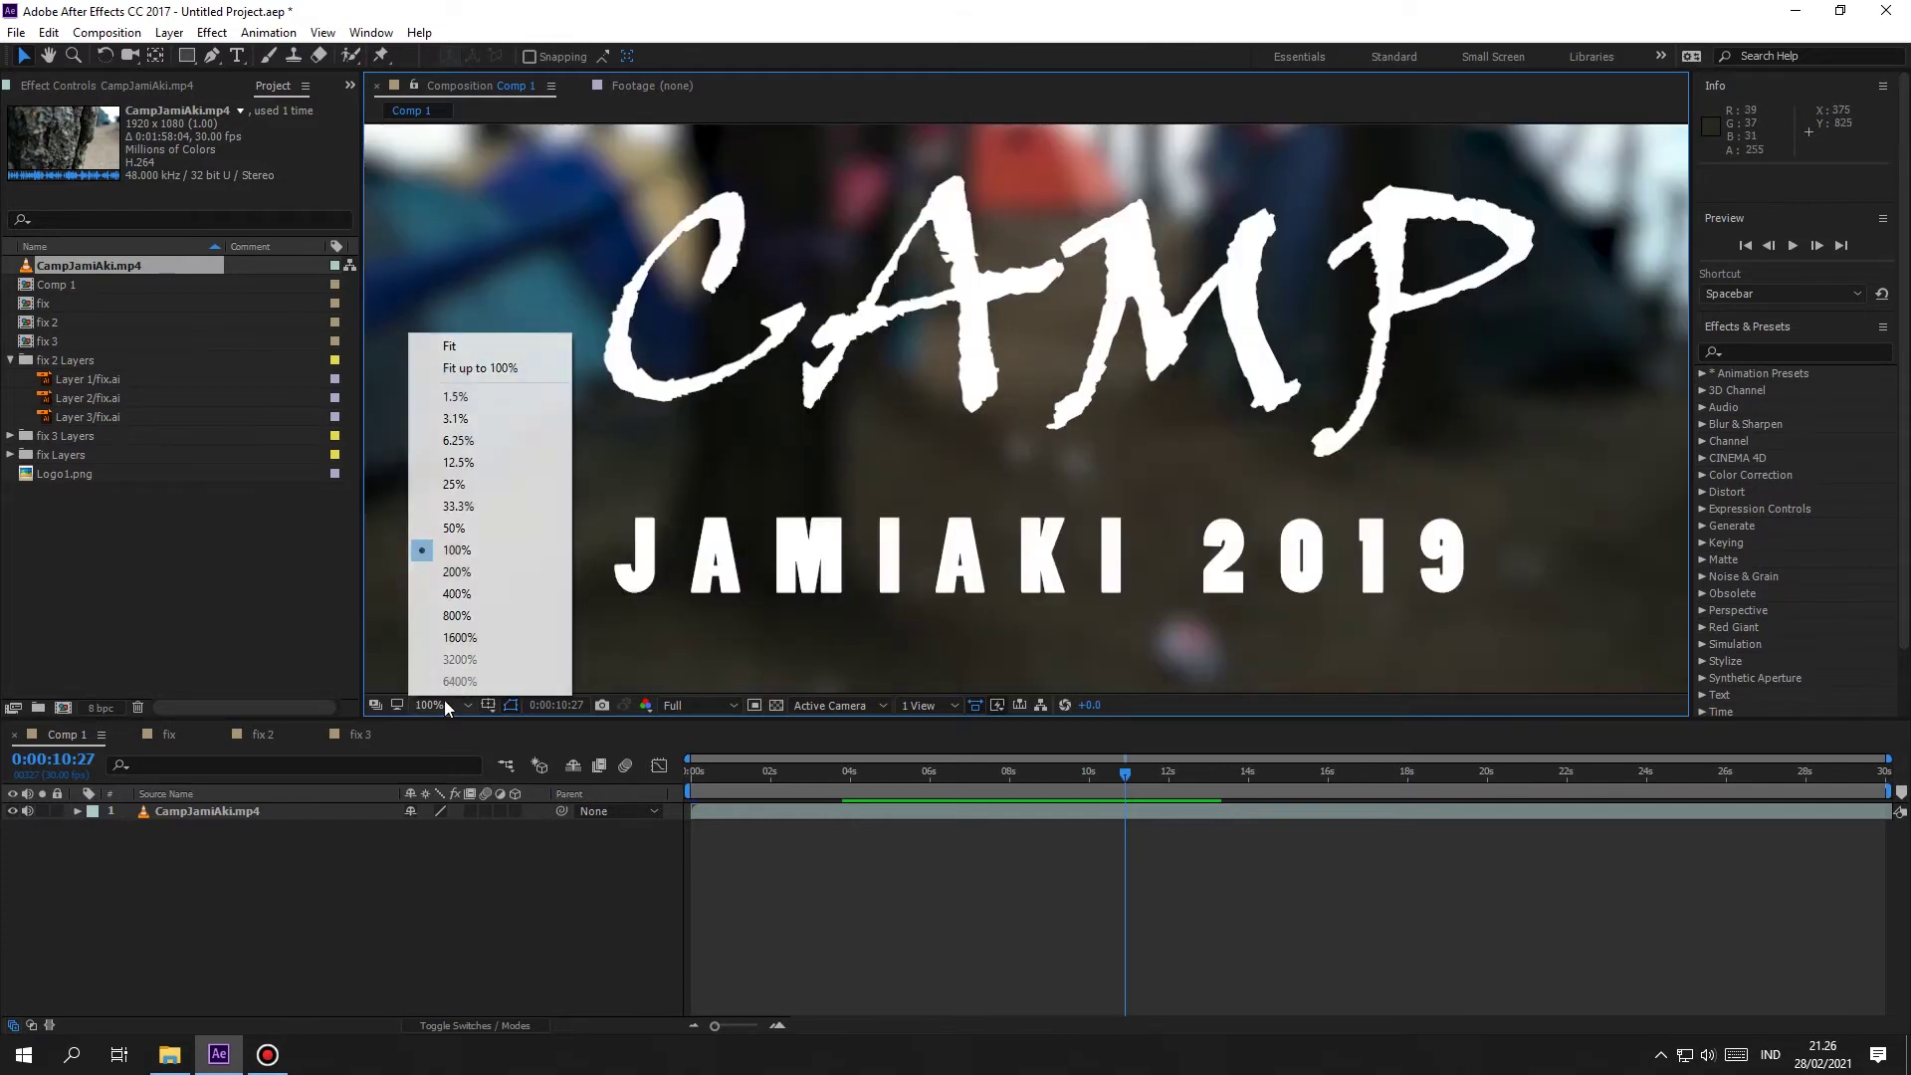
left_click(470, 347)
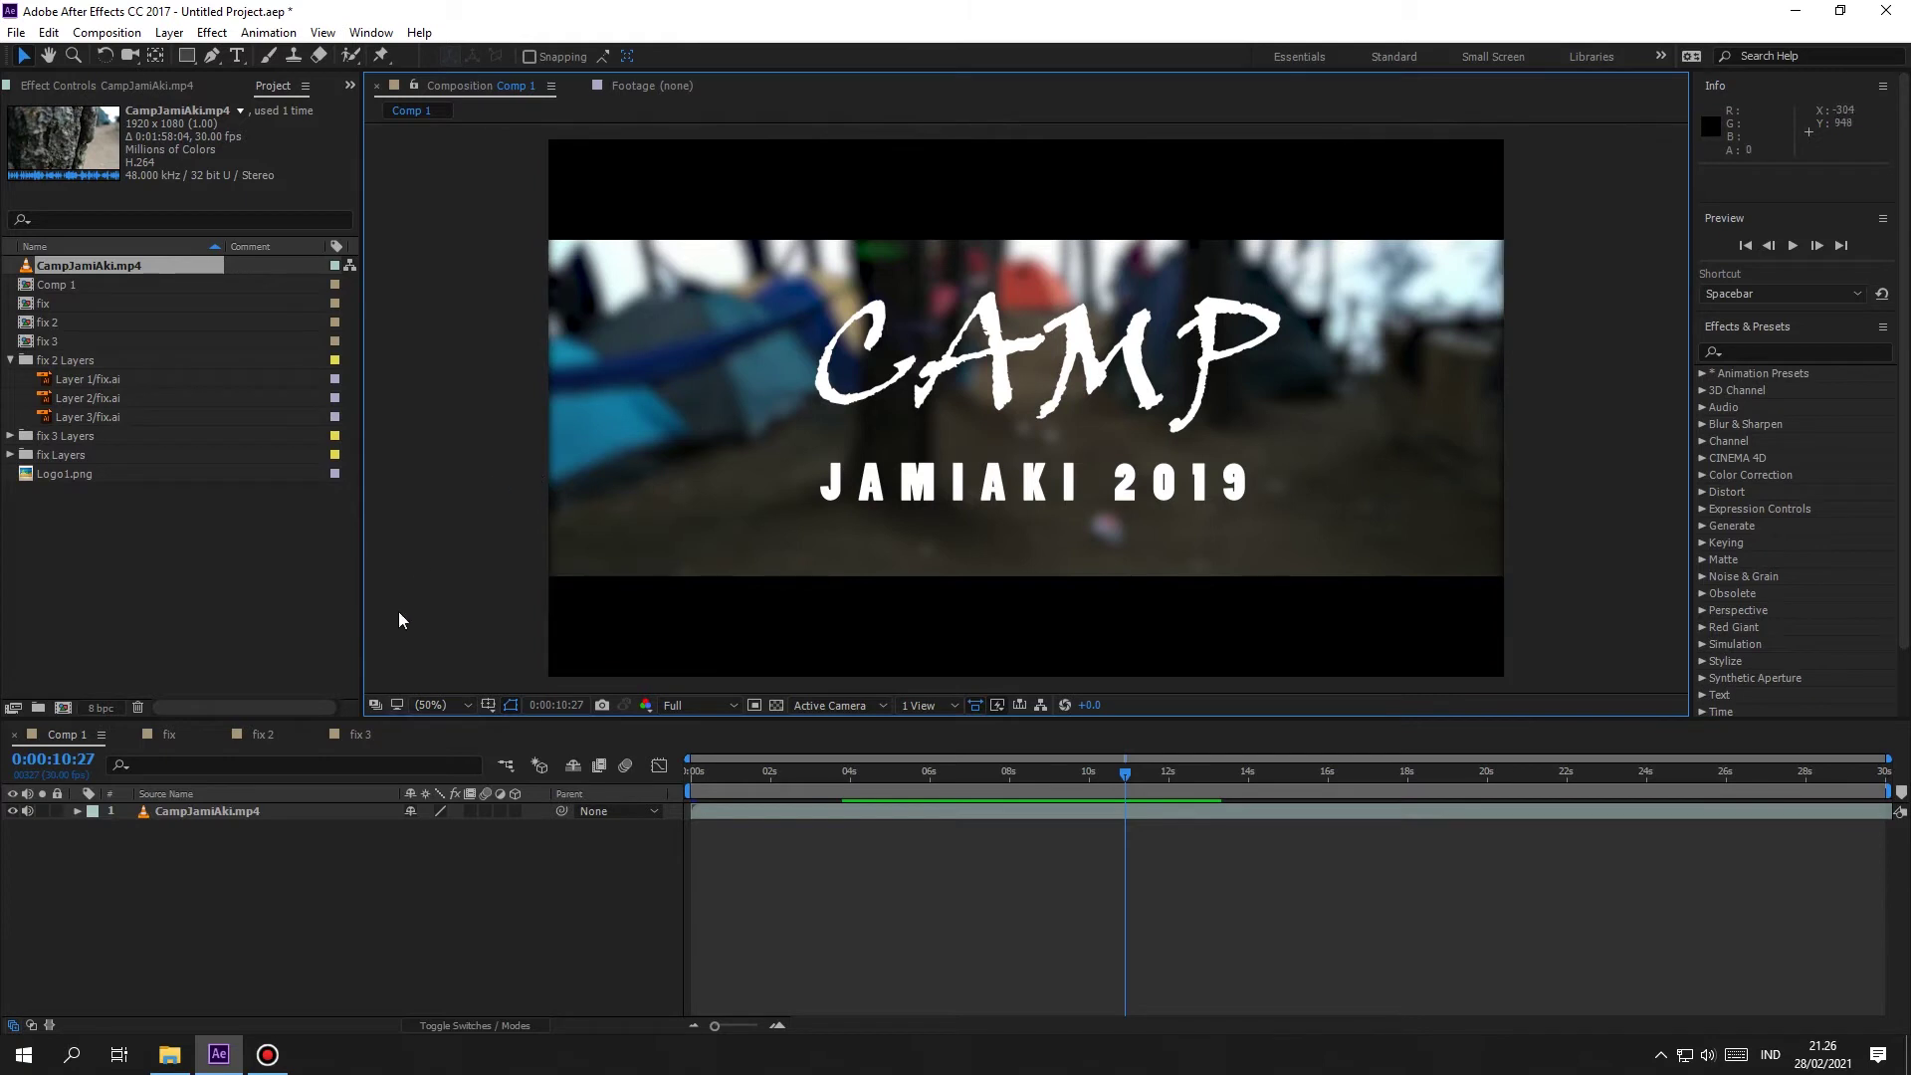
left_click_drag(424, 719, 474, 743)
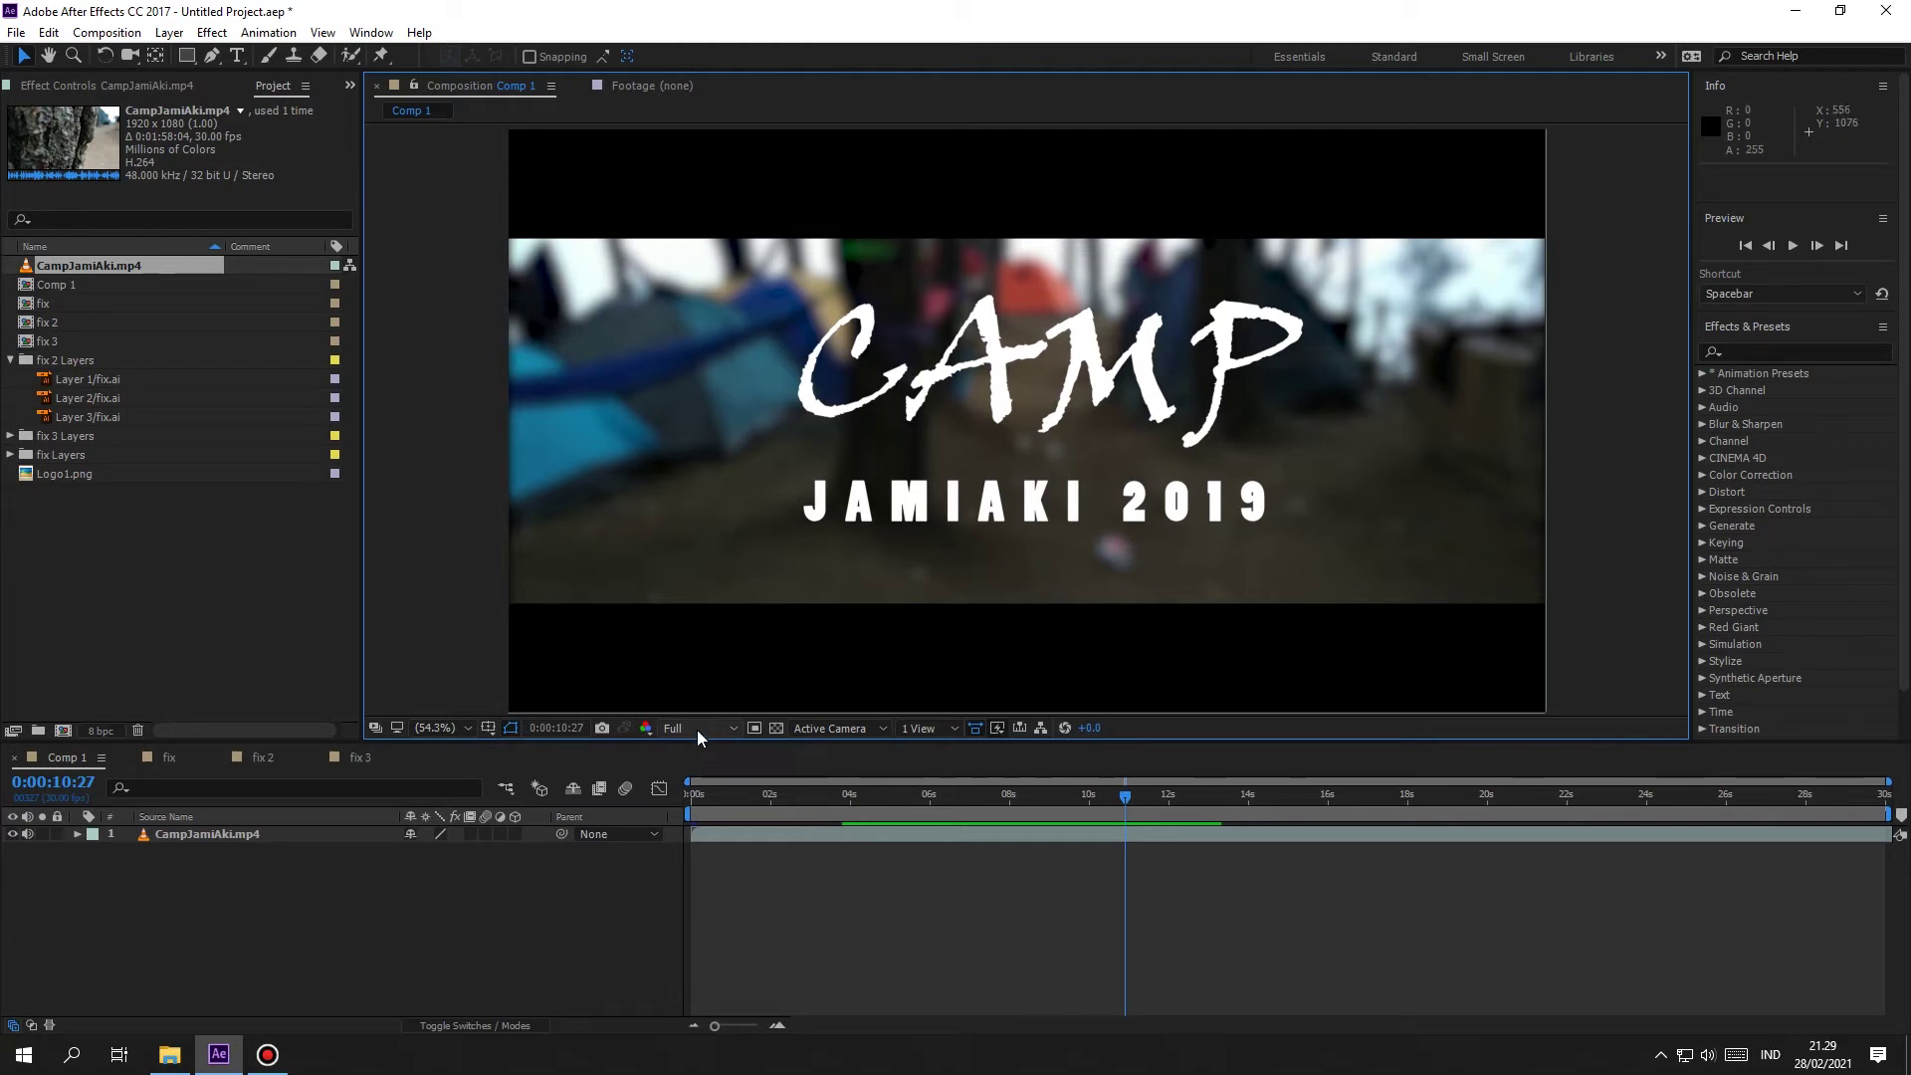
Step: Switch the composition's preview resolution to Quarter to compare image quality, and restore it to Full
left_click(697, 728)
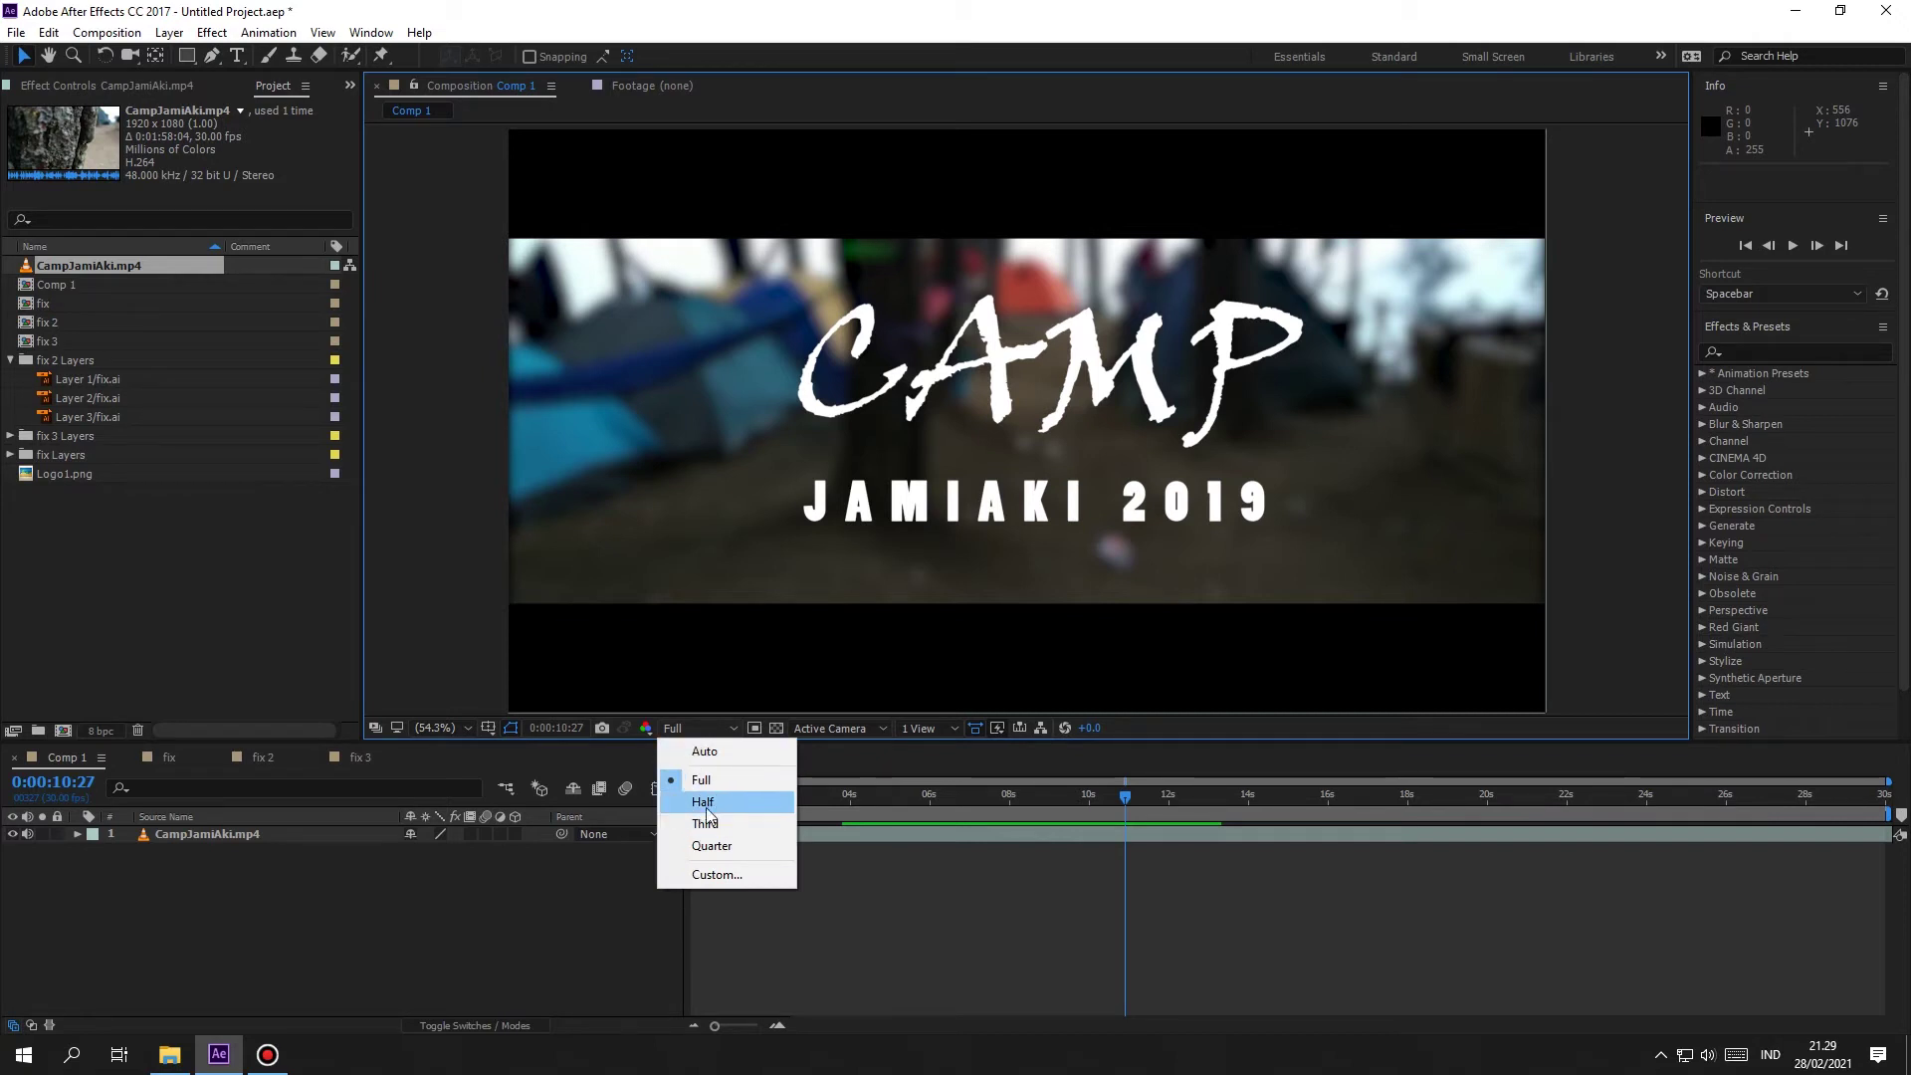
left_click(699, 849)
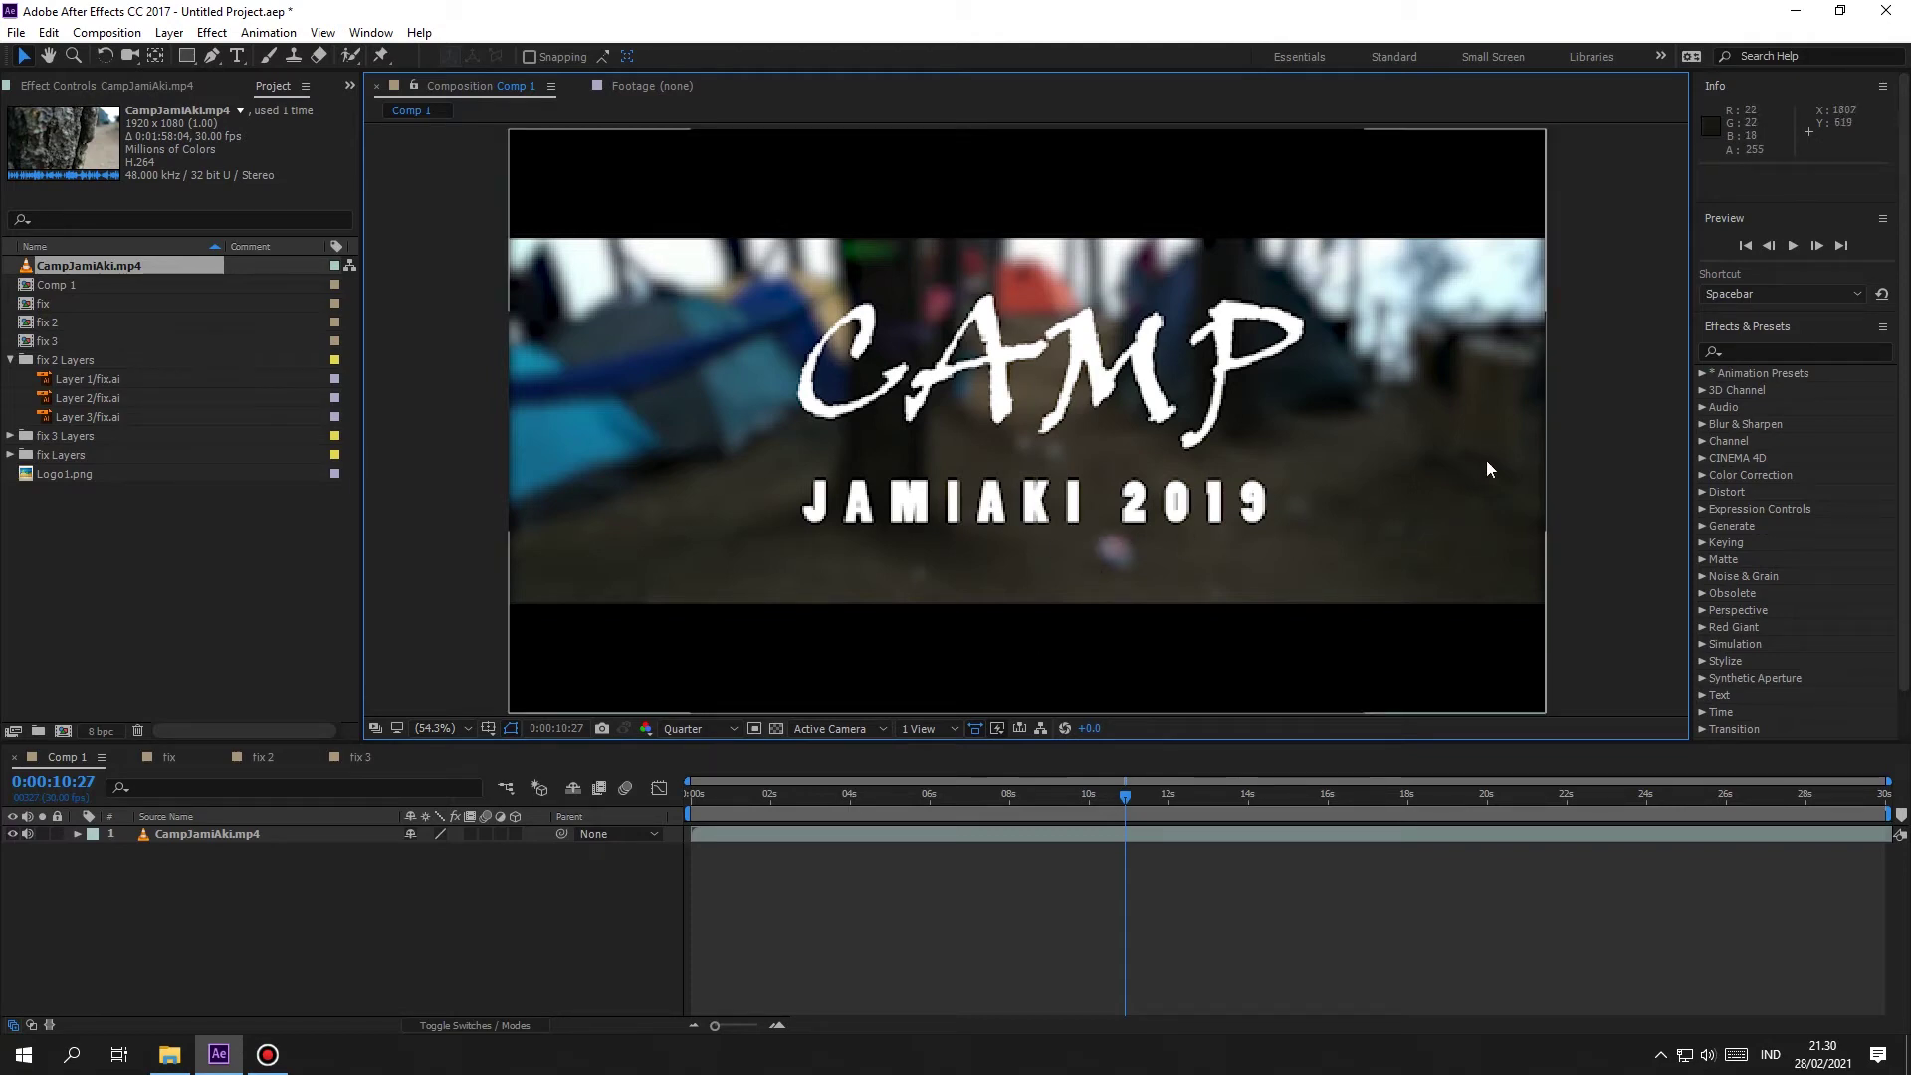
left_click(685, 729)
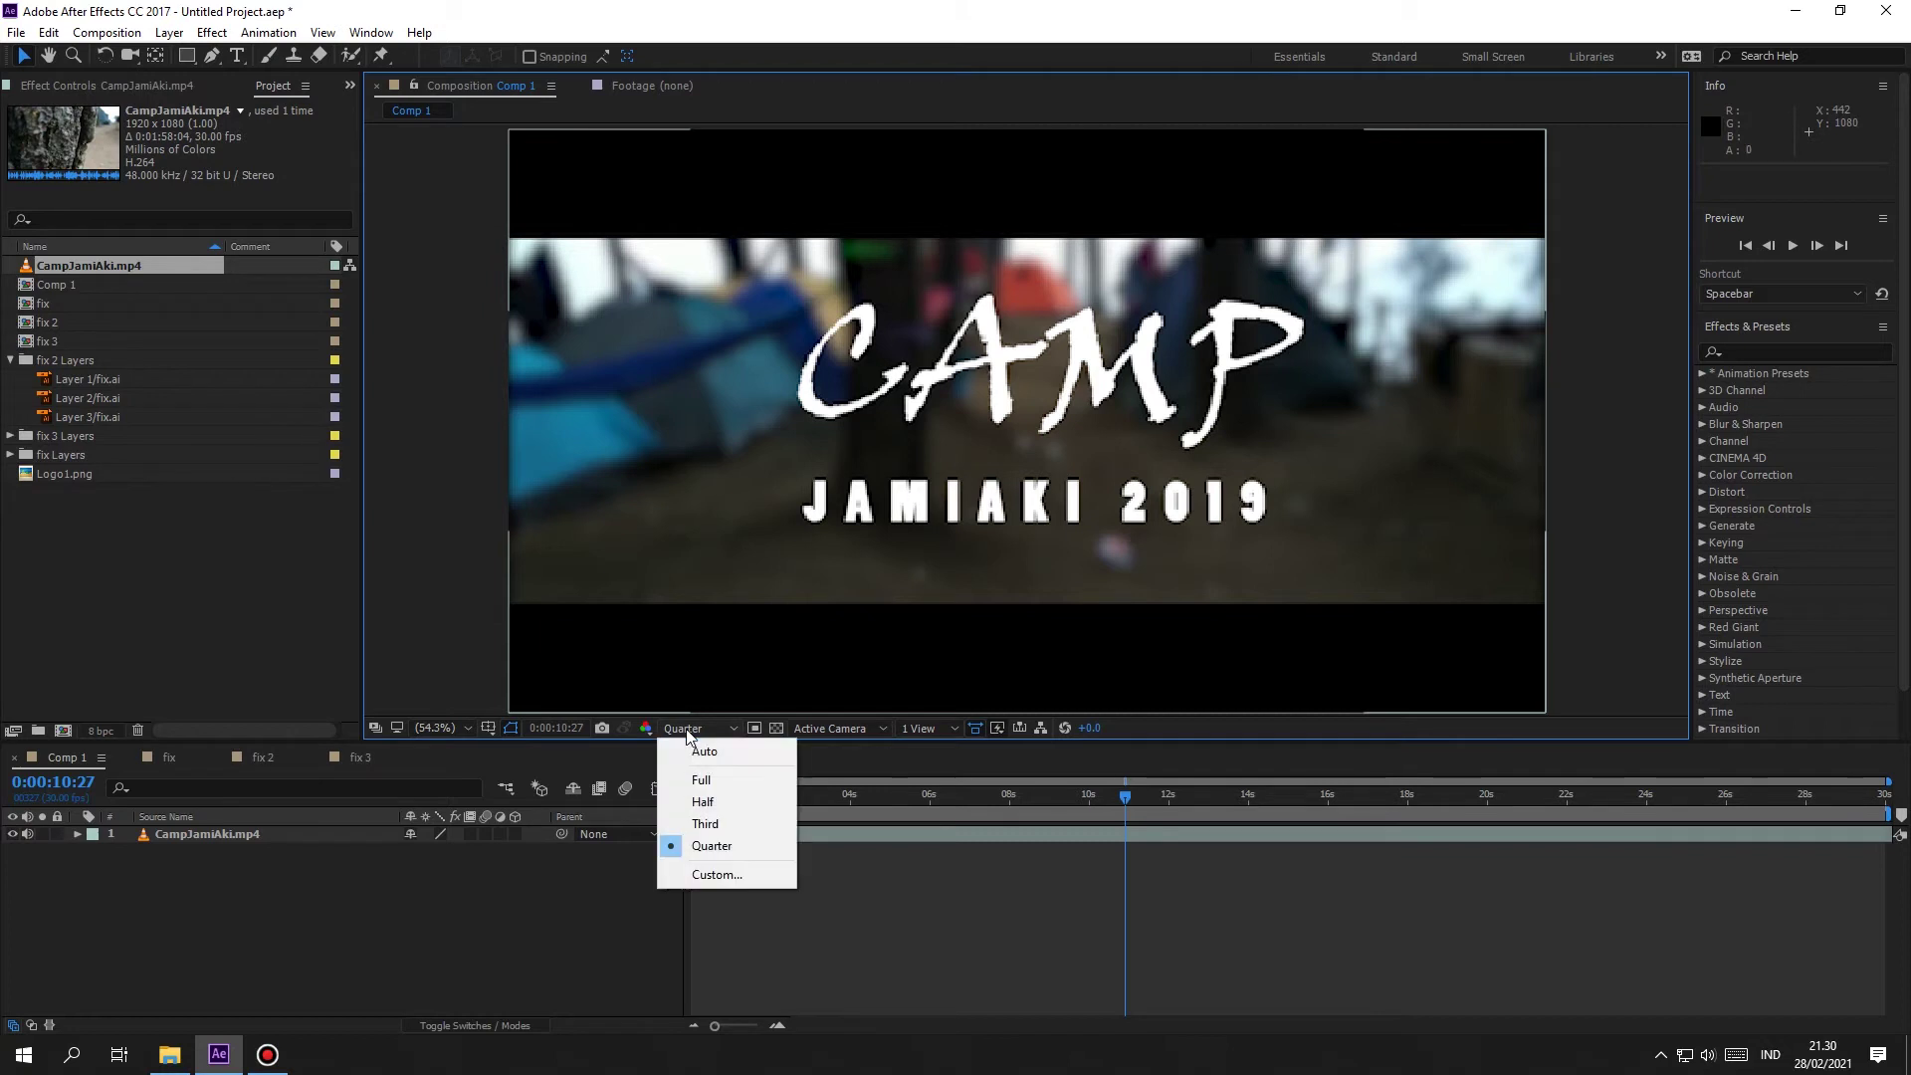
left_click(700, 781)
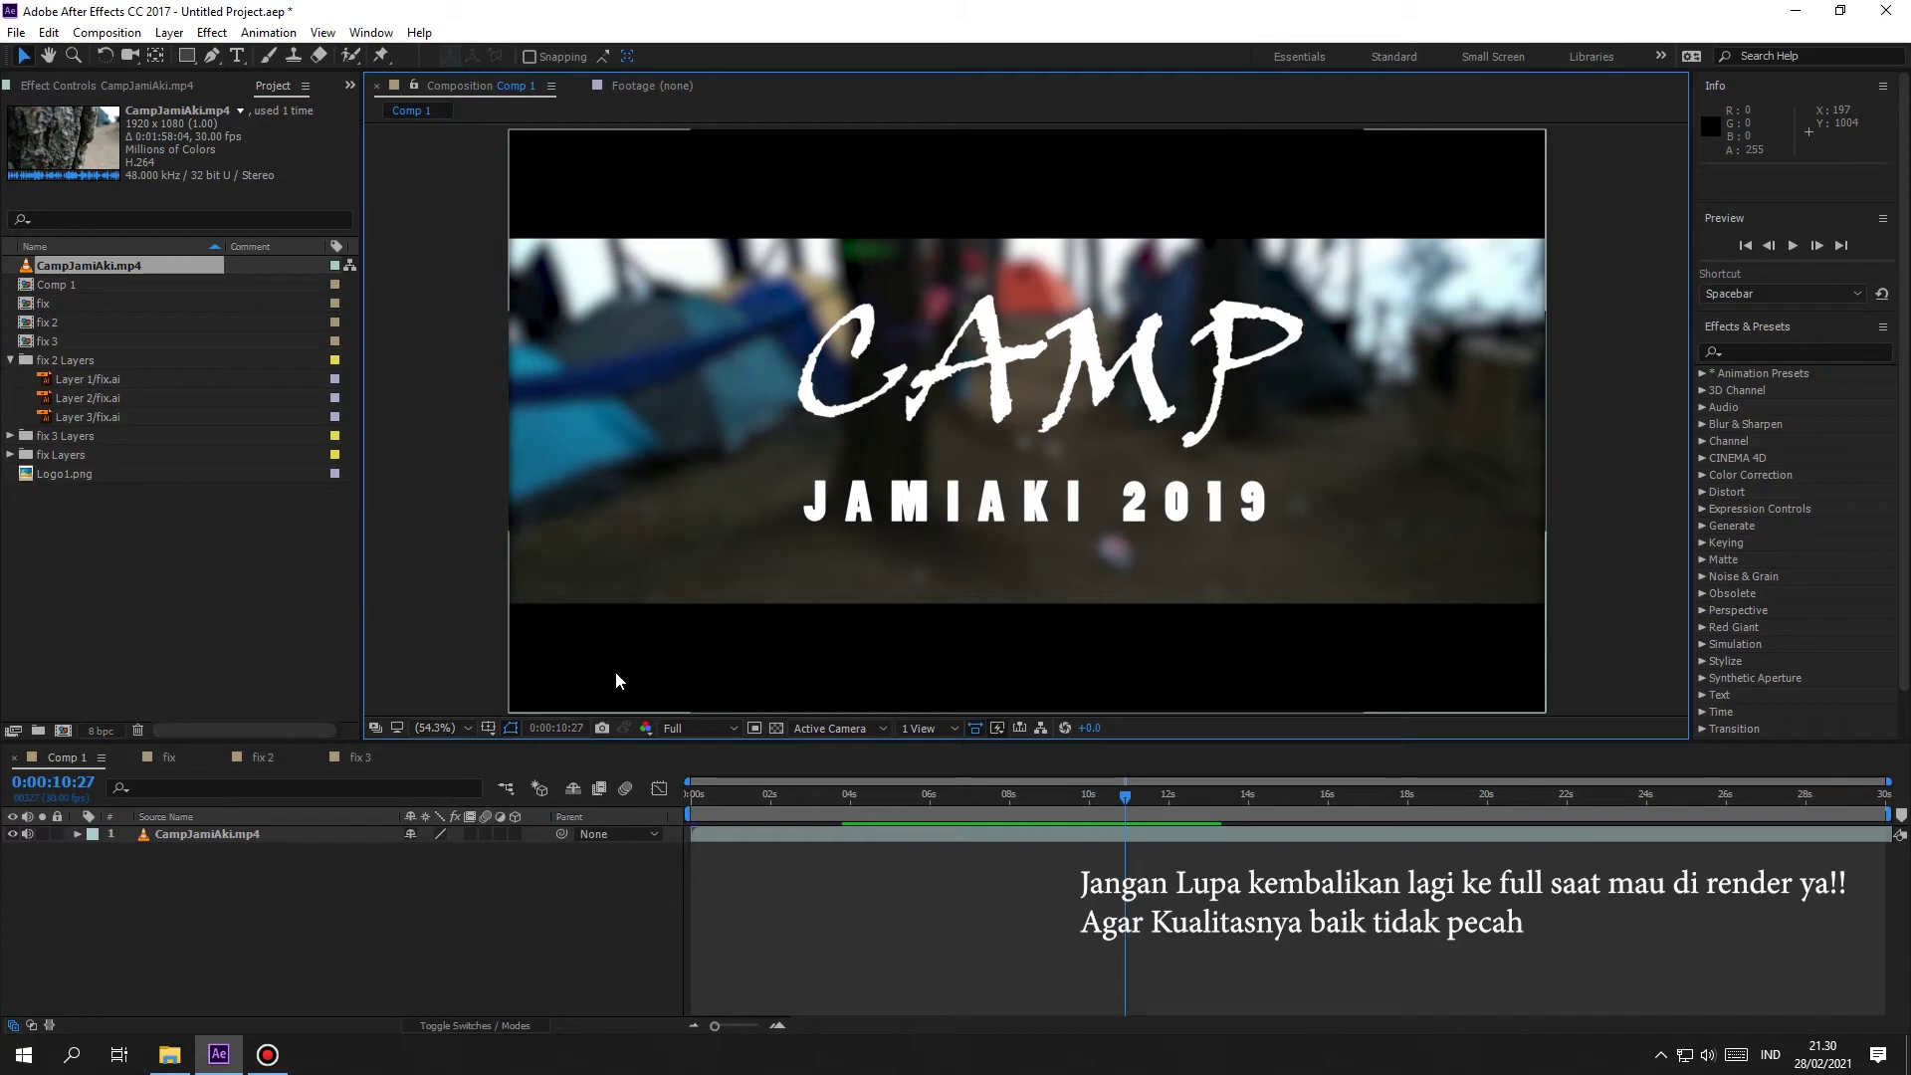
left_click(691, 732)
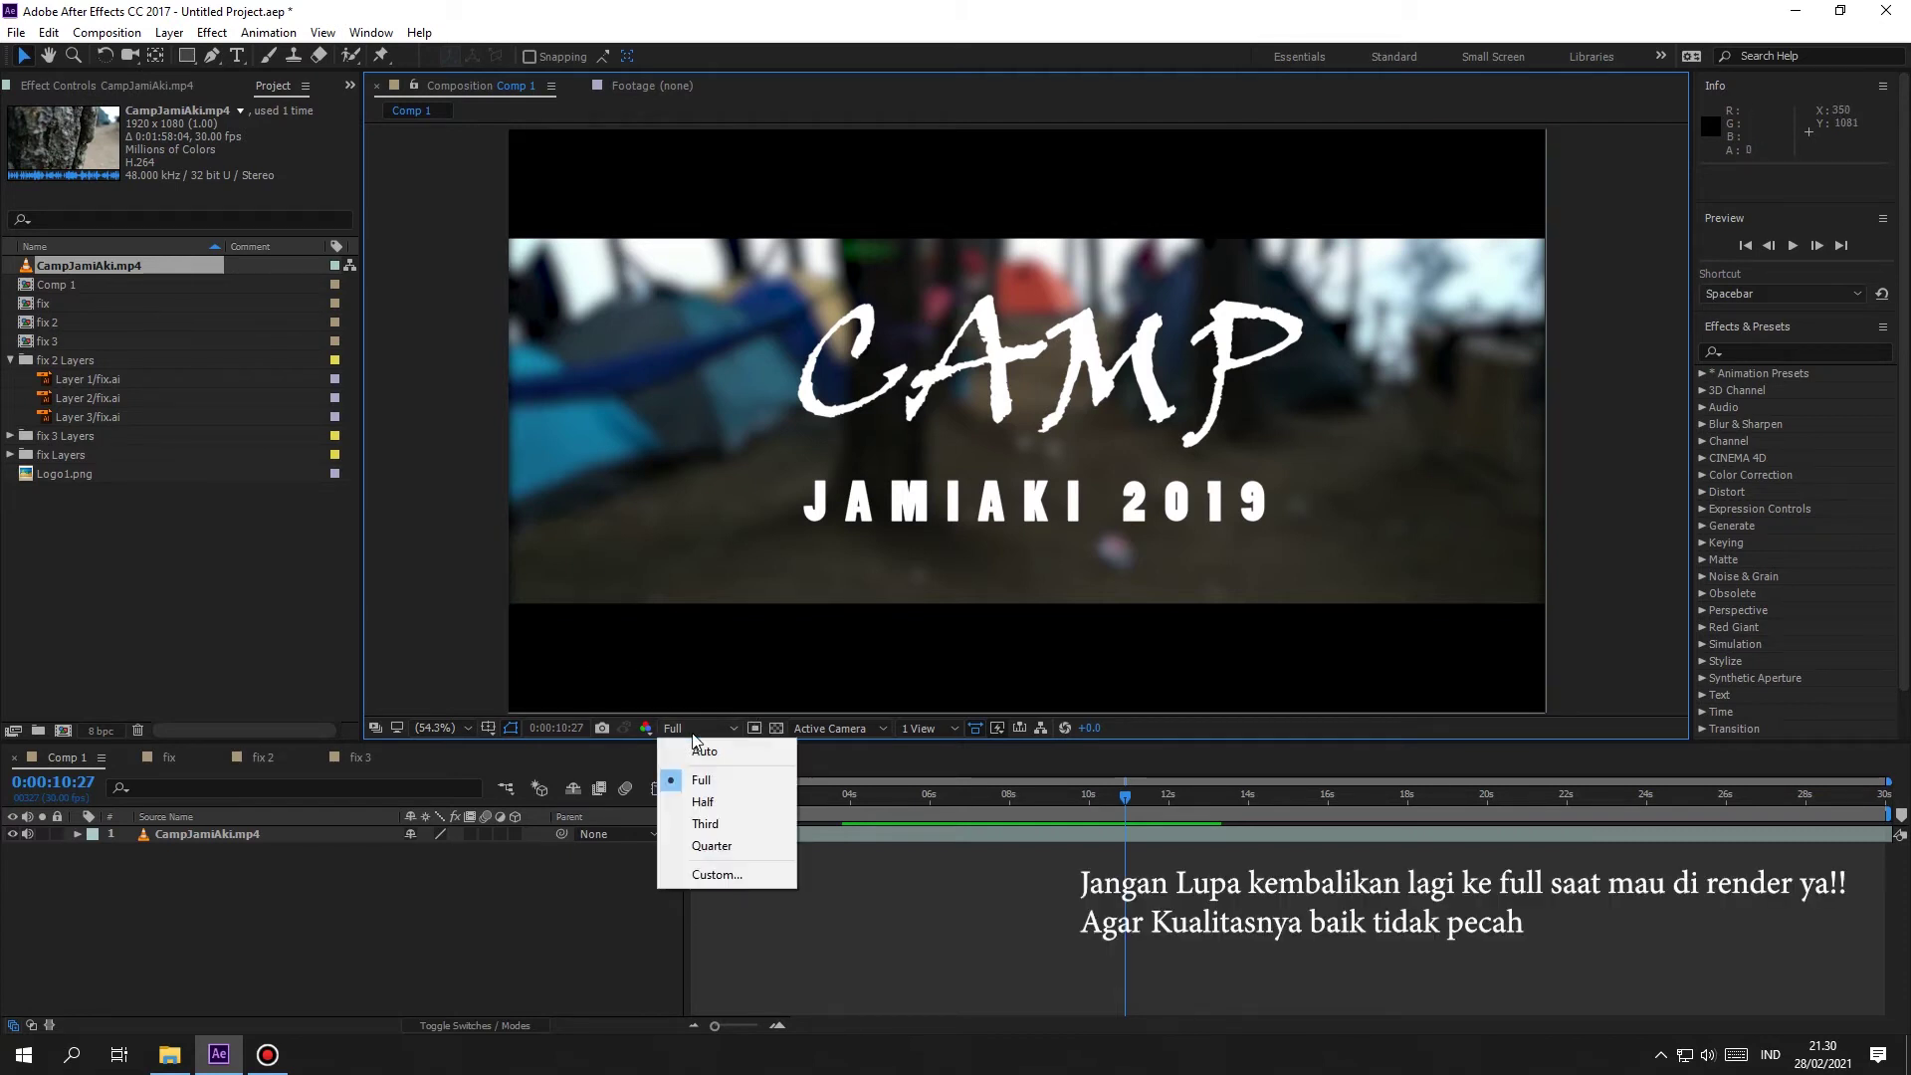
left_click(701, 781)
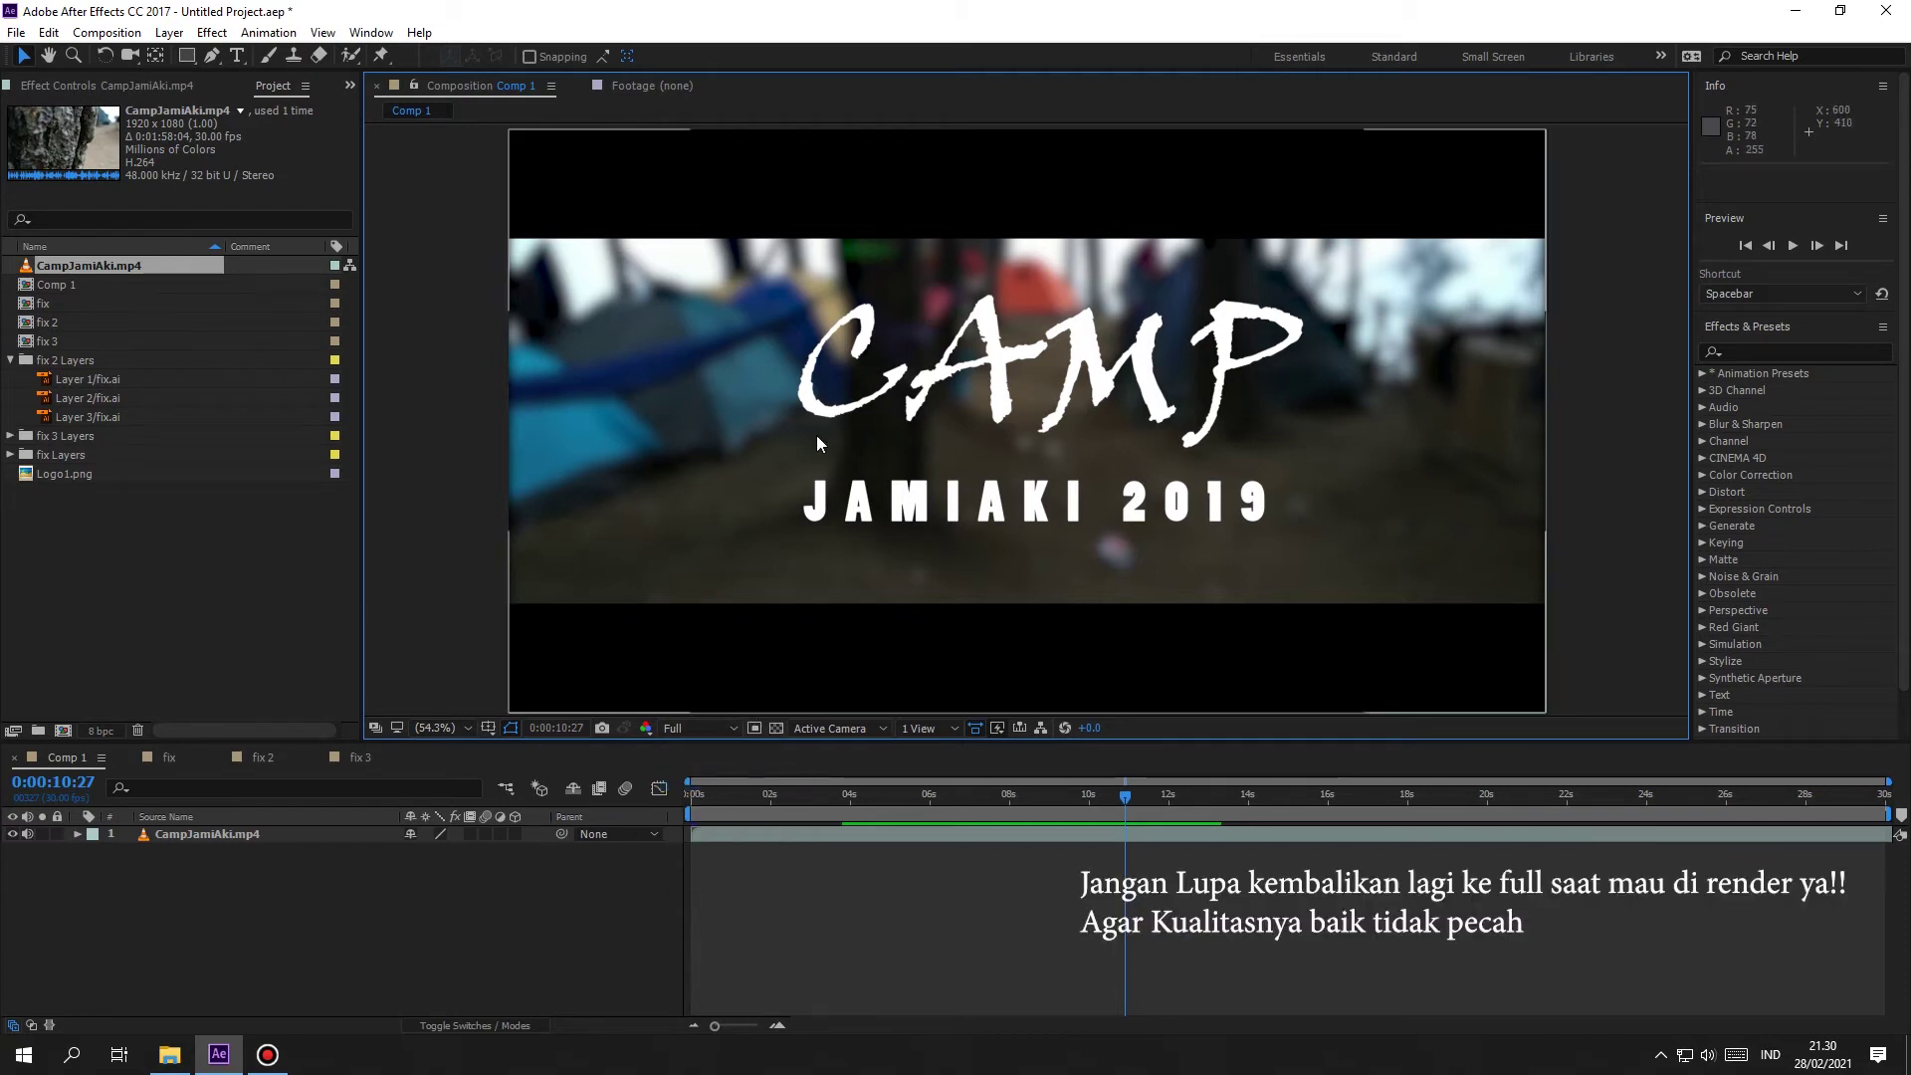
Step: Lower the composition's preview resolution to Quarter
left_click(689, 727)
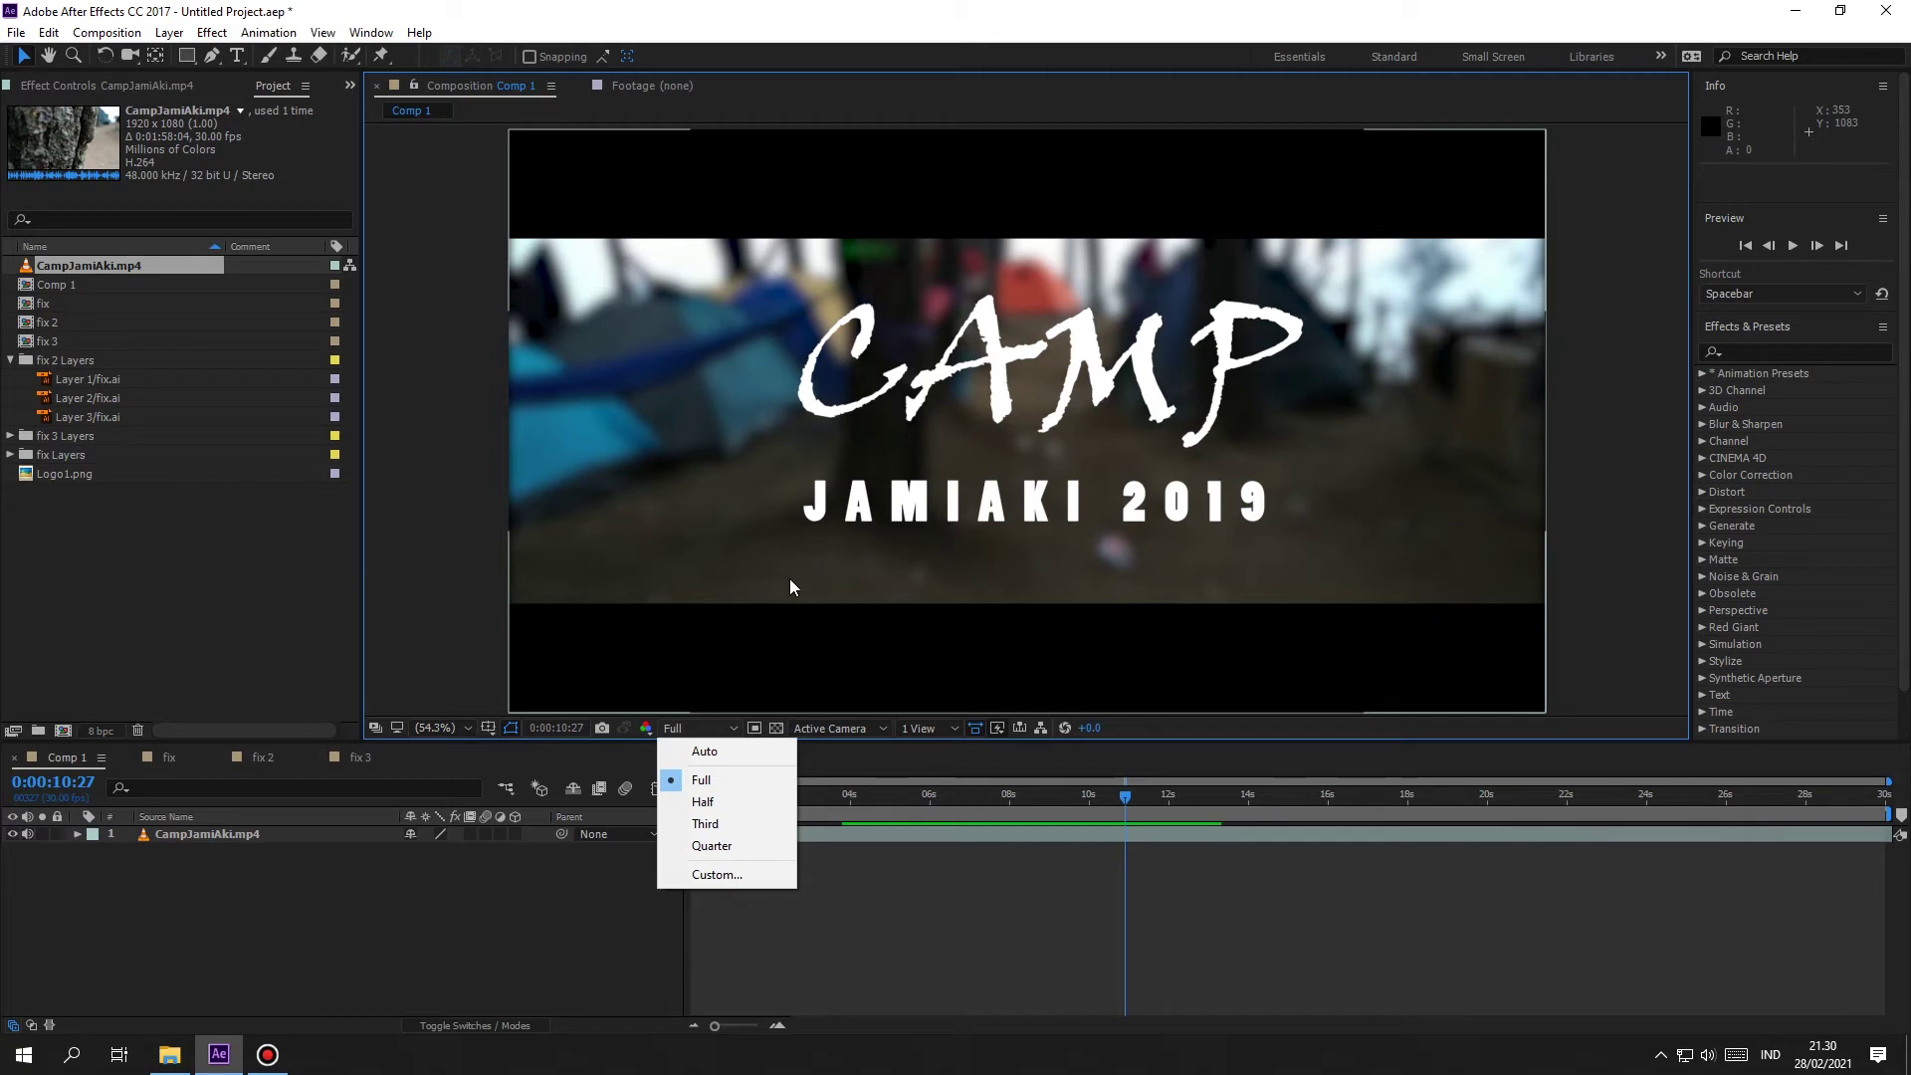
left_click(712, 846)
left_click(696, 727)
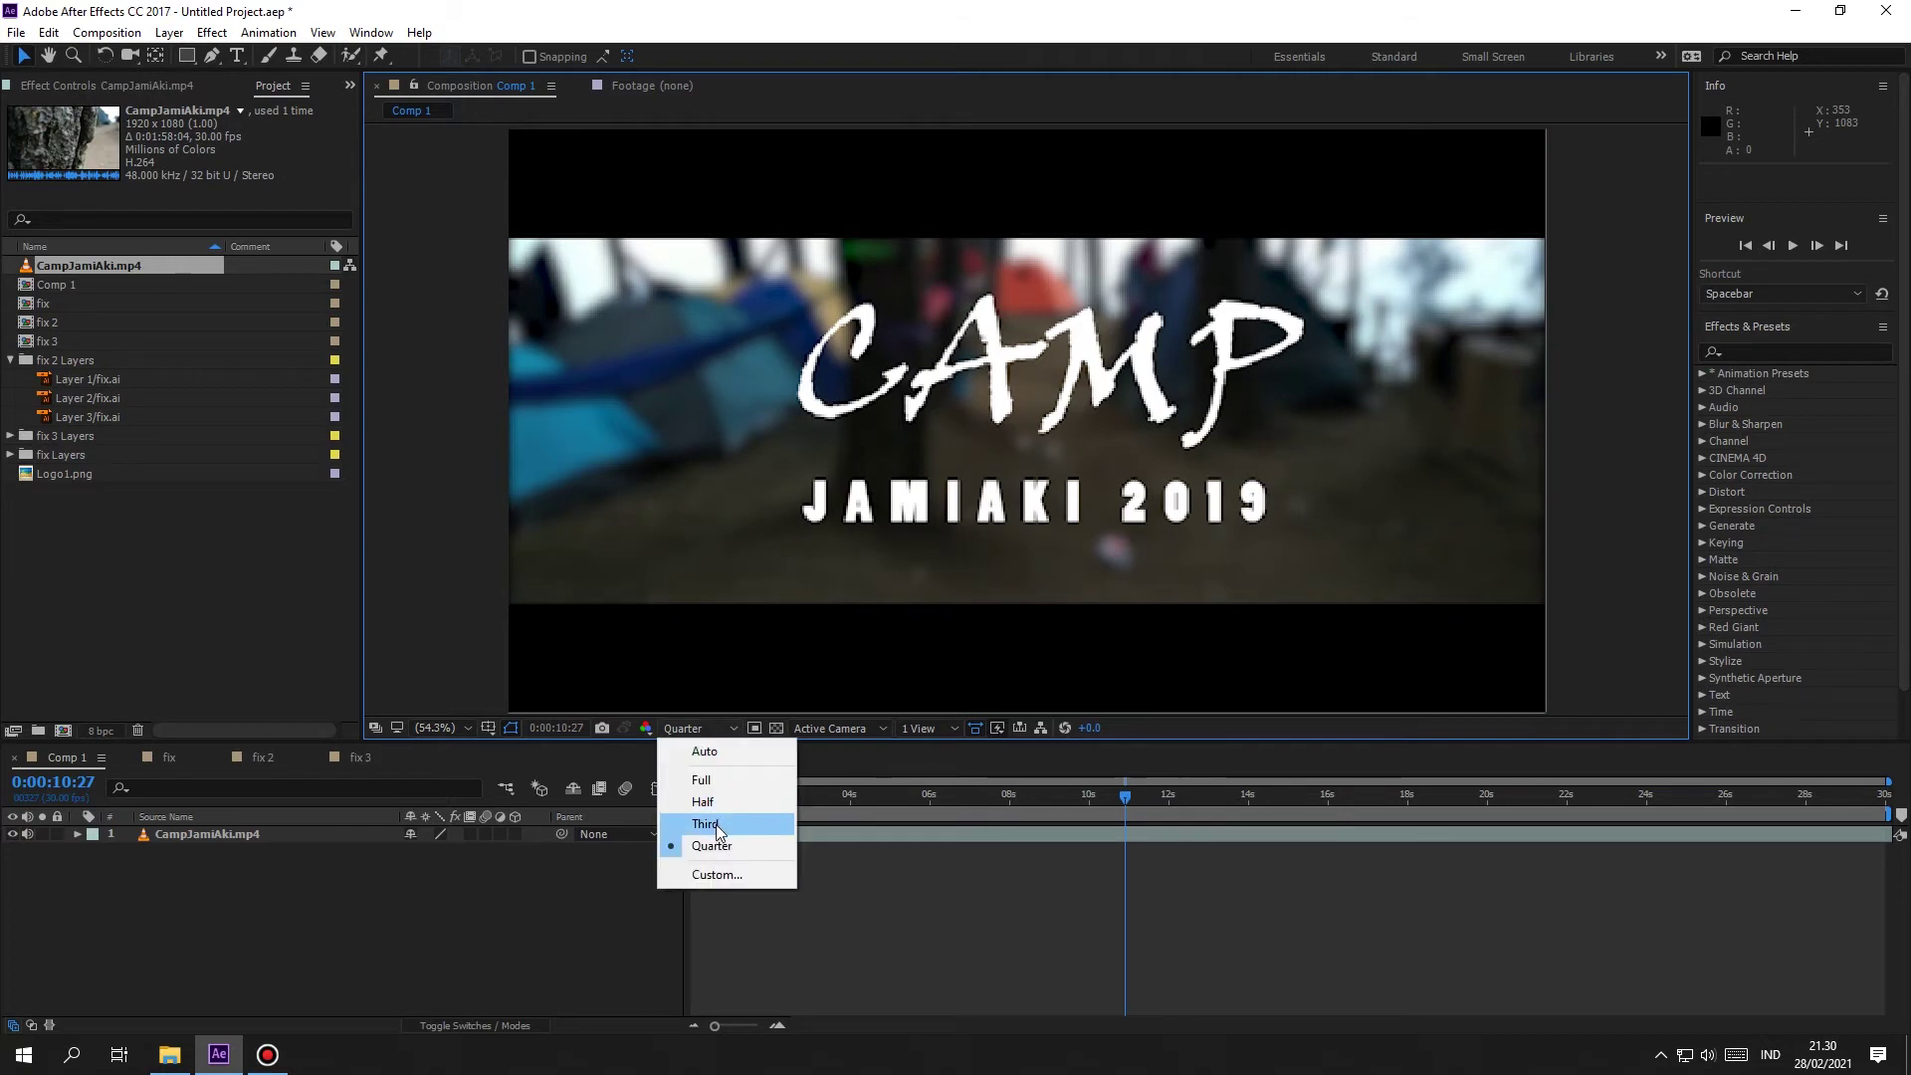
left_click(802, 769)
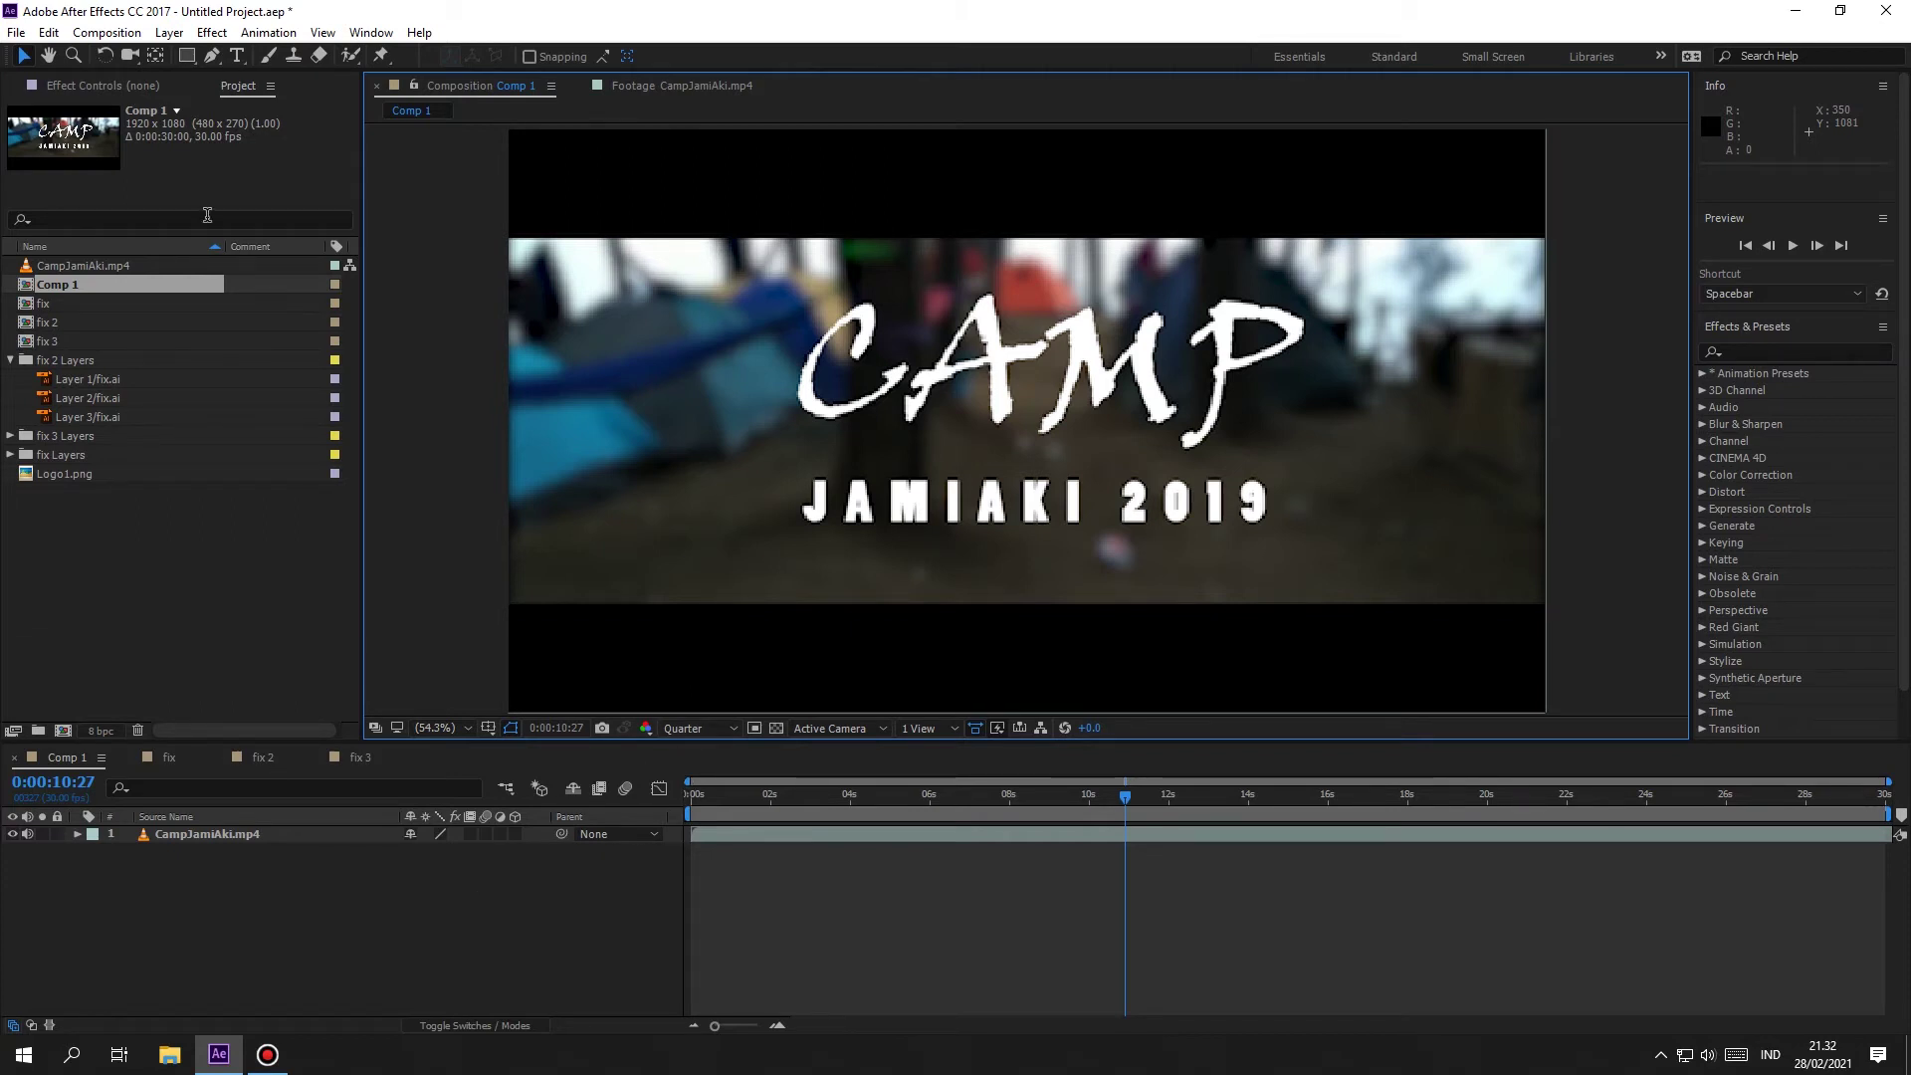
Step: Start a new solid layer in Comp 1 and set its width and height to 500 px each
left_click(168, 33)
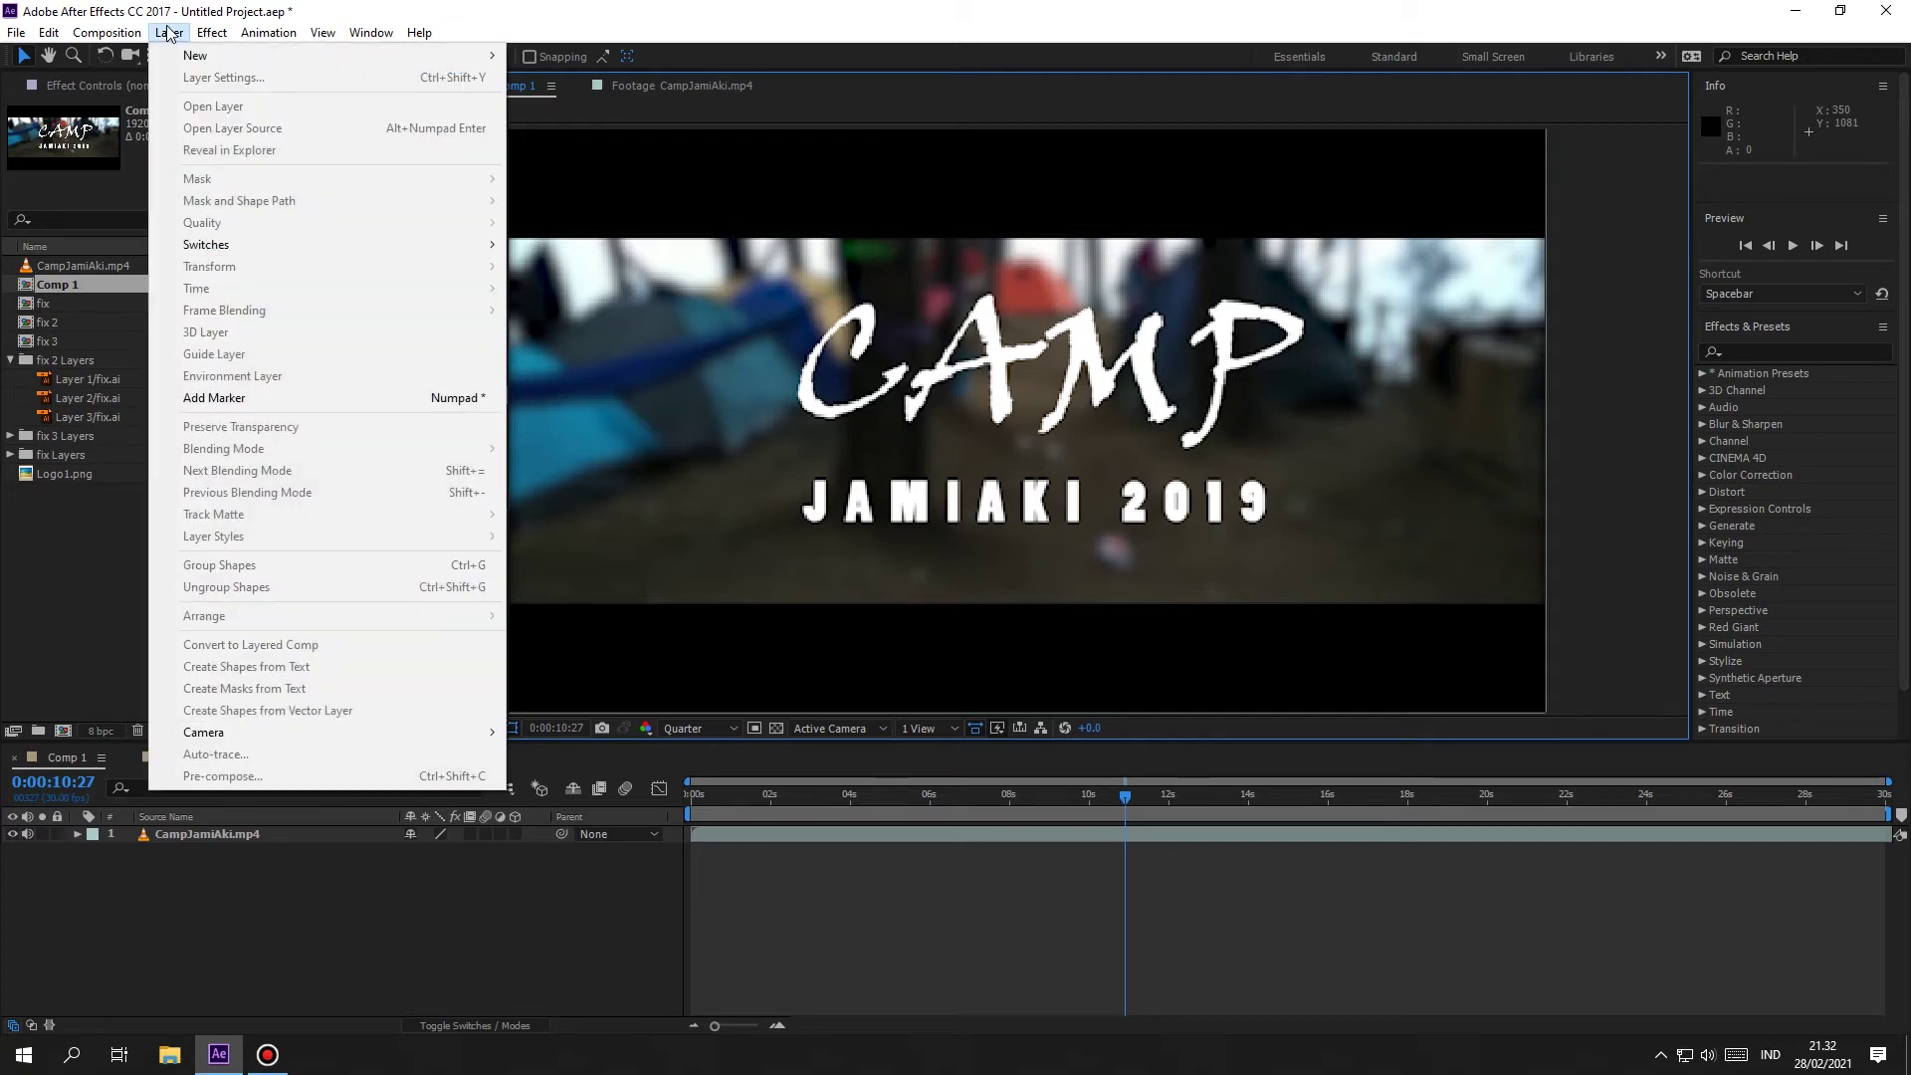
mouse_move(183, 61)
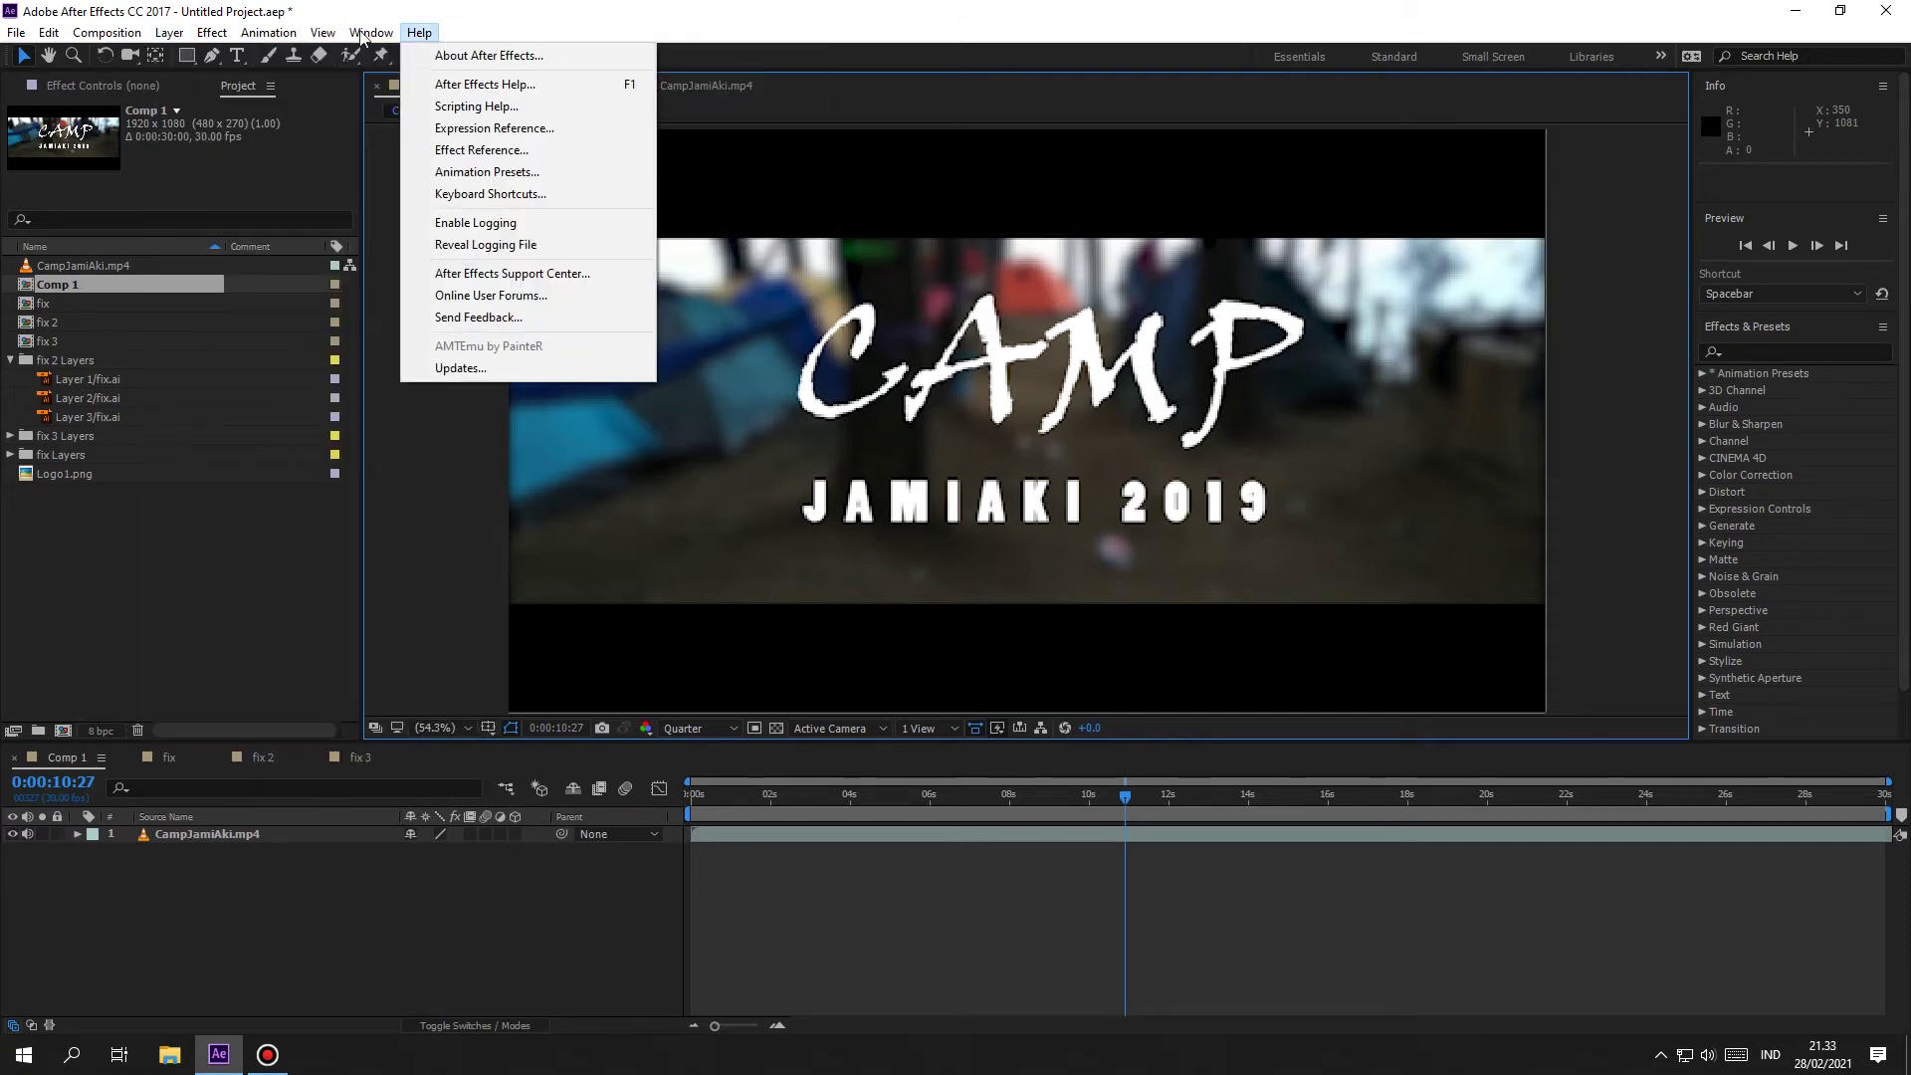
mouse_move(331, 61)
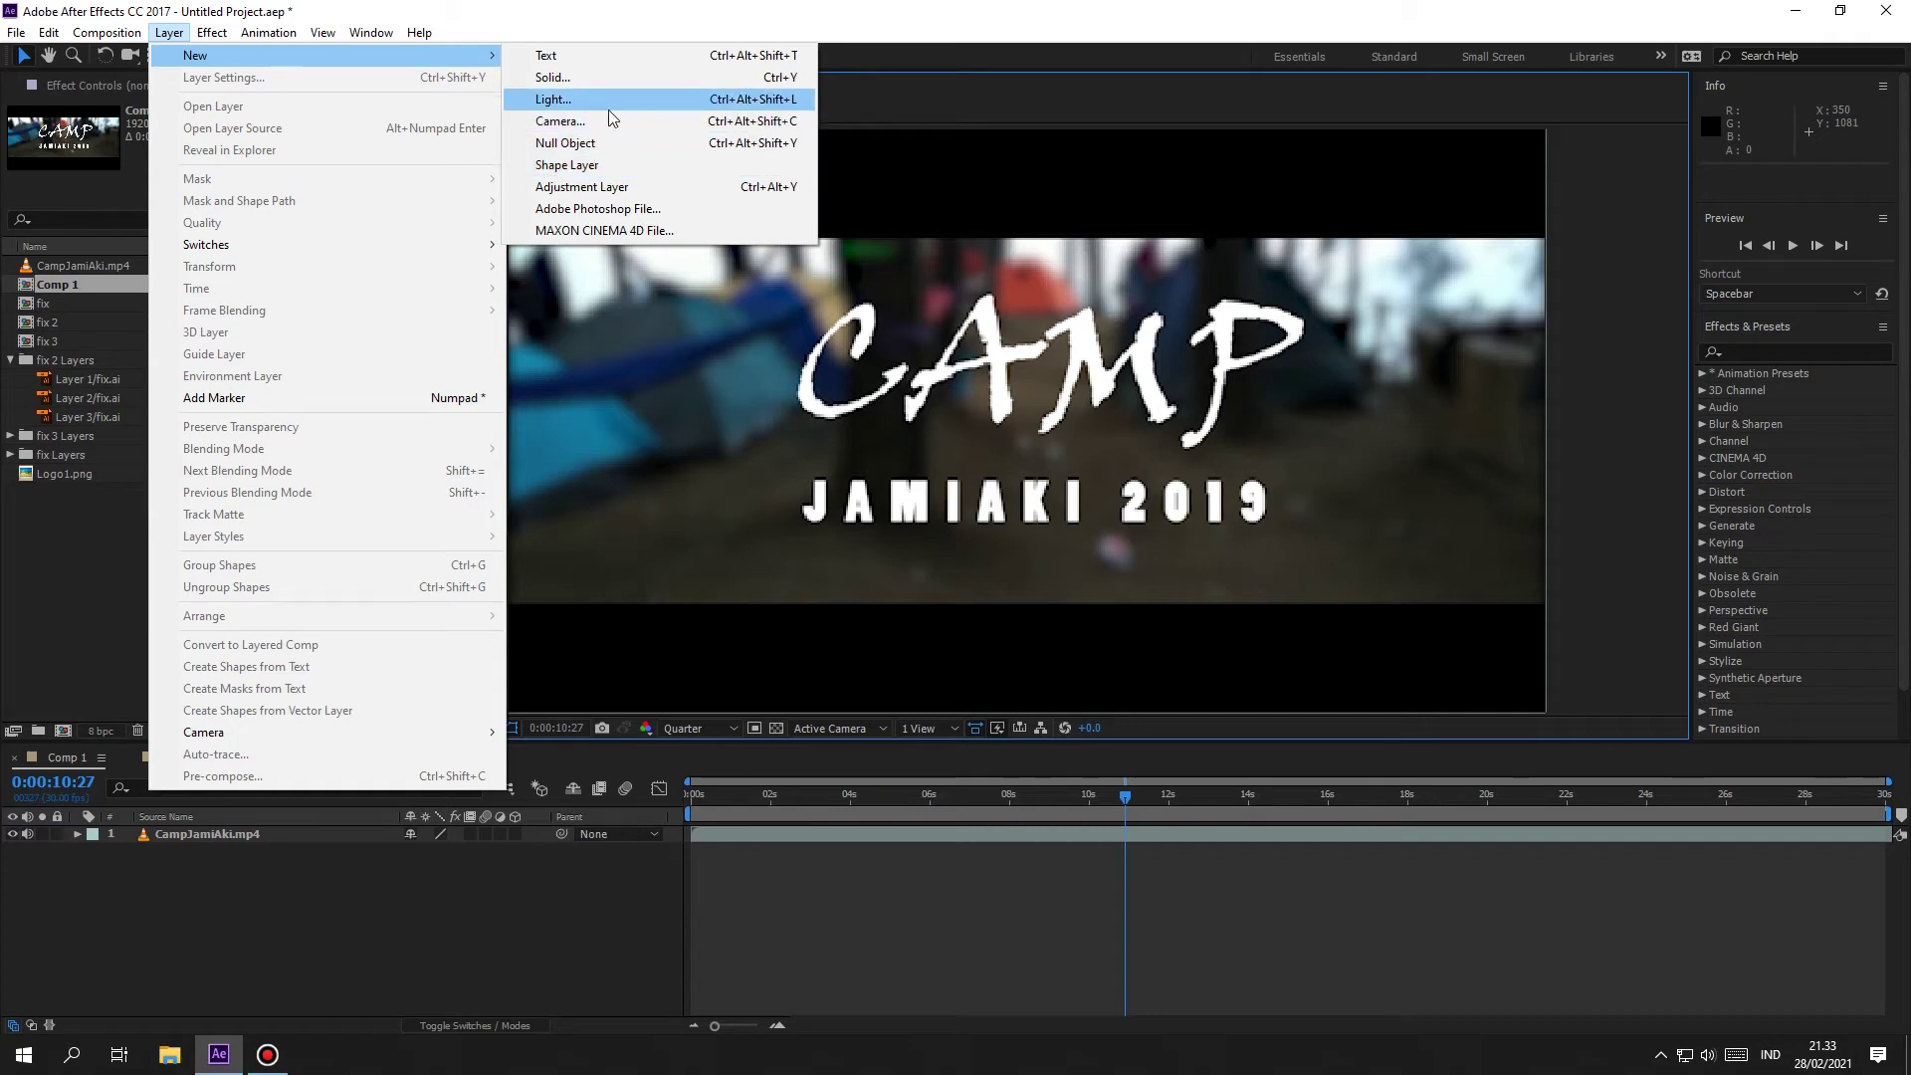
left_click(557, 84)
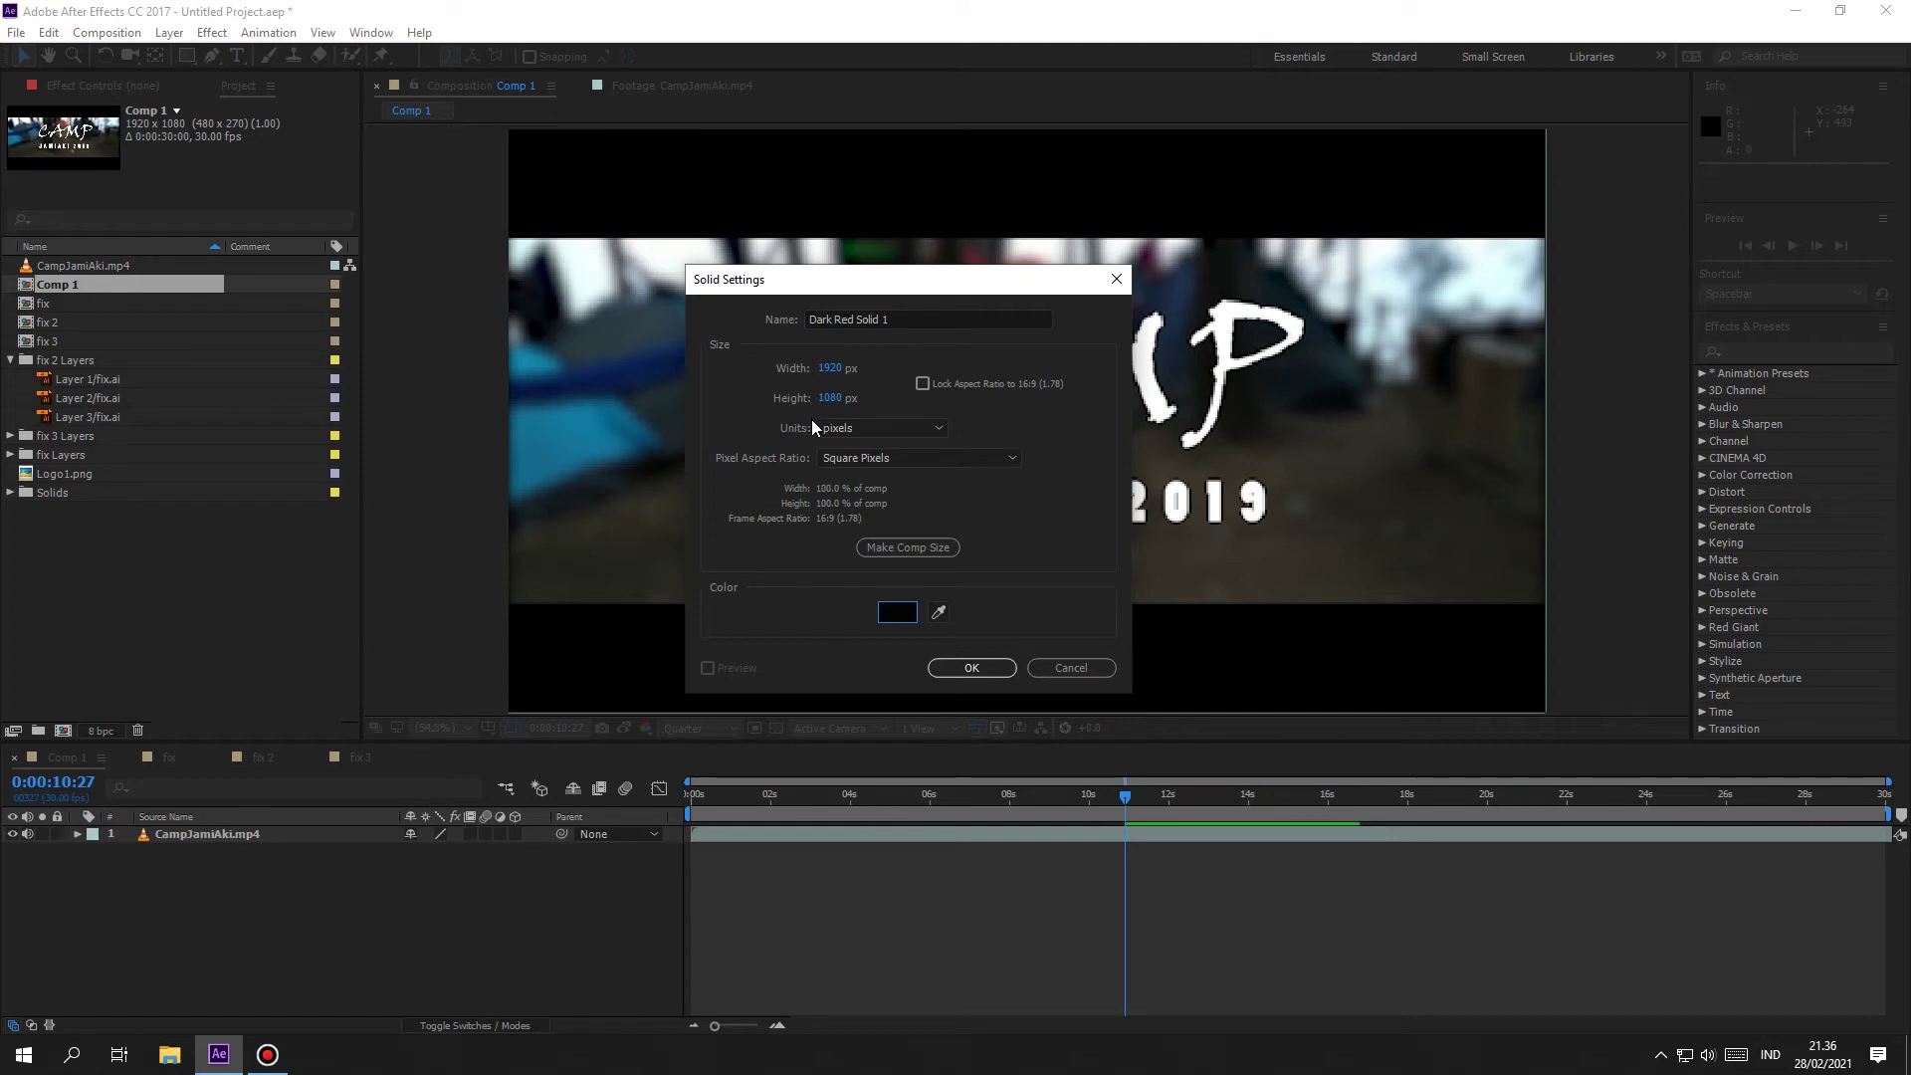
left_click(831, 370)
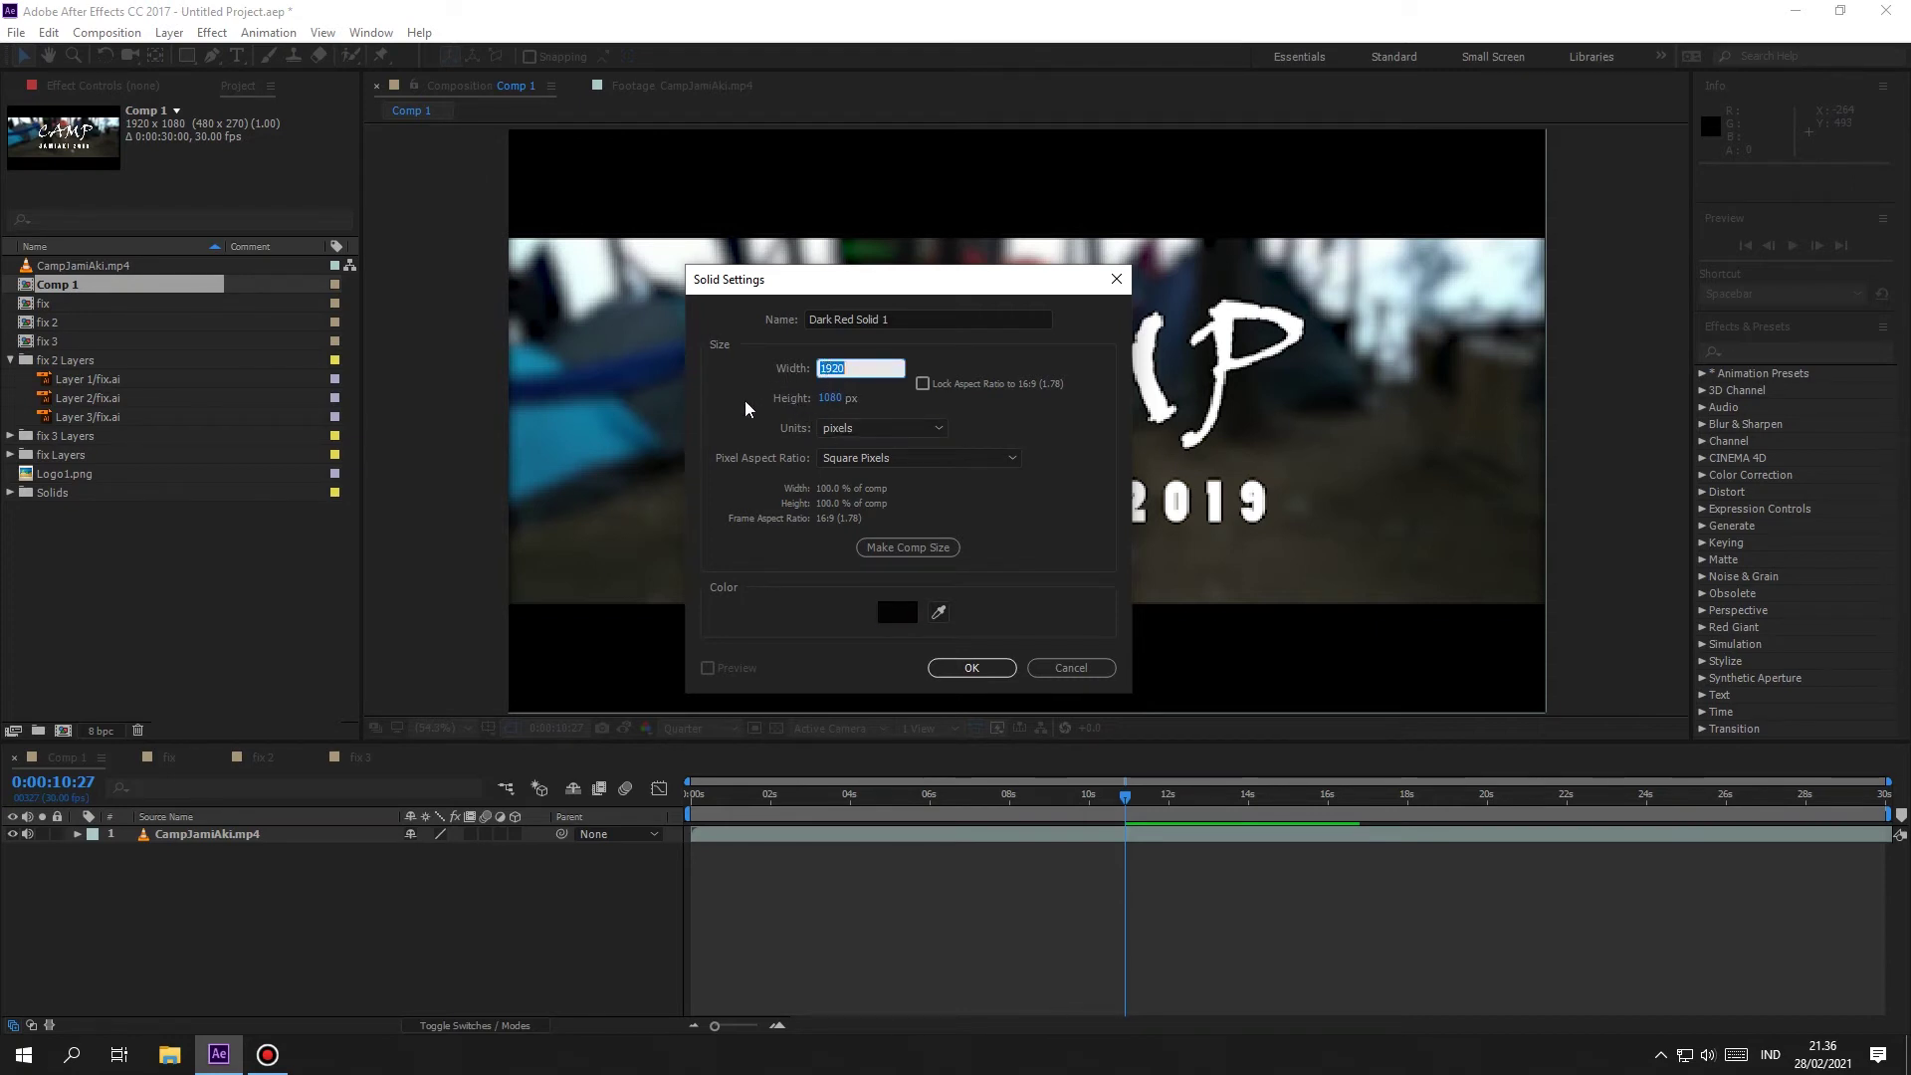
type("500")
key("Tab")
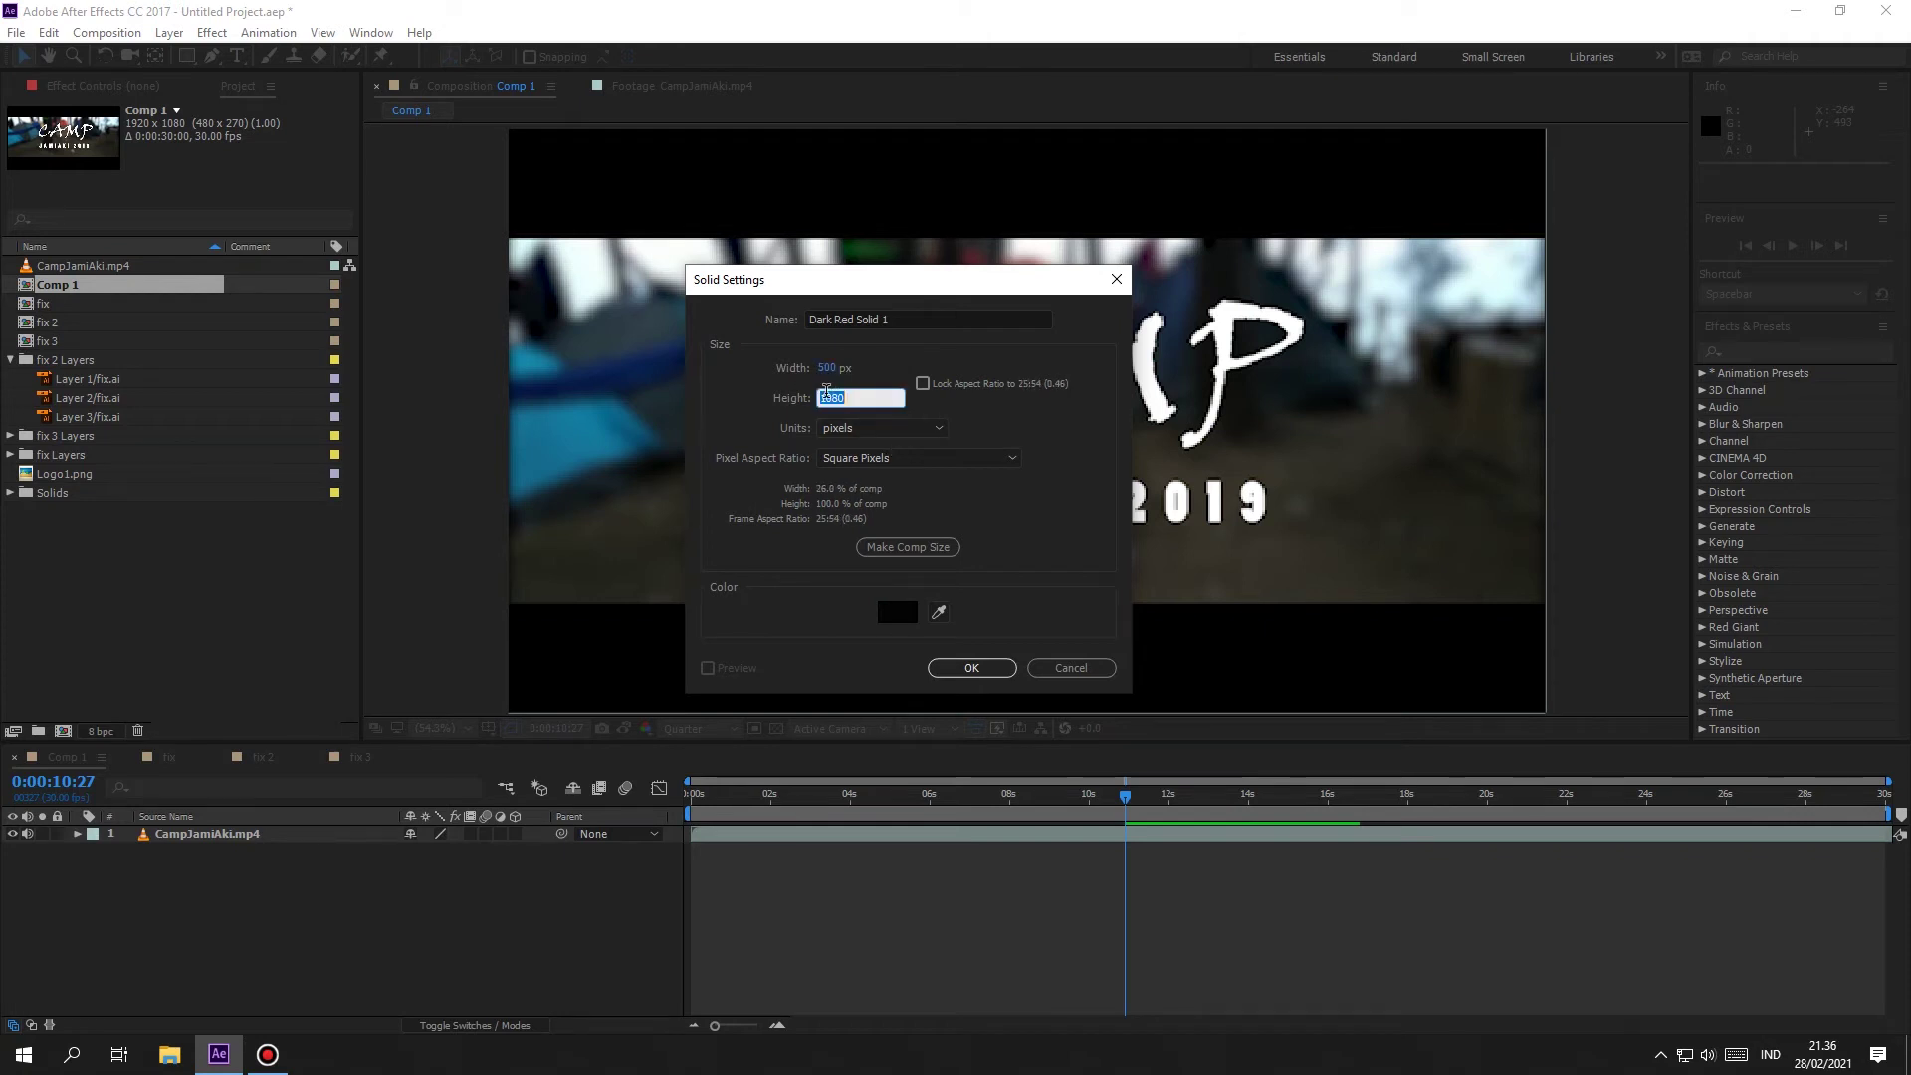
type("500")
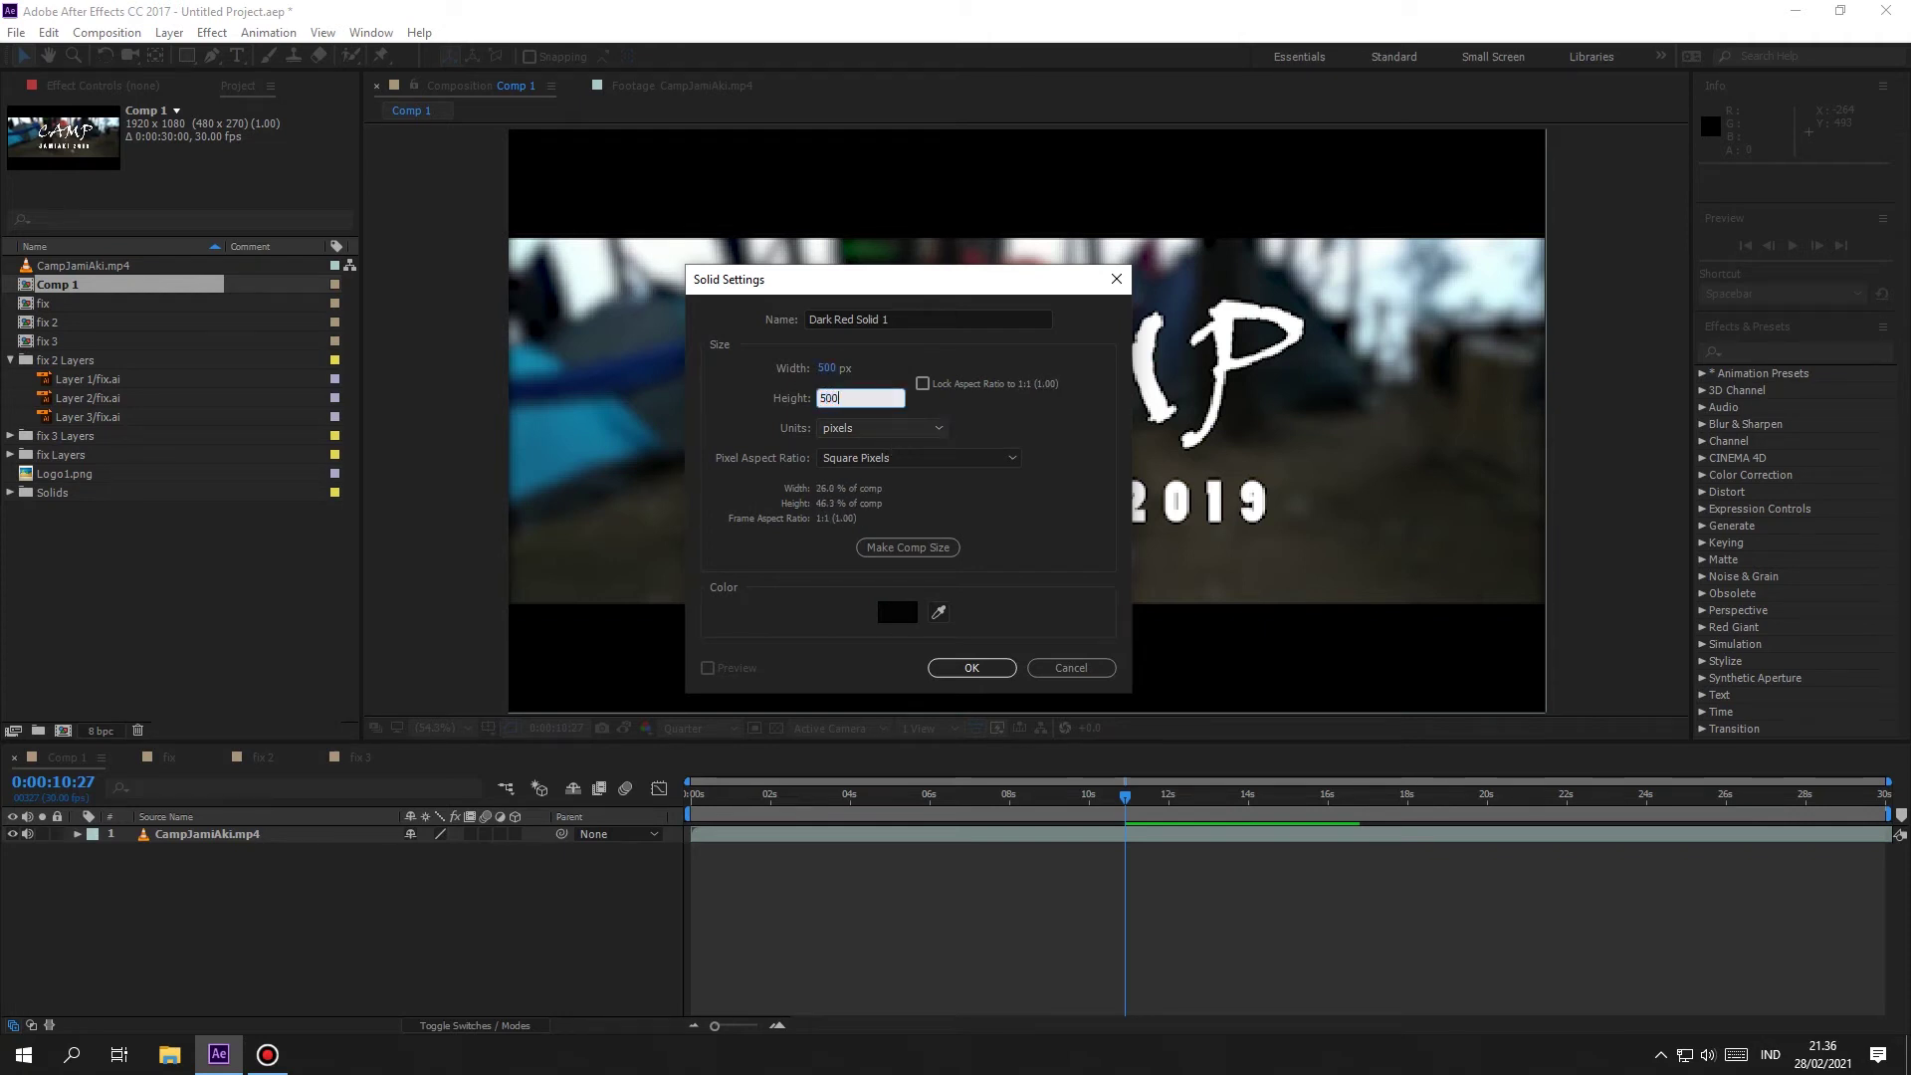
left_click(1059, 540)
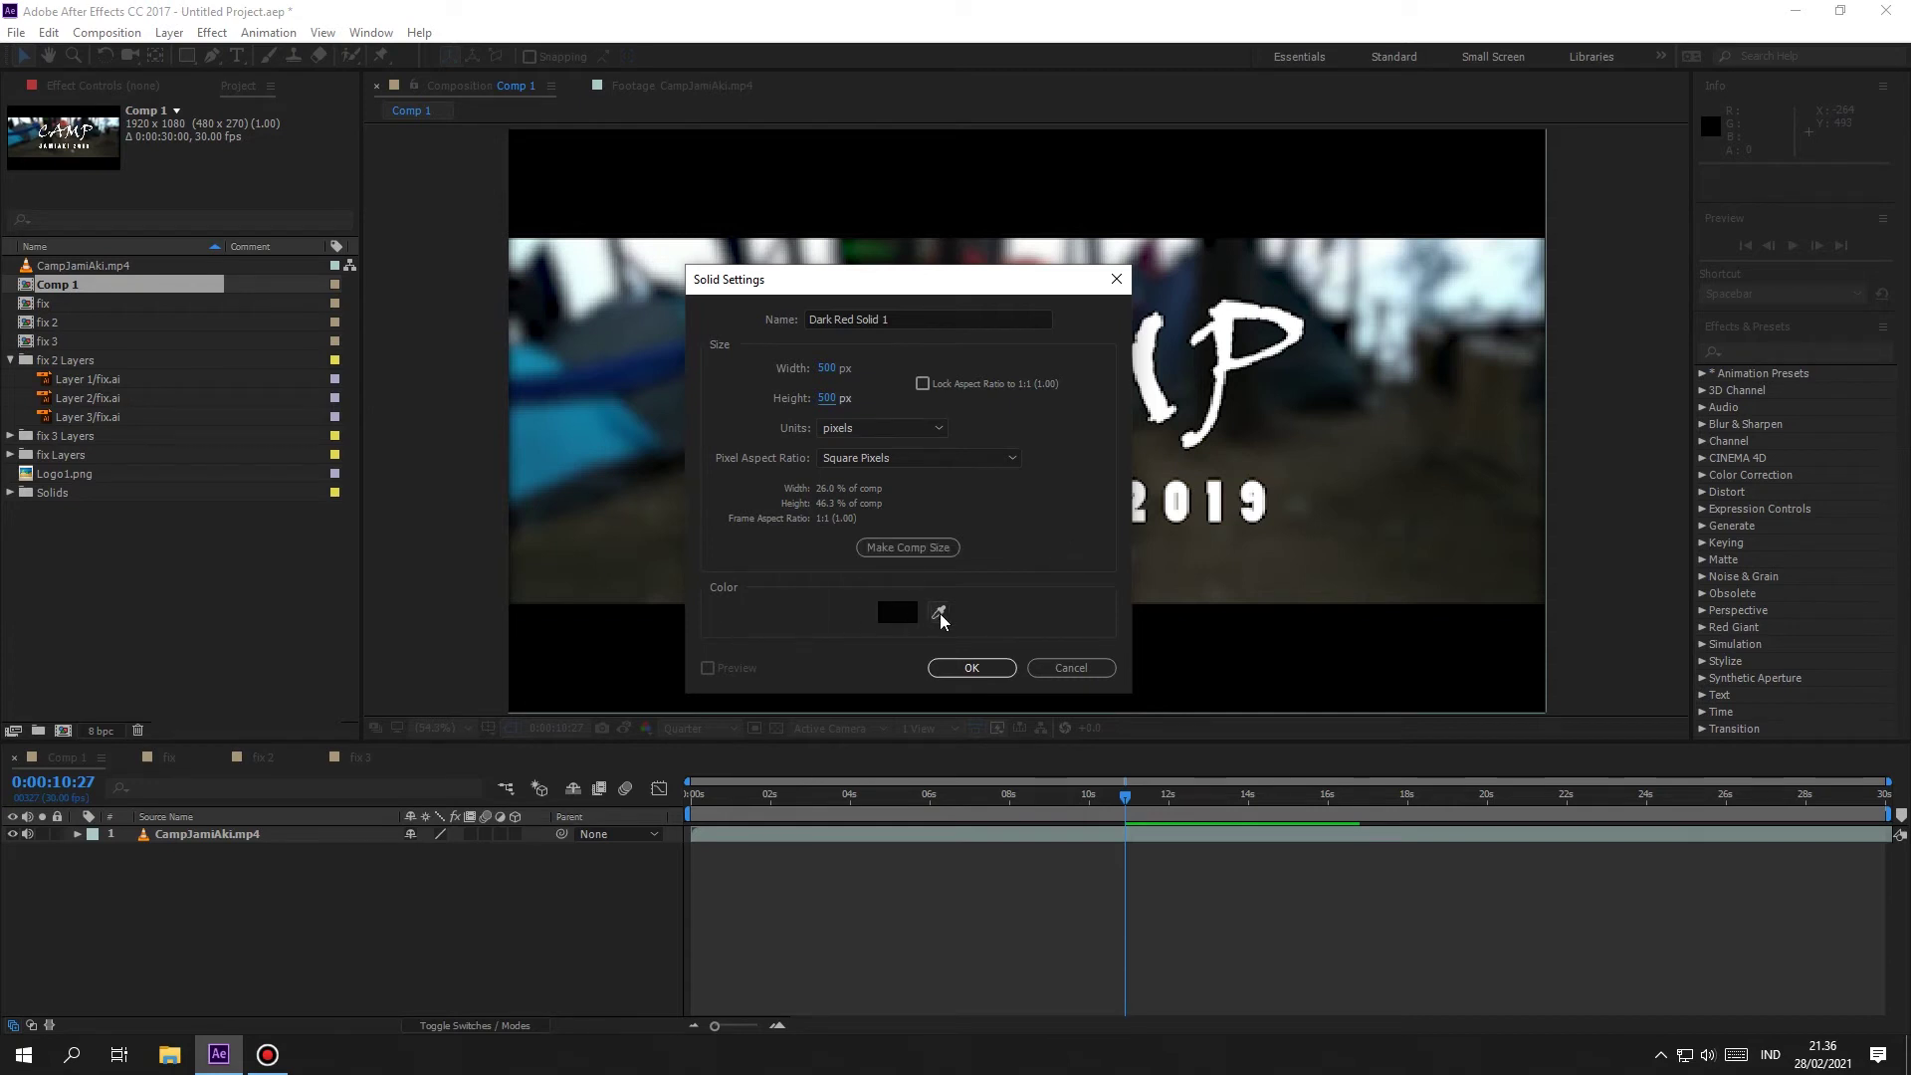
Step: Give the new solid the deep red color 8B0F0F and create it
left_click(905, 613)
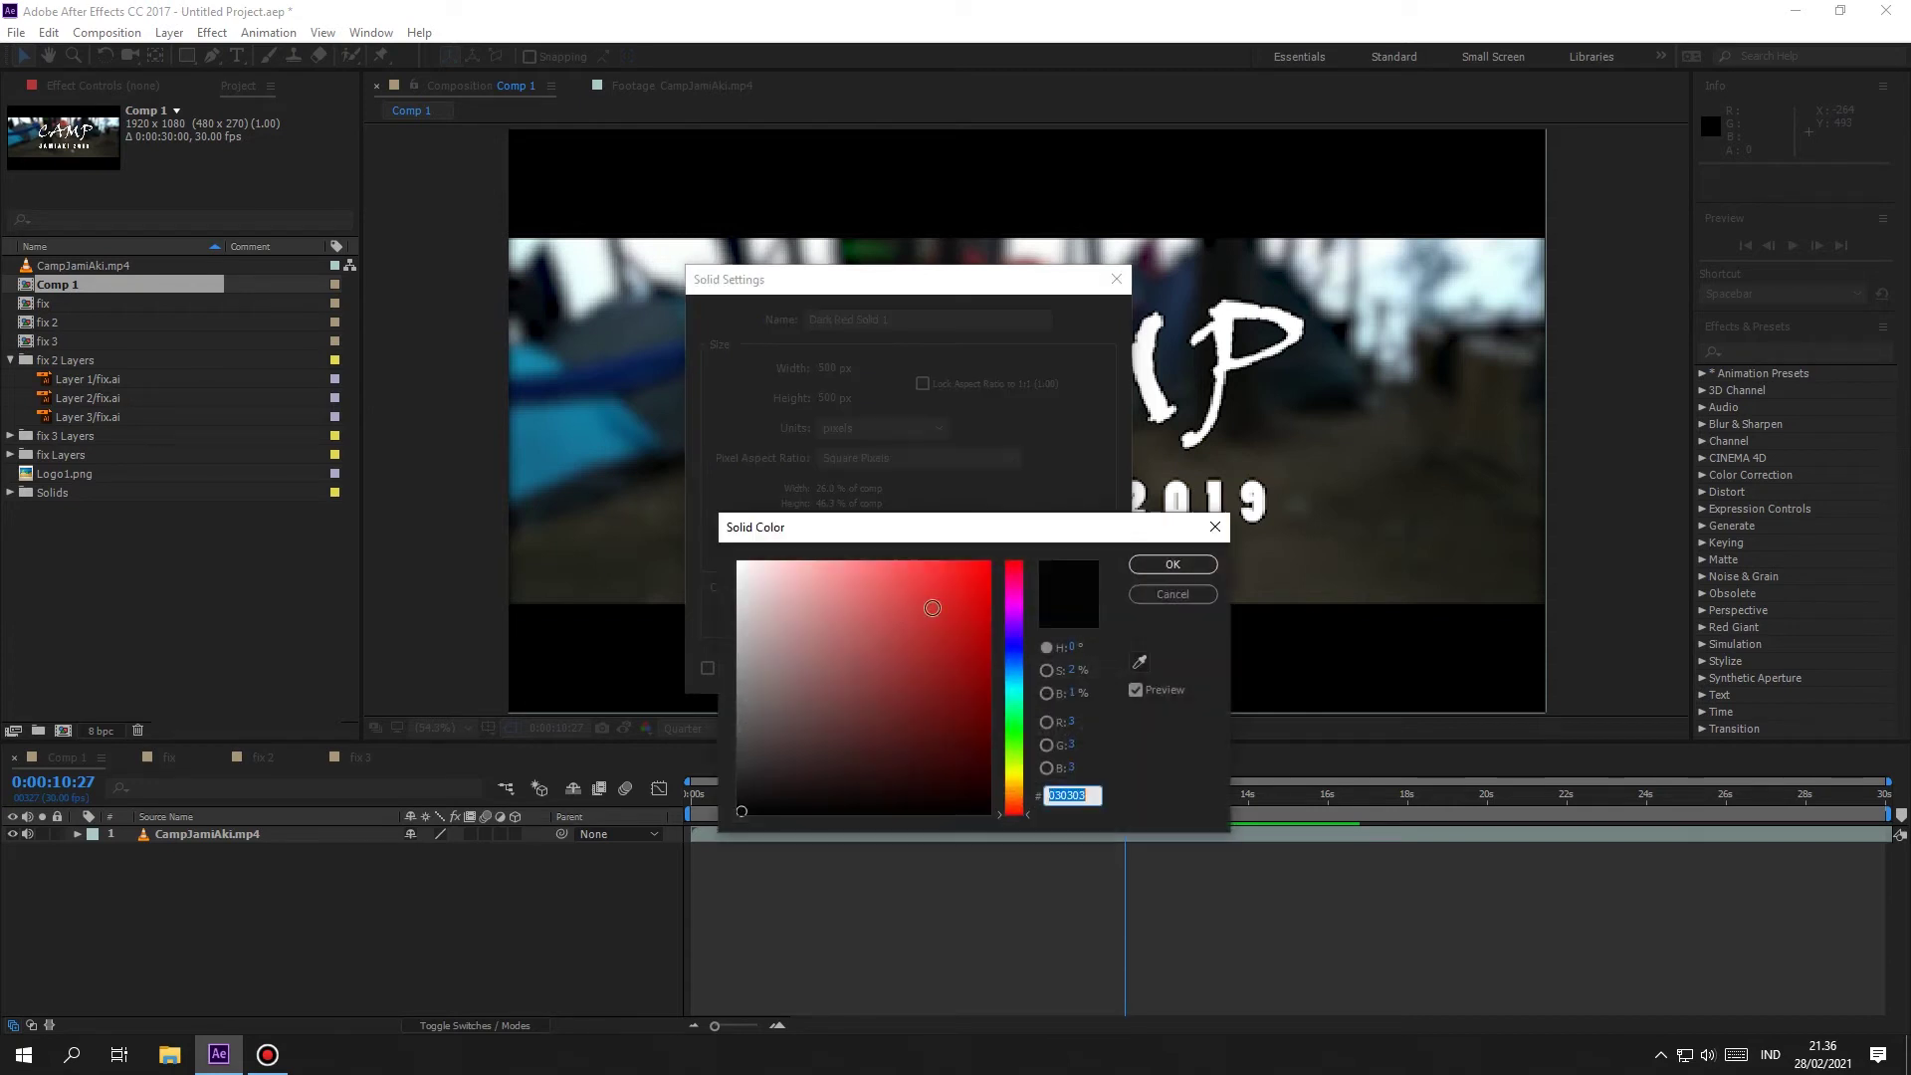
left_click_drag(904, 618, 963, 676)
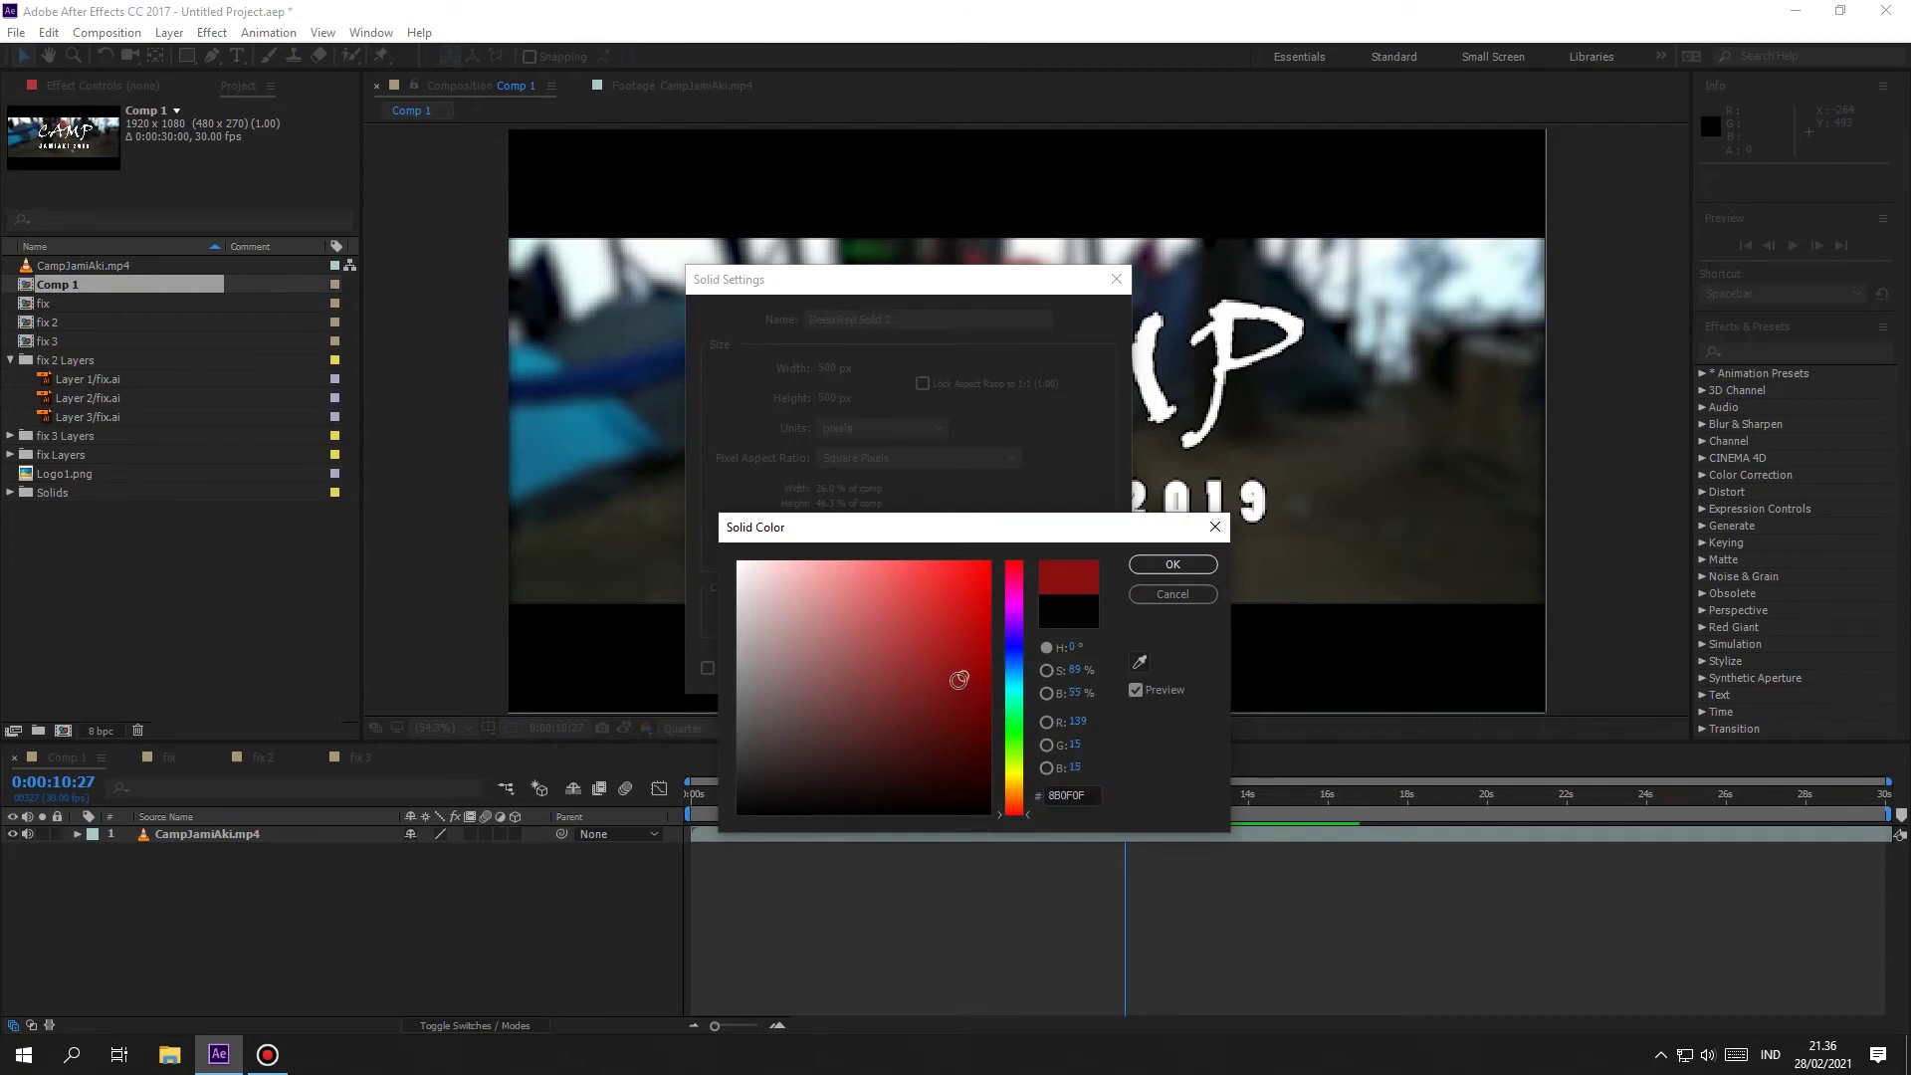
left_click(1175, 567)
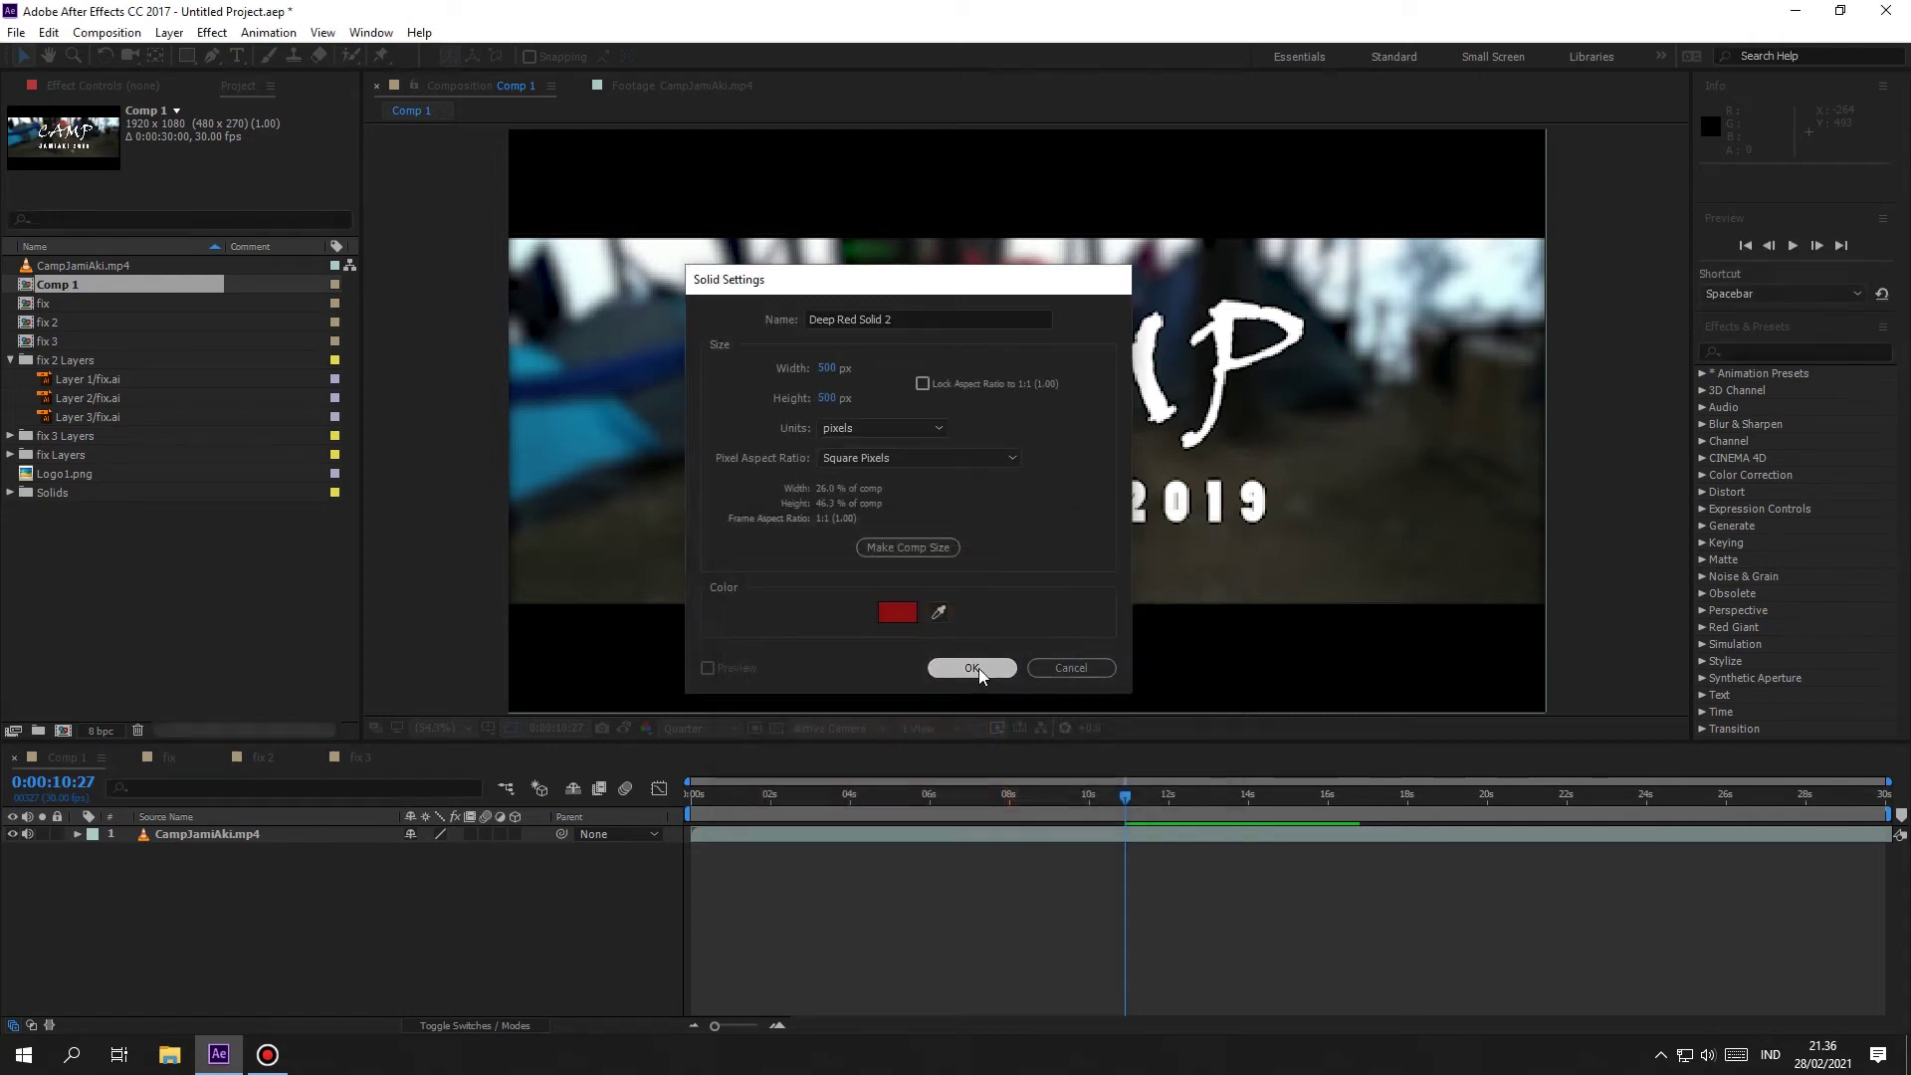
left_click(973, 669)
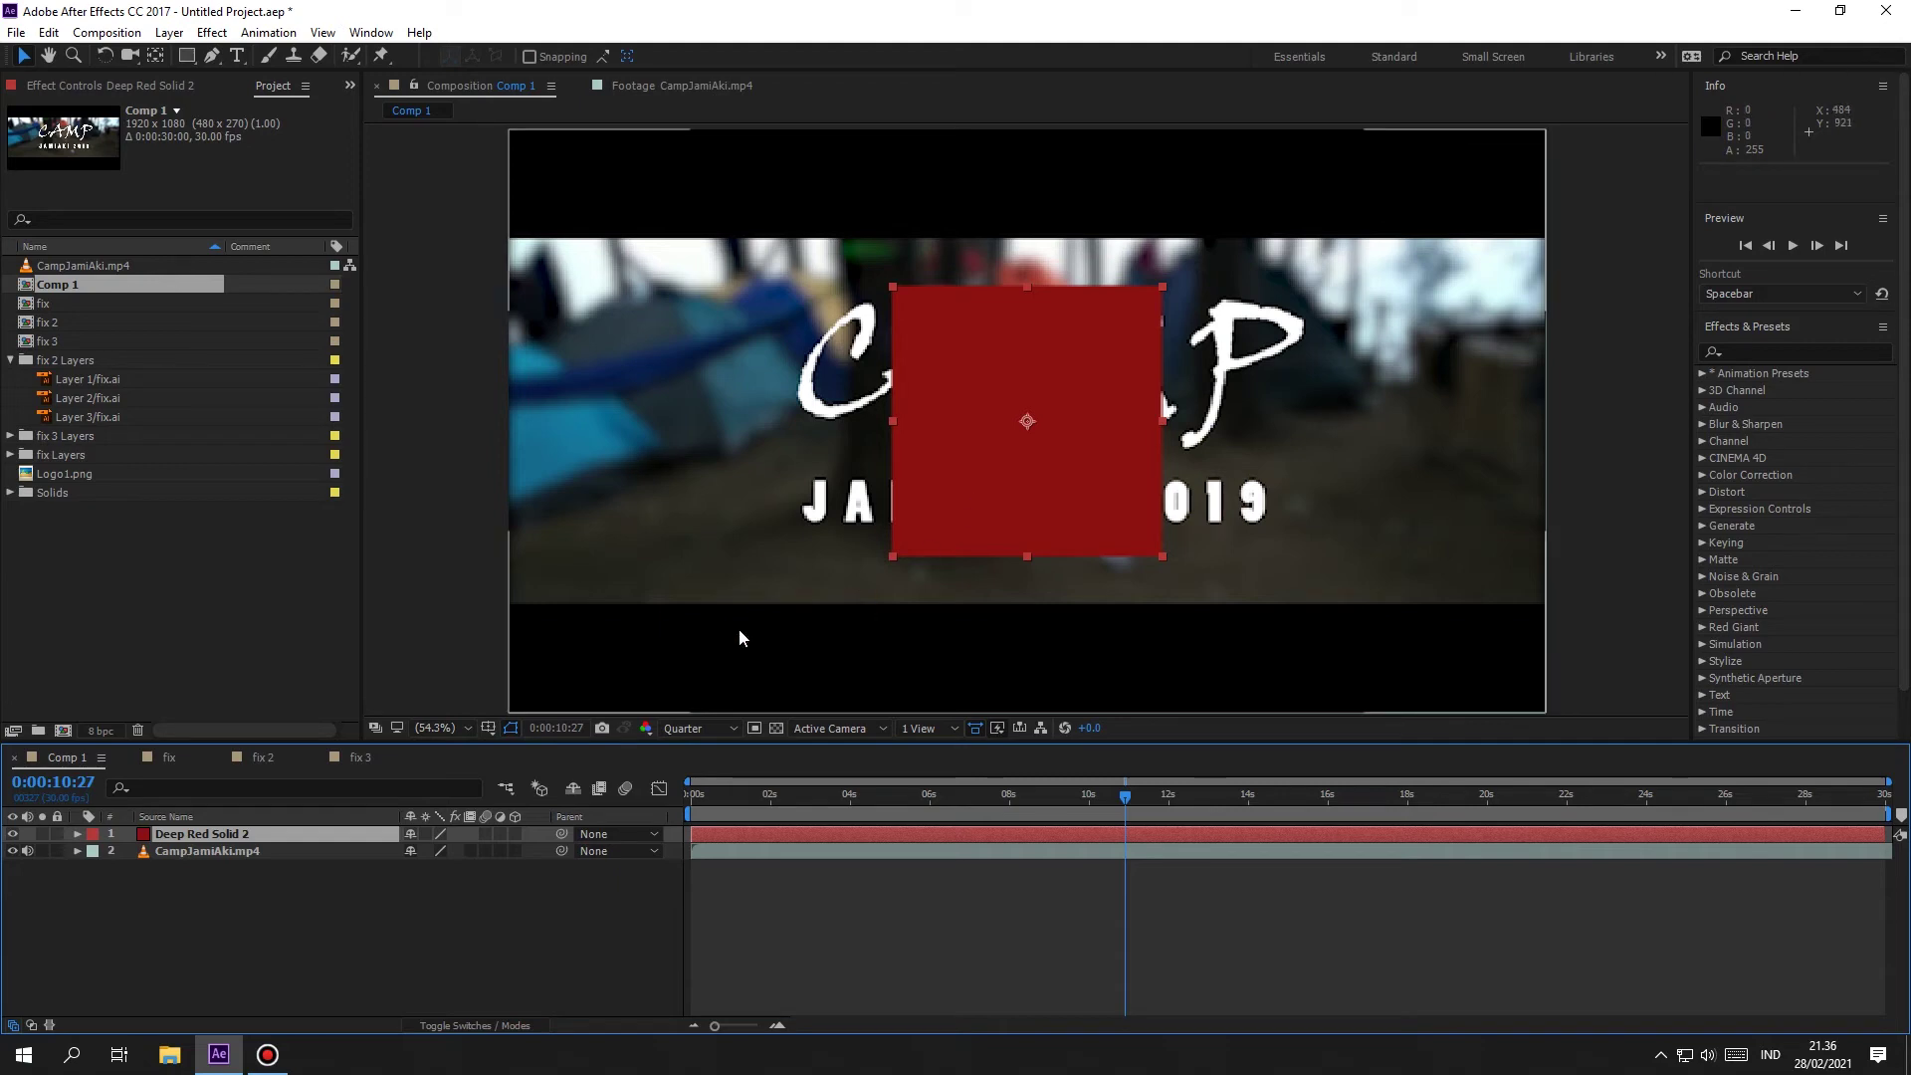
Step: Set the preview resolution to Full and reveal the red solid's Transform properties, selecting Anchor Point
left_click(694, 727)
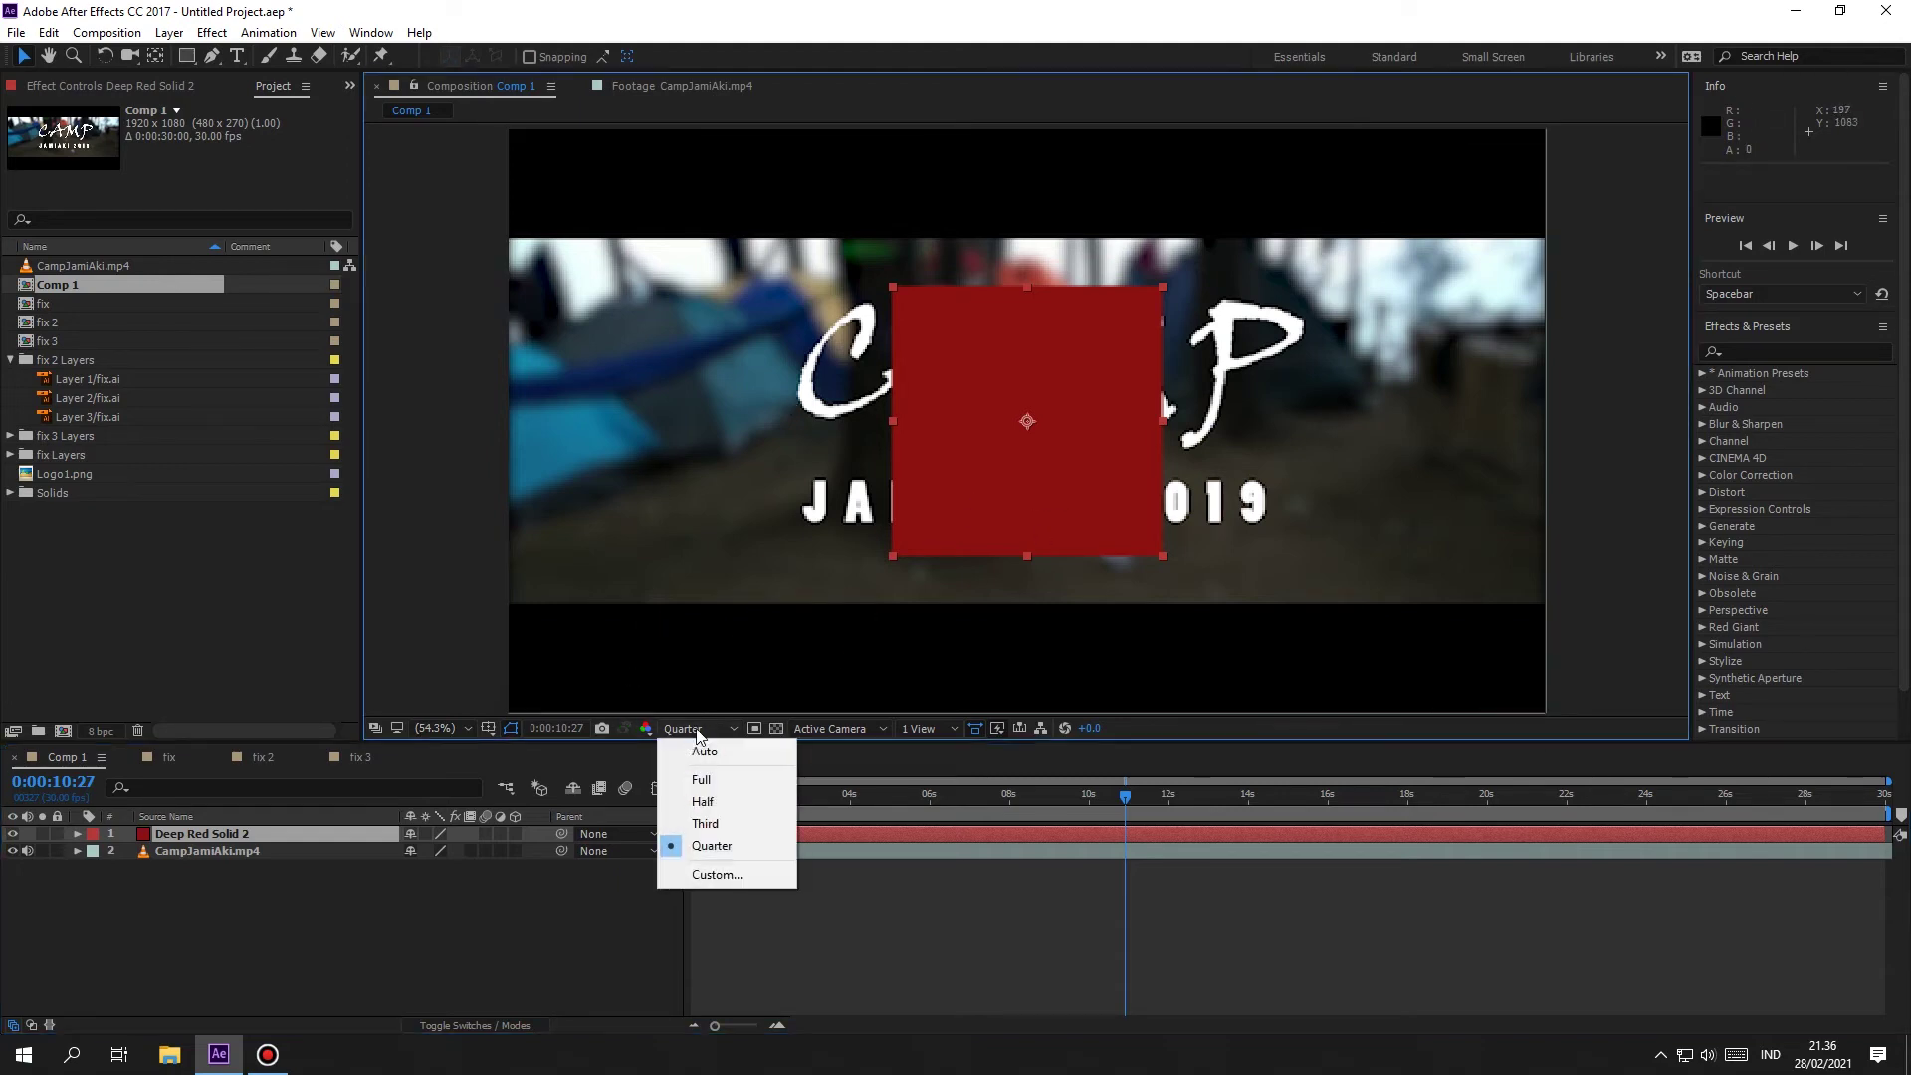
left_click(702, 782)
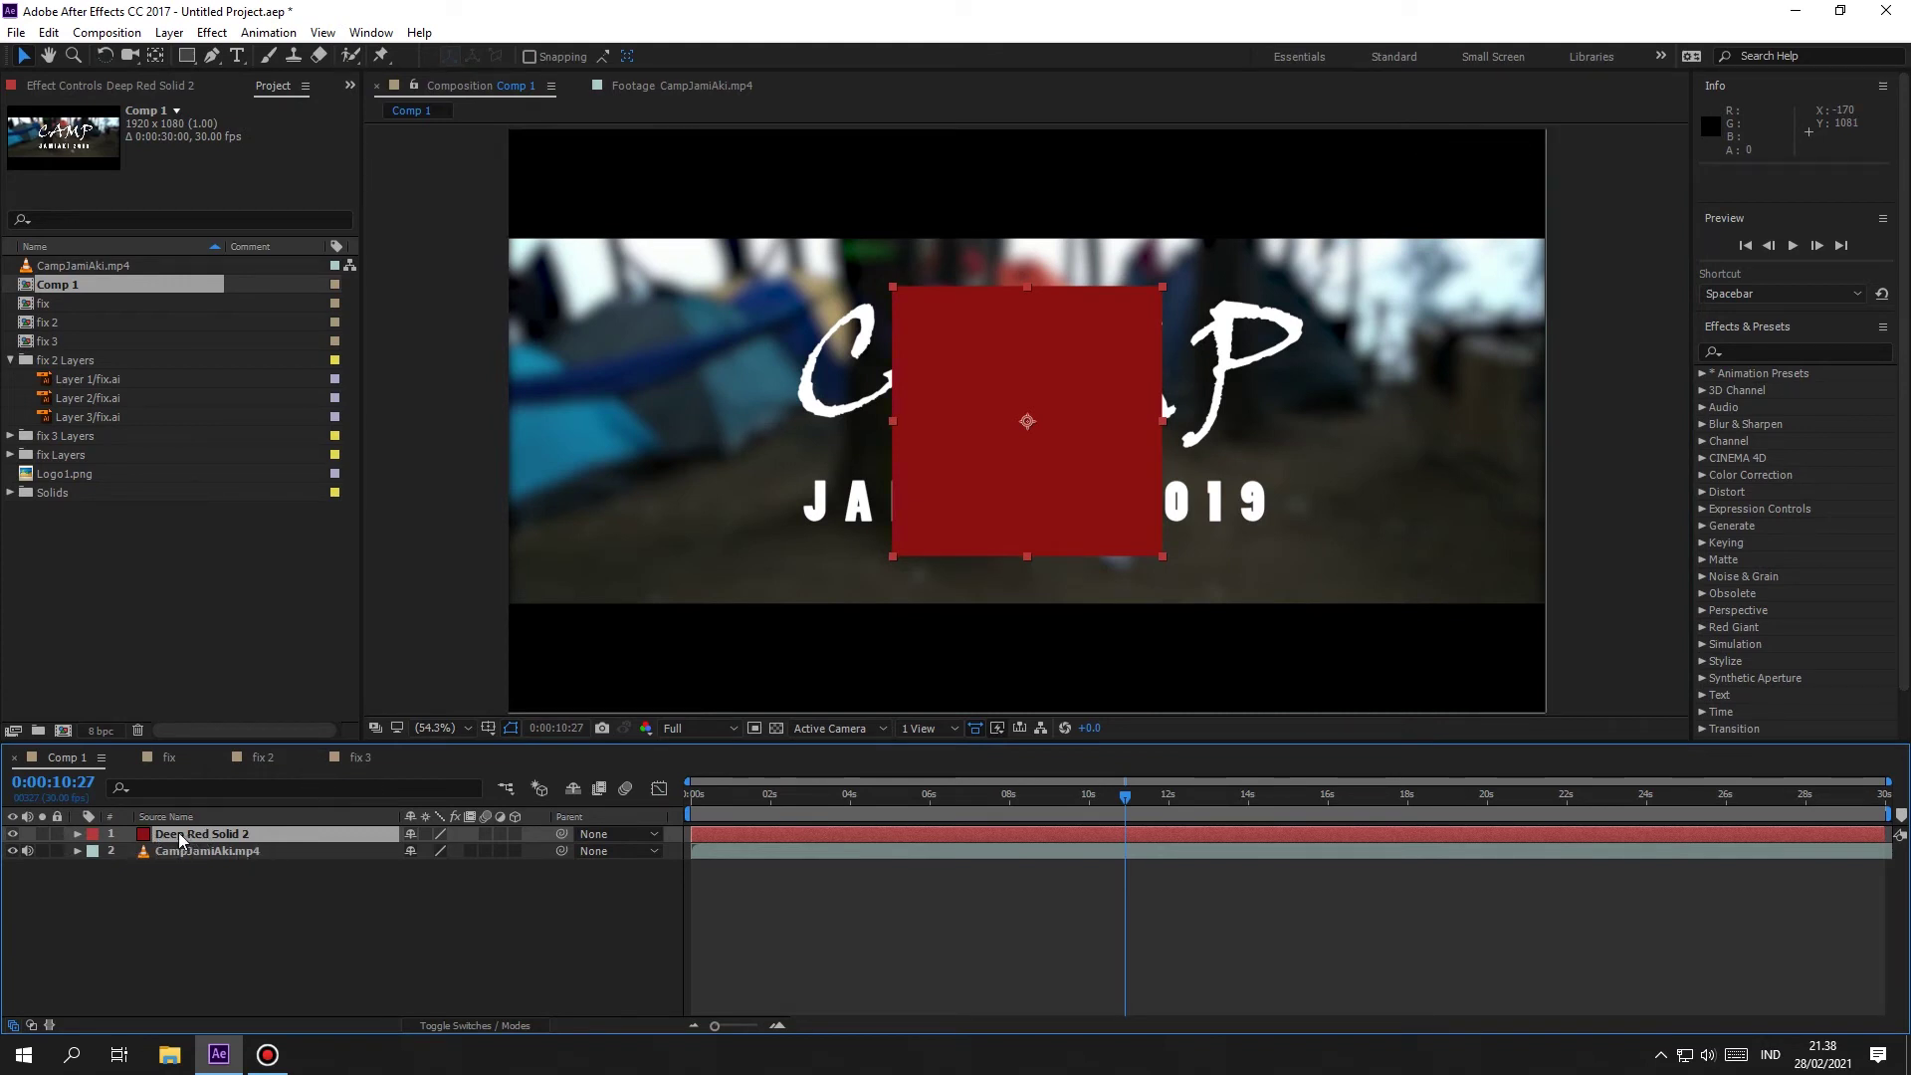
left_click(77, 835)
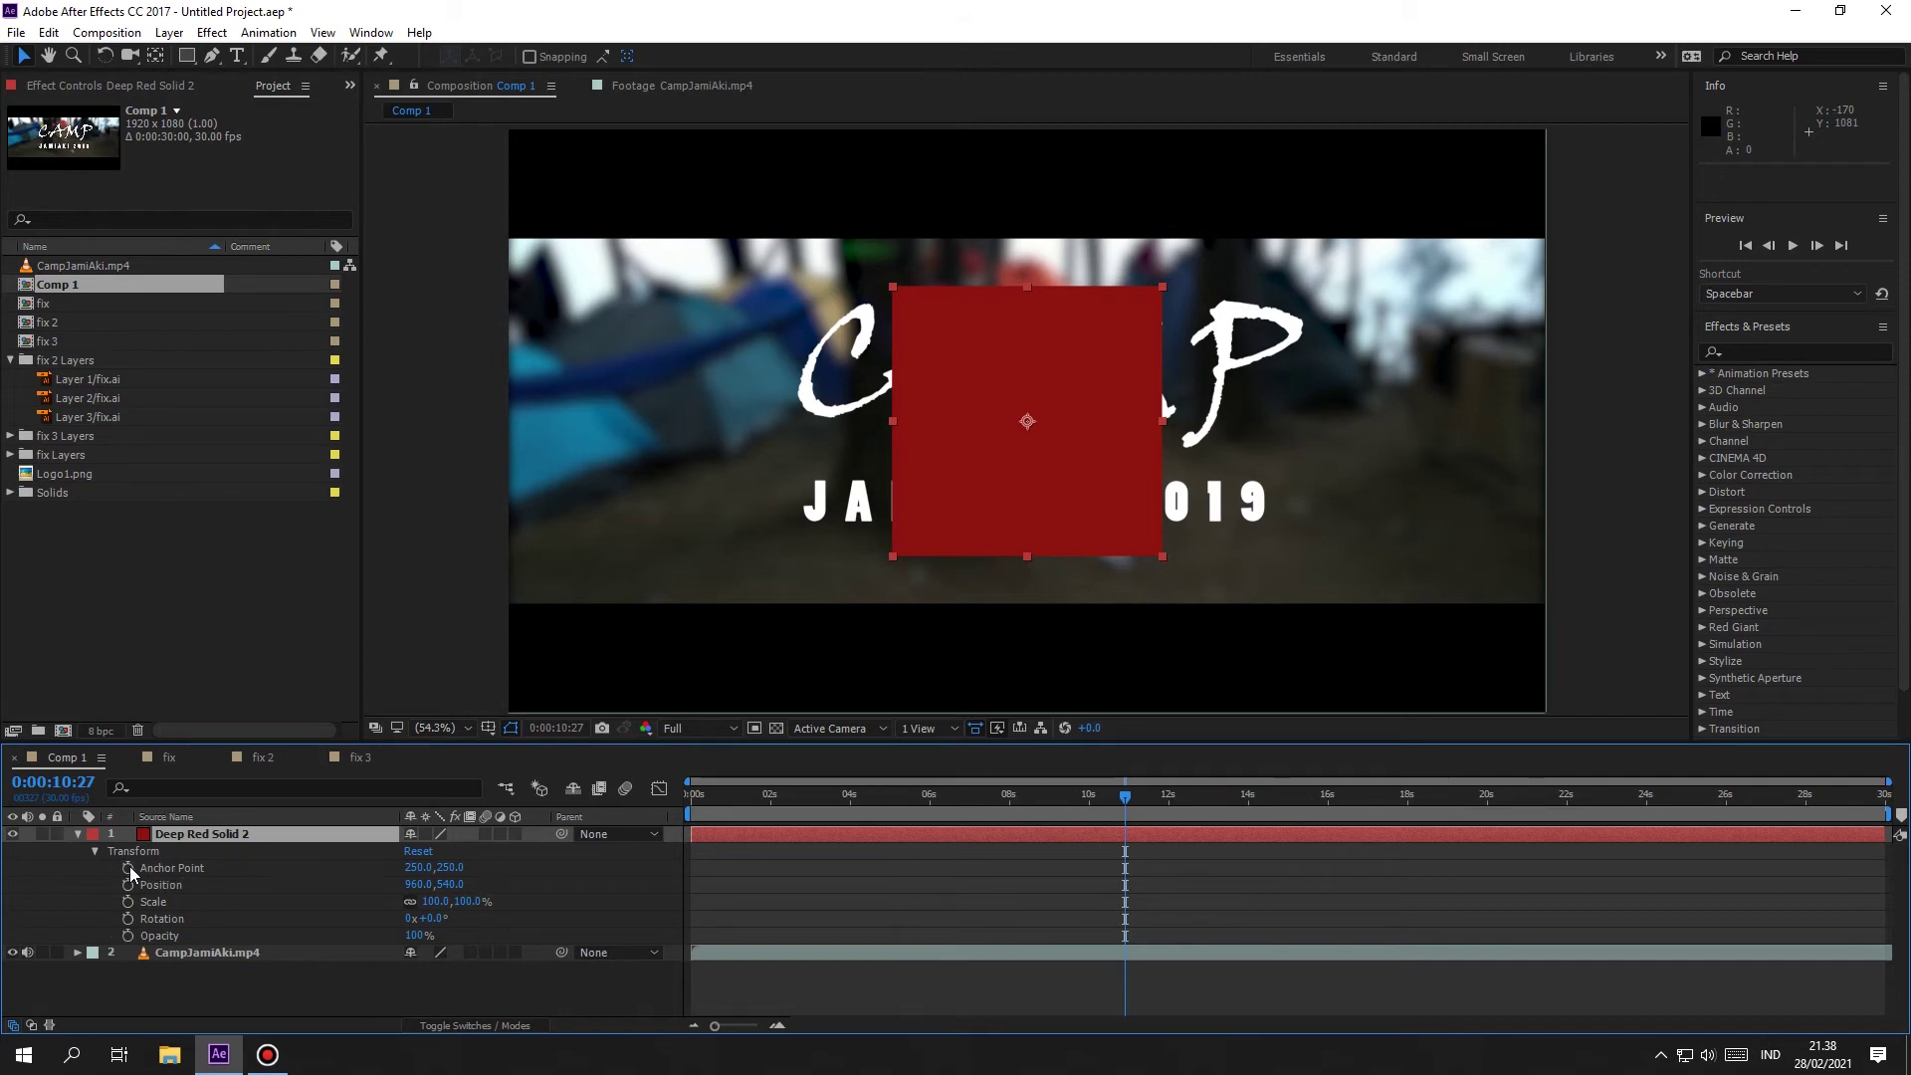
left_click(160, 869)
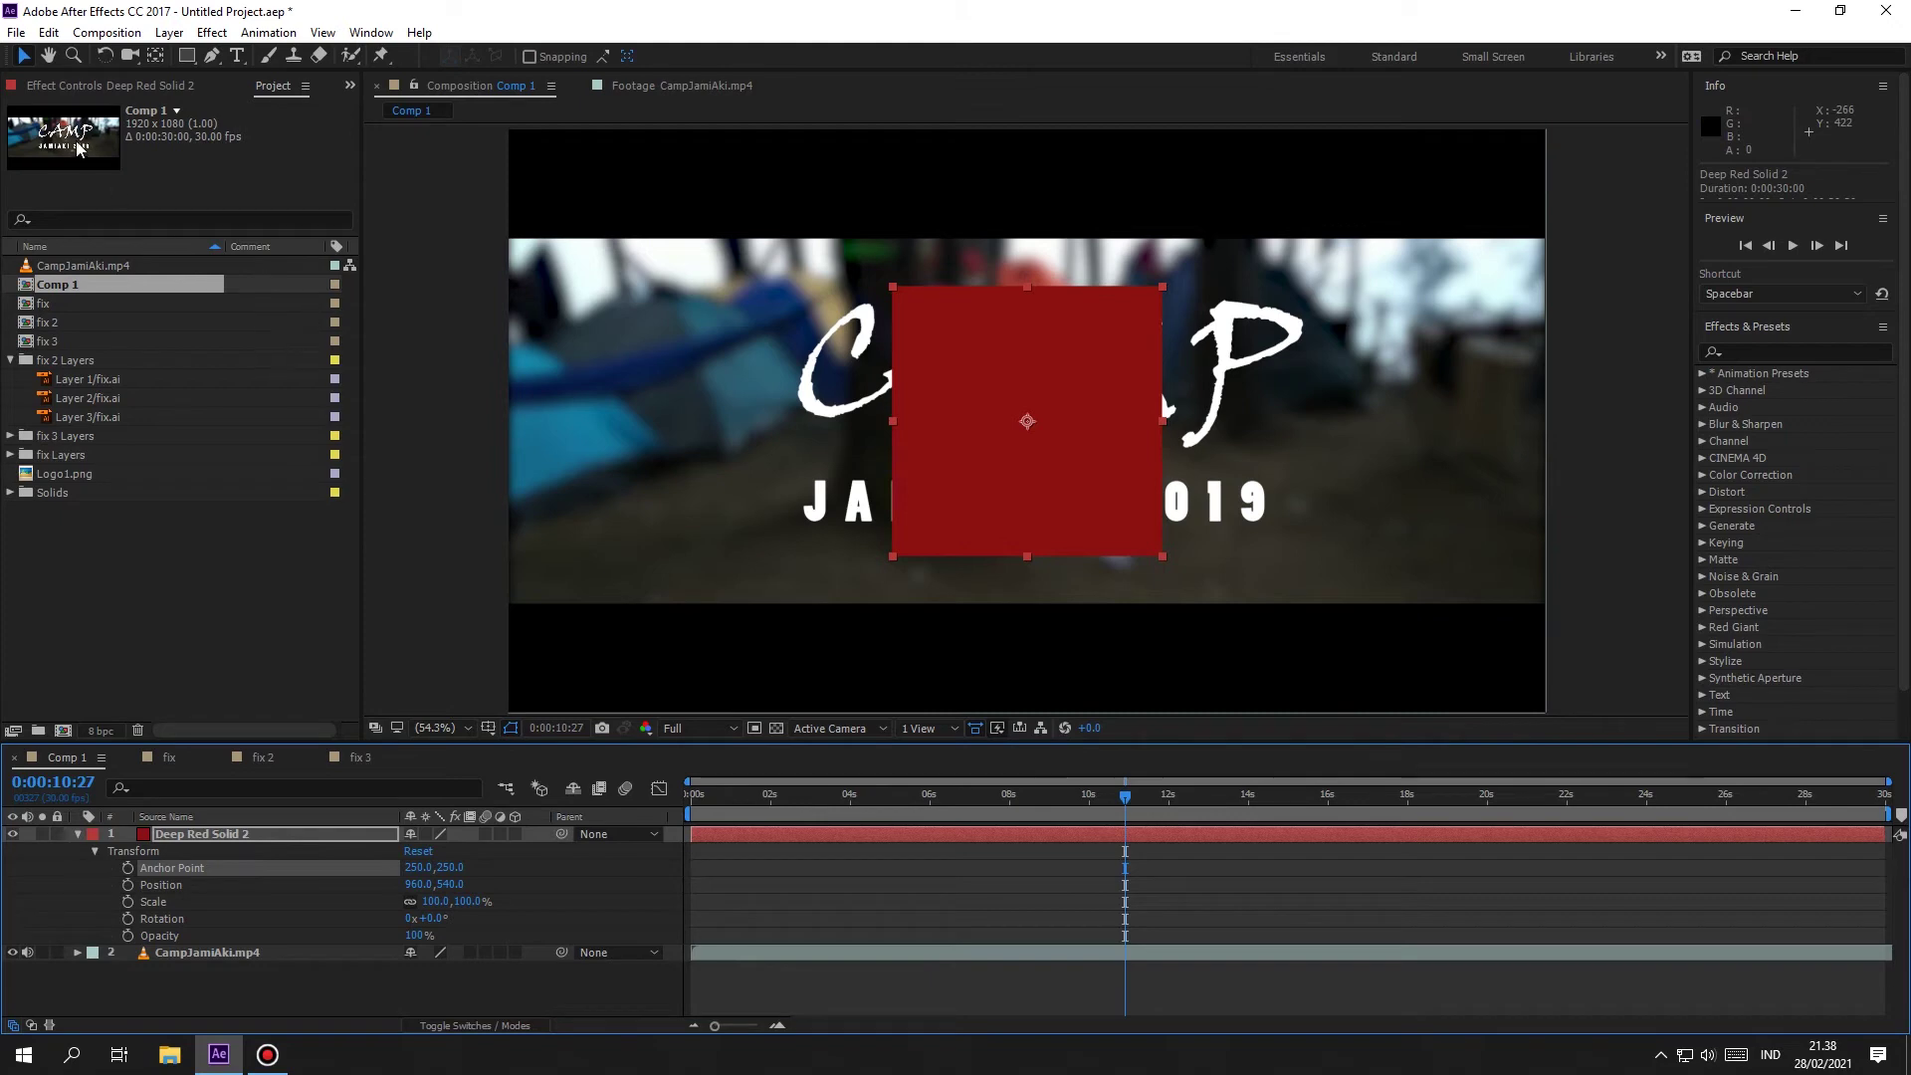
Step: Move the red solid's anchor point with the Pan Behind tool to about 141.3, 135.7, toward its upper-left corner
left_click(159, 58)
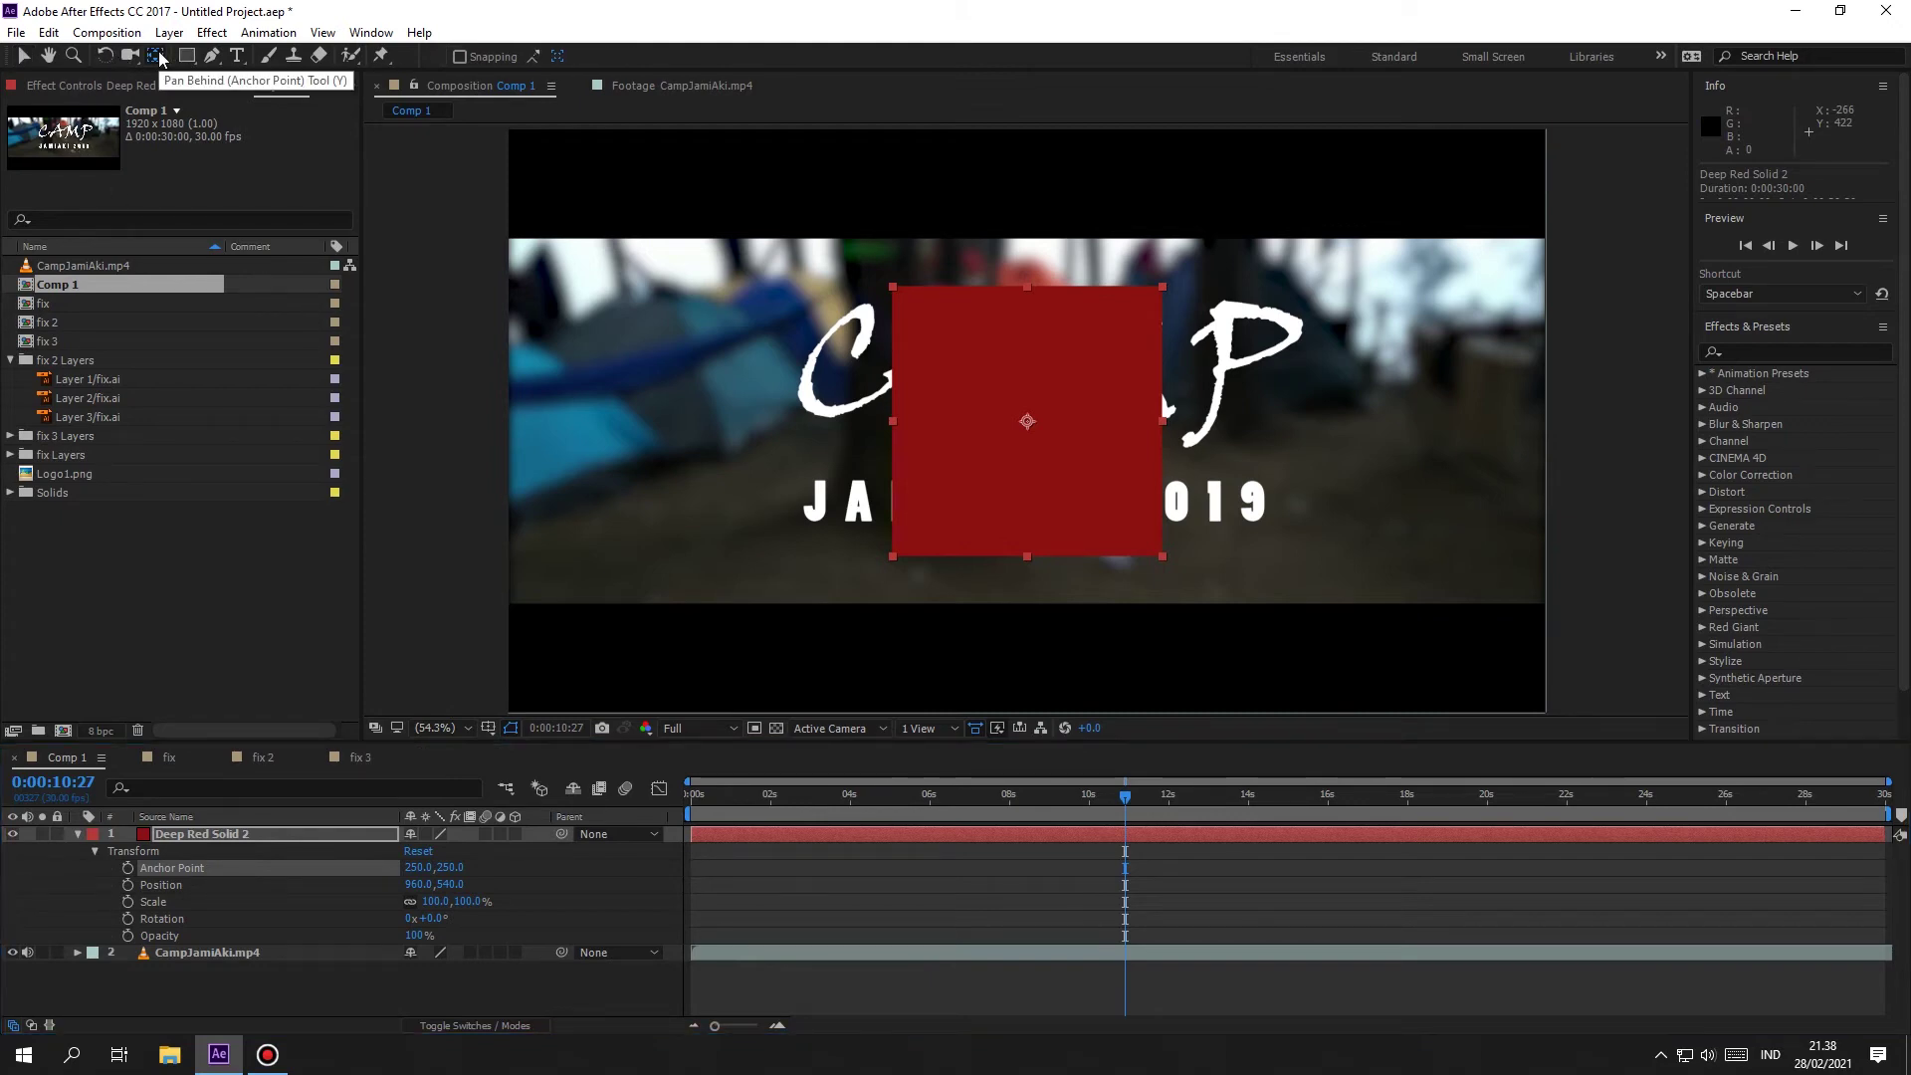
left_click_drag(1027, 426, 1088, 502)
left_click_drag(1039, 408, 971, 378)
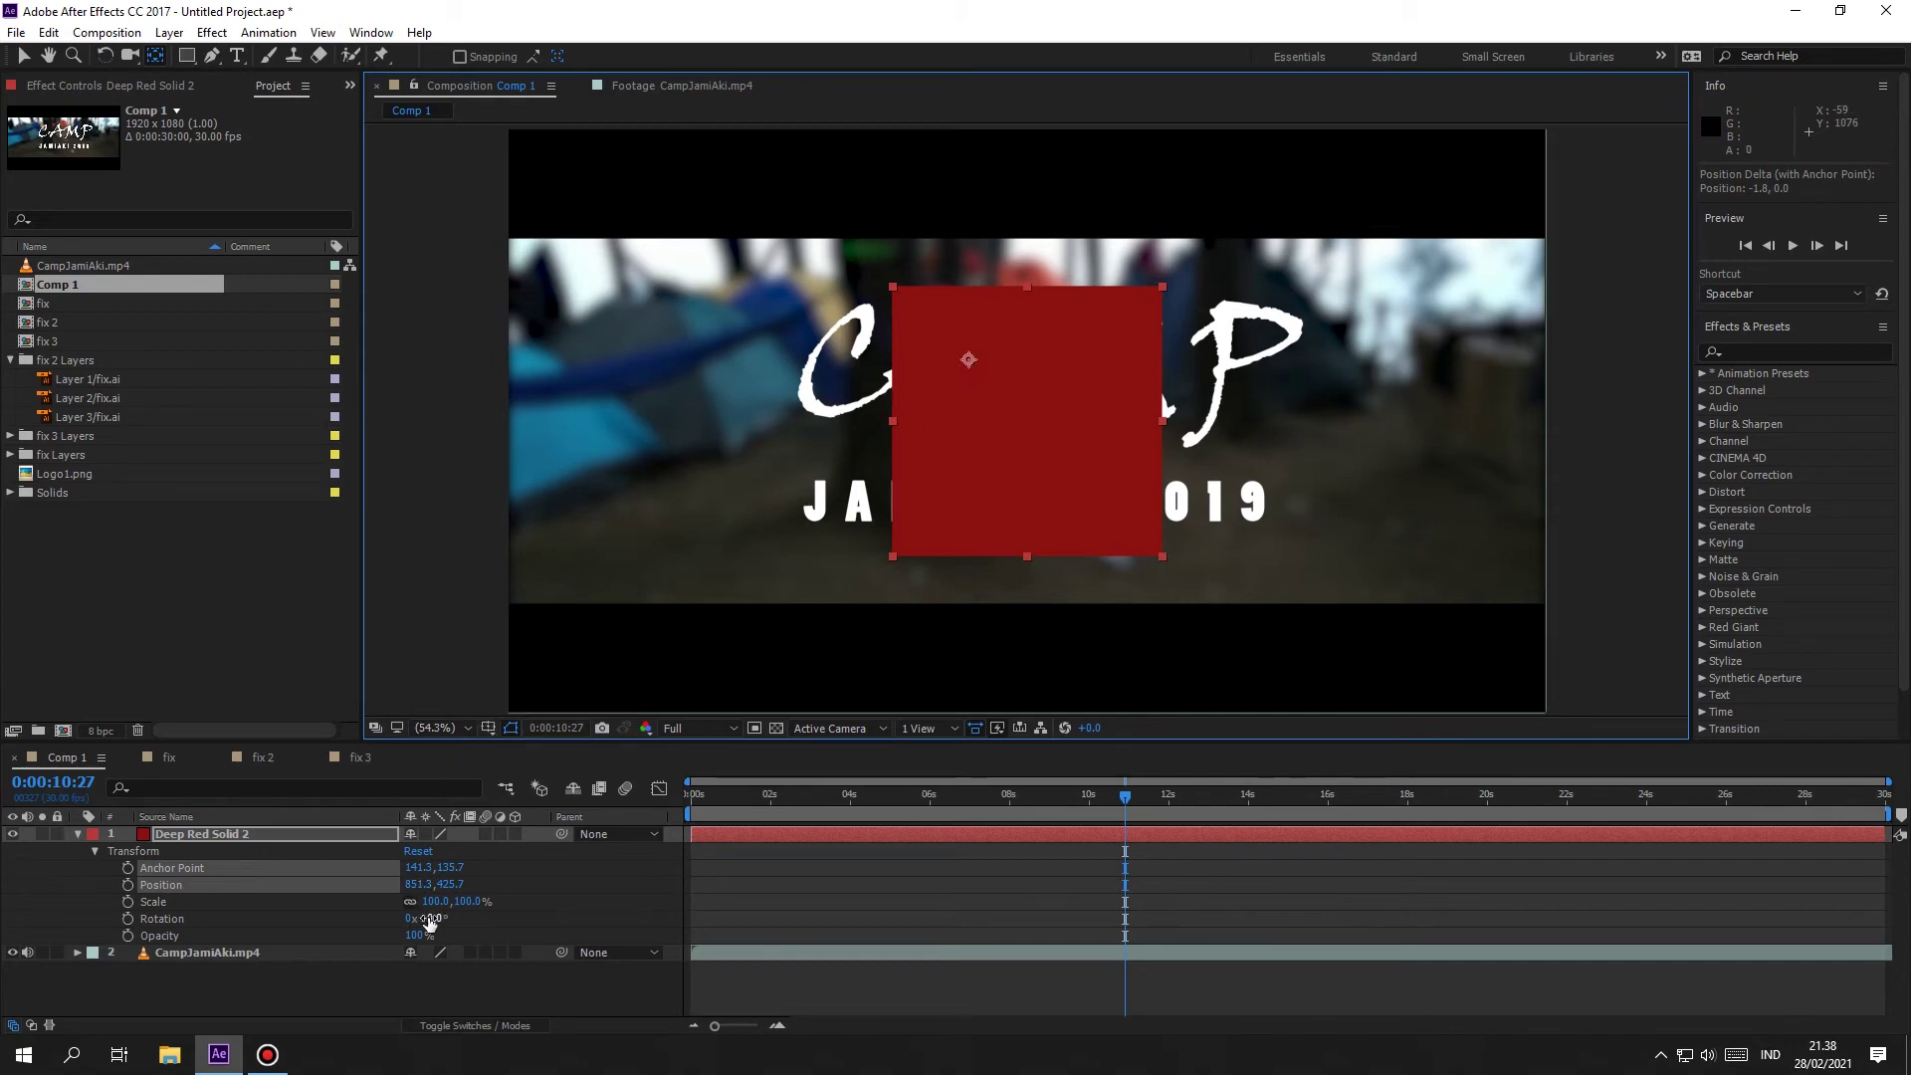
Step: Rotate the red solid to 11° around its new anchor point and scale it to about 106%
mouse_move(429, 918)
left_mouse_down()
mouse_move(516, 898)
mouse_move(374, 890)
mouse_move(453, 897)
mouse_move(428, 900)
left_mouse_up()
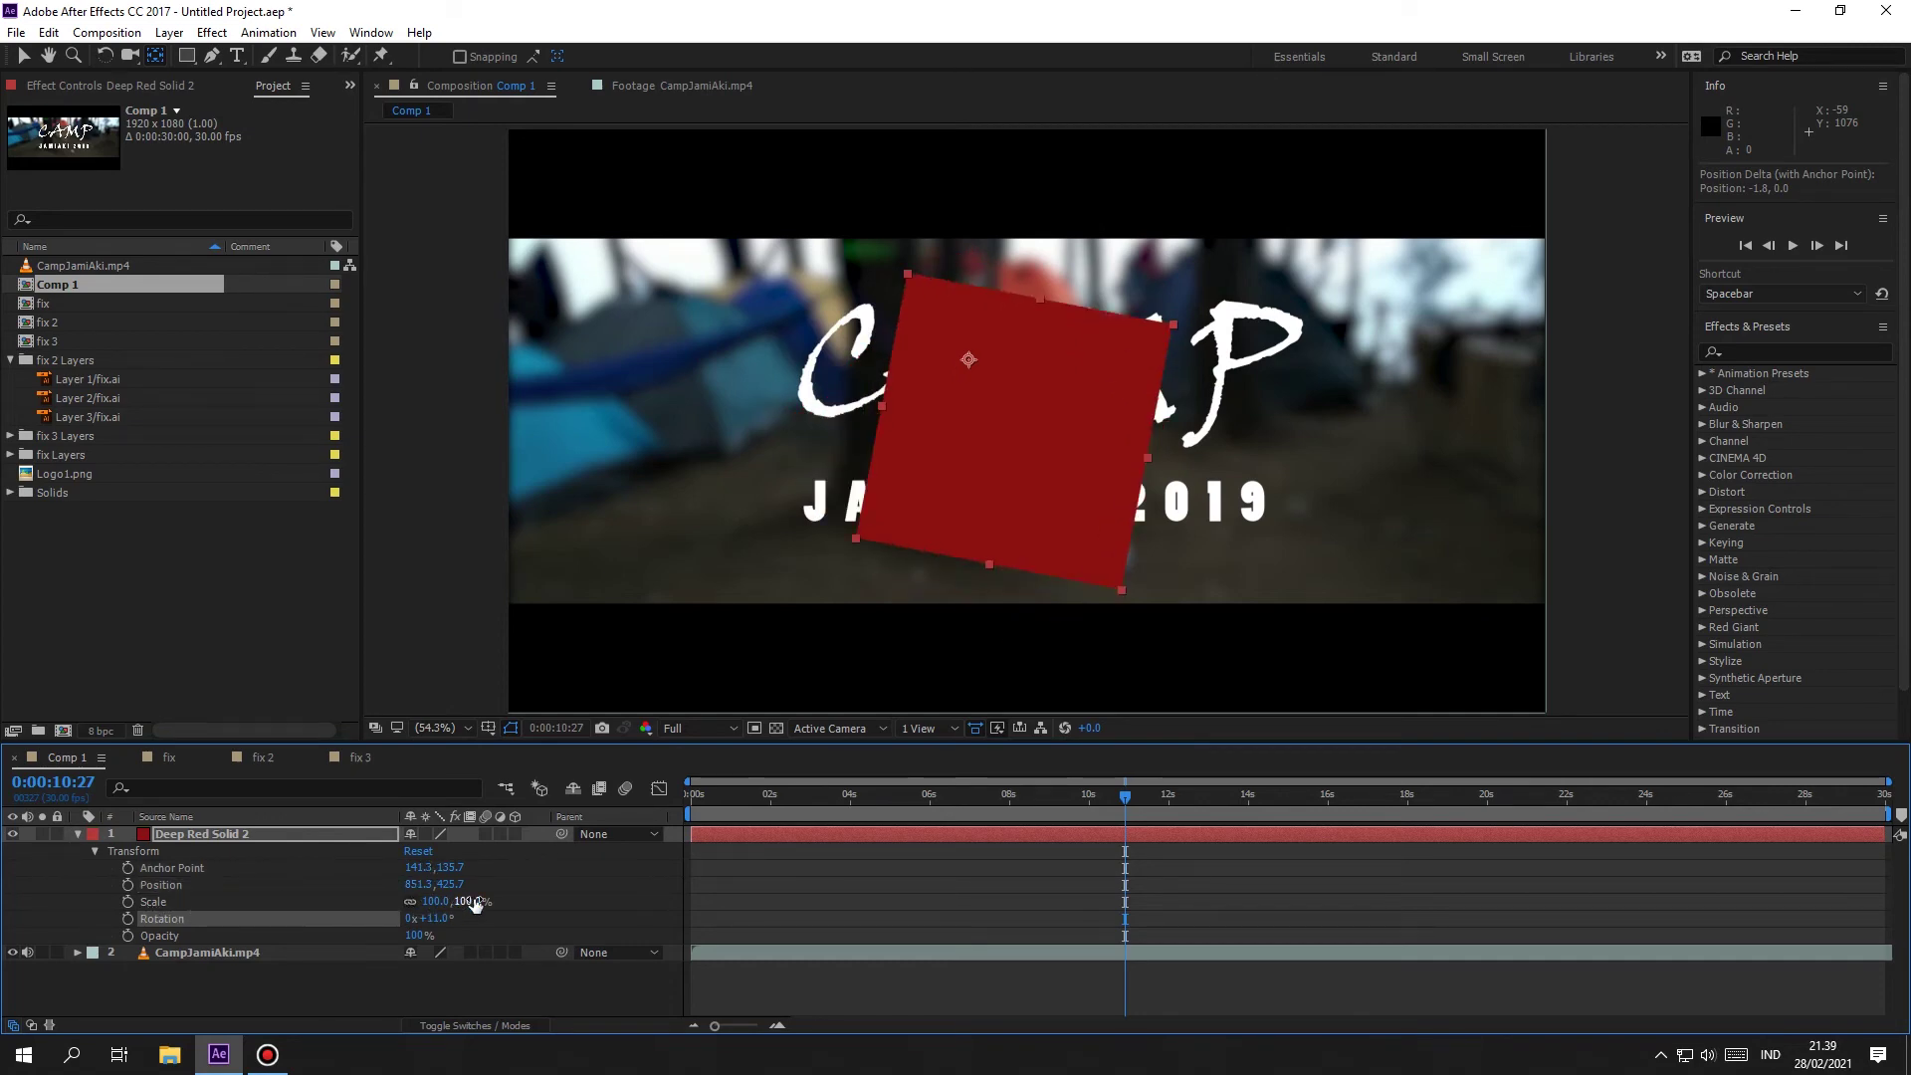
mouse_move(469, 901)
left_mouse_down()
mouse_move(518, 900)
mouse_move(373, 901)
mouse_move(481, 901)
left_mouse_up()
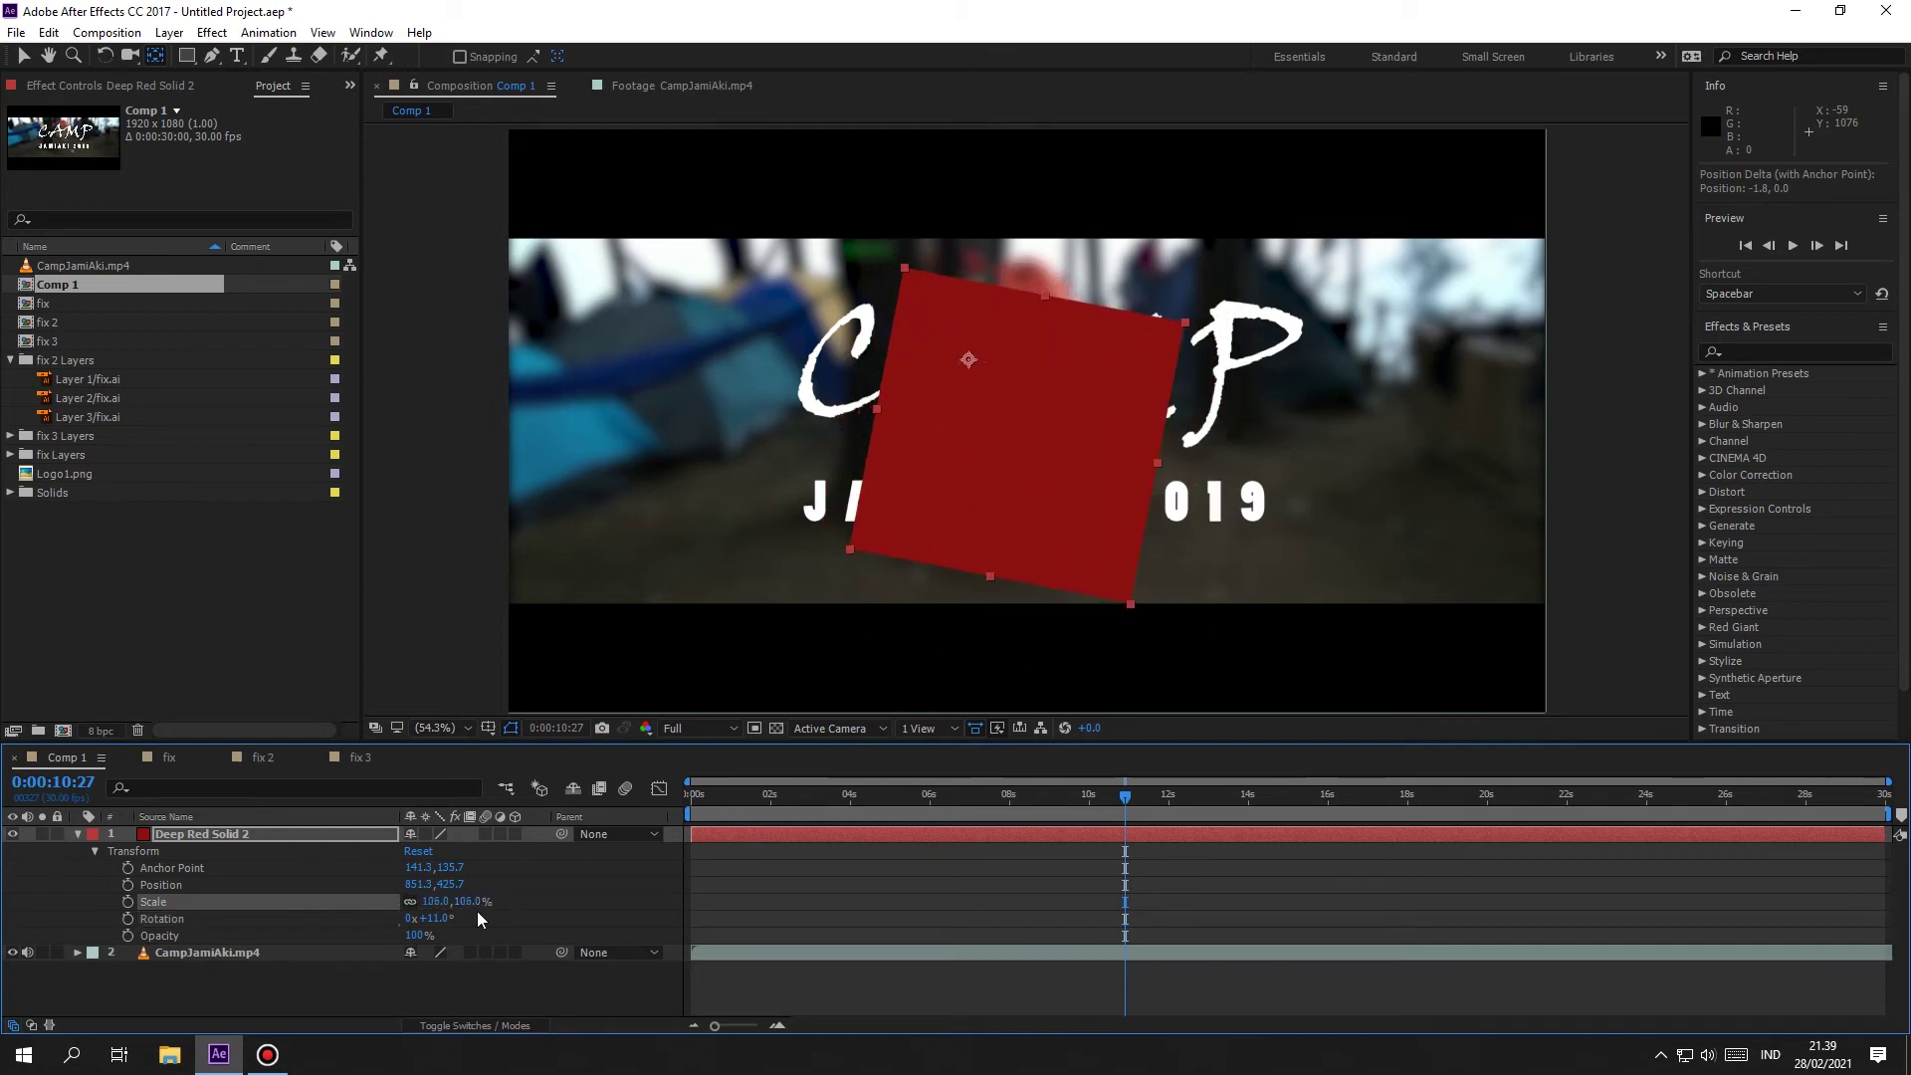
Step: Shrink the red solid in the viewer to about 67.2 × 57.0%, place it at about 864.2, 377.8, and collapse its properties
left_click(25, 58)
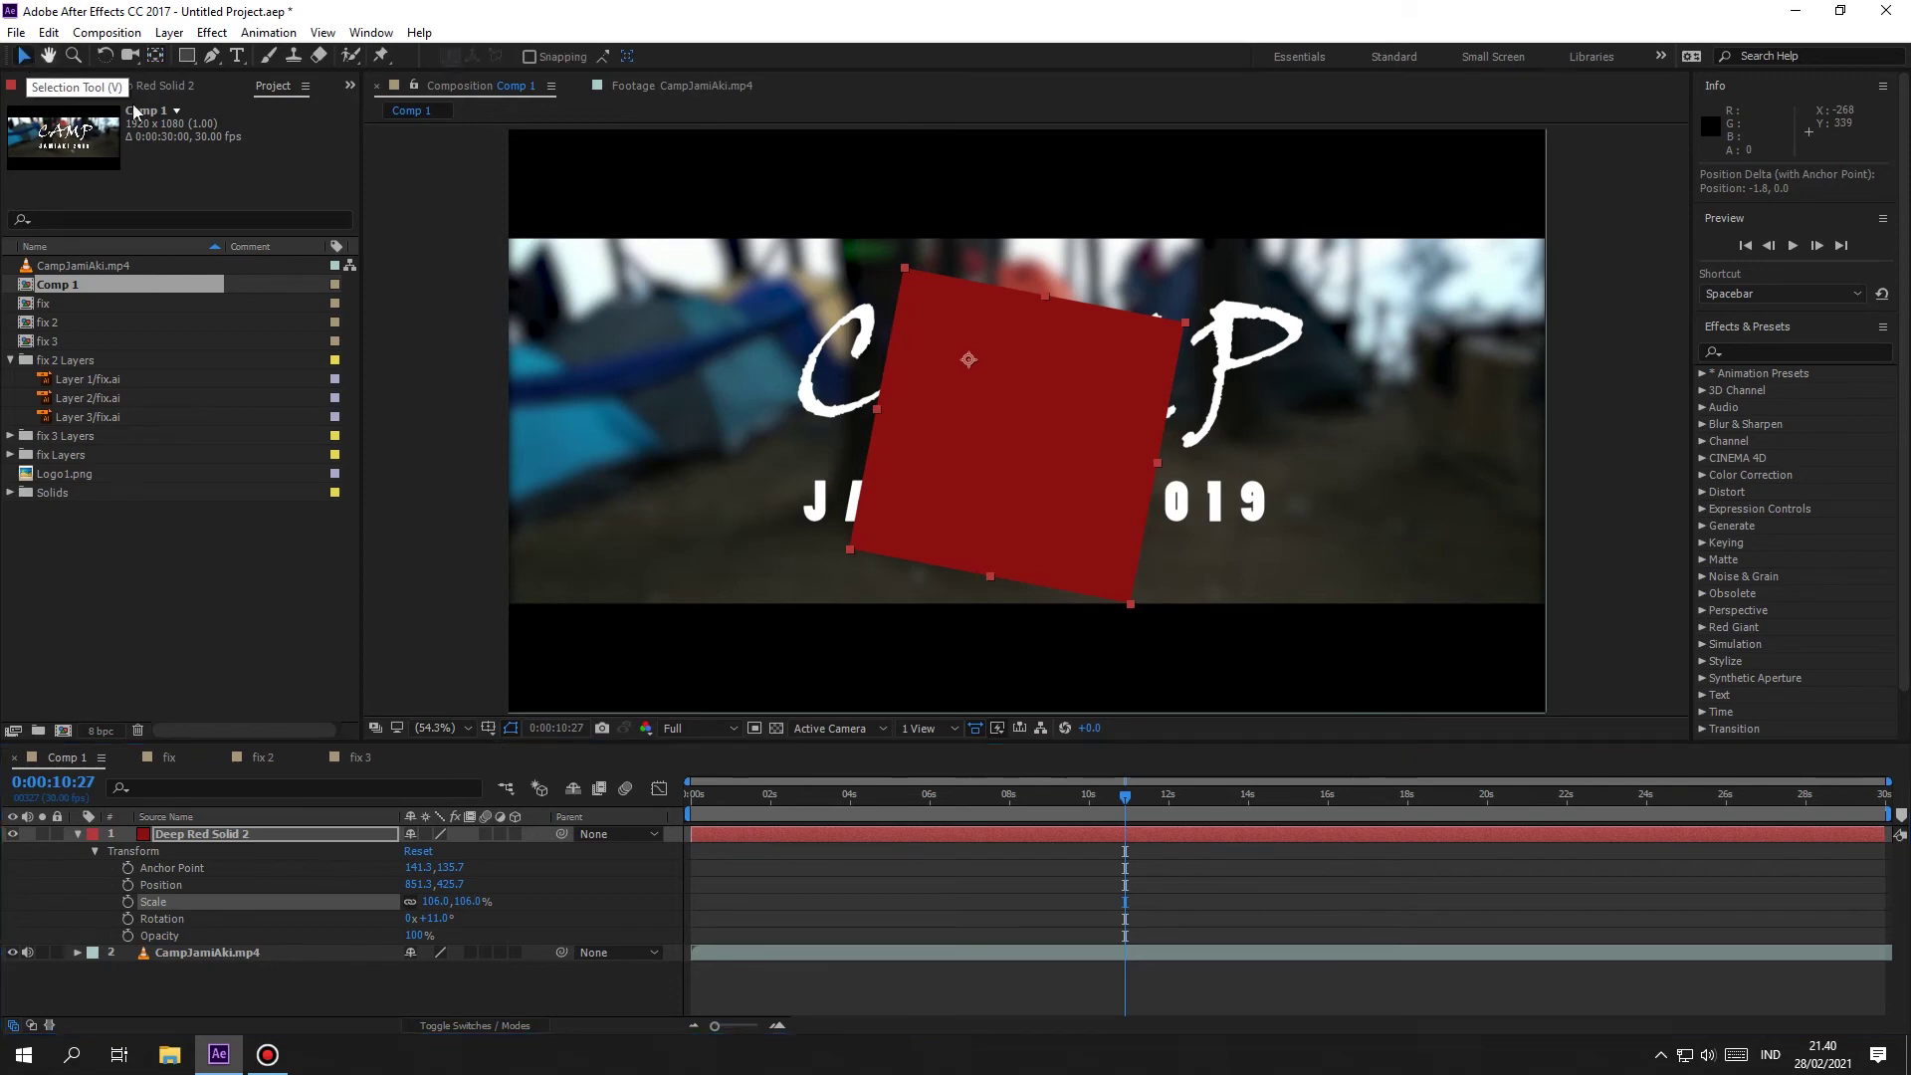
left_click(1189, 331)
left_click_drag(1186, 325, 1023, 373)
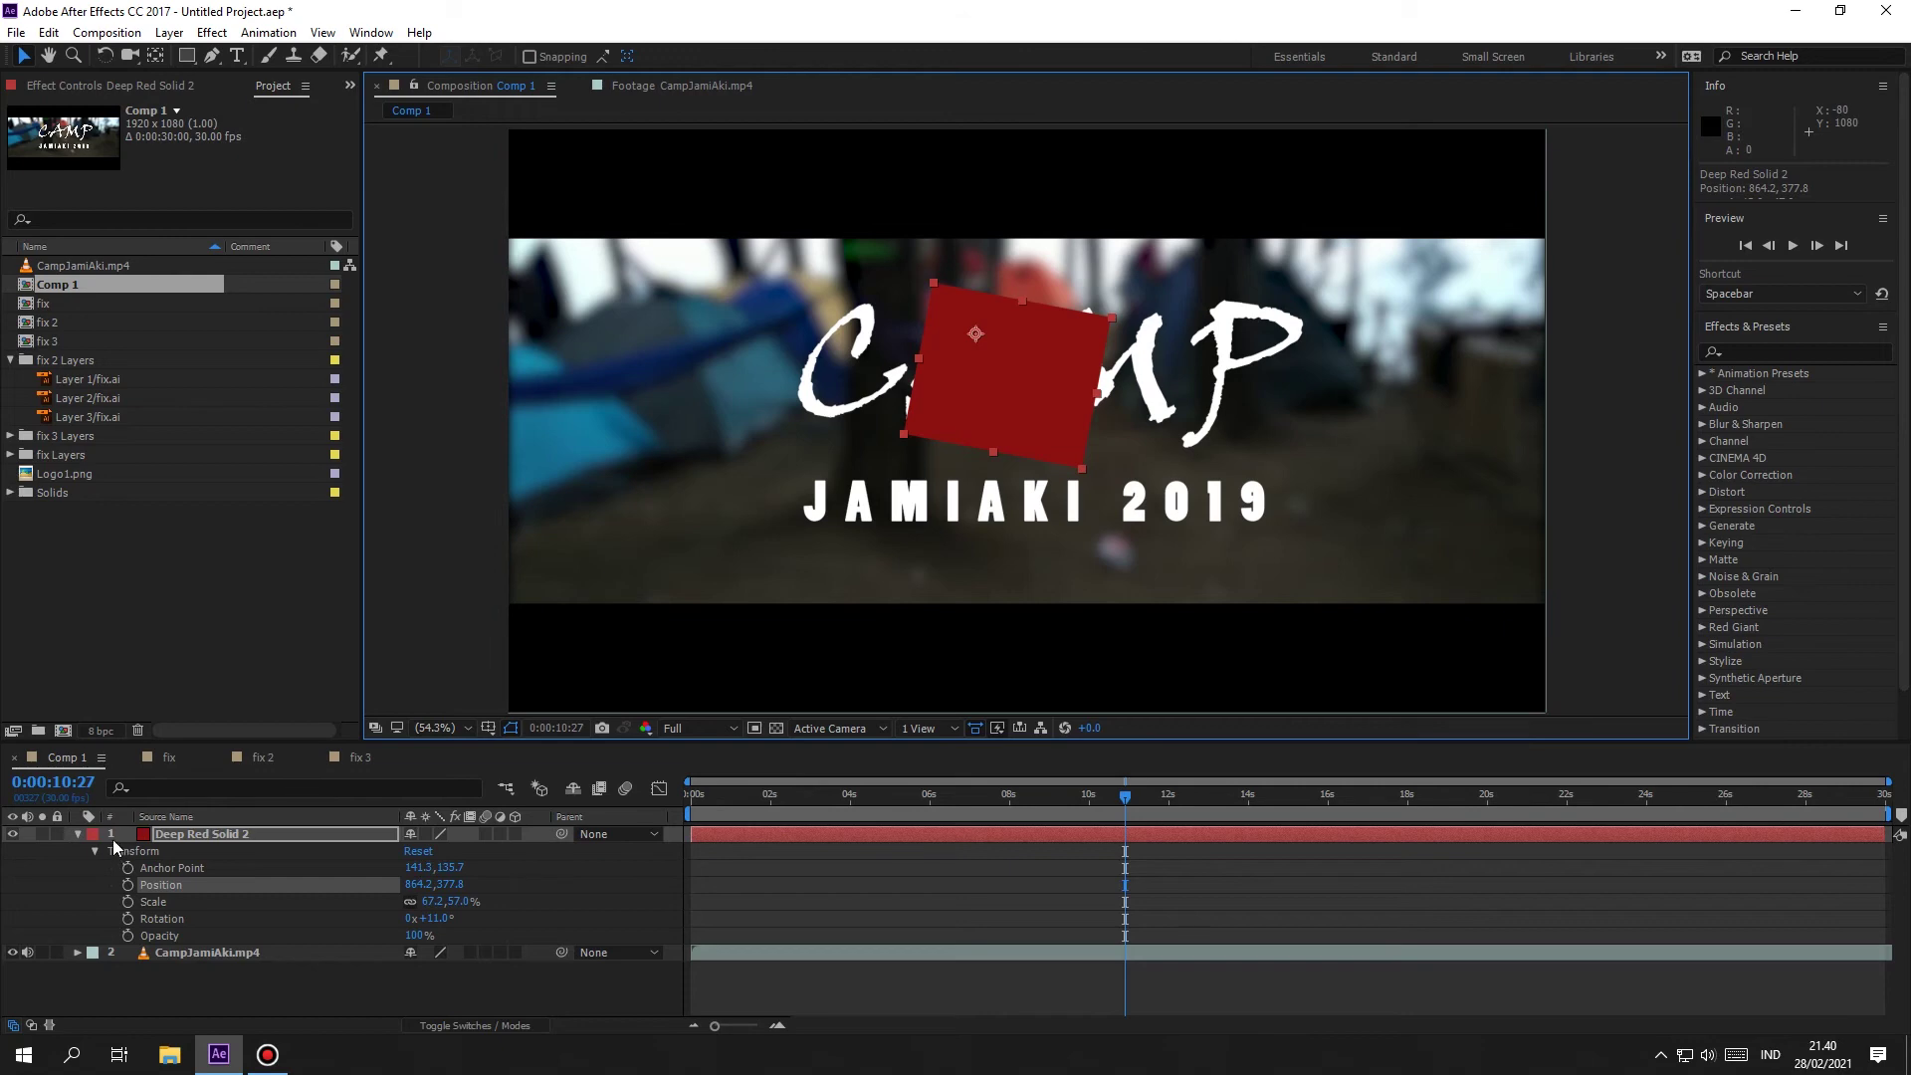
left_click(78, 834)
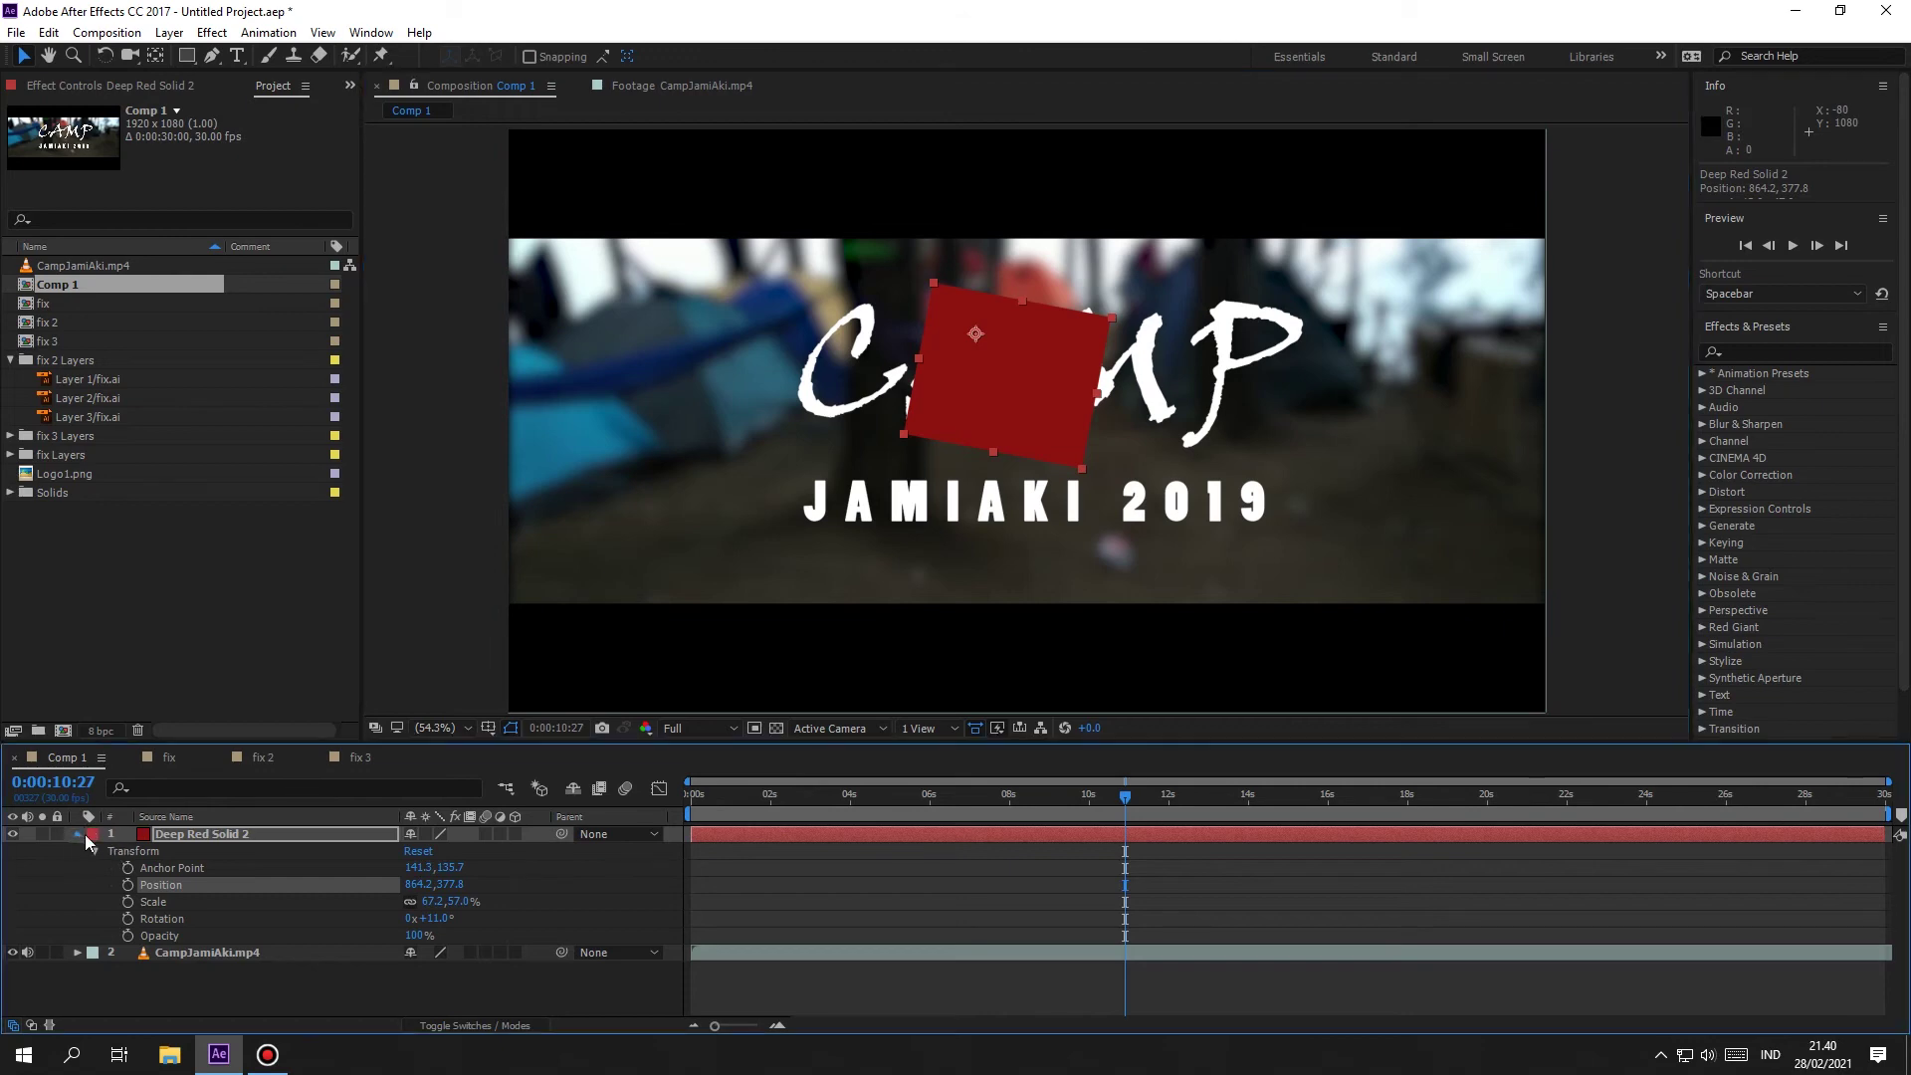
Step: Undo the accidental effect application and apply Gaussian Blur from the Blur & Sharpen effects to the red solid
left_click(1029, 376)
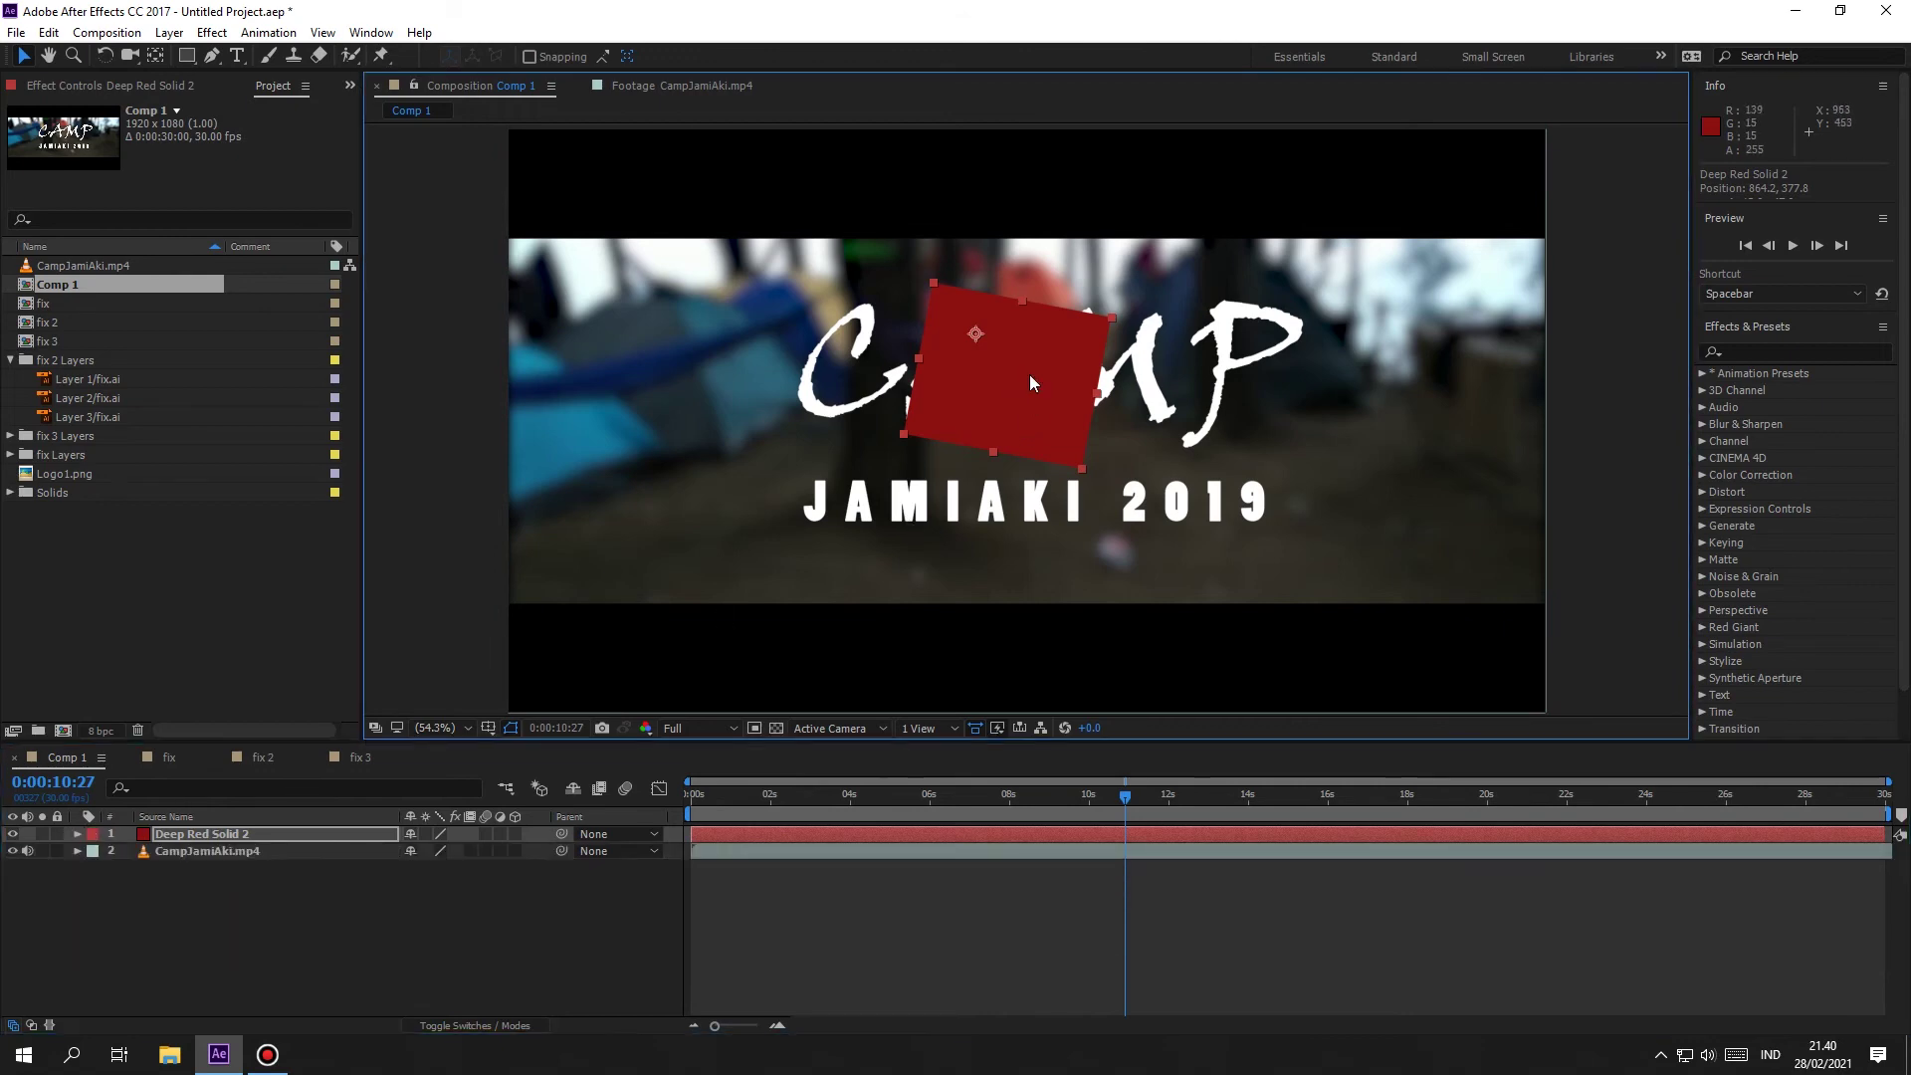
left_click(1767, 351)
key("ctrl+z")
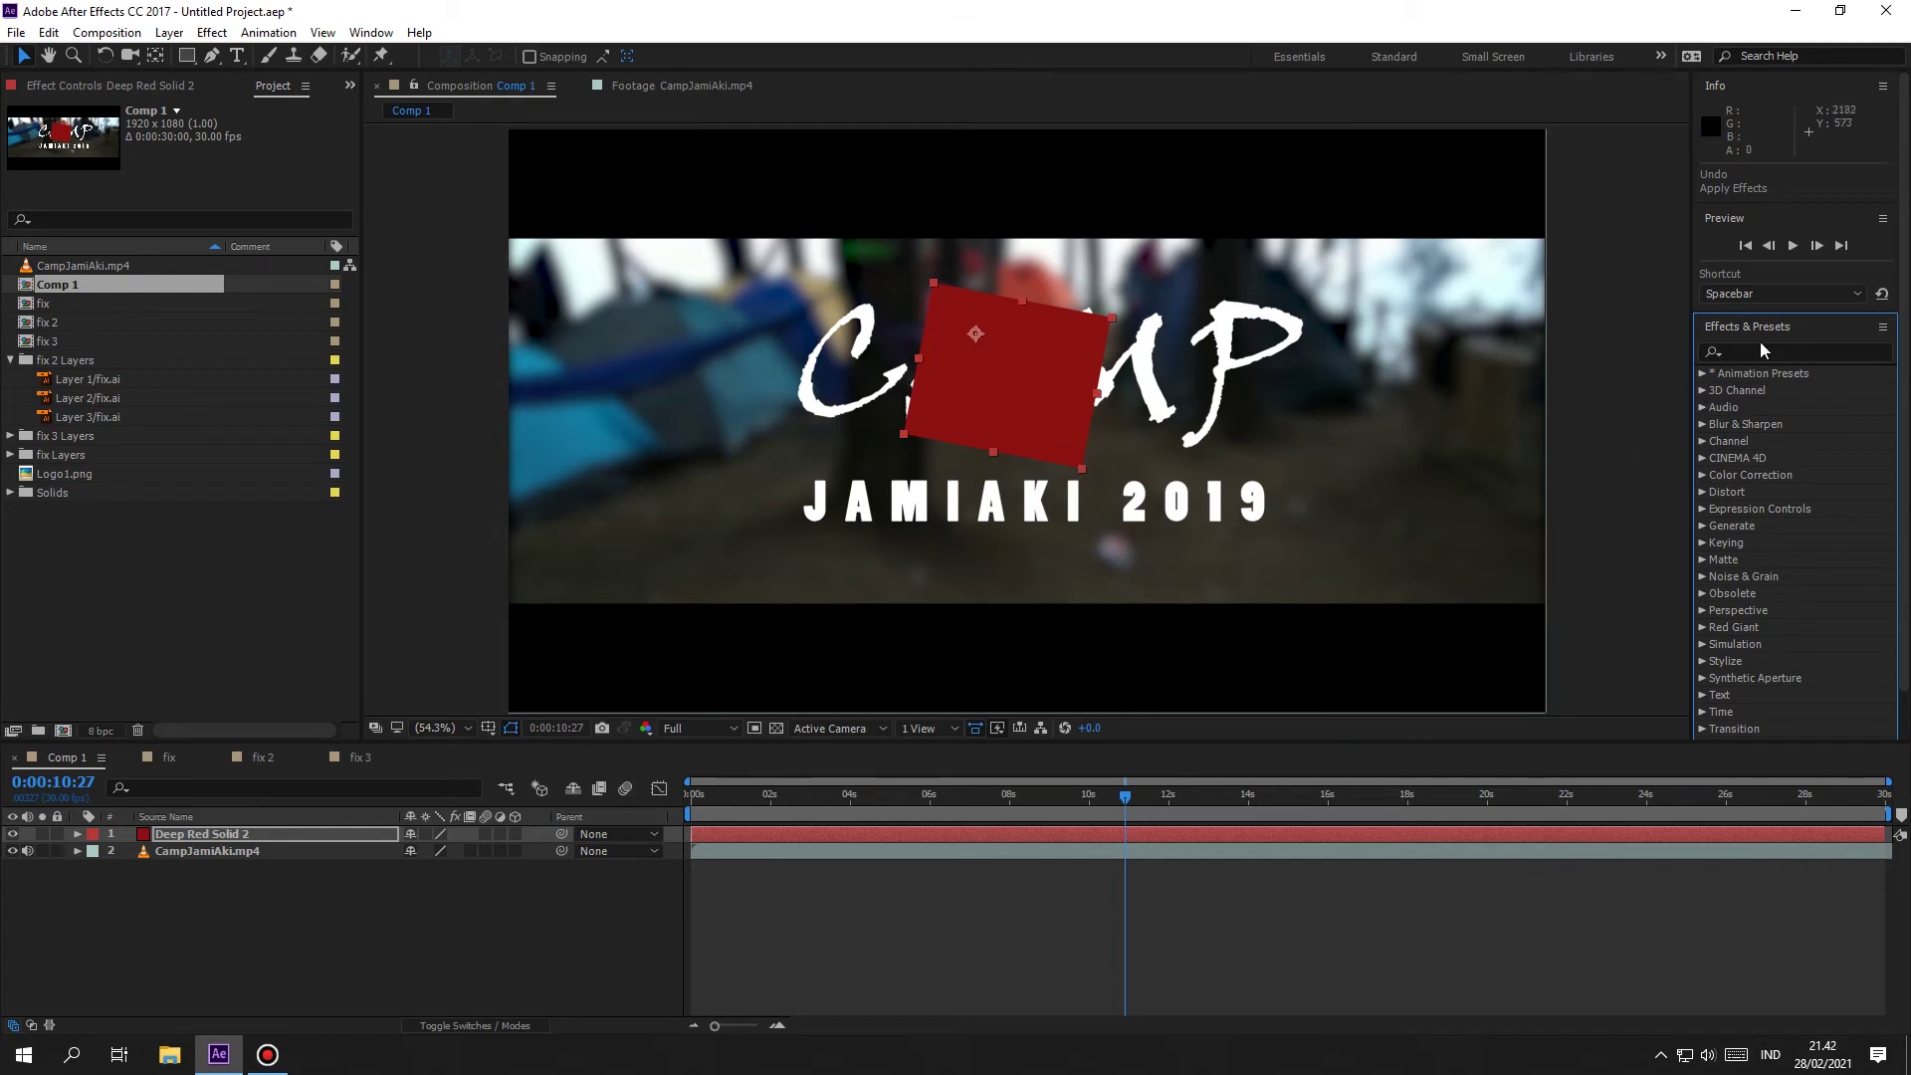
left_click(1703, 424)
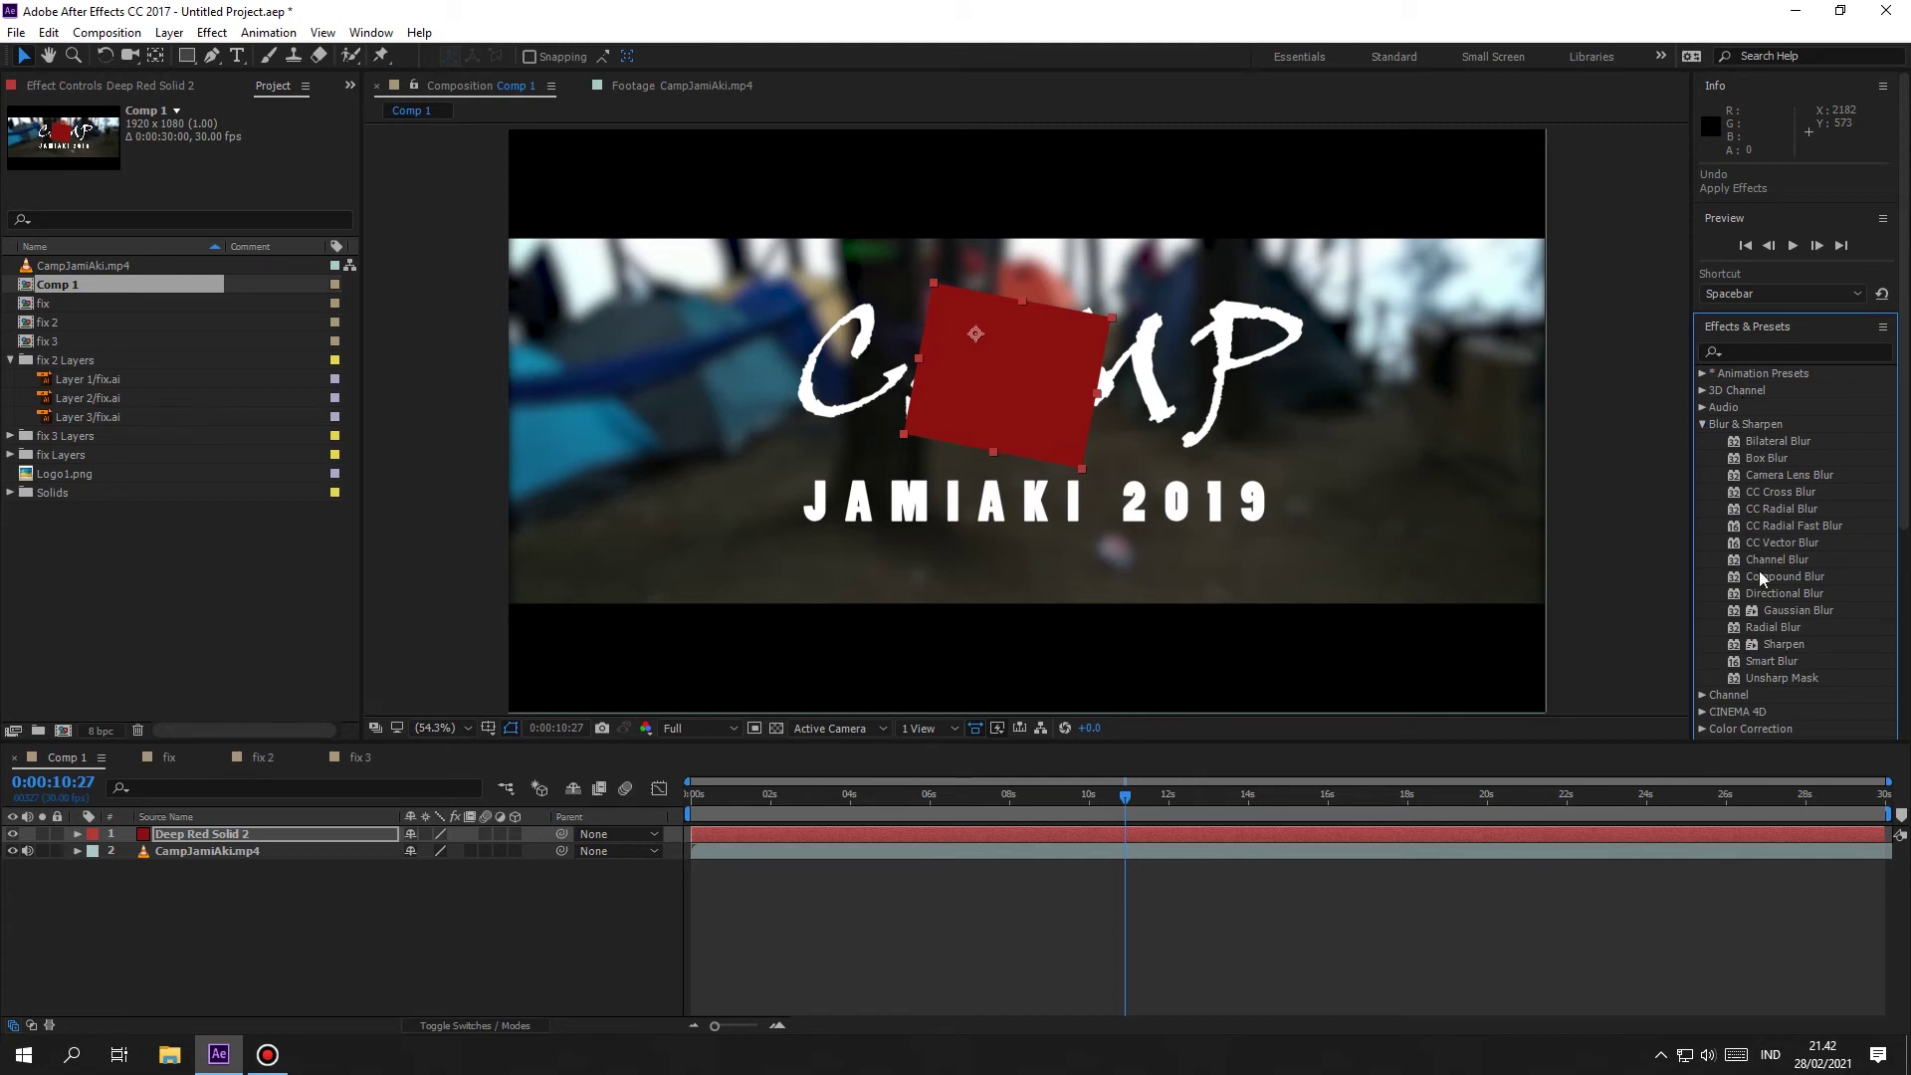
left_click(1799, 612)
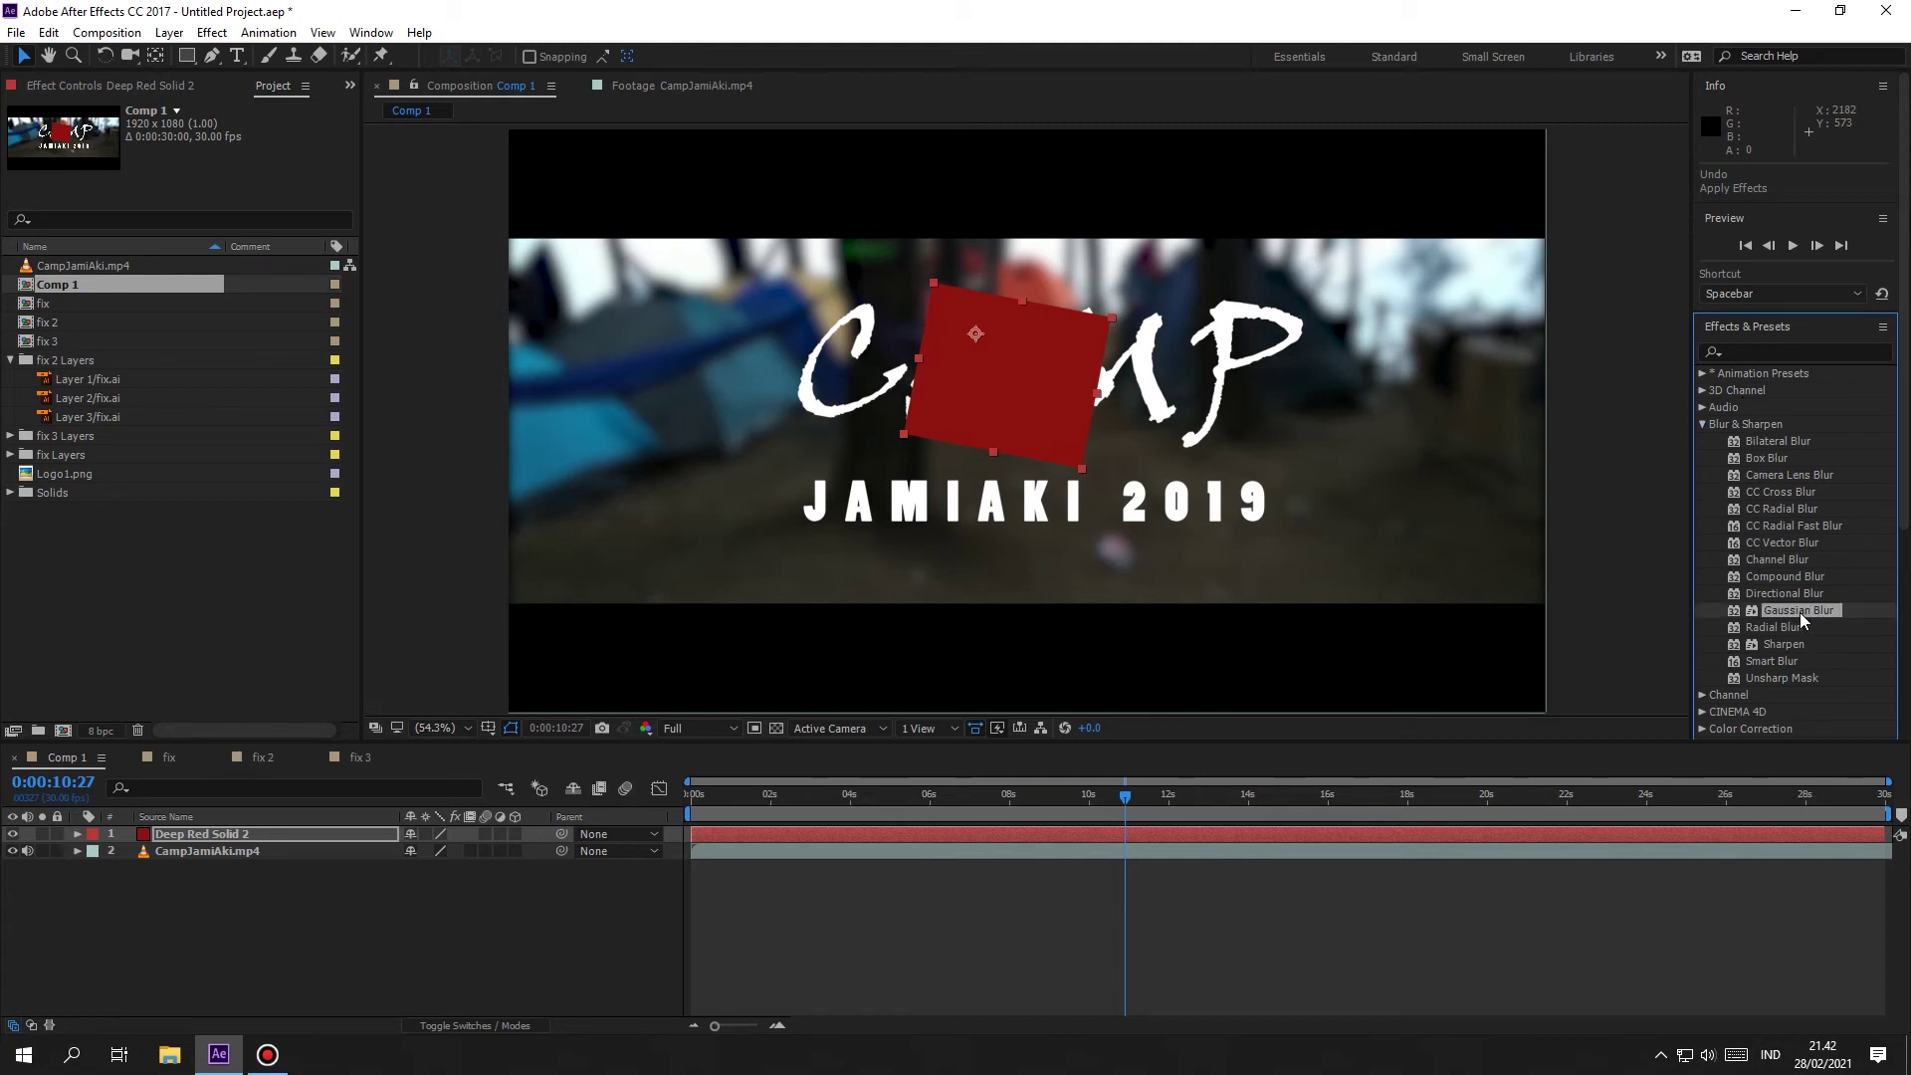
left_click_drag(1797, 612, 1046, 397)
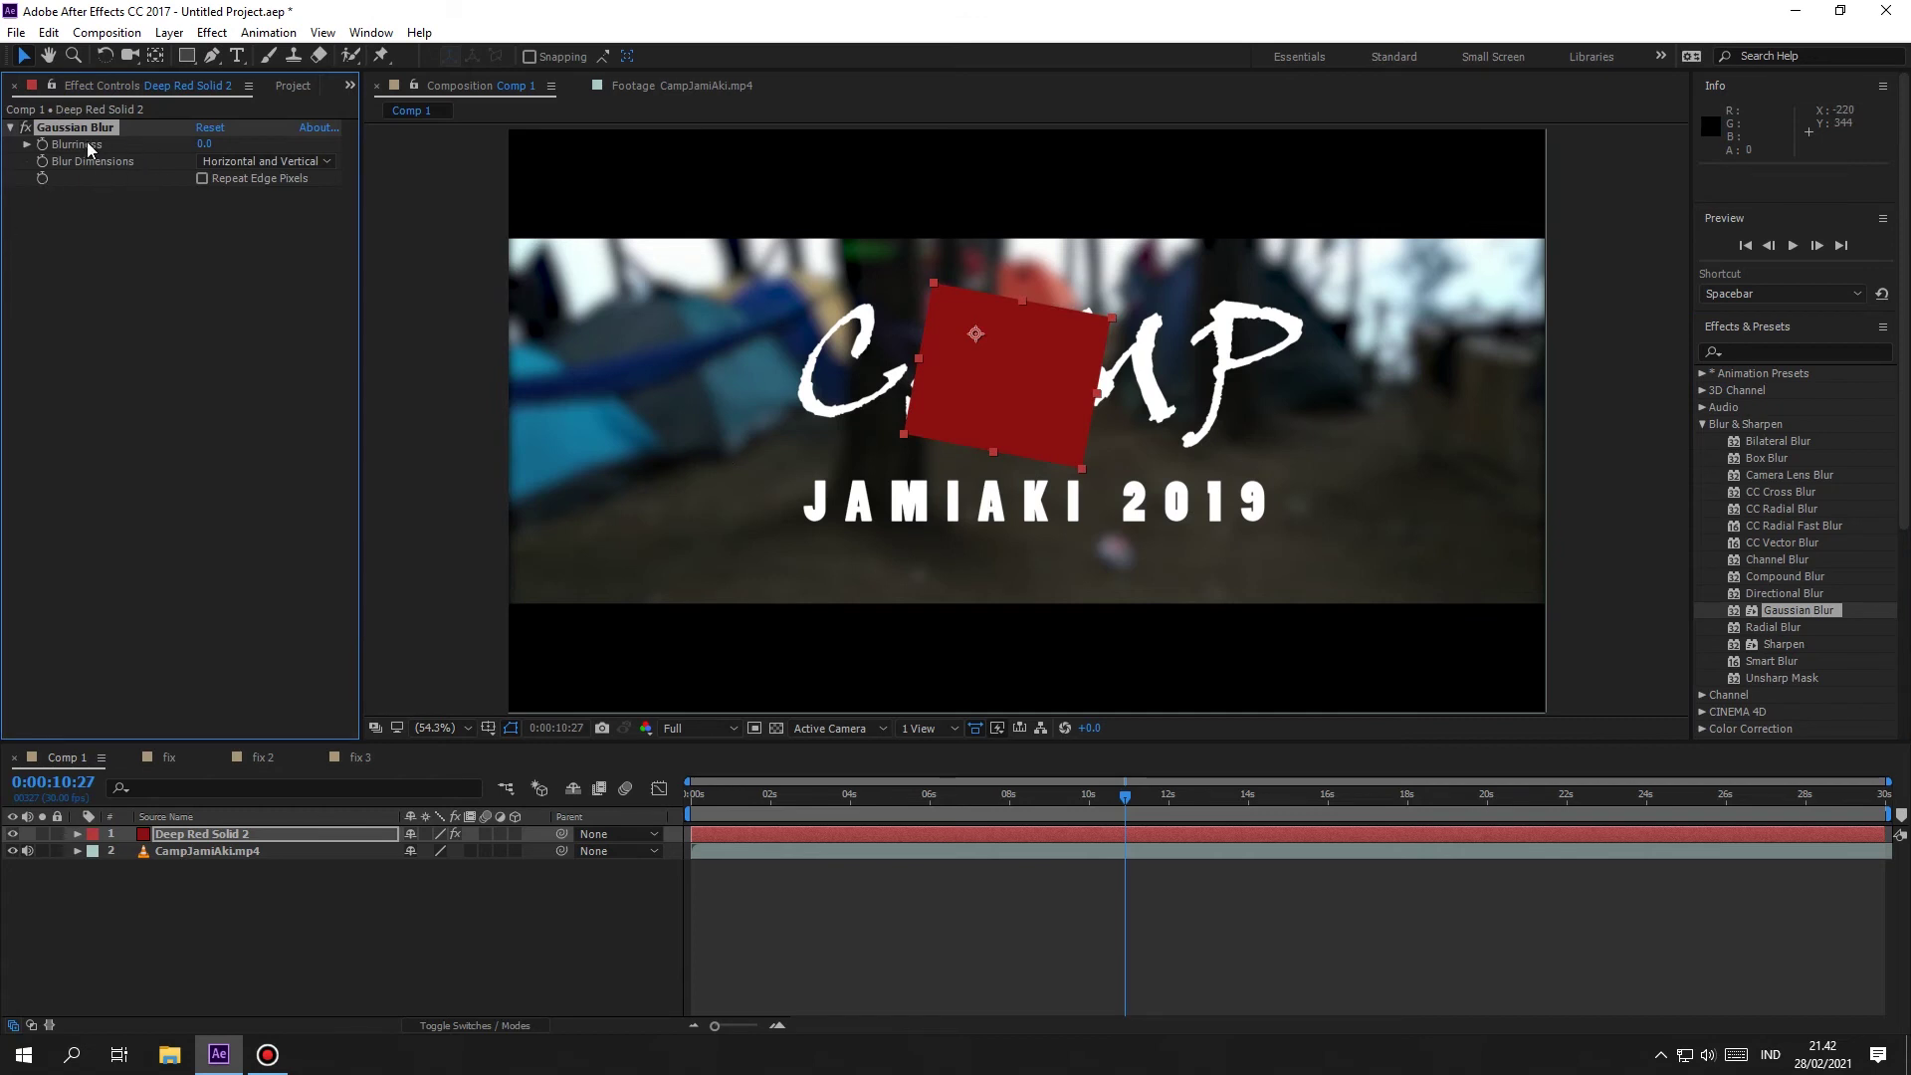
left_click(104, 255)
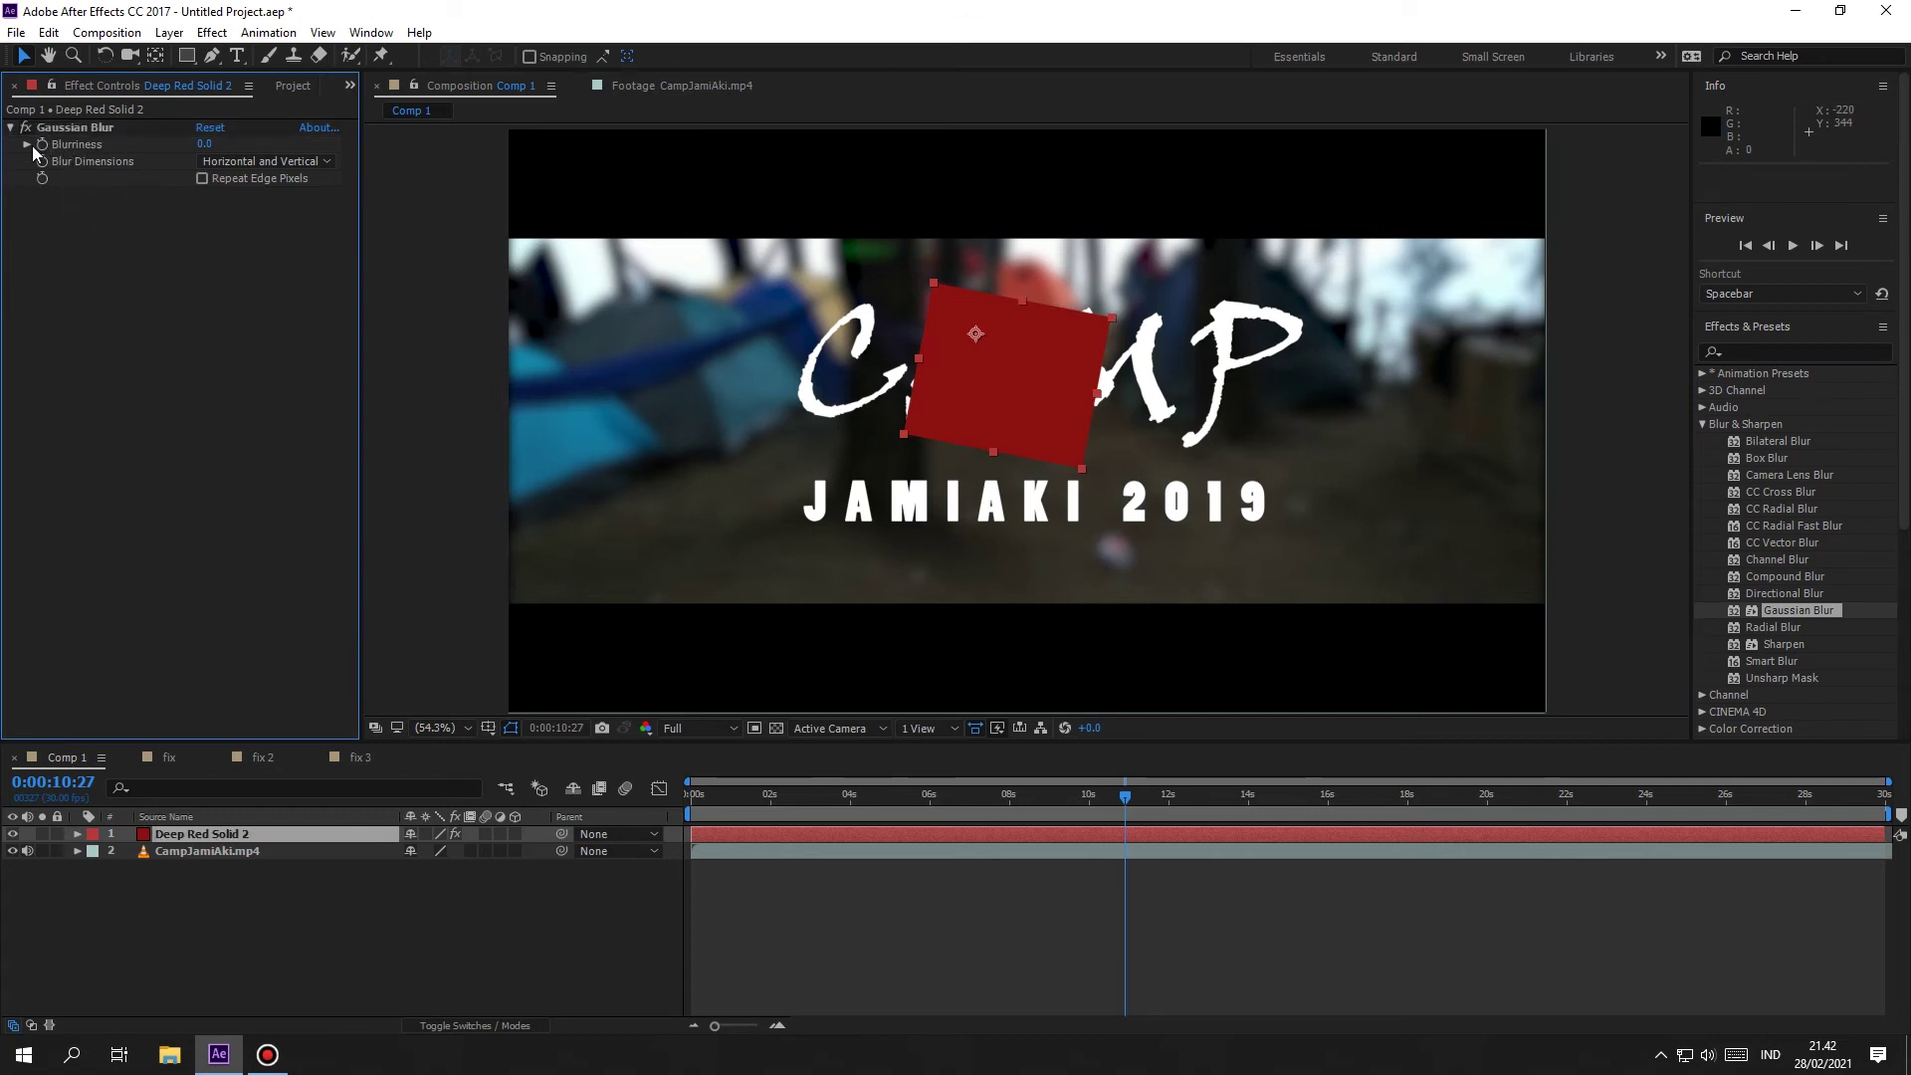
Step: Set the Gaussian Blur's Blurriness to about 100 and its Blur Dimensions to Horizontal
left_click_drag(204, 143, 477, 149)
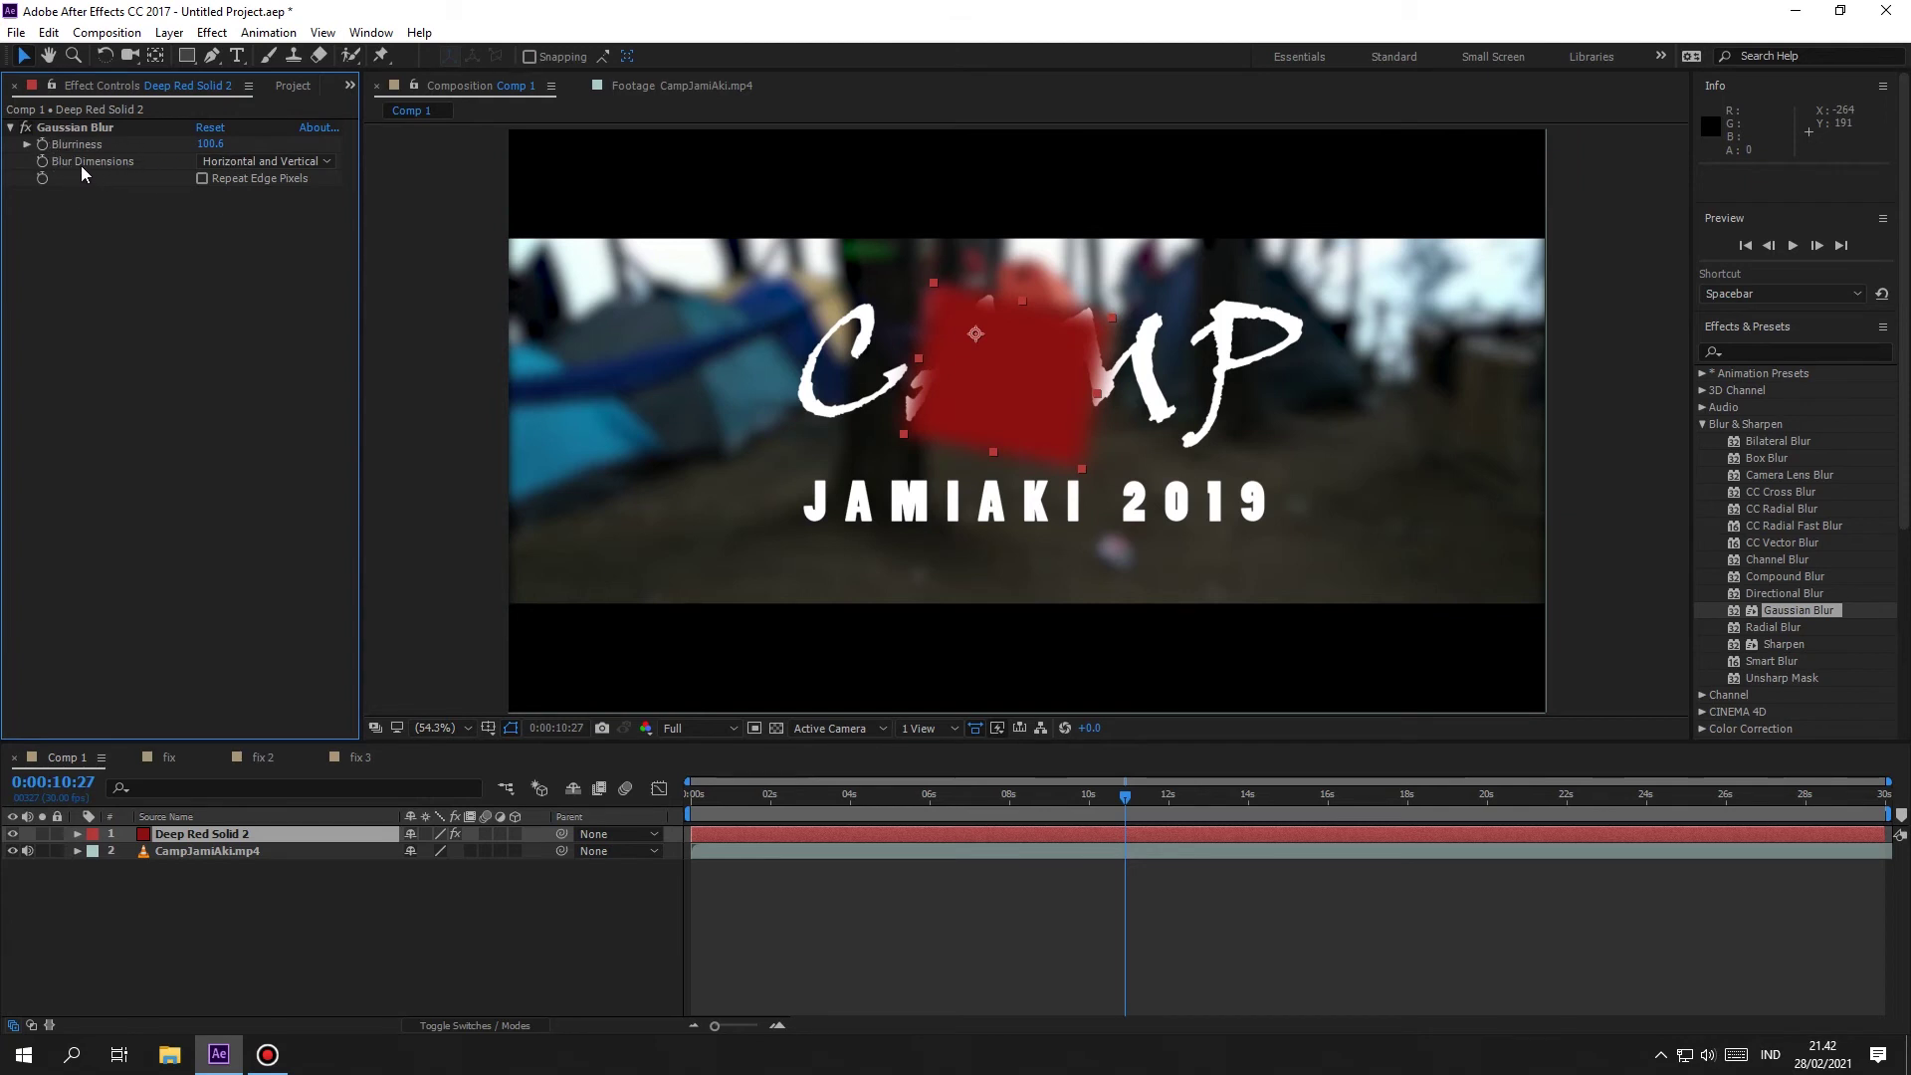
left_click(244, 161)
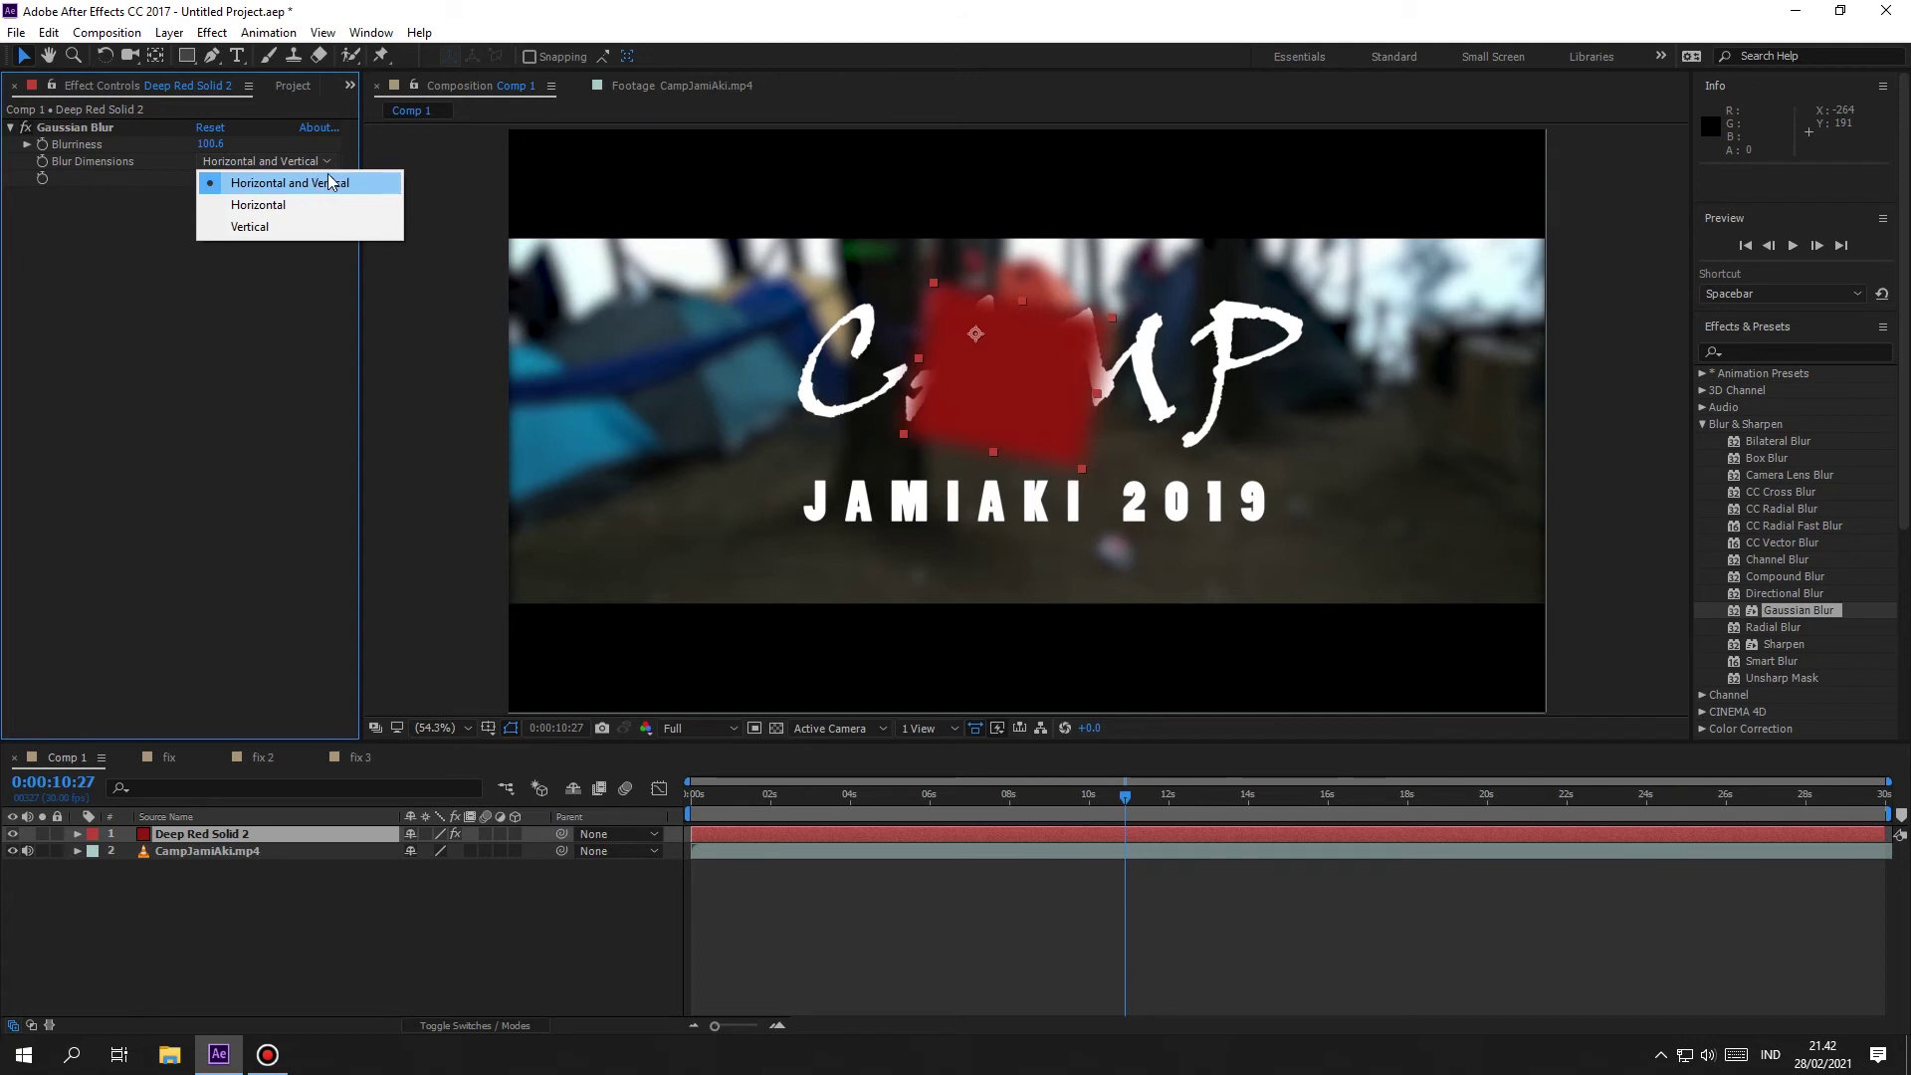
left_click(260, 206)
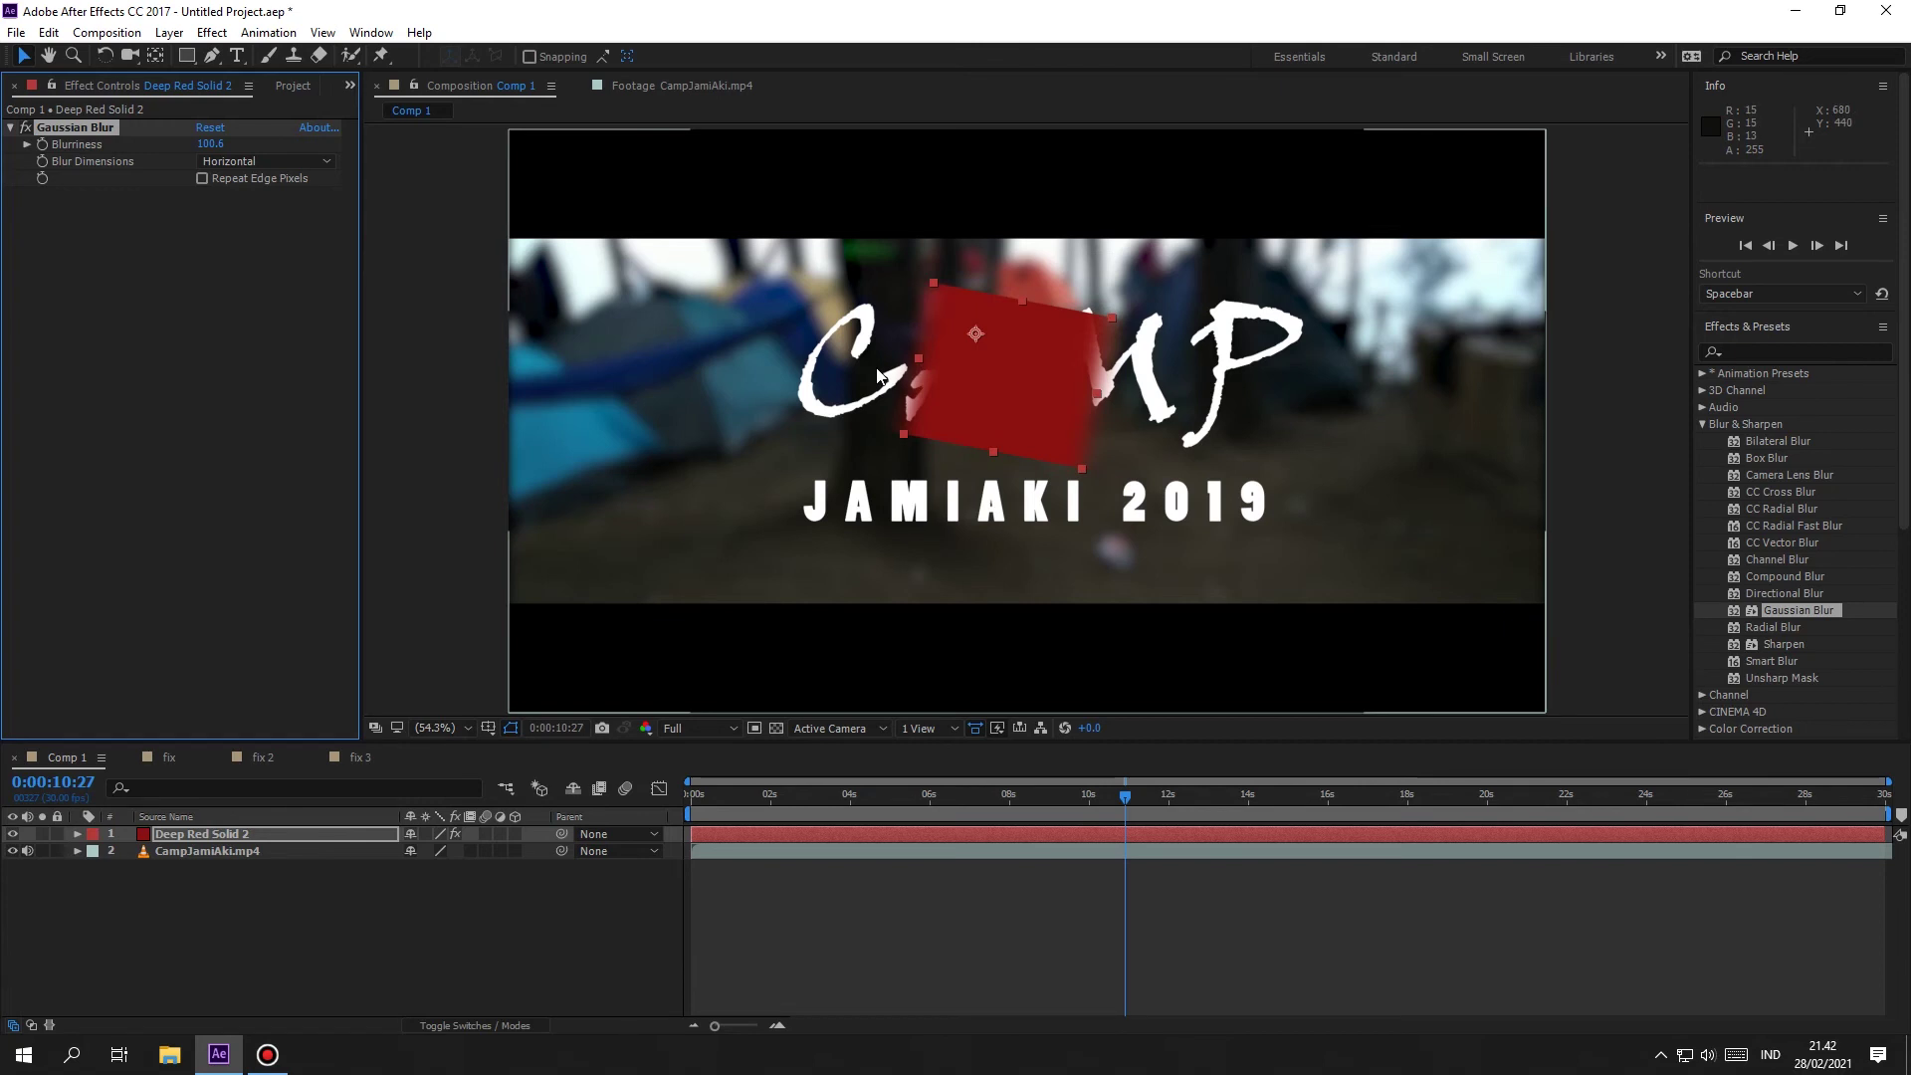
Step: Try Vertical for the Gaussian Blur's Blur Dimensions, and set them to Horizontal and Vertical
left_click(286, 162)
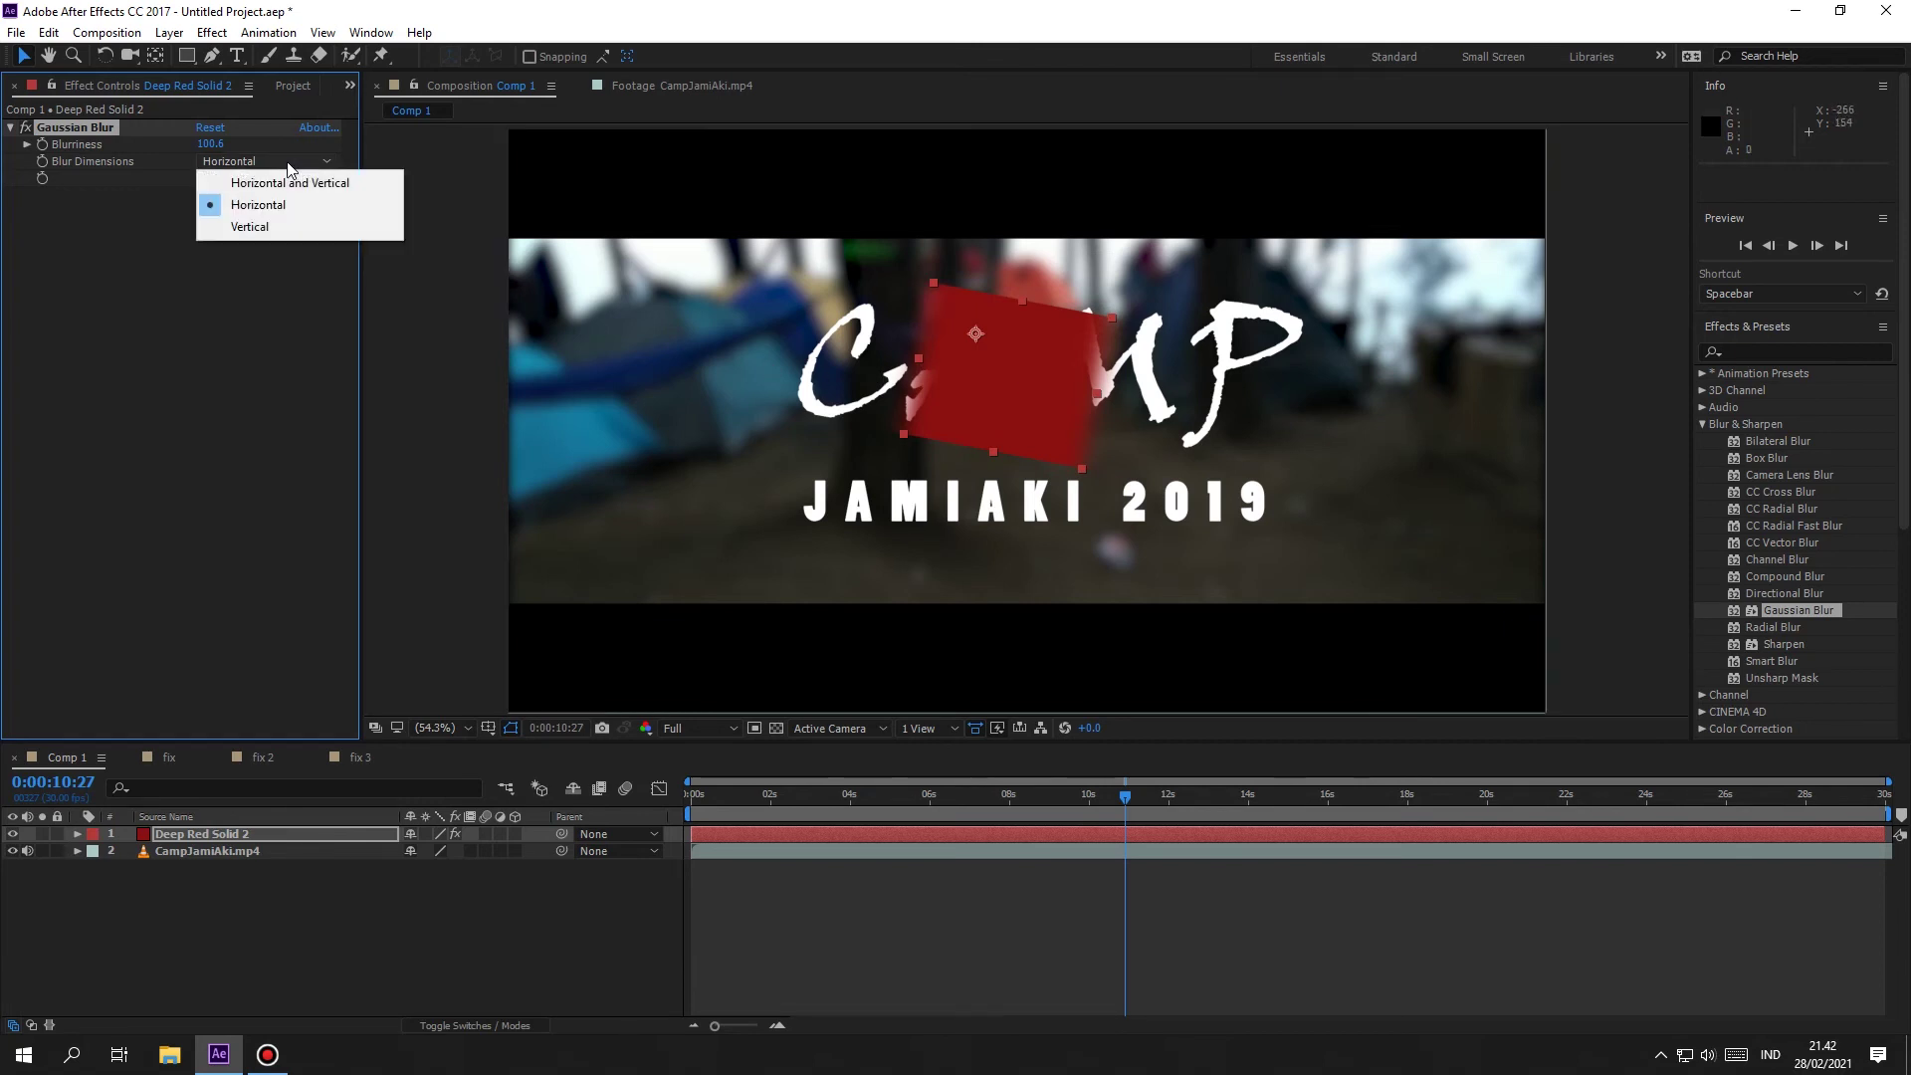
left_click(249, 226)
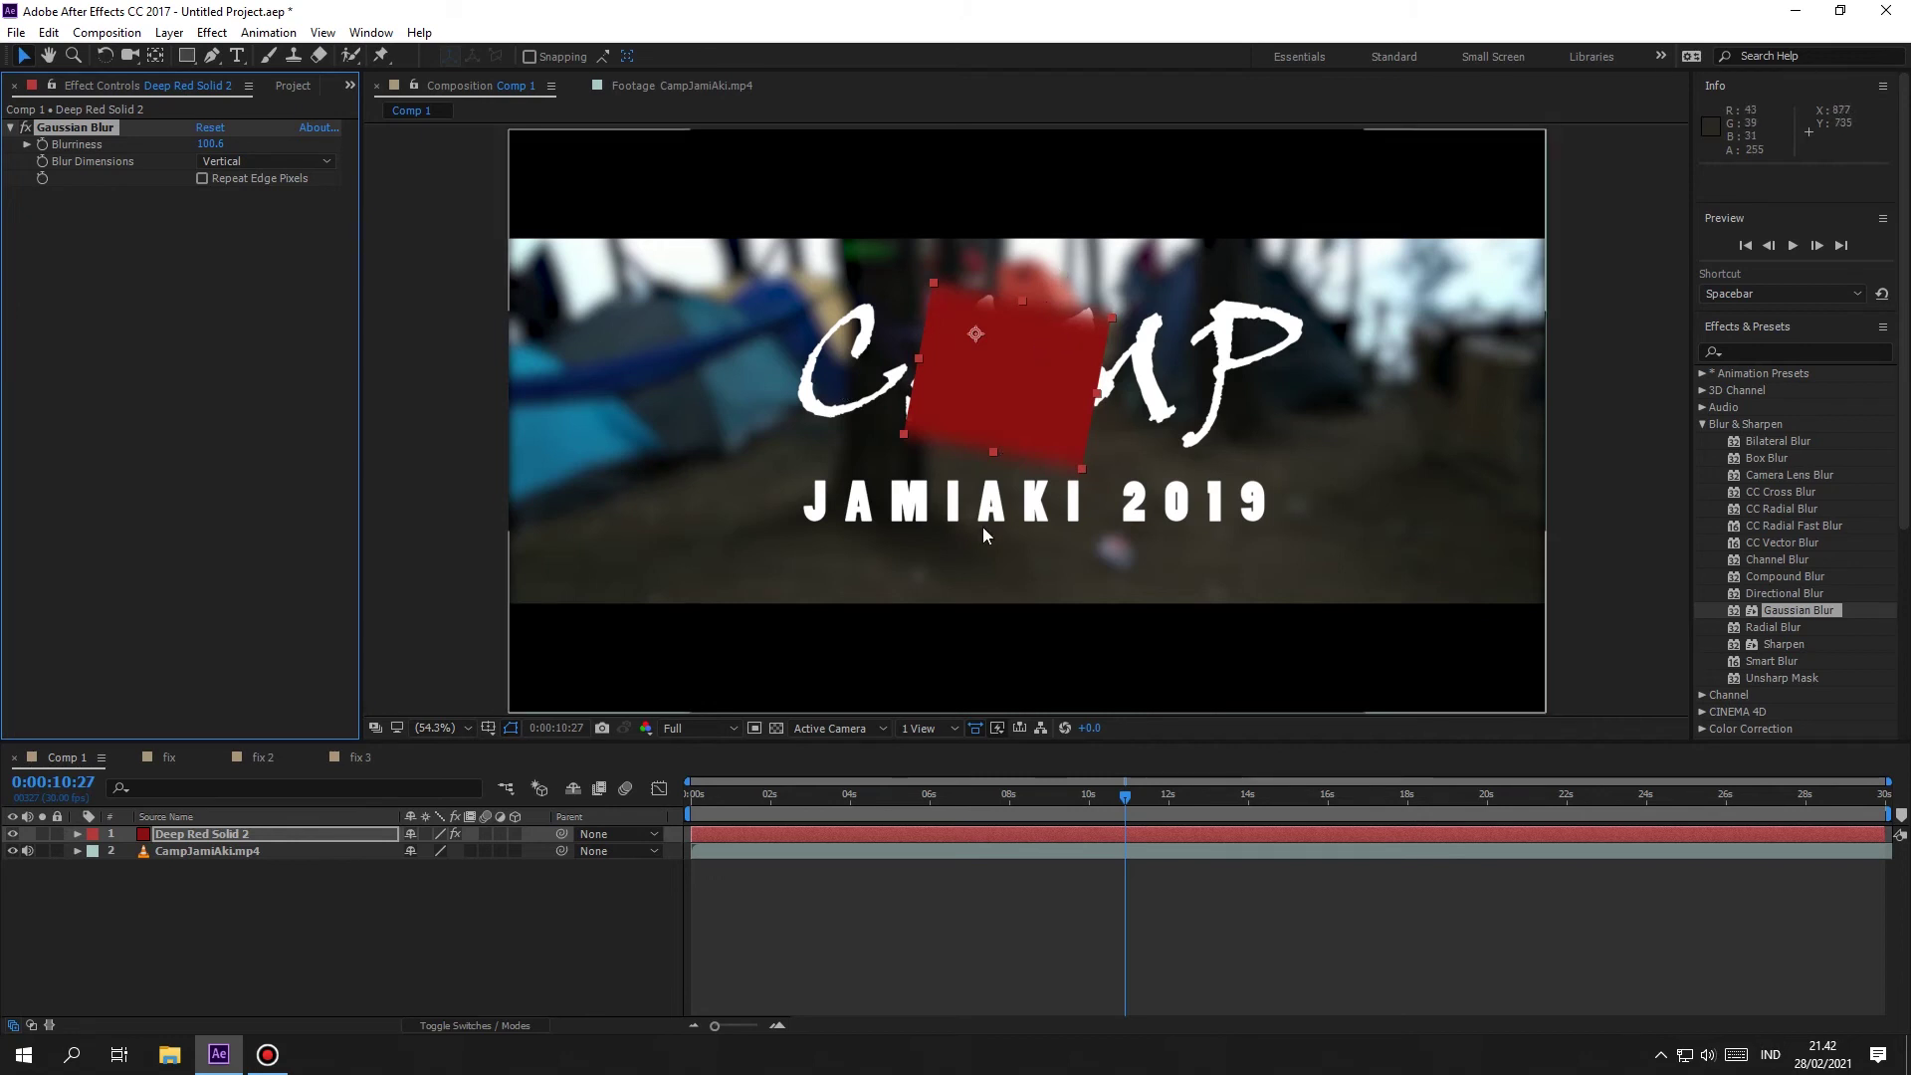
left_click(275, 163)
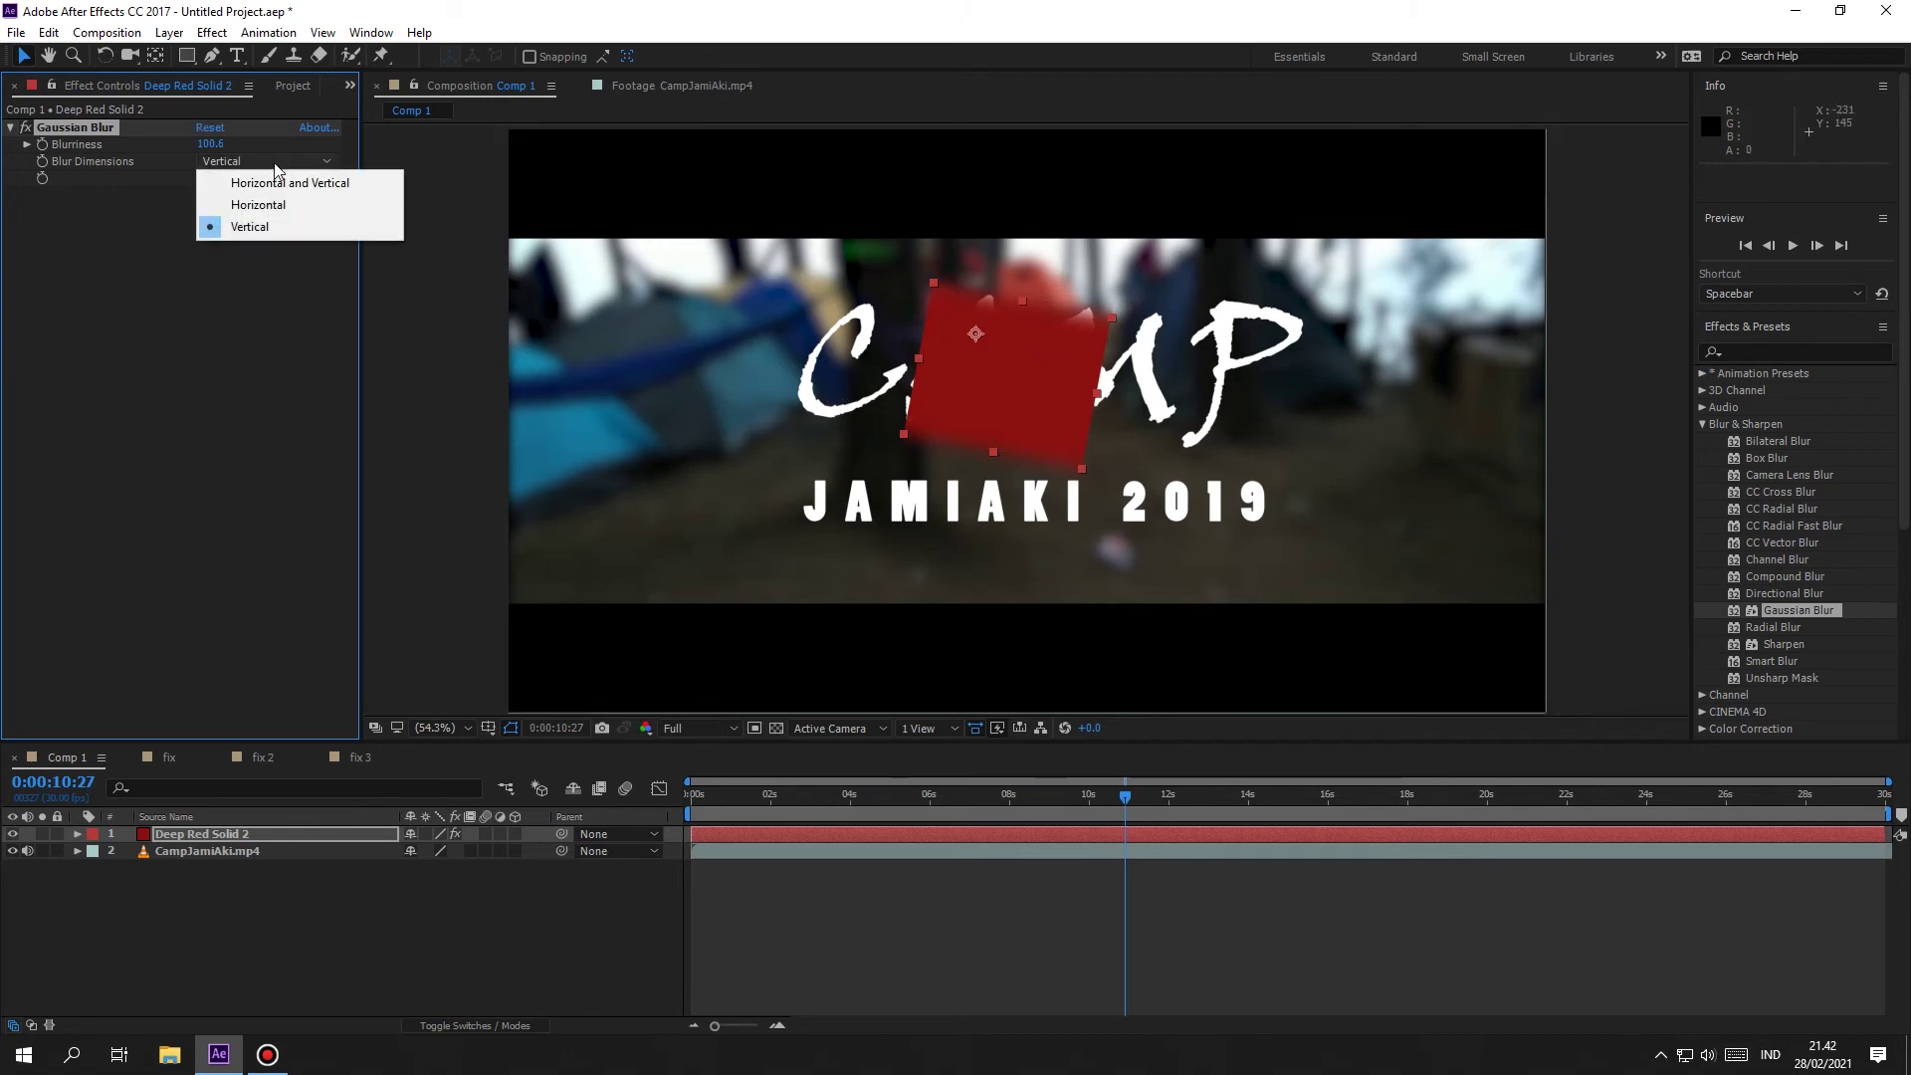
left_click(289, 185)
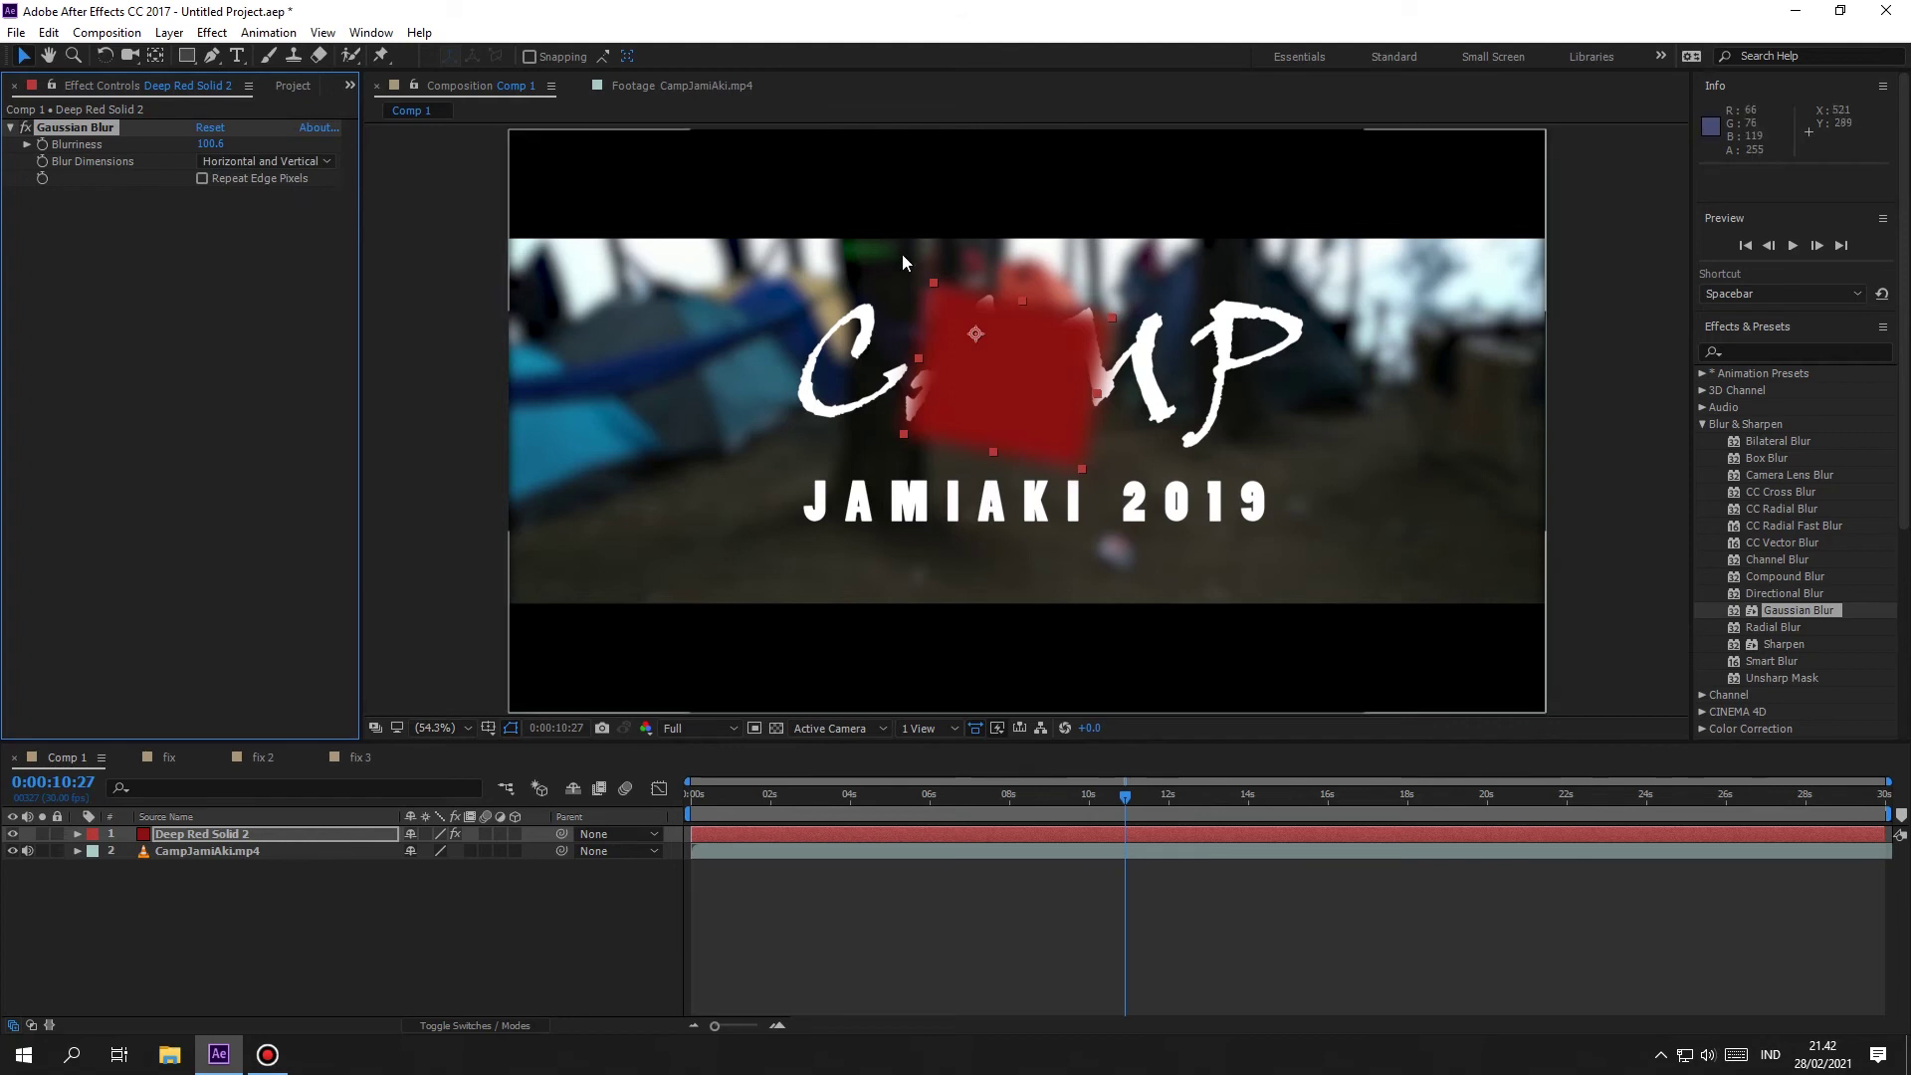
left_click(209, 332)
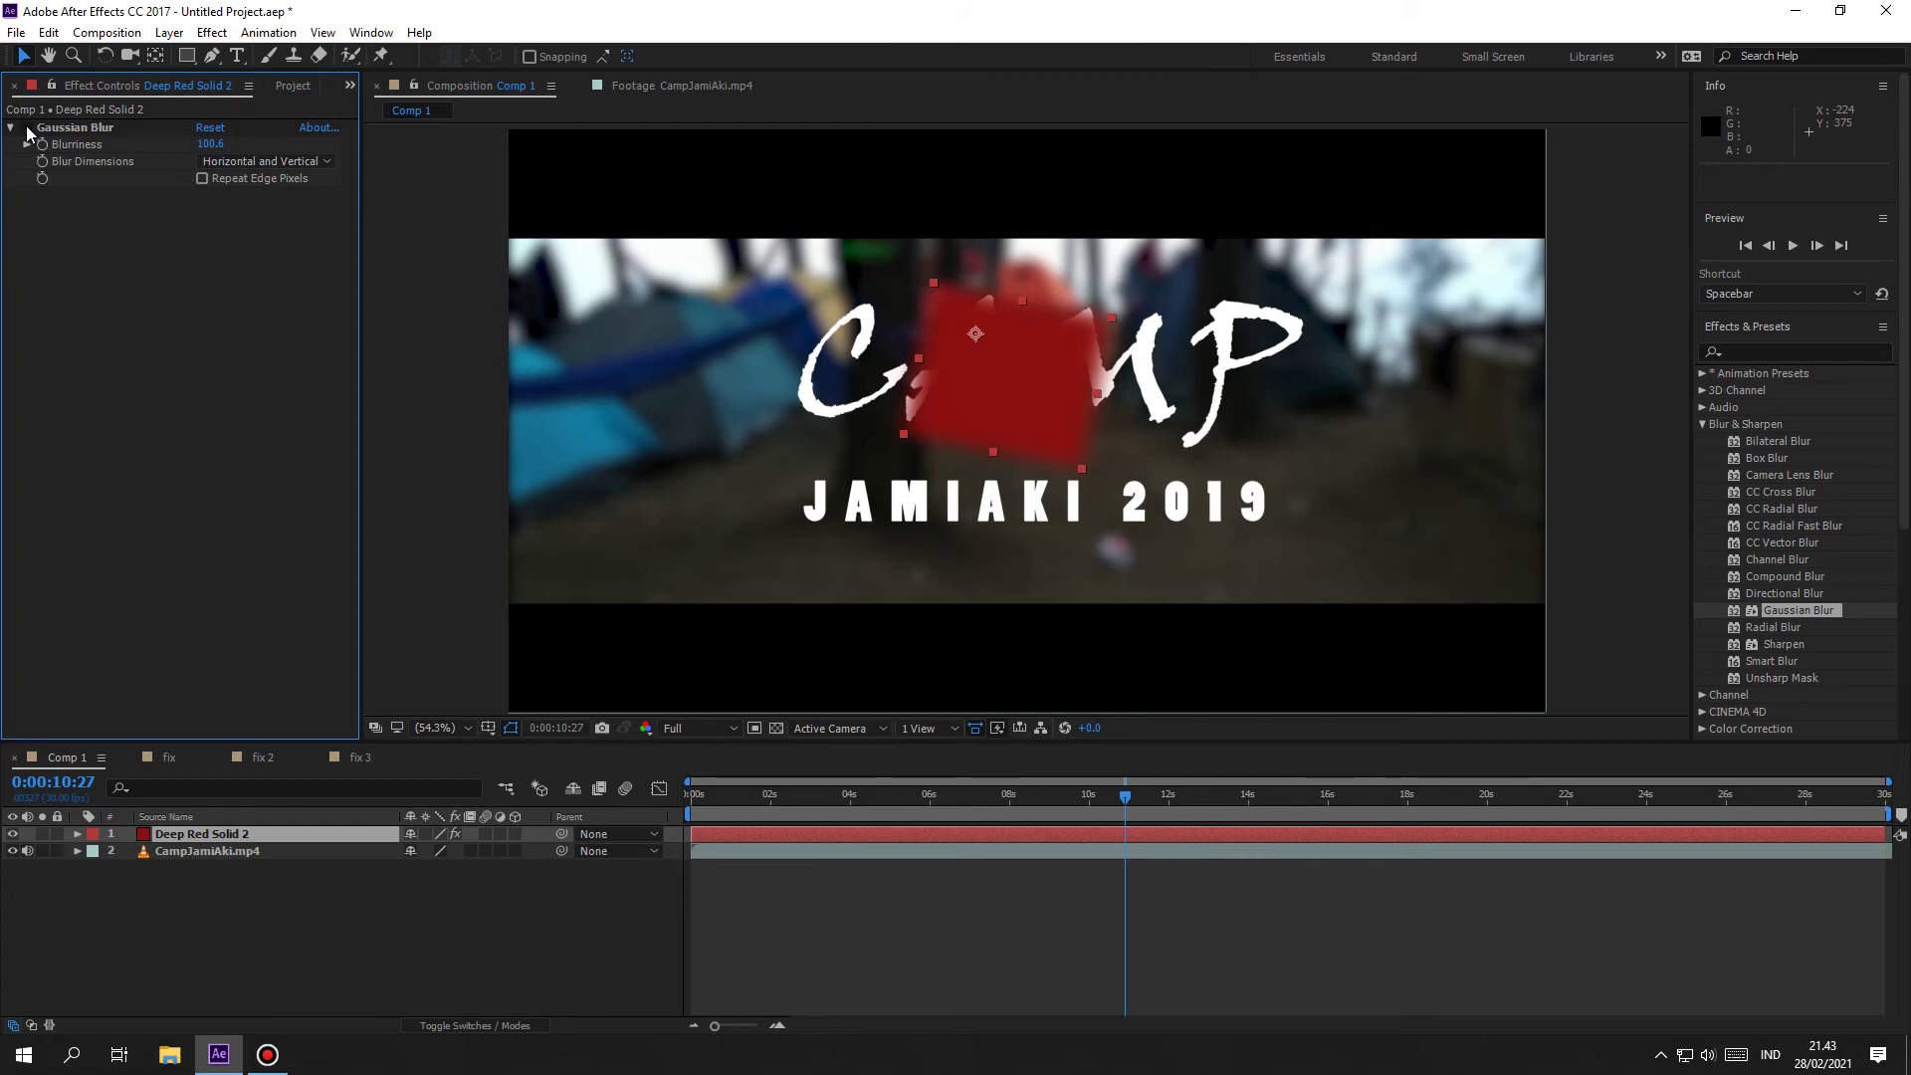
Step: Toggle the Gaussian Blur off and on repeatedly to compare the red solid with and without it, leaving it enabled
left_click(28, 130)
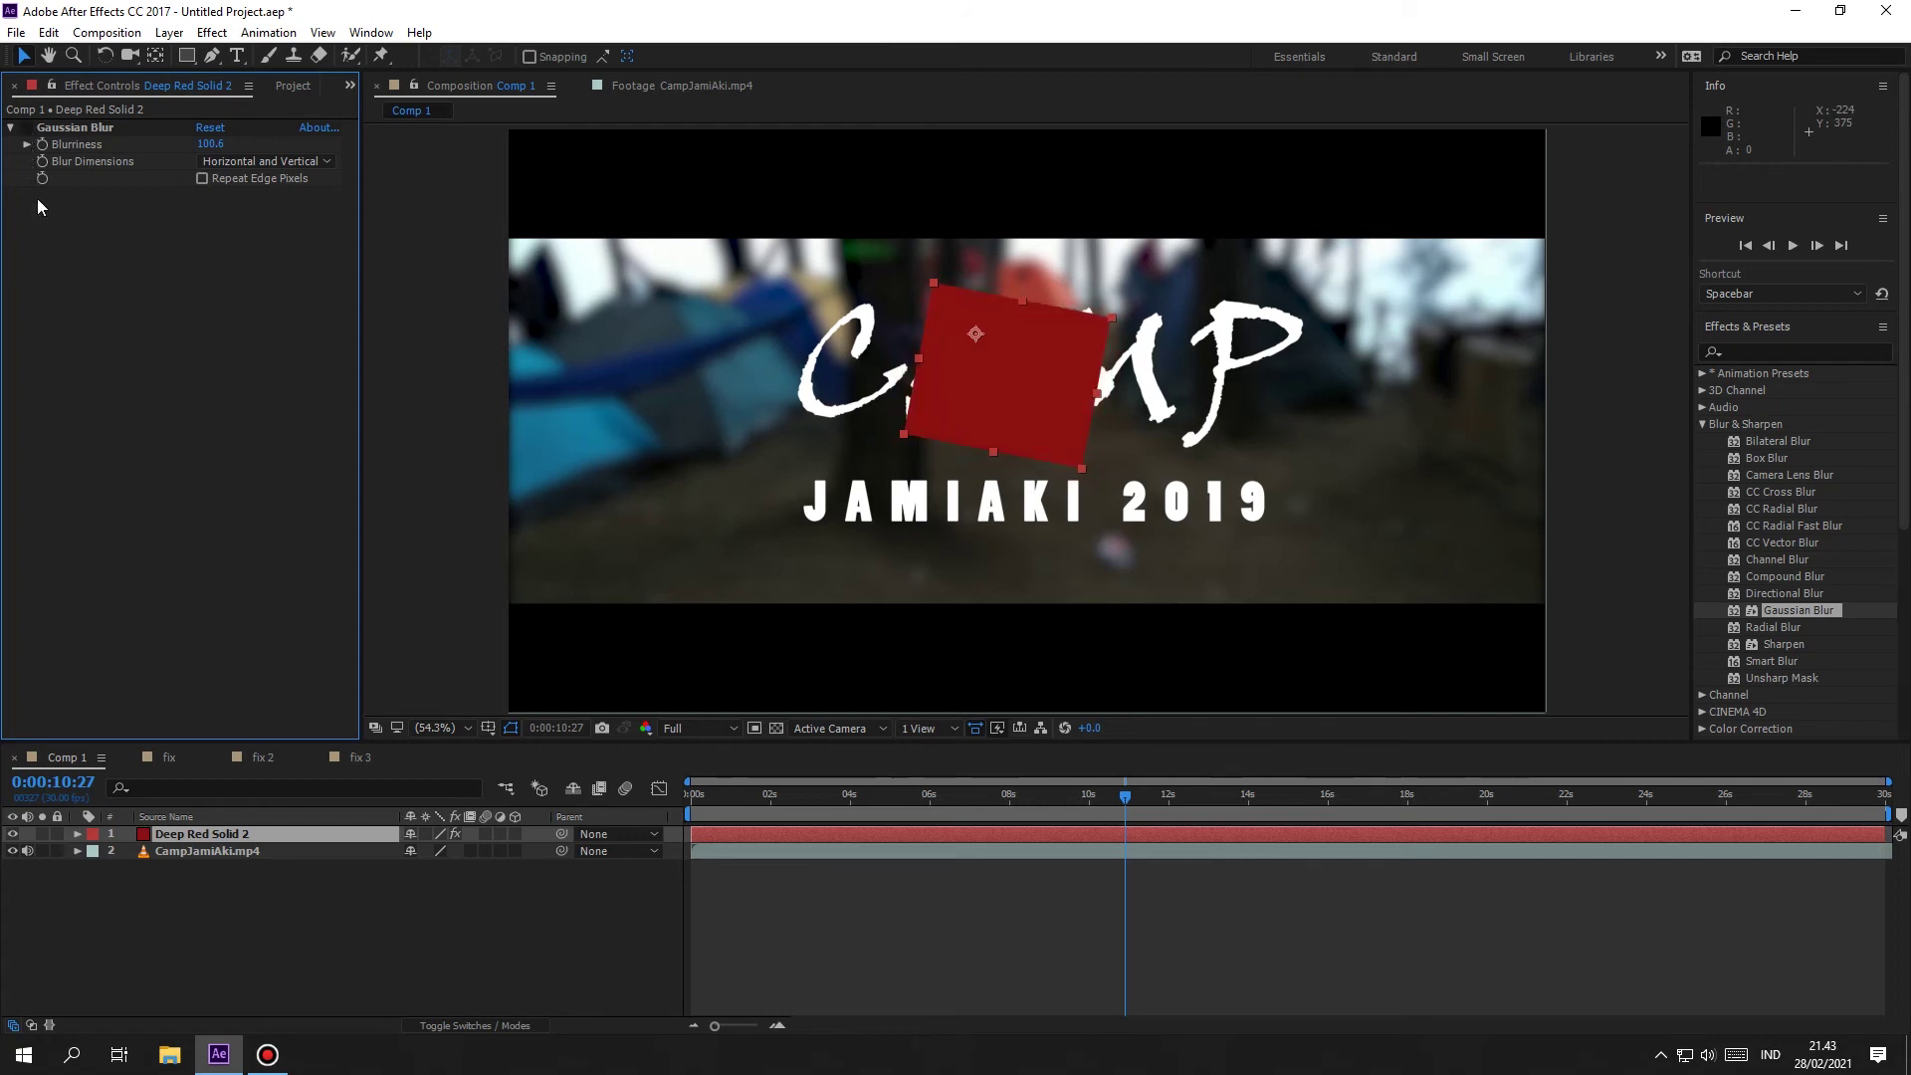
left_click(28, 130)
left_click(28, 130)
left_click(28, 131)
left_click(28, 130)
left_click(28, 131)
left_click(28, 131)
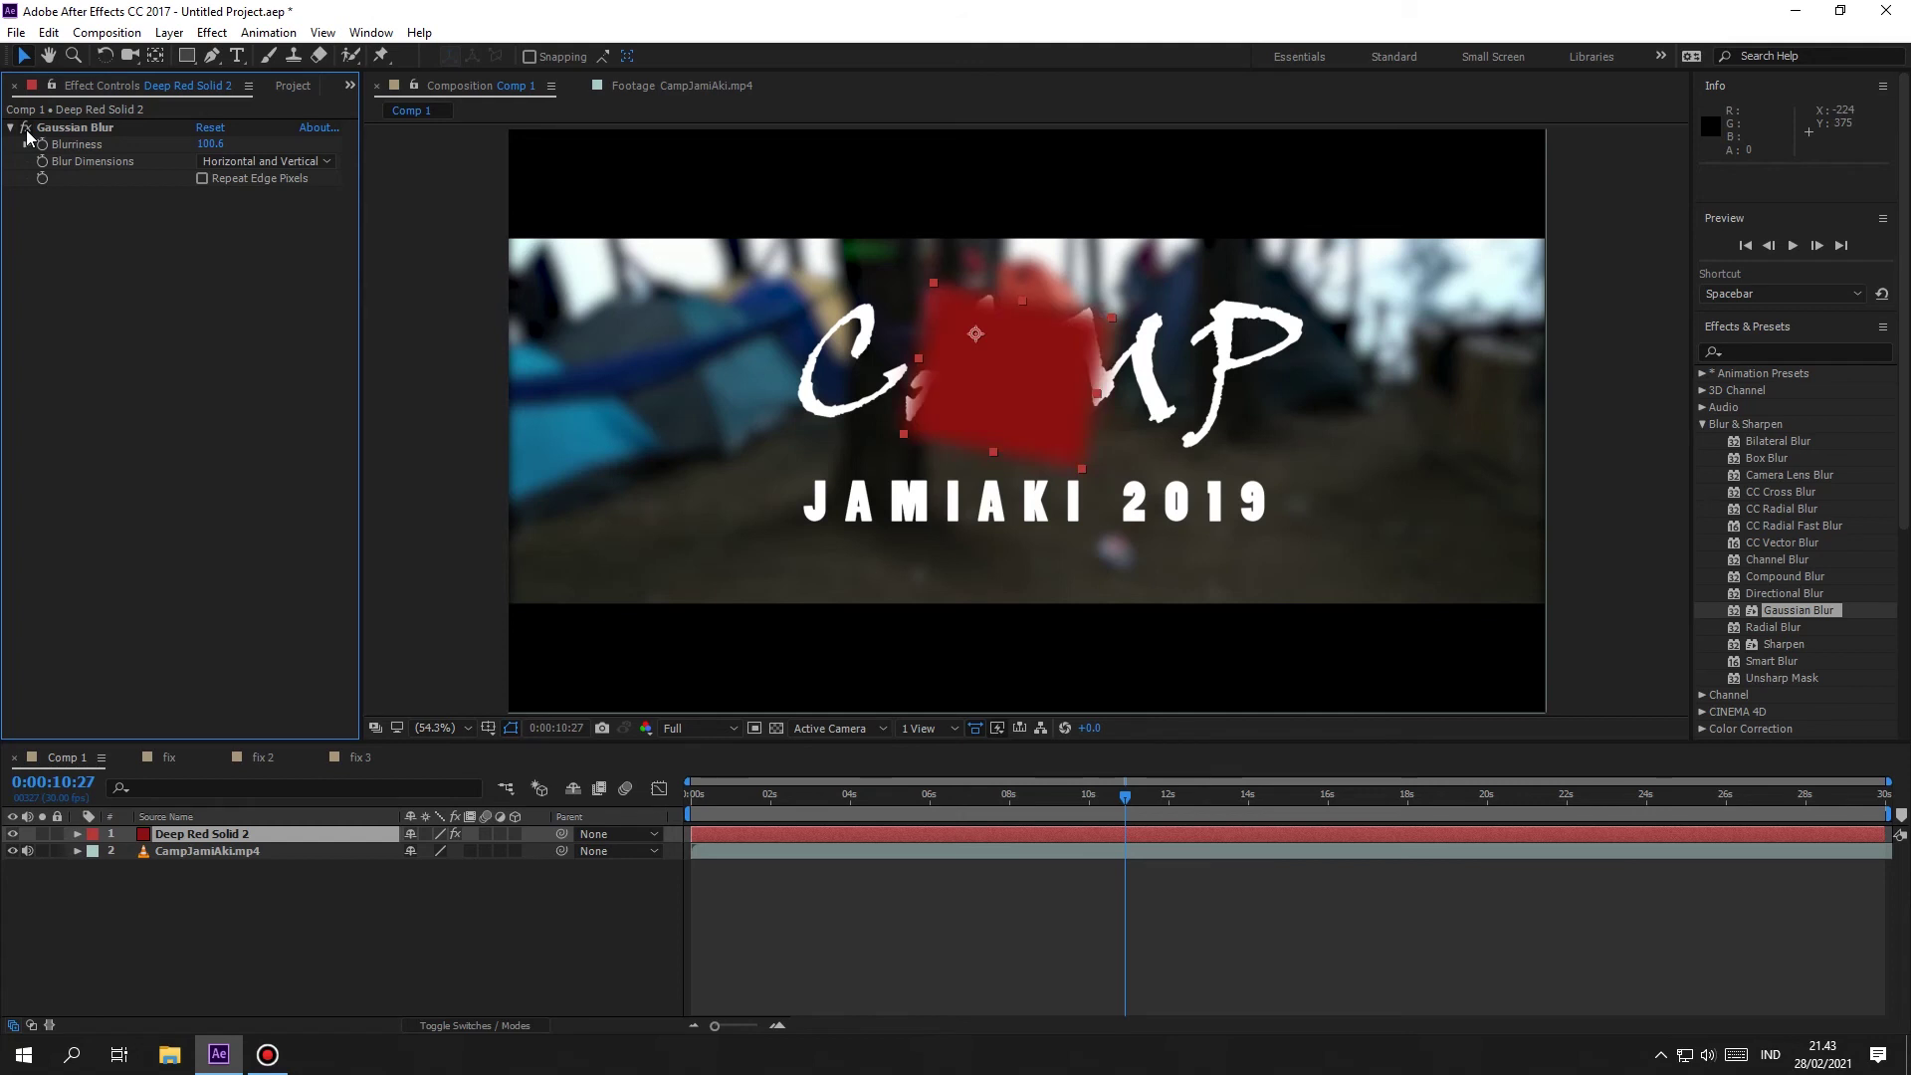
left_click(28, 130)
left_click(28, 130)
Step: Expand the red solid's properties and start animating its Position with a keyframe at 0:00:10:27
left_click(77, 834)
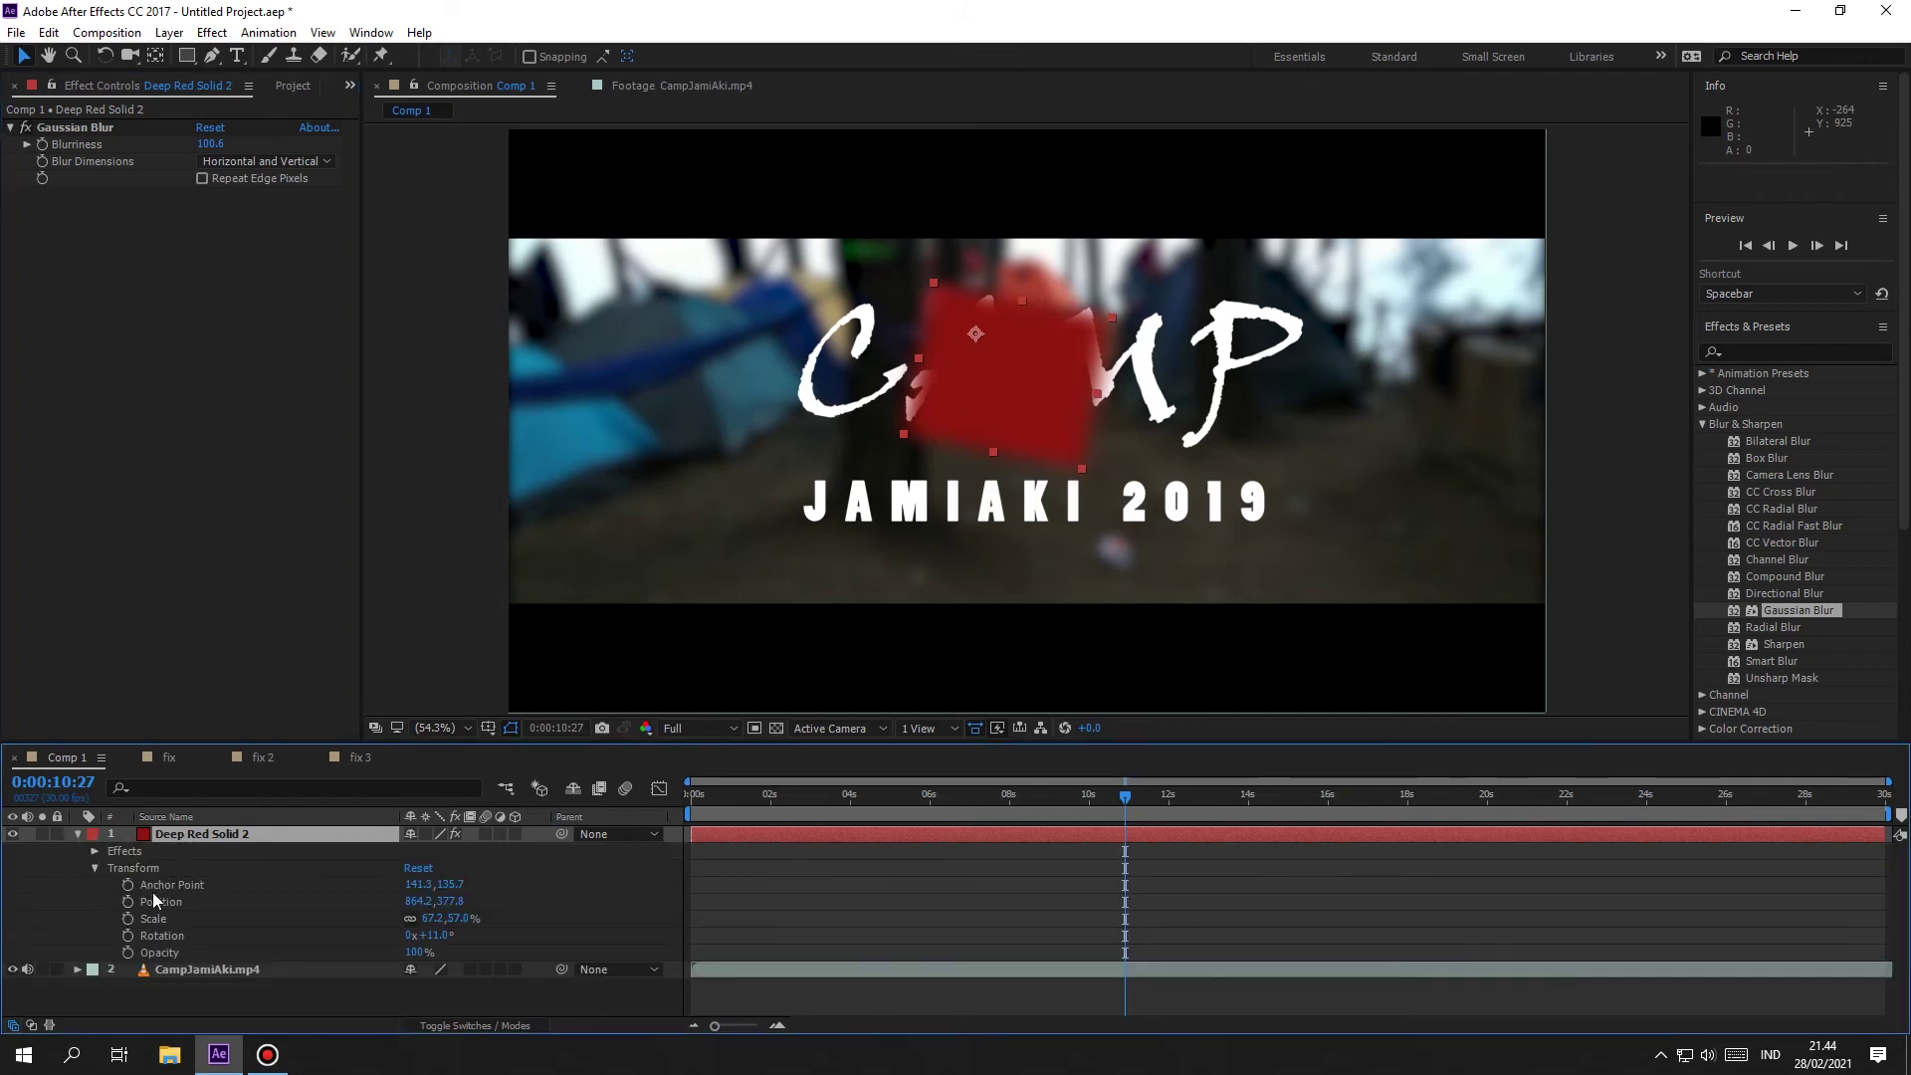
left_click(164, 904)
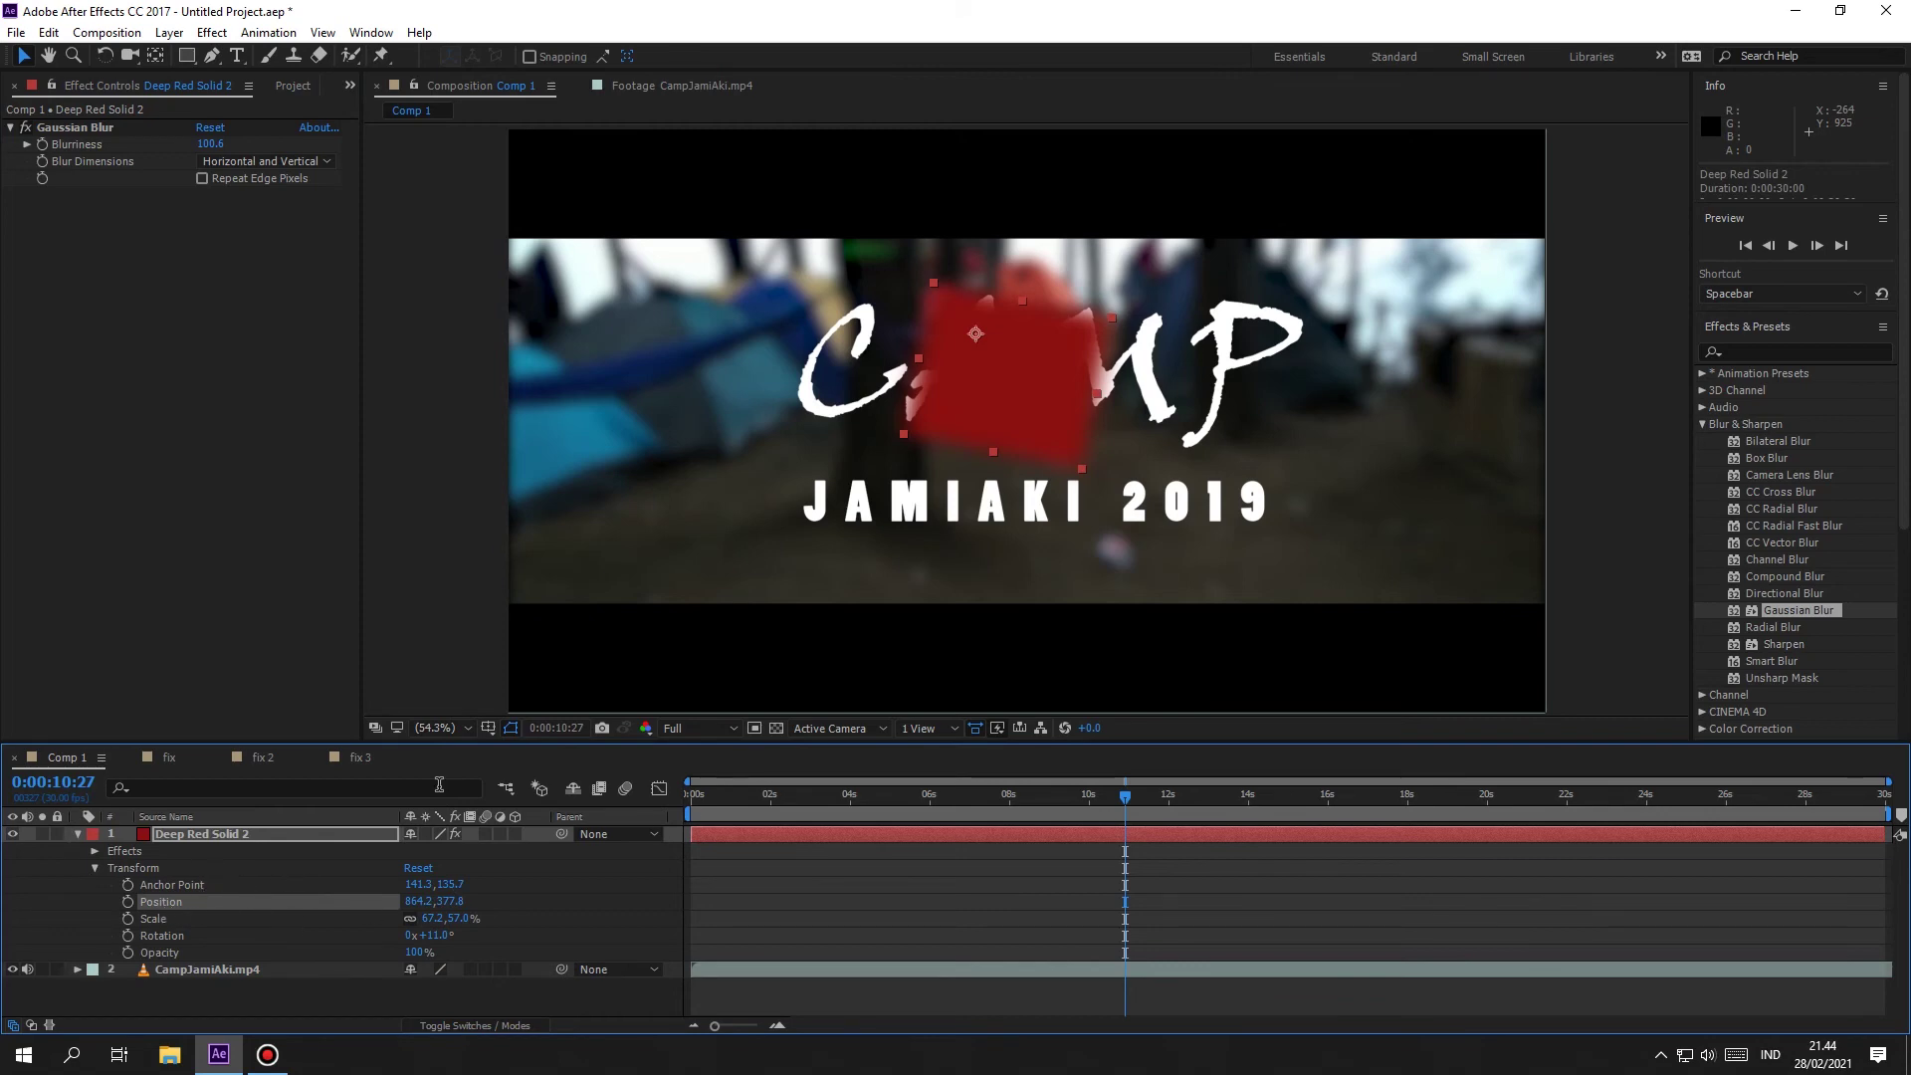
left_click(128, 901)
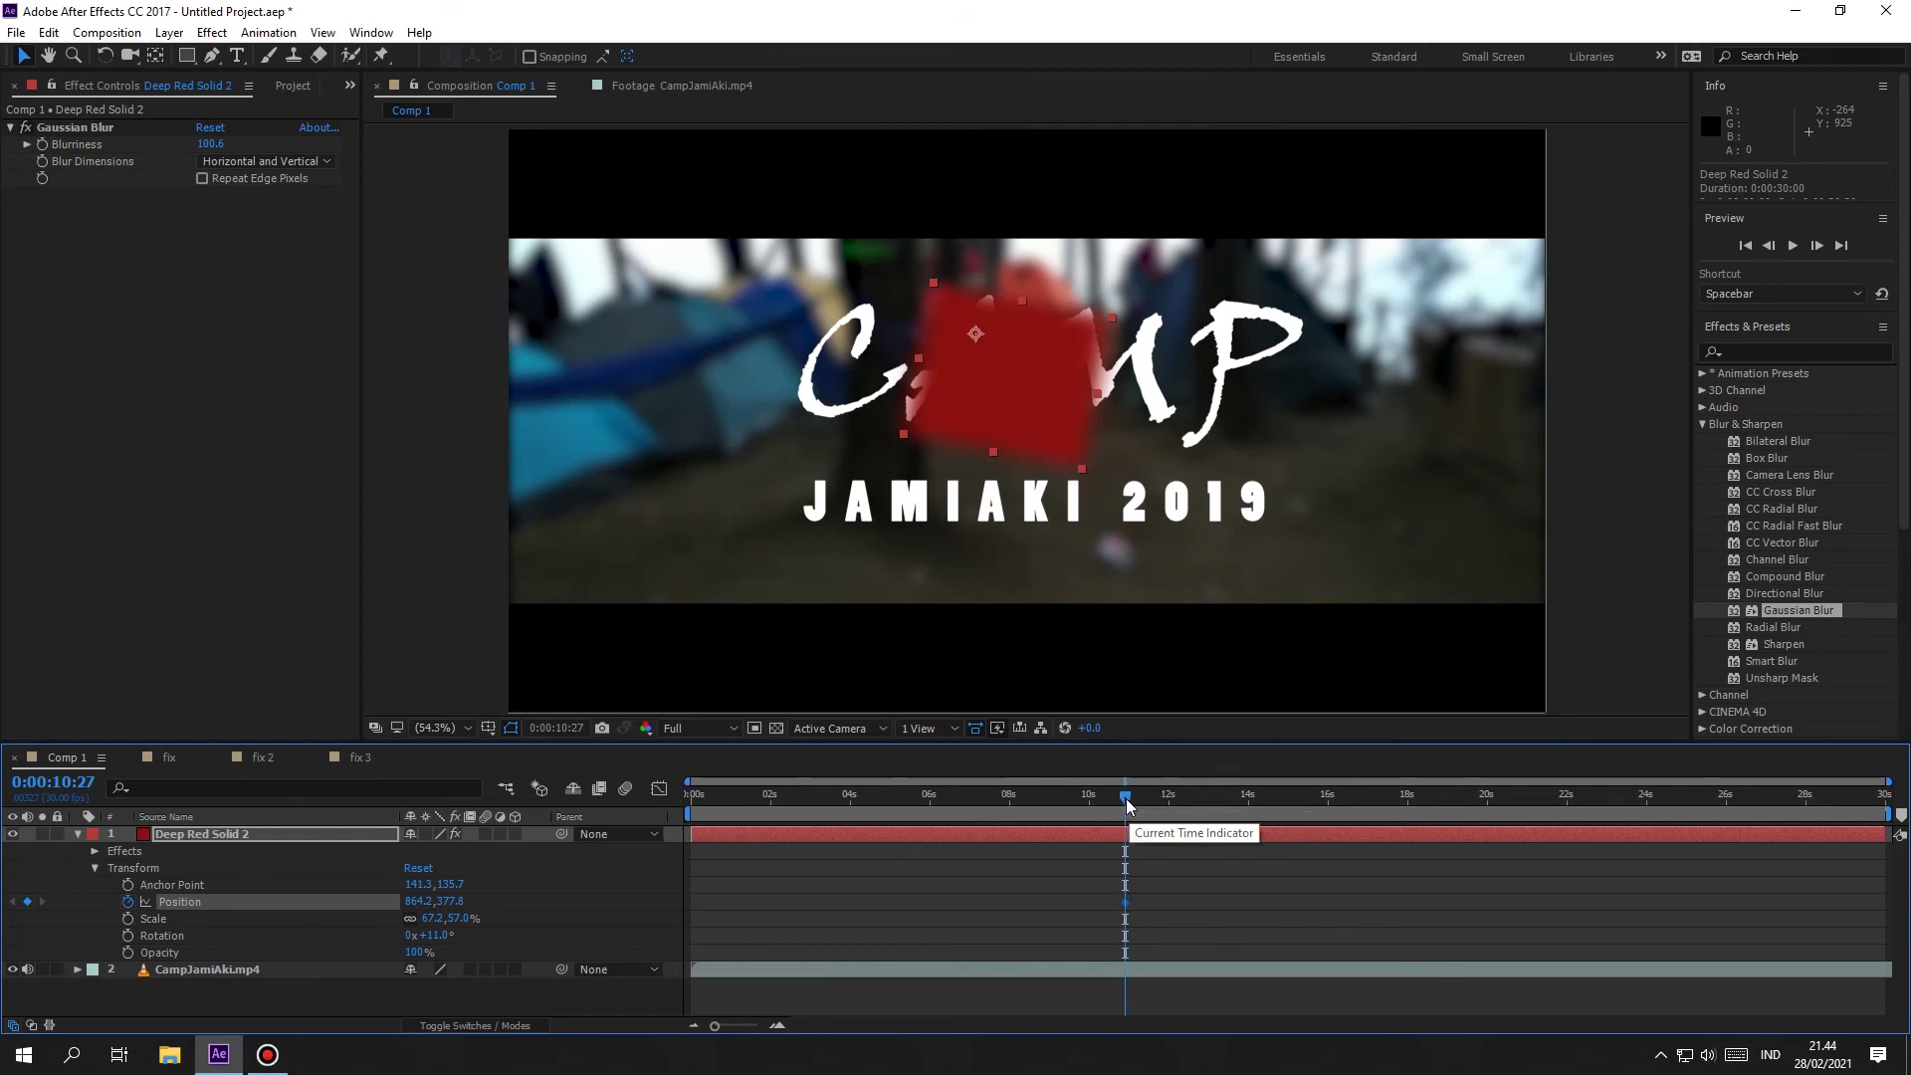
Step: At 0:00:20:01, move the red solid in the viewer to about 1446.6, 707.7 to create a second Position keyframe
left_click_drag(1127, 800, 1489, 804)
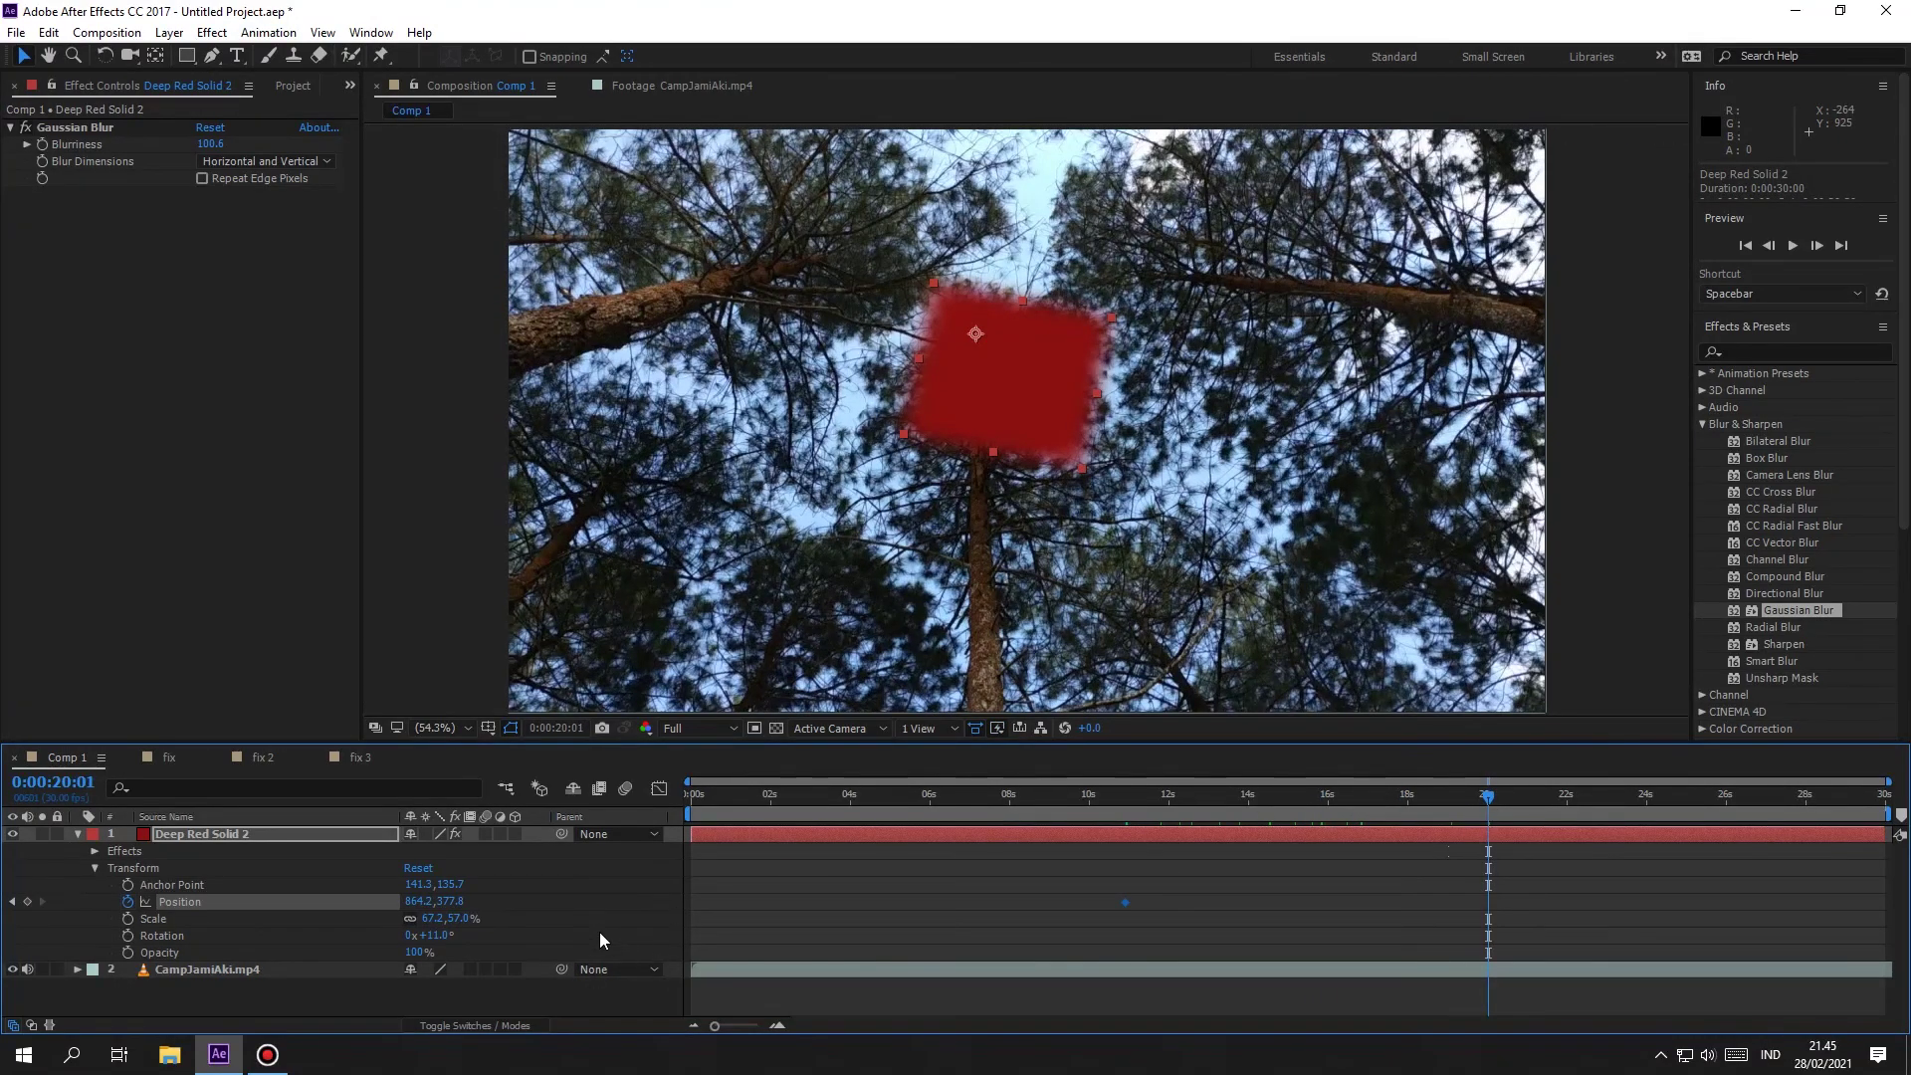
left_click(1011, 383)
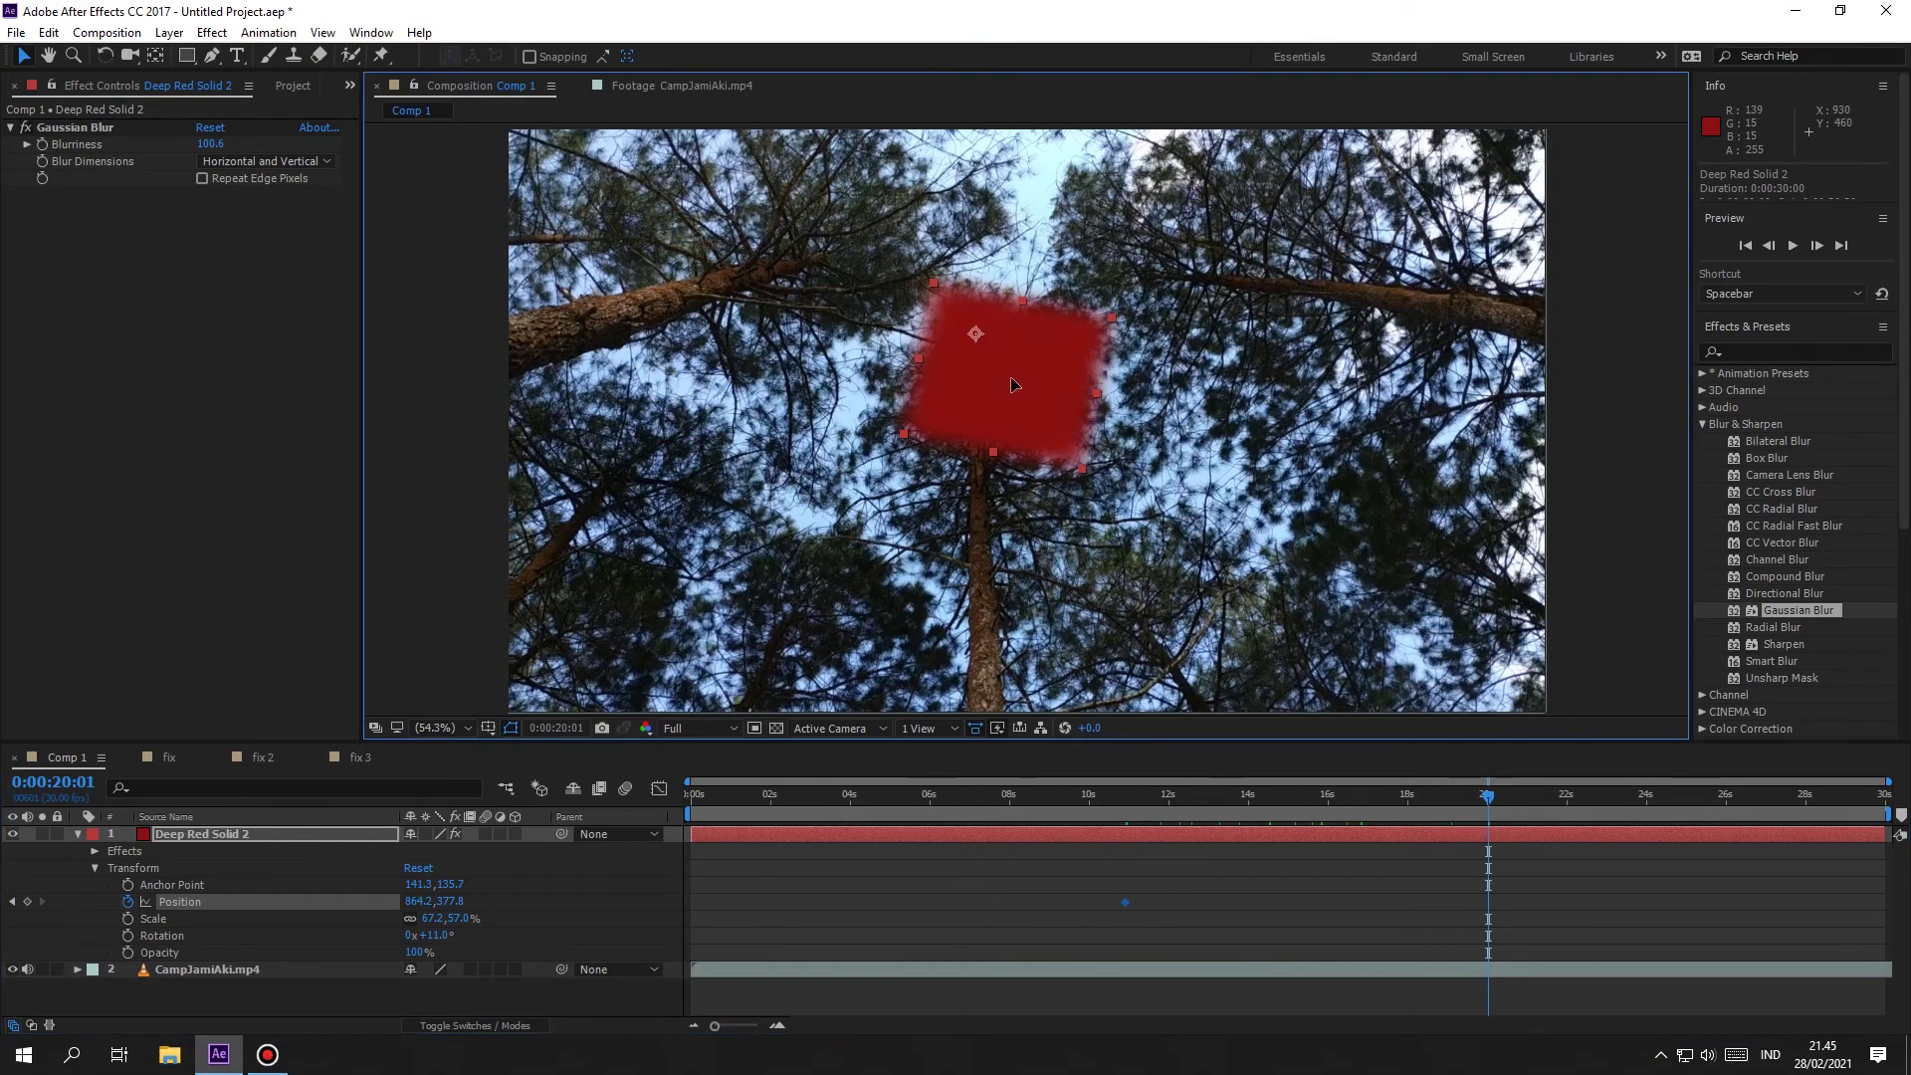
left_click_drag(1011, 384, 1344, 561)
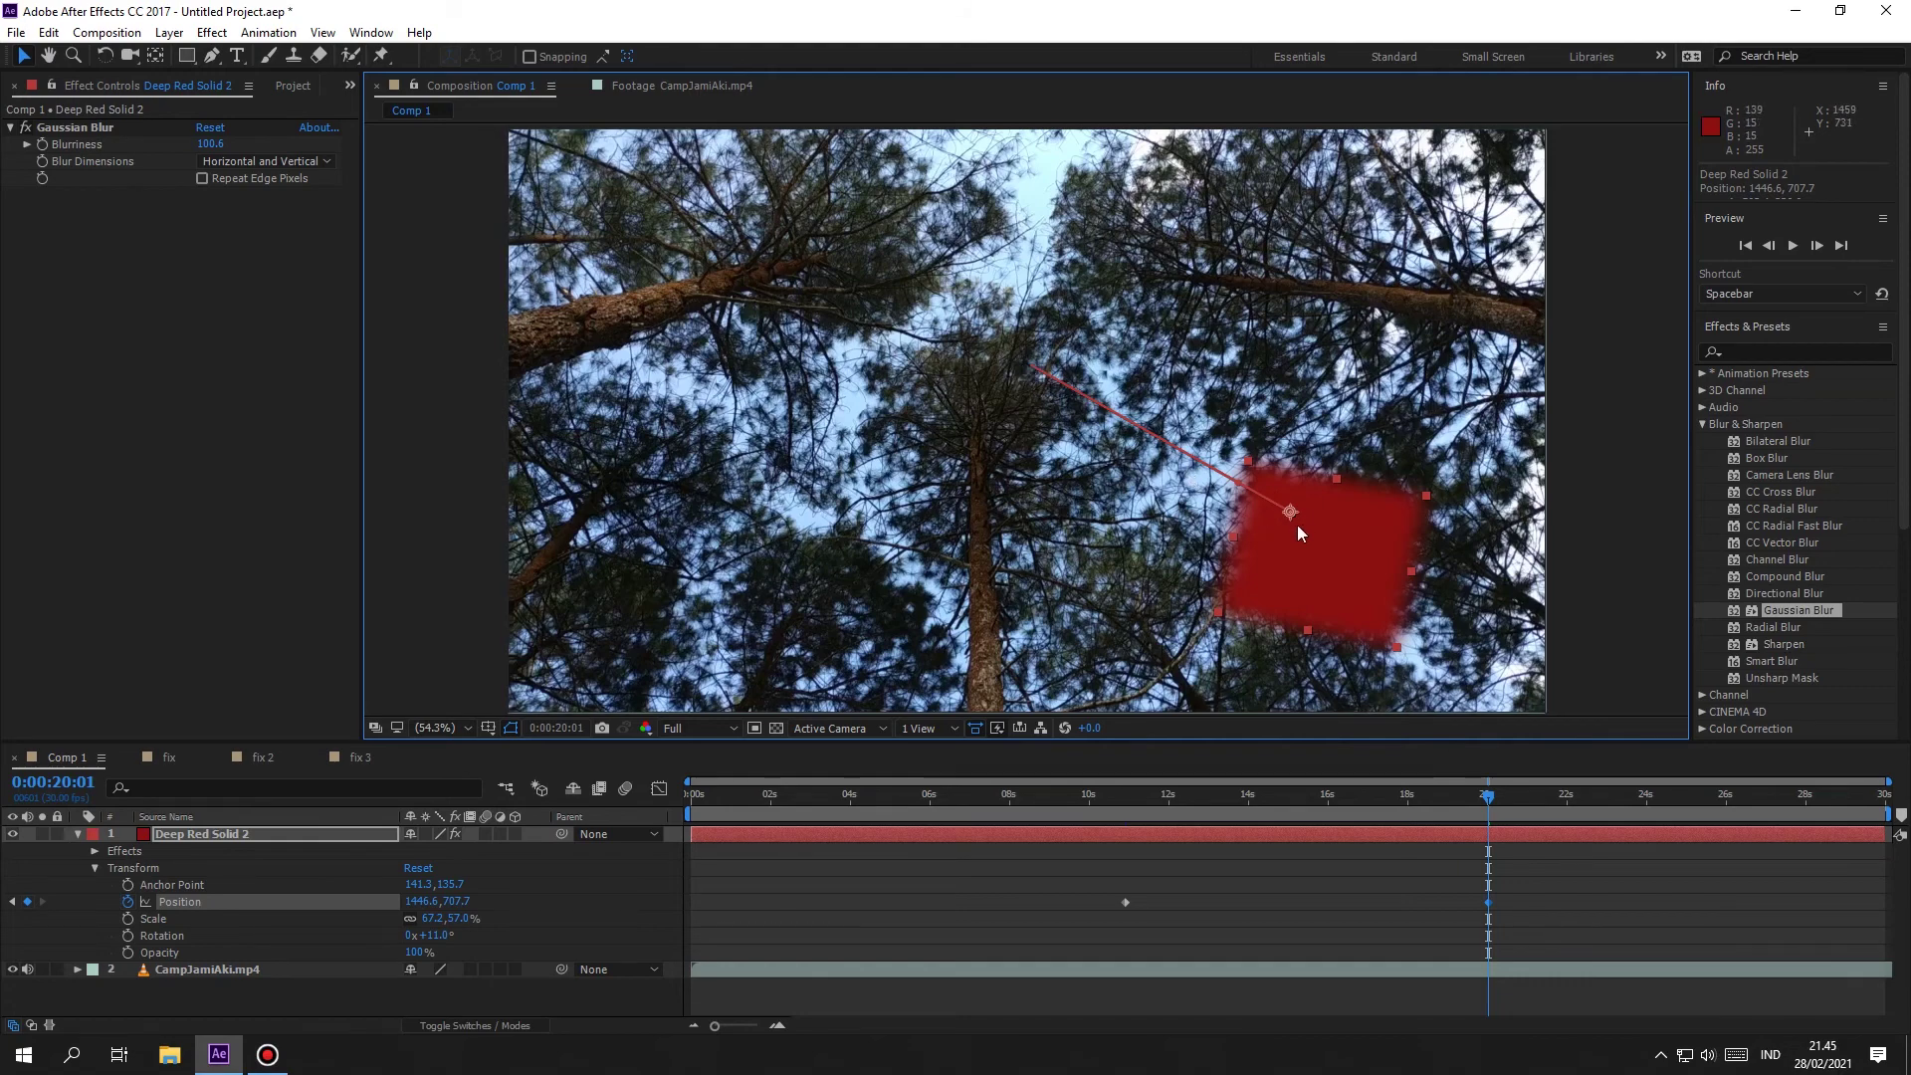
Step: Preview the red solid's movement from just before the first Position keyframe through the second one
left_click(1103, 794)
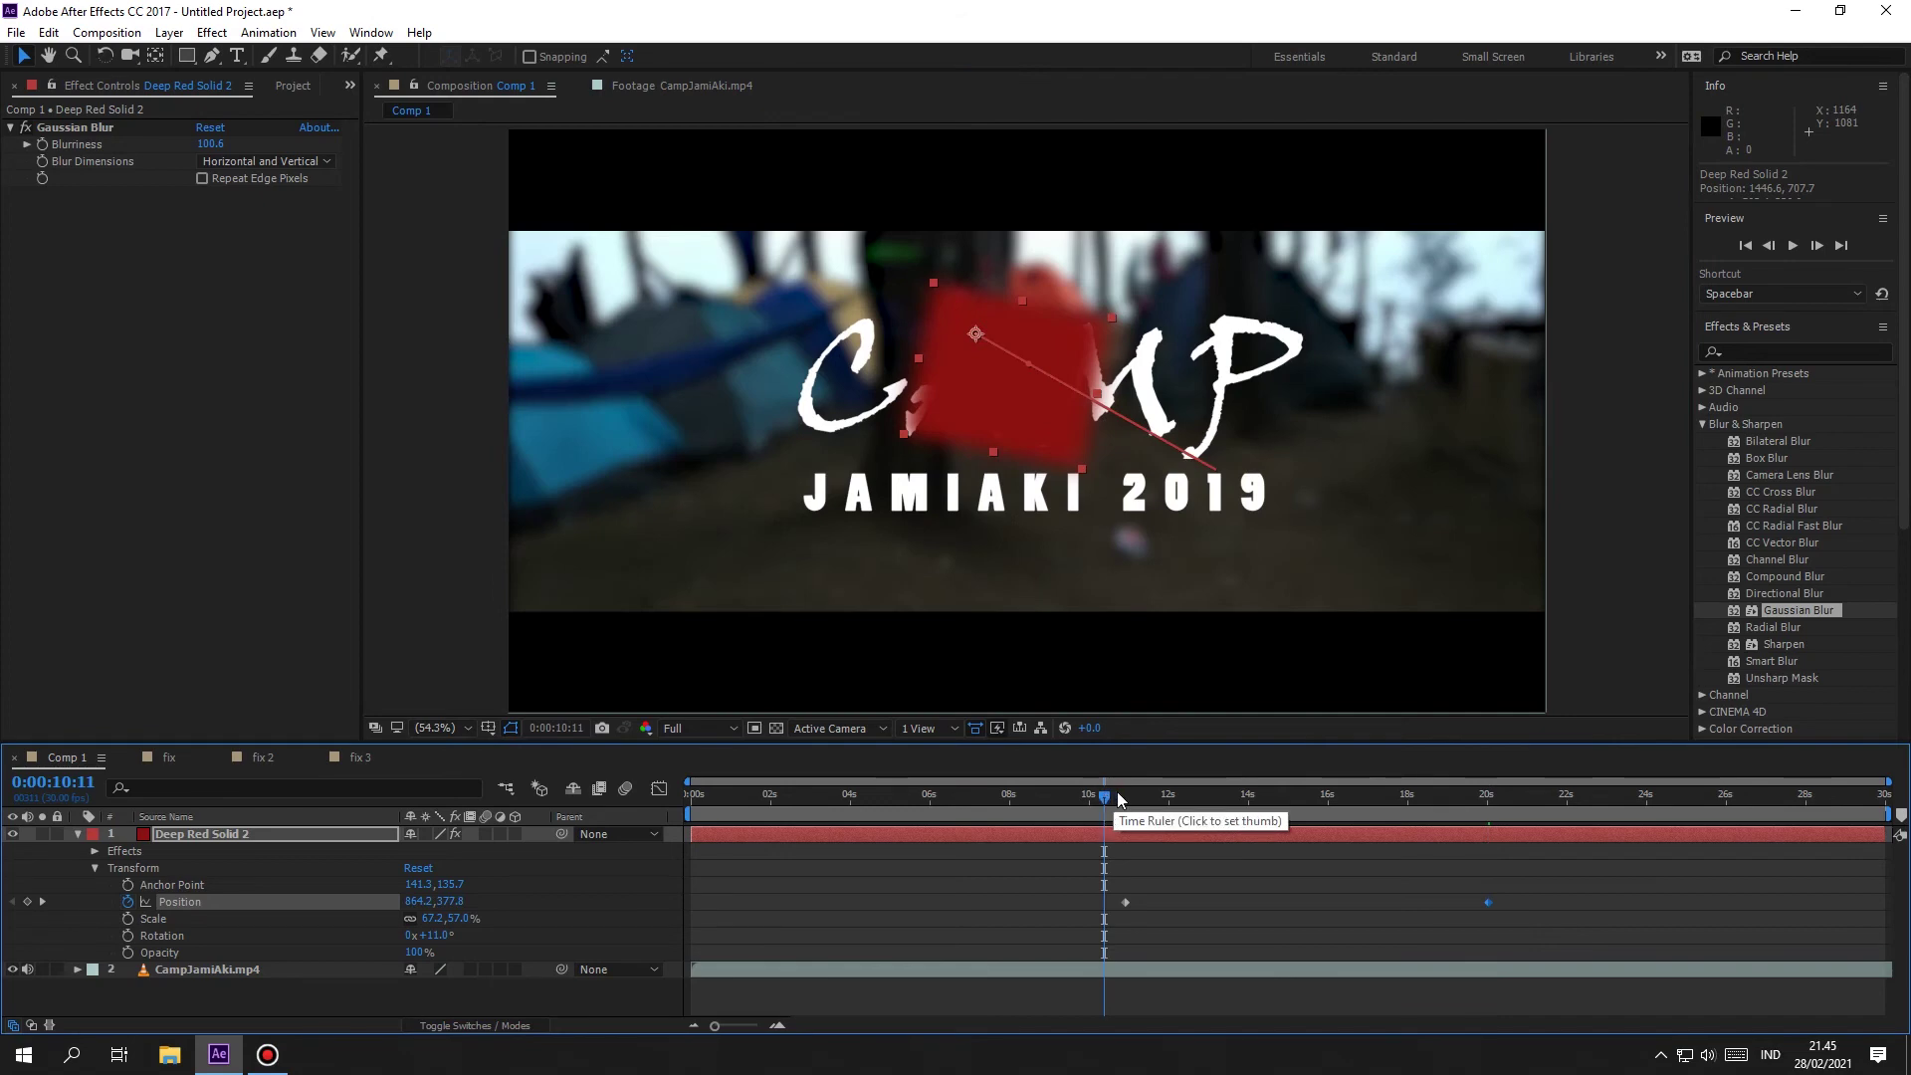
key("space")
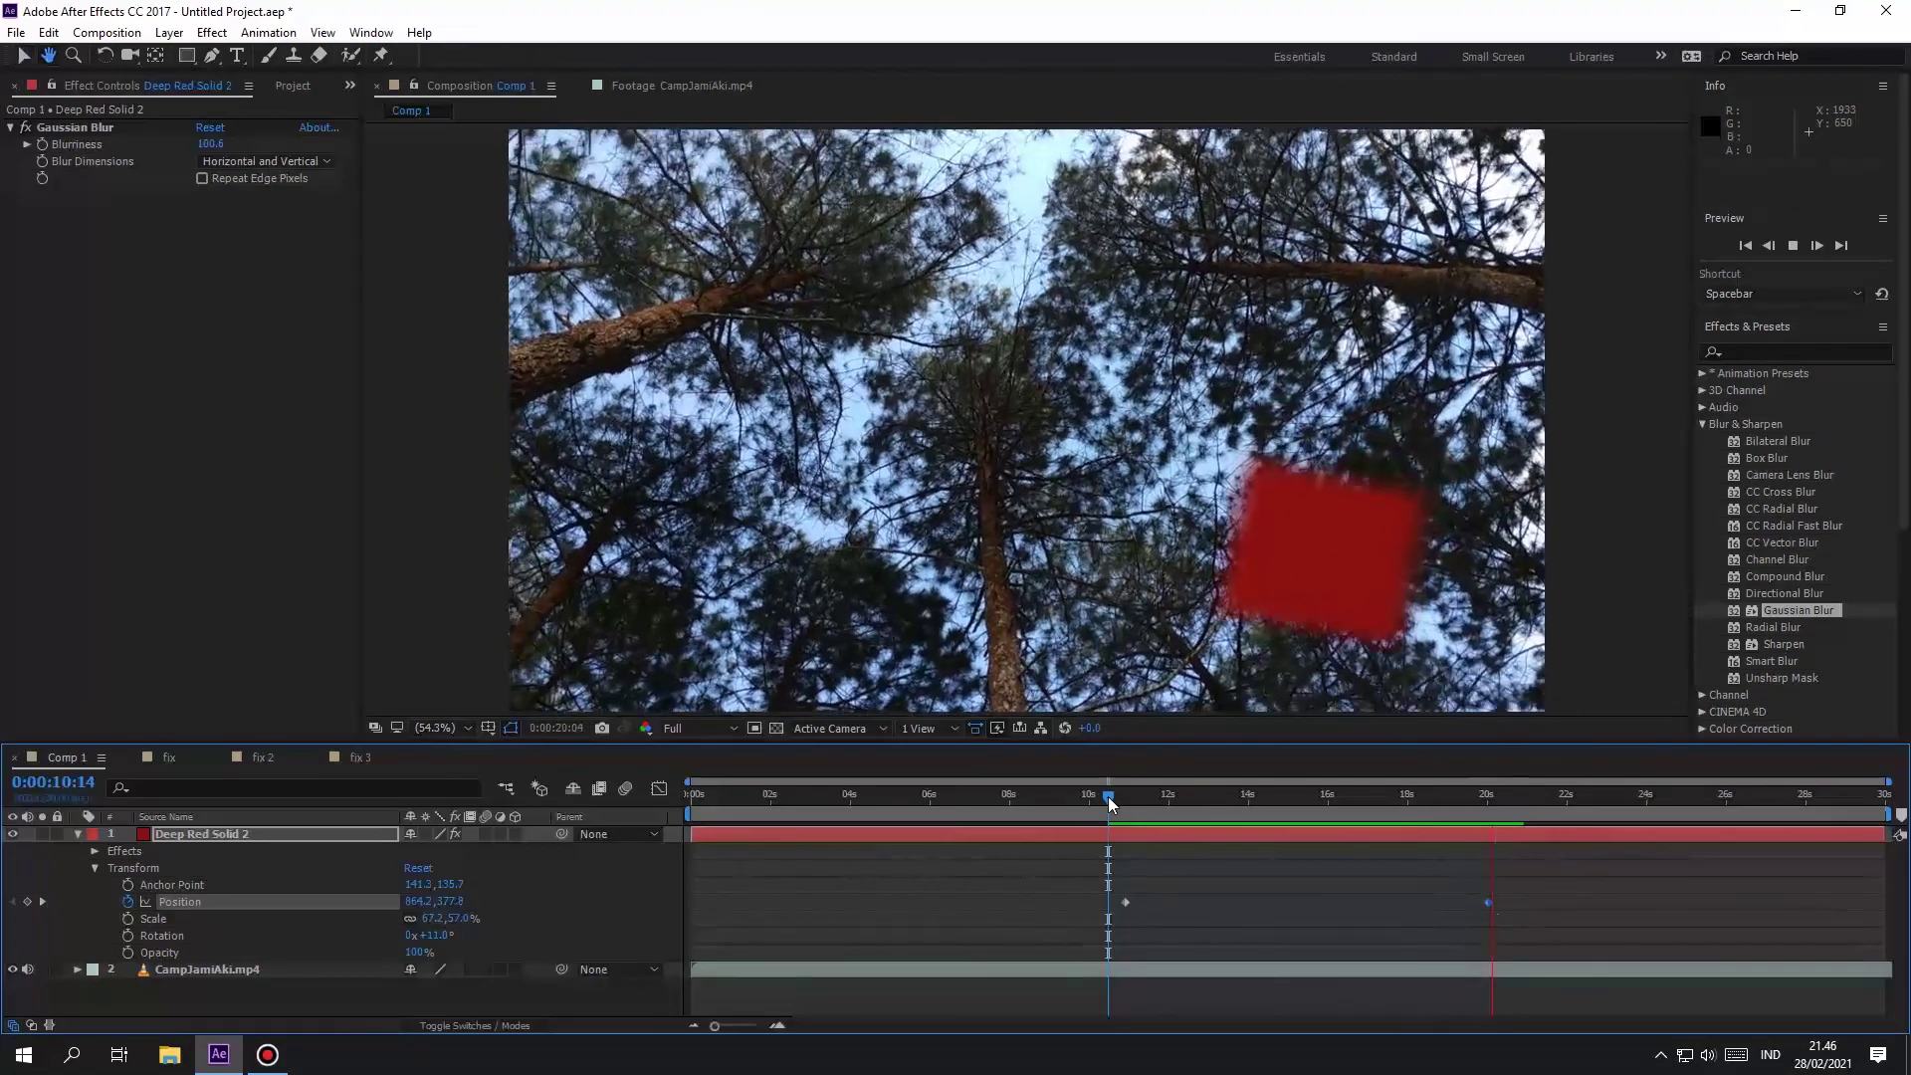
key("space")
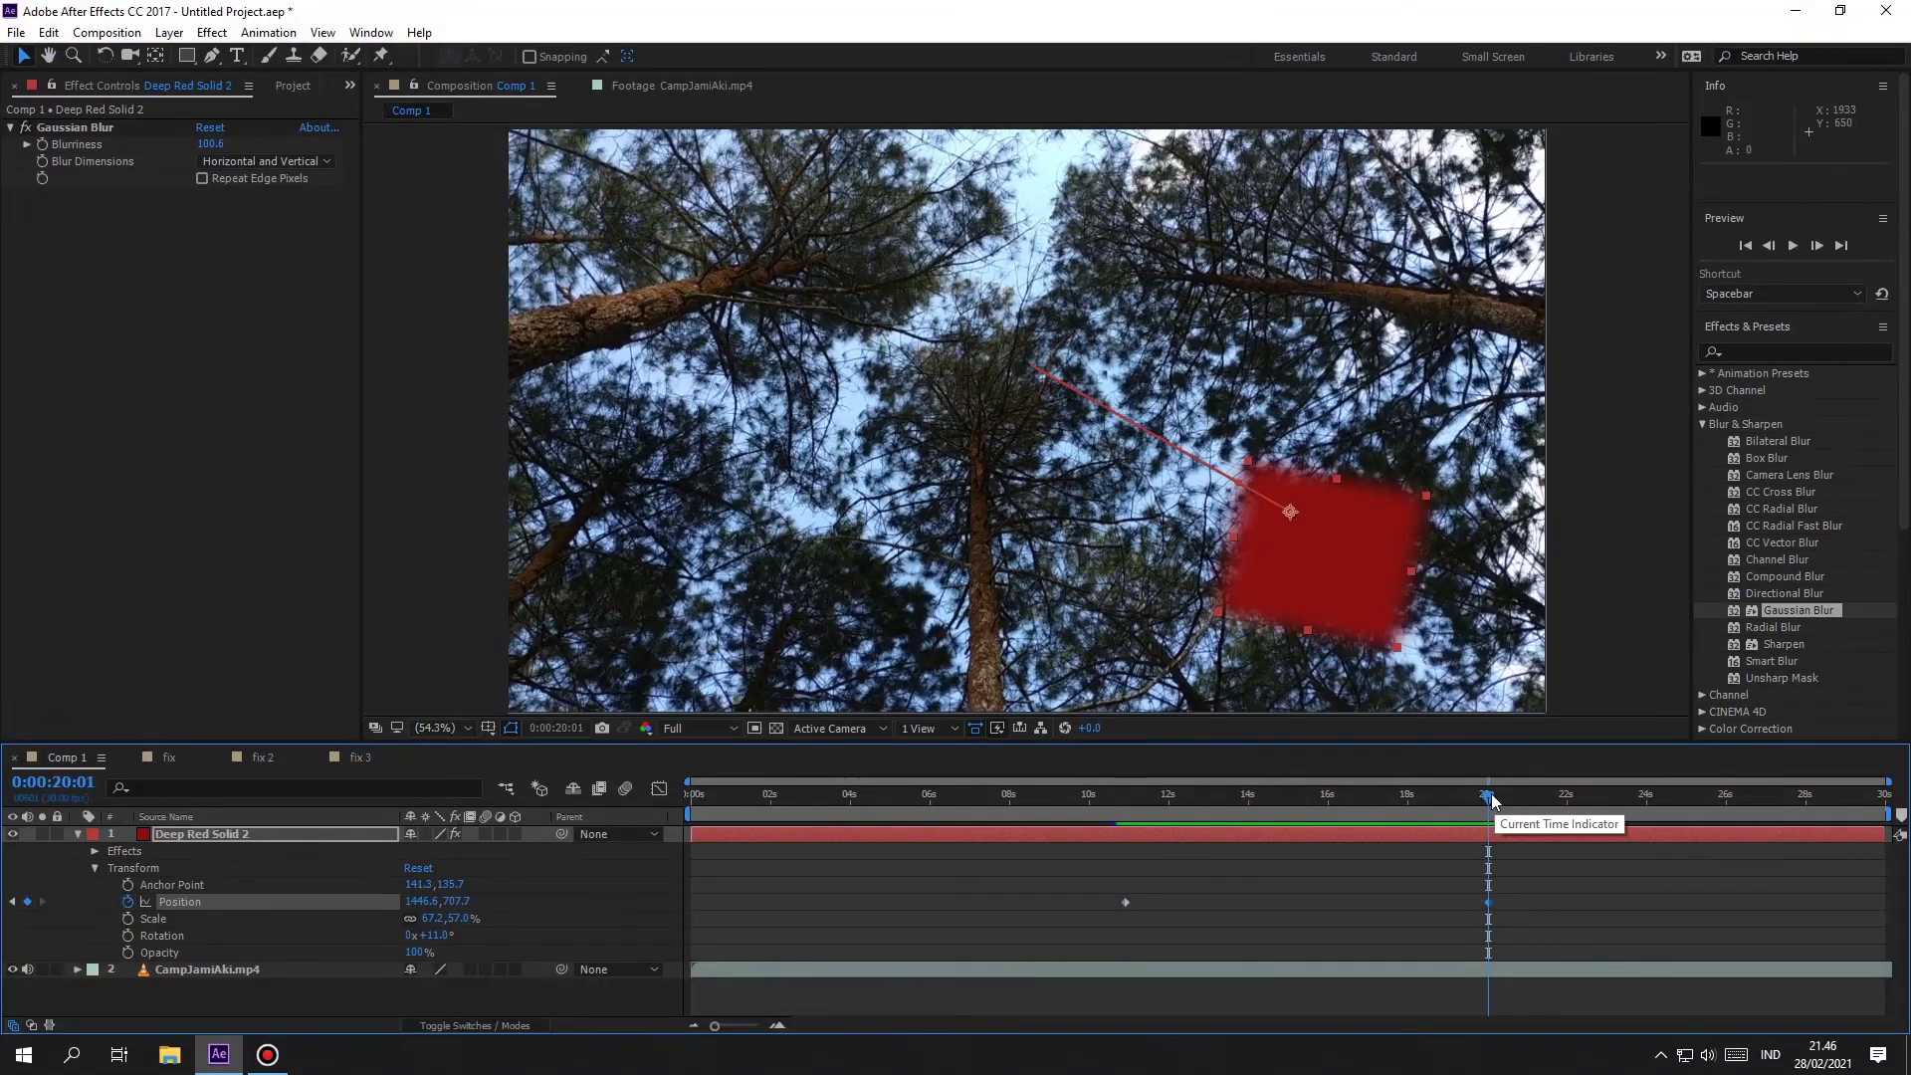
Step: At 0:00:15:00, move the red solid to about 956.0, 726.8 and curve its motion path using the keyframes' direction handles
left_click_drag(1490, 796, 1289, 792)
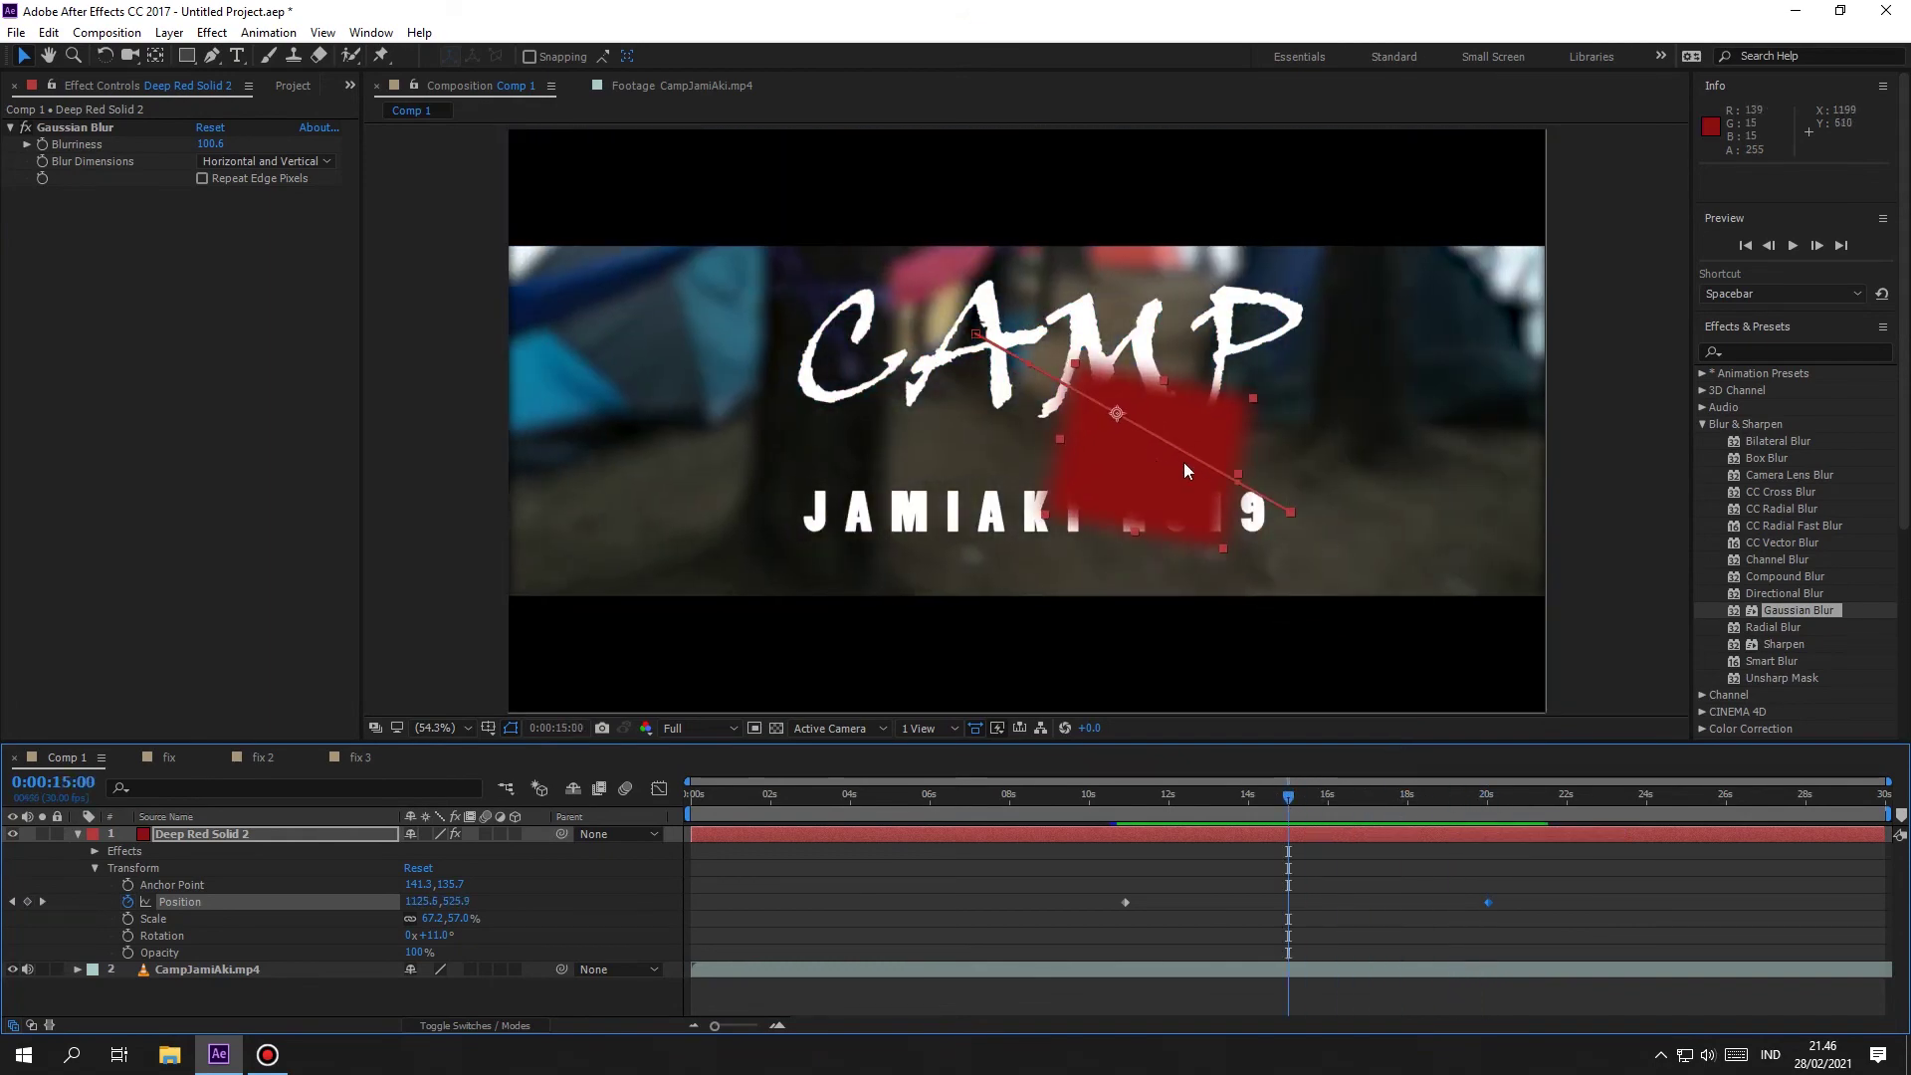
left_click_drag(1149, 435, 1058, 544)
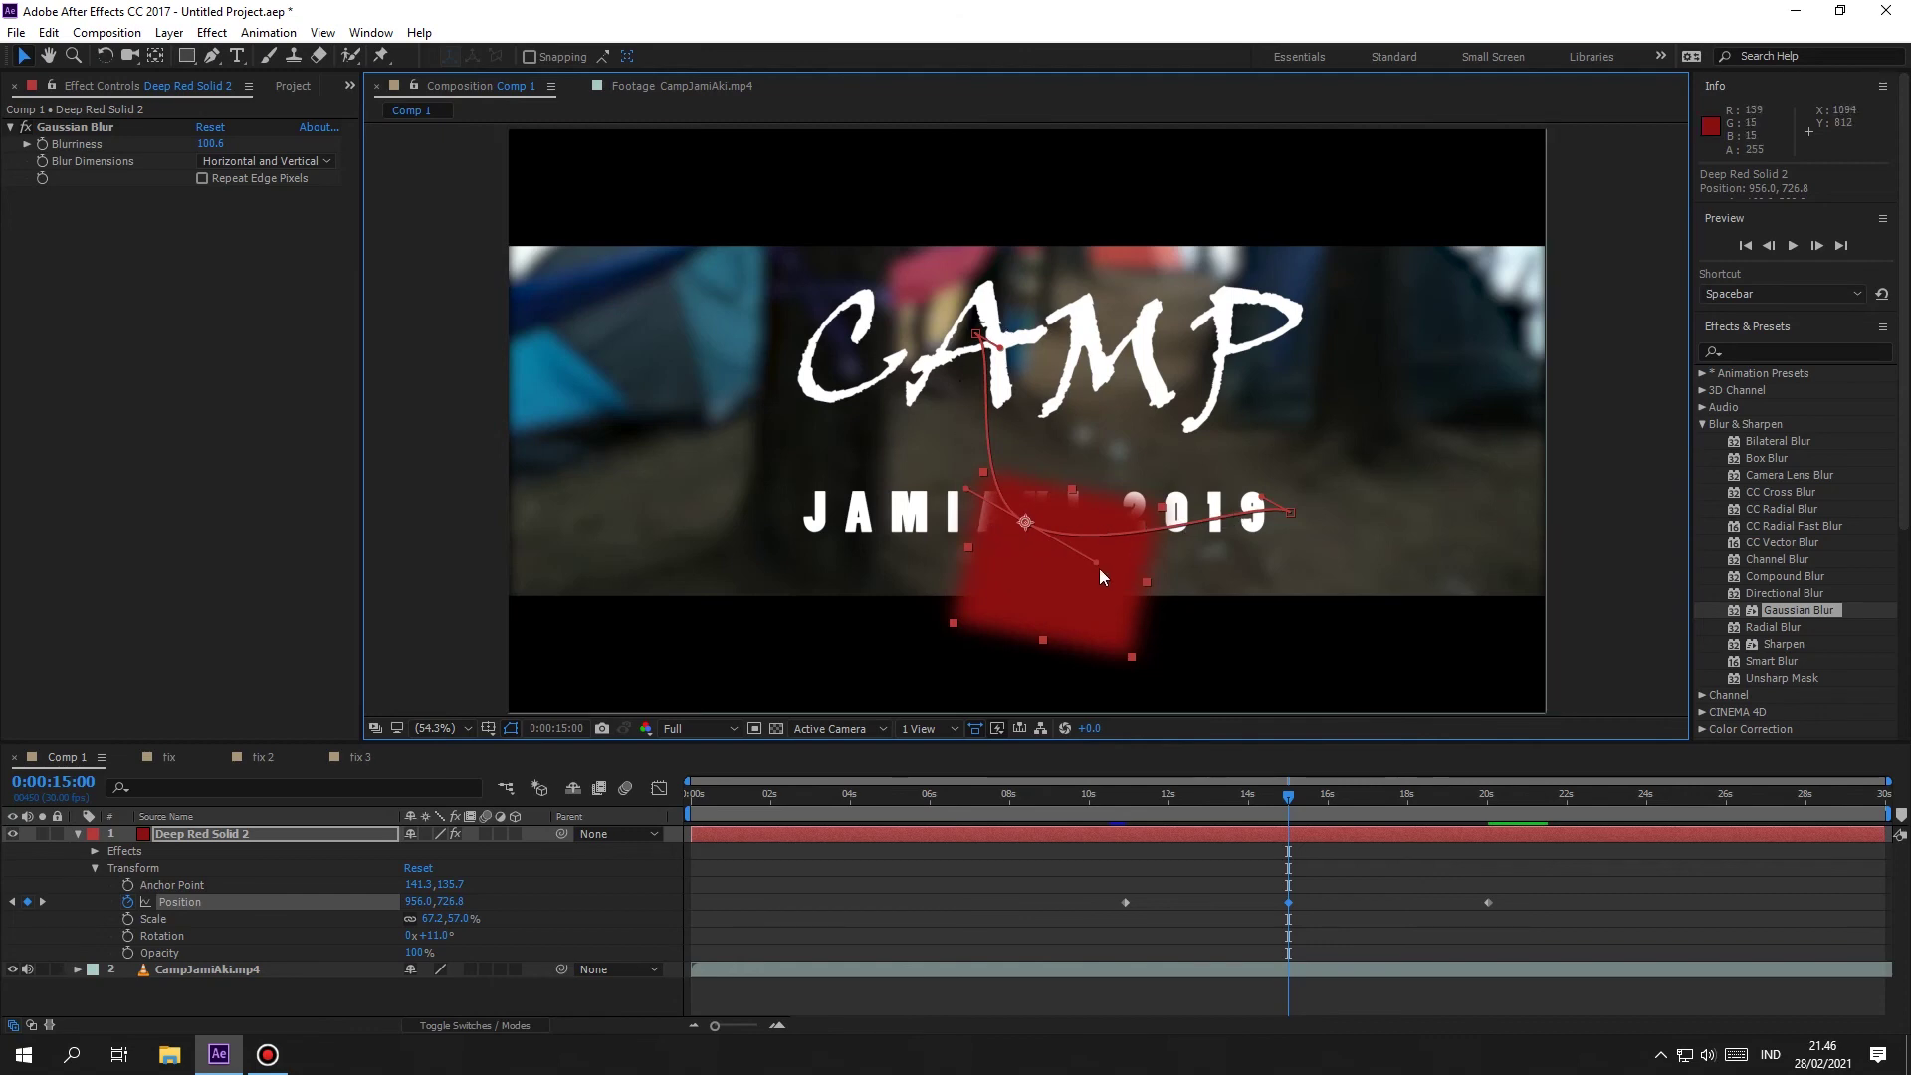
mouse_move(1097, 566)
left_mouse_down()
mouse_move(1059, 587)
mouse_move(1121, 555)
left_mouse_up()
left_click_drag(1261, 497, 1330, 443)
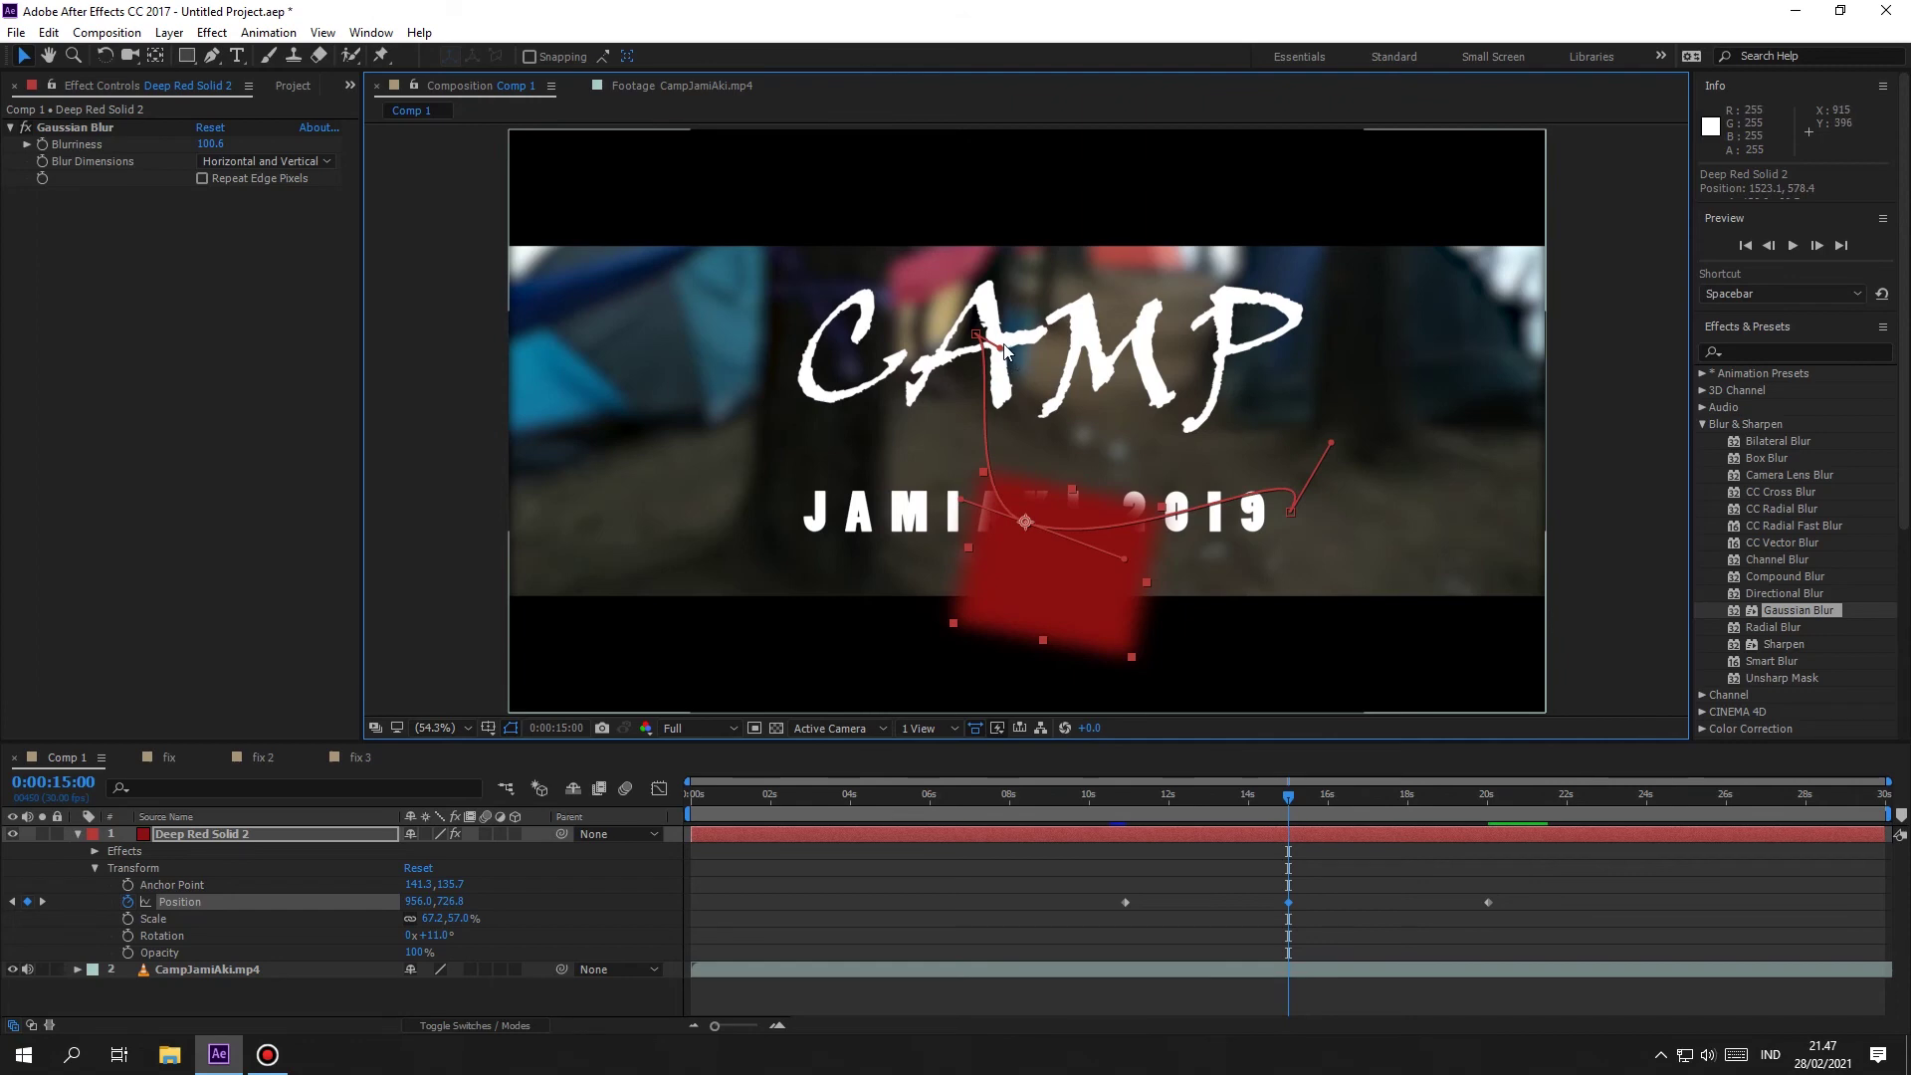
left_click_drag(1000, 351, 1036, 295)
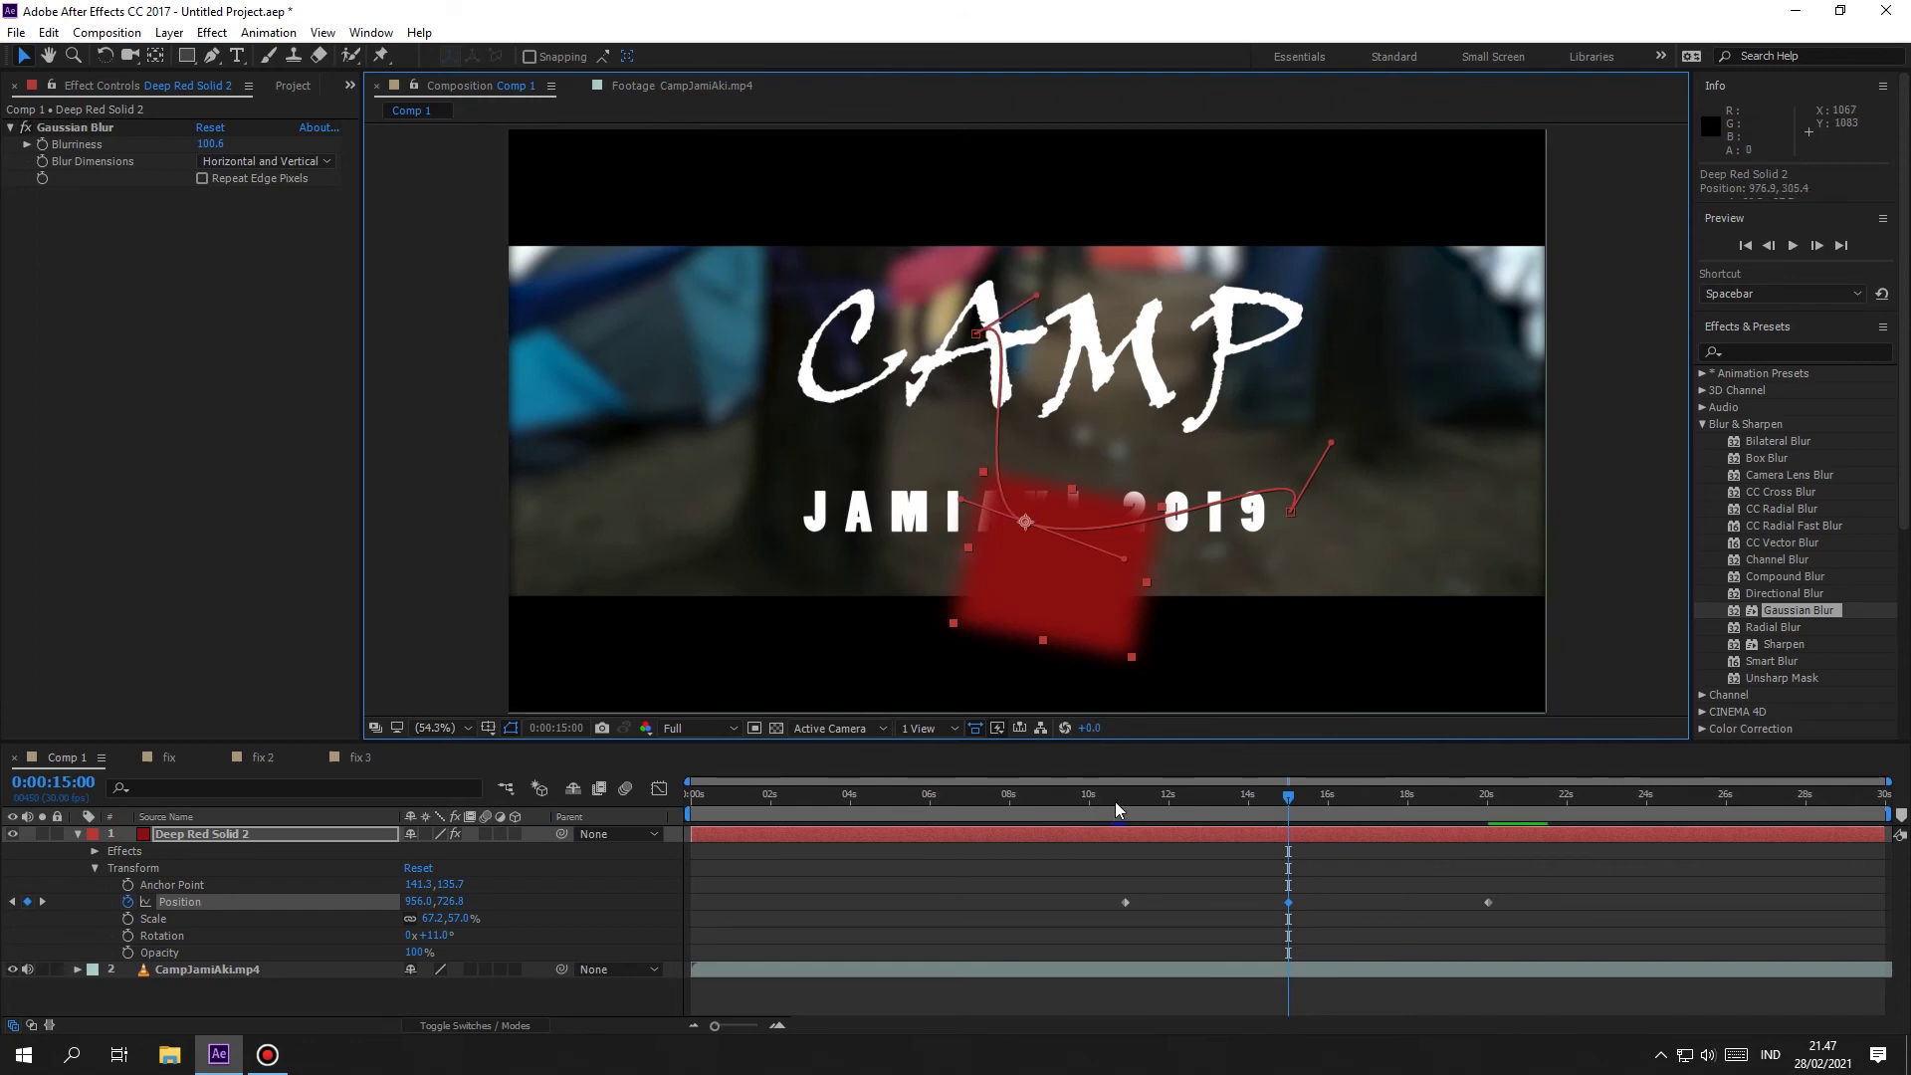
Step: Preview the curved motion from about 0:00:10:21, then collapse the red solid's properties and deselect it
left_click(1114, 802)
key("space")
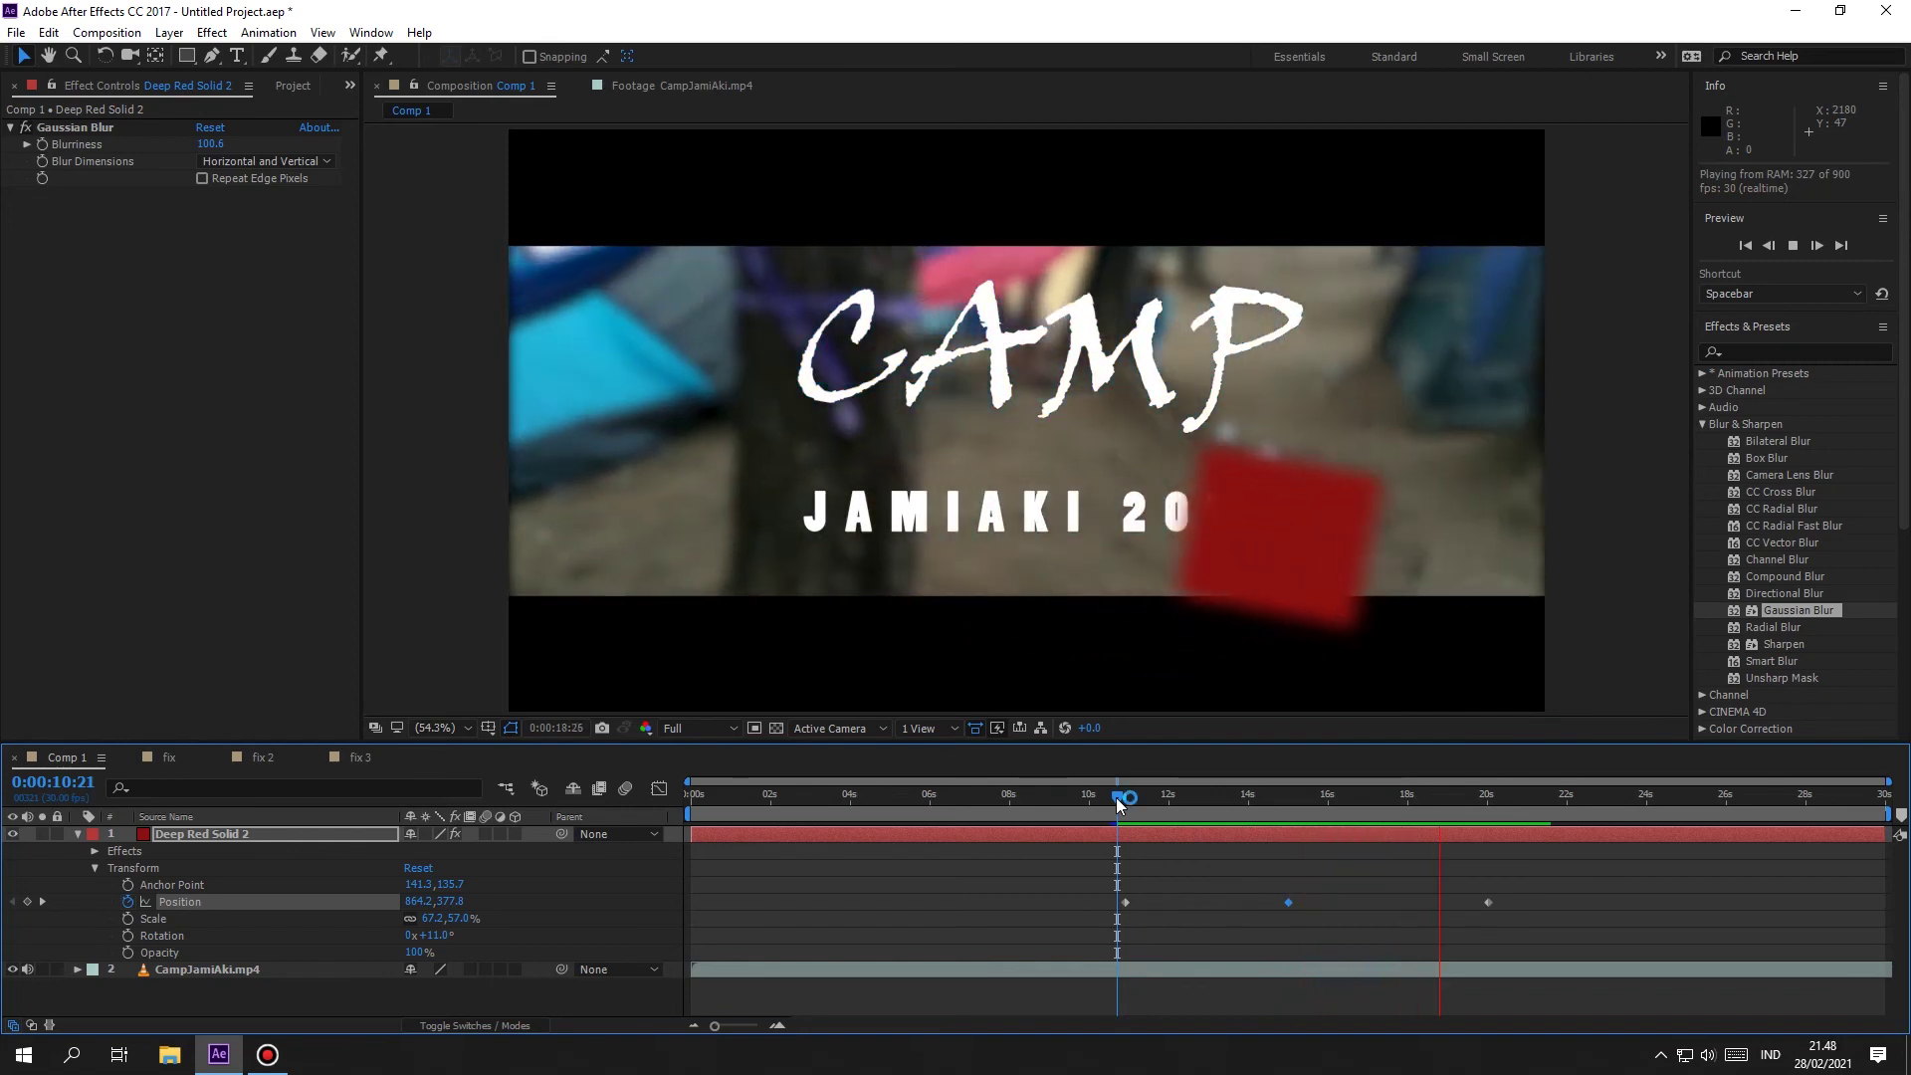
key("space")
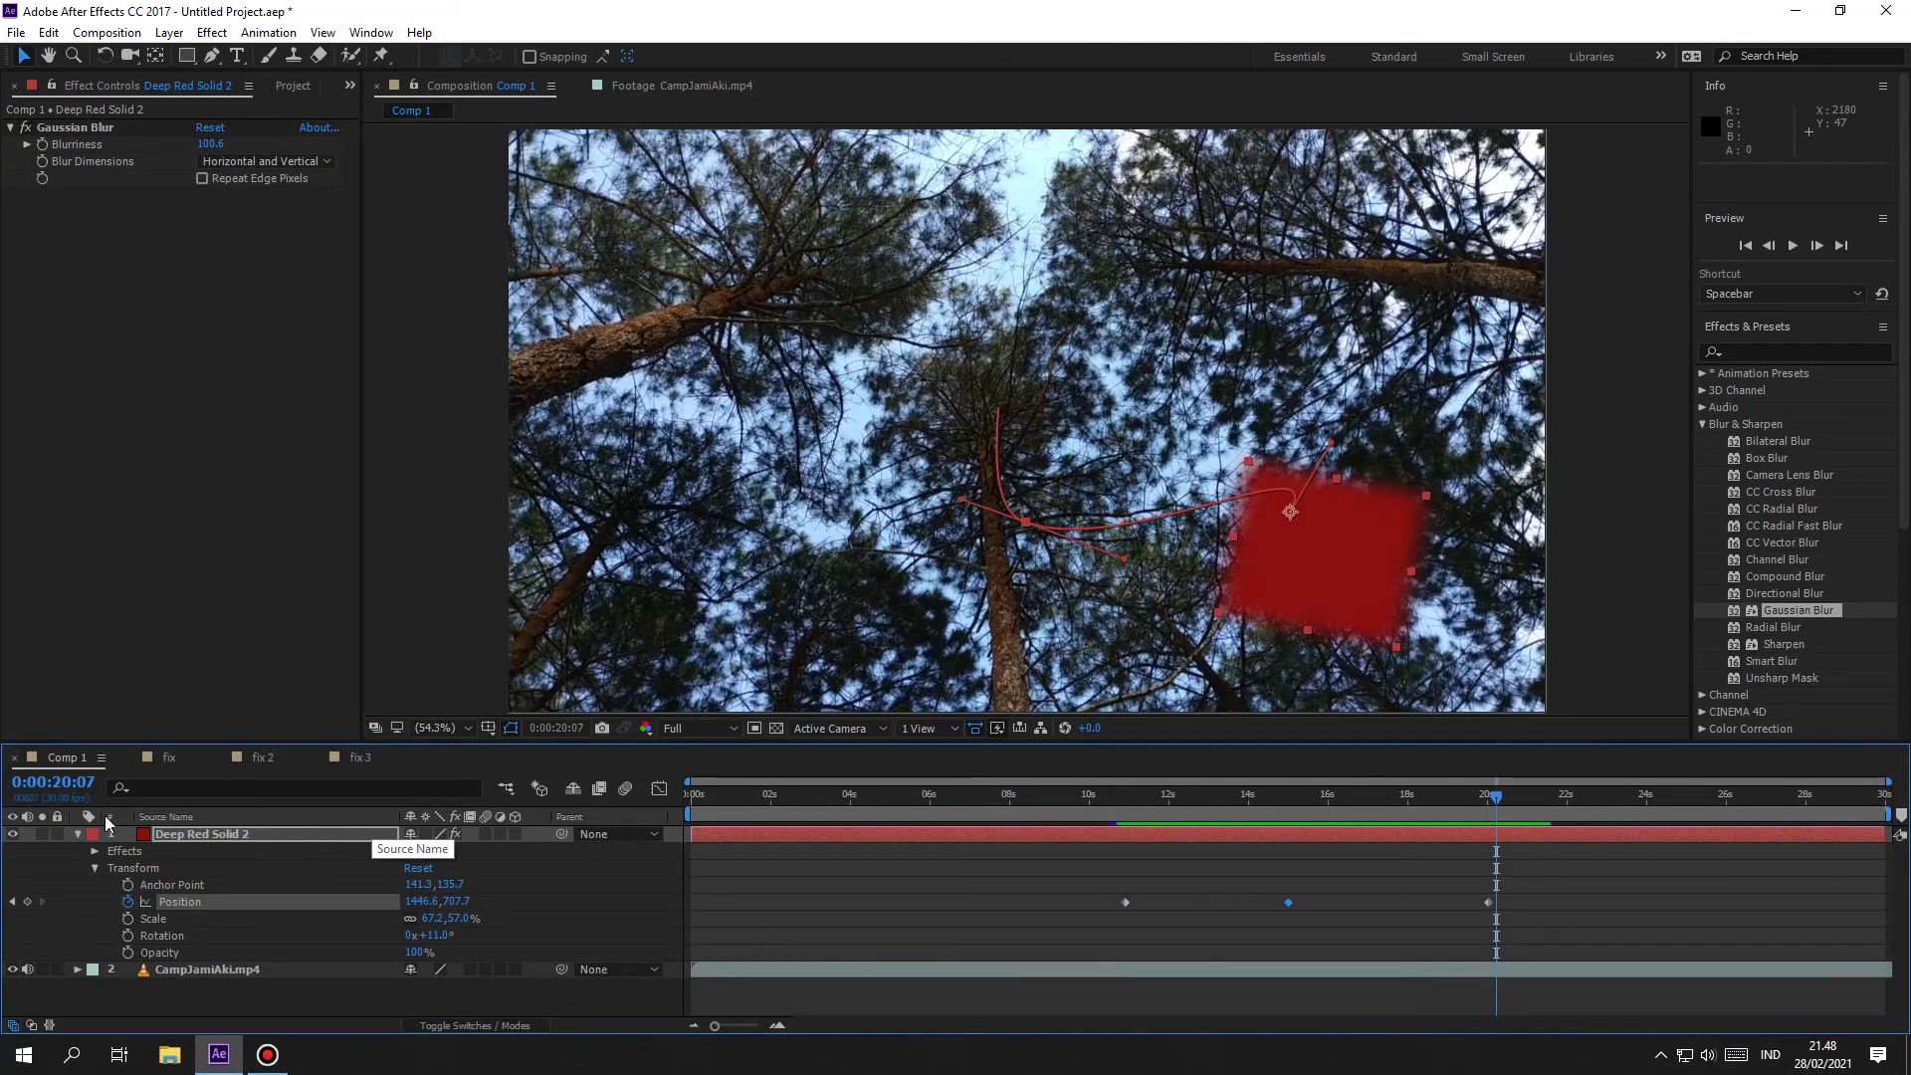
left_click(77, 833)
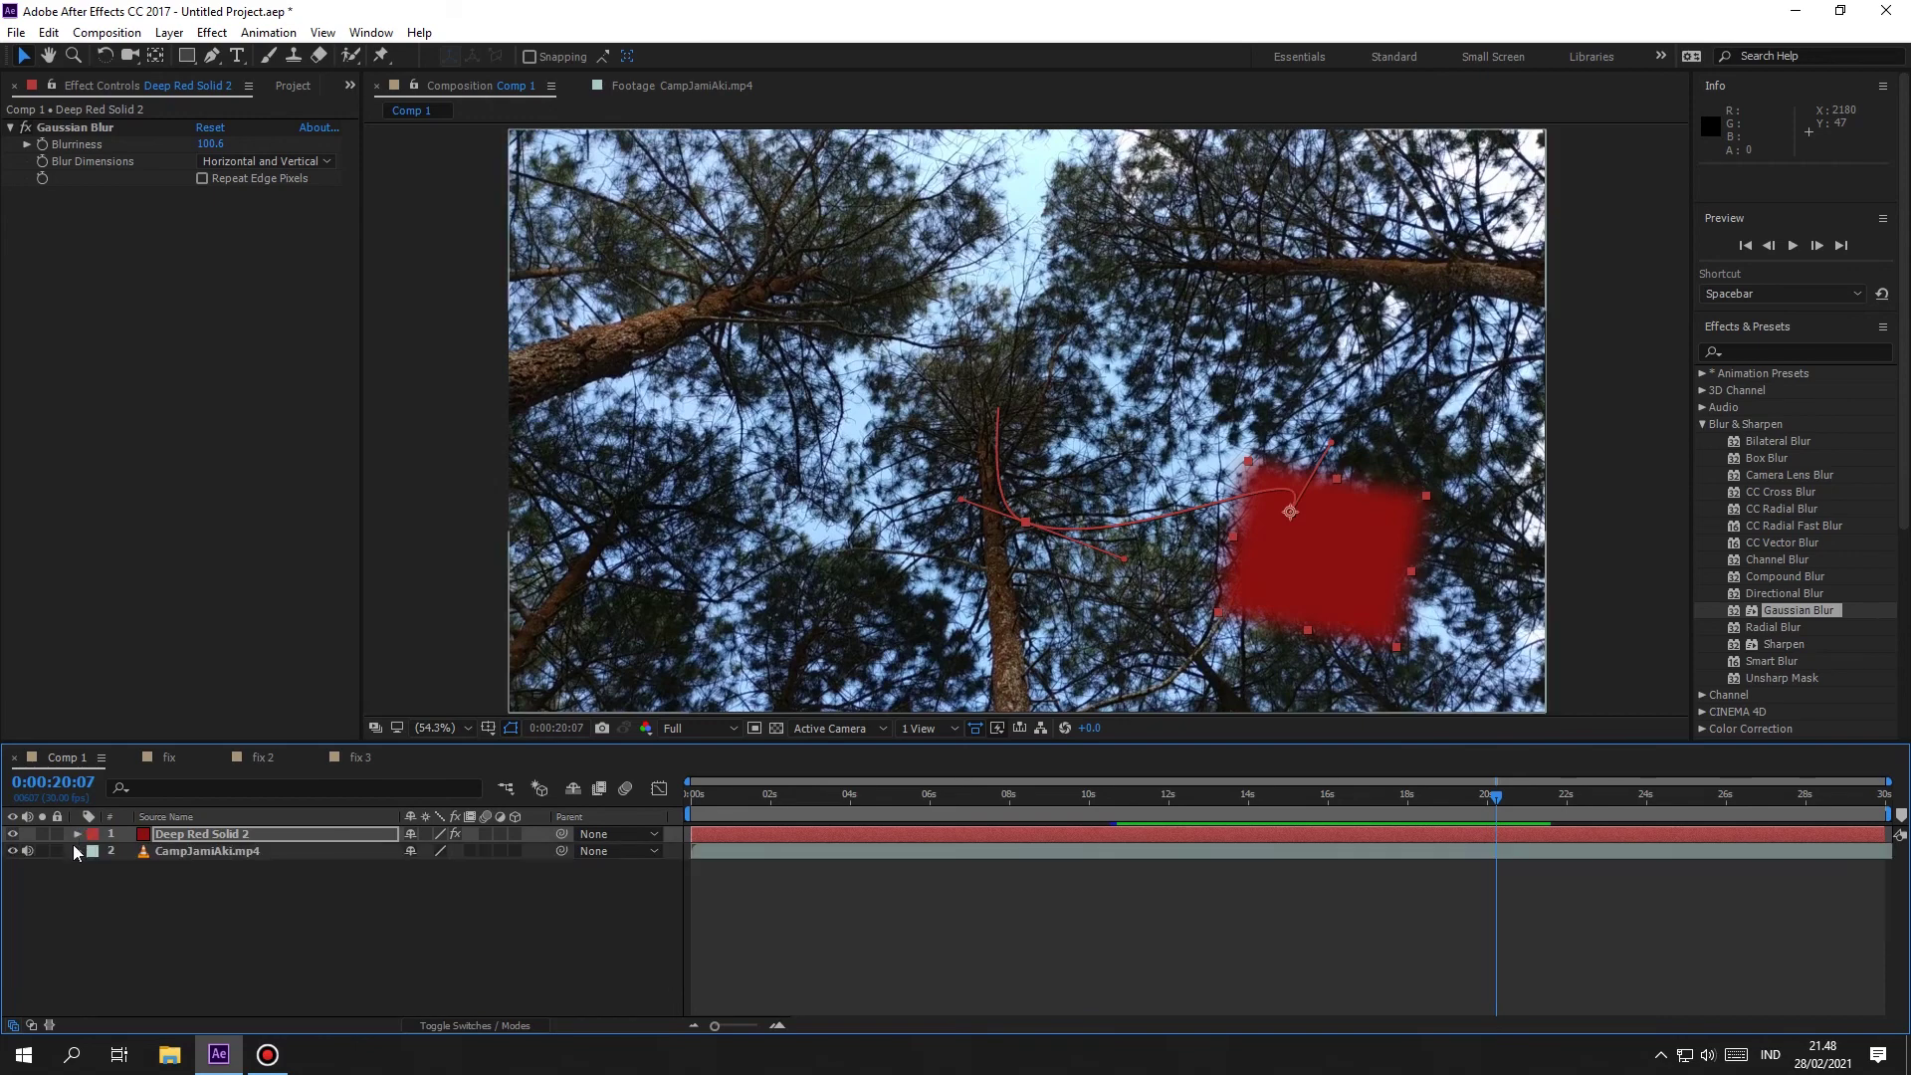
left_click(418, 268)
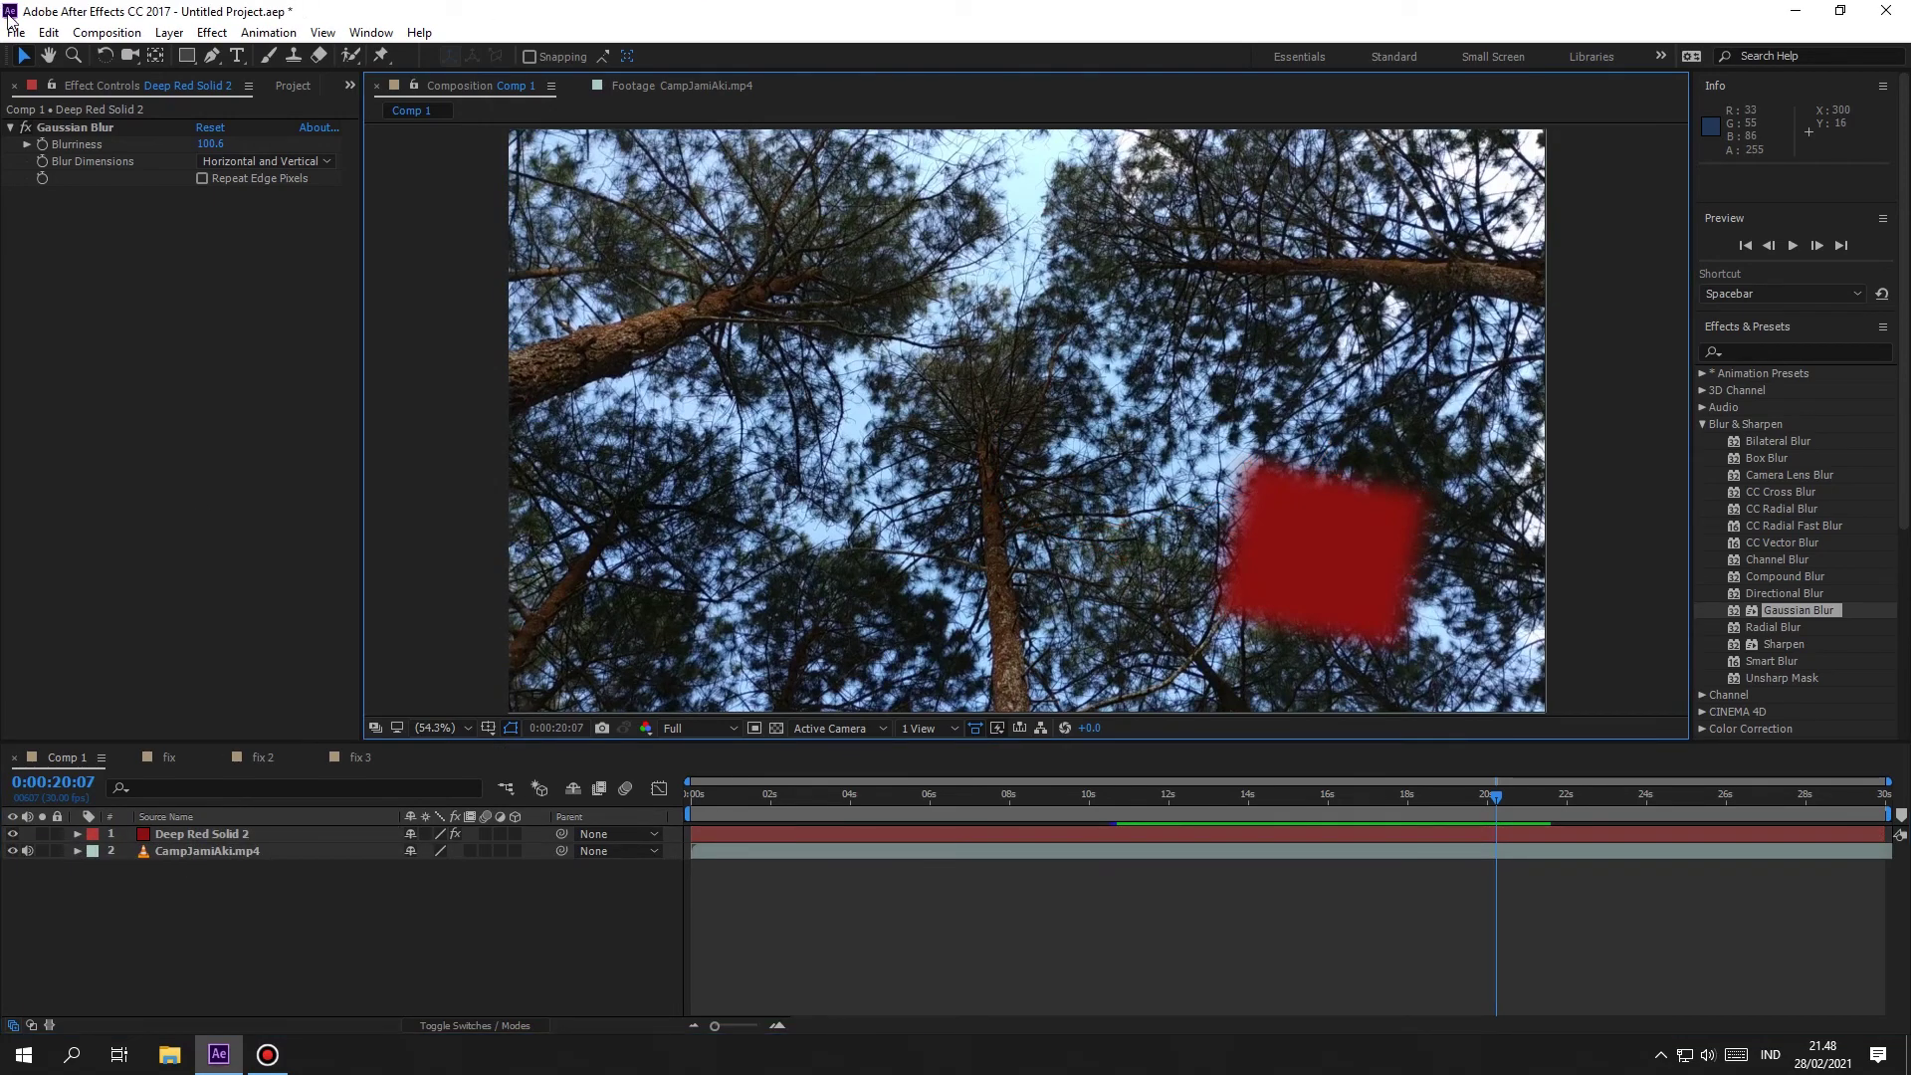
Step: Export Comp 1 by adding it to the Render Queue
left_click(18, 36)
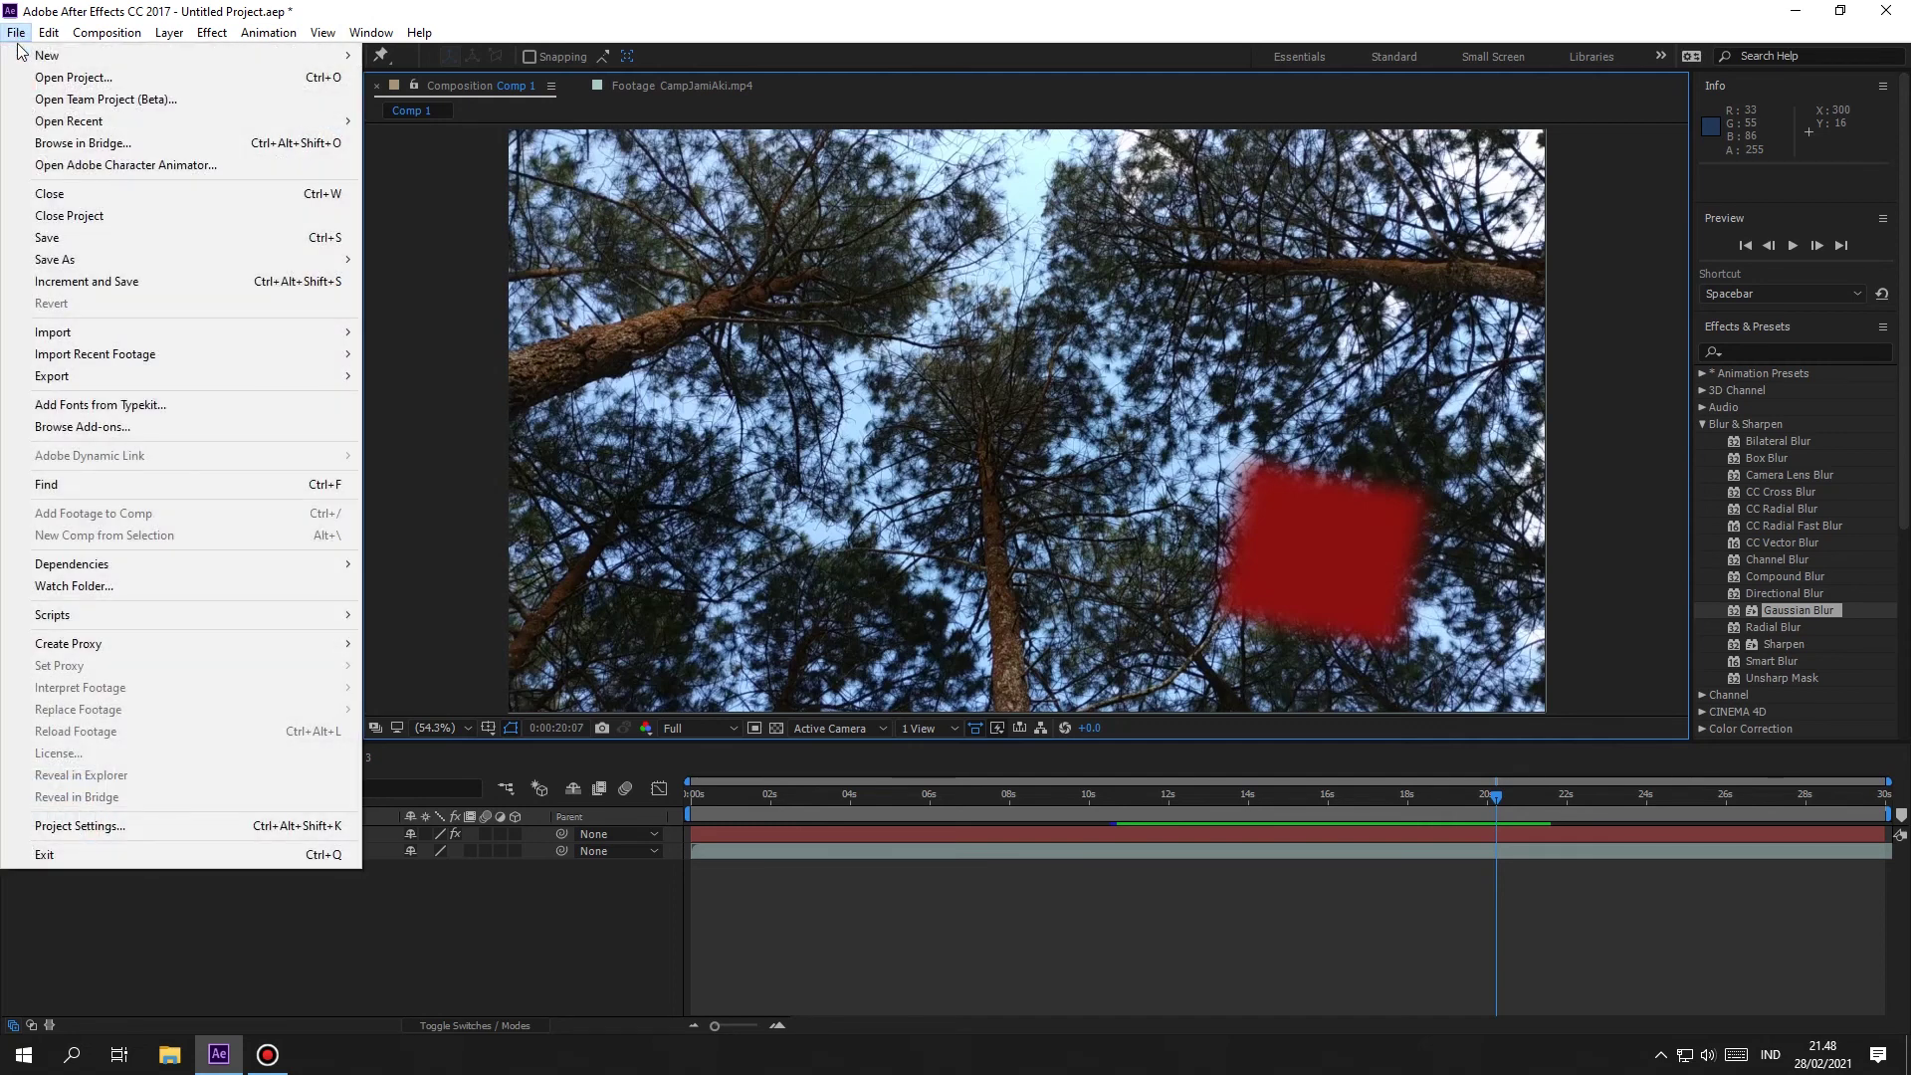
mouse_move(57, 378)
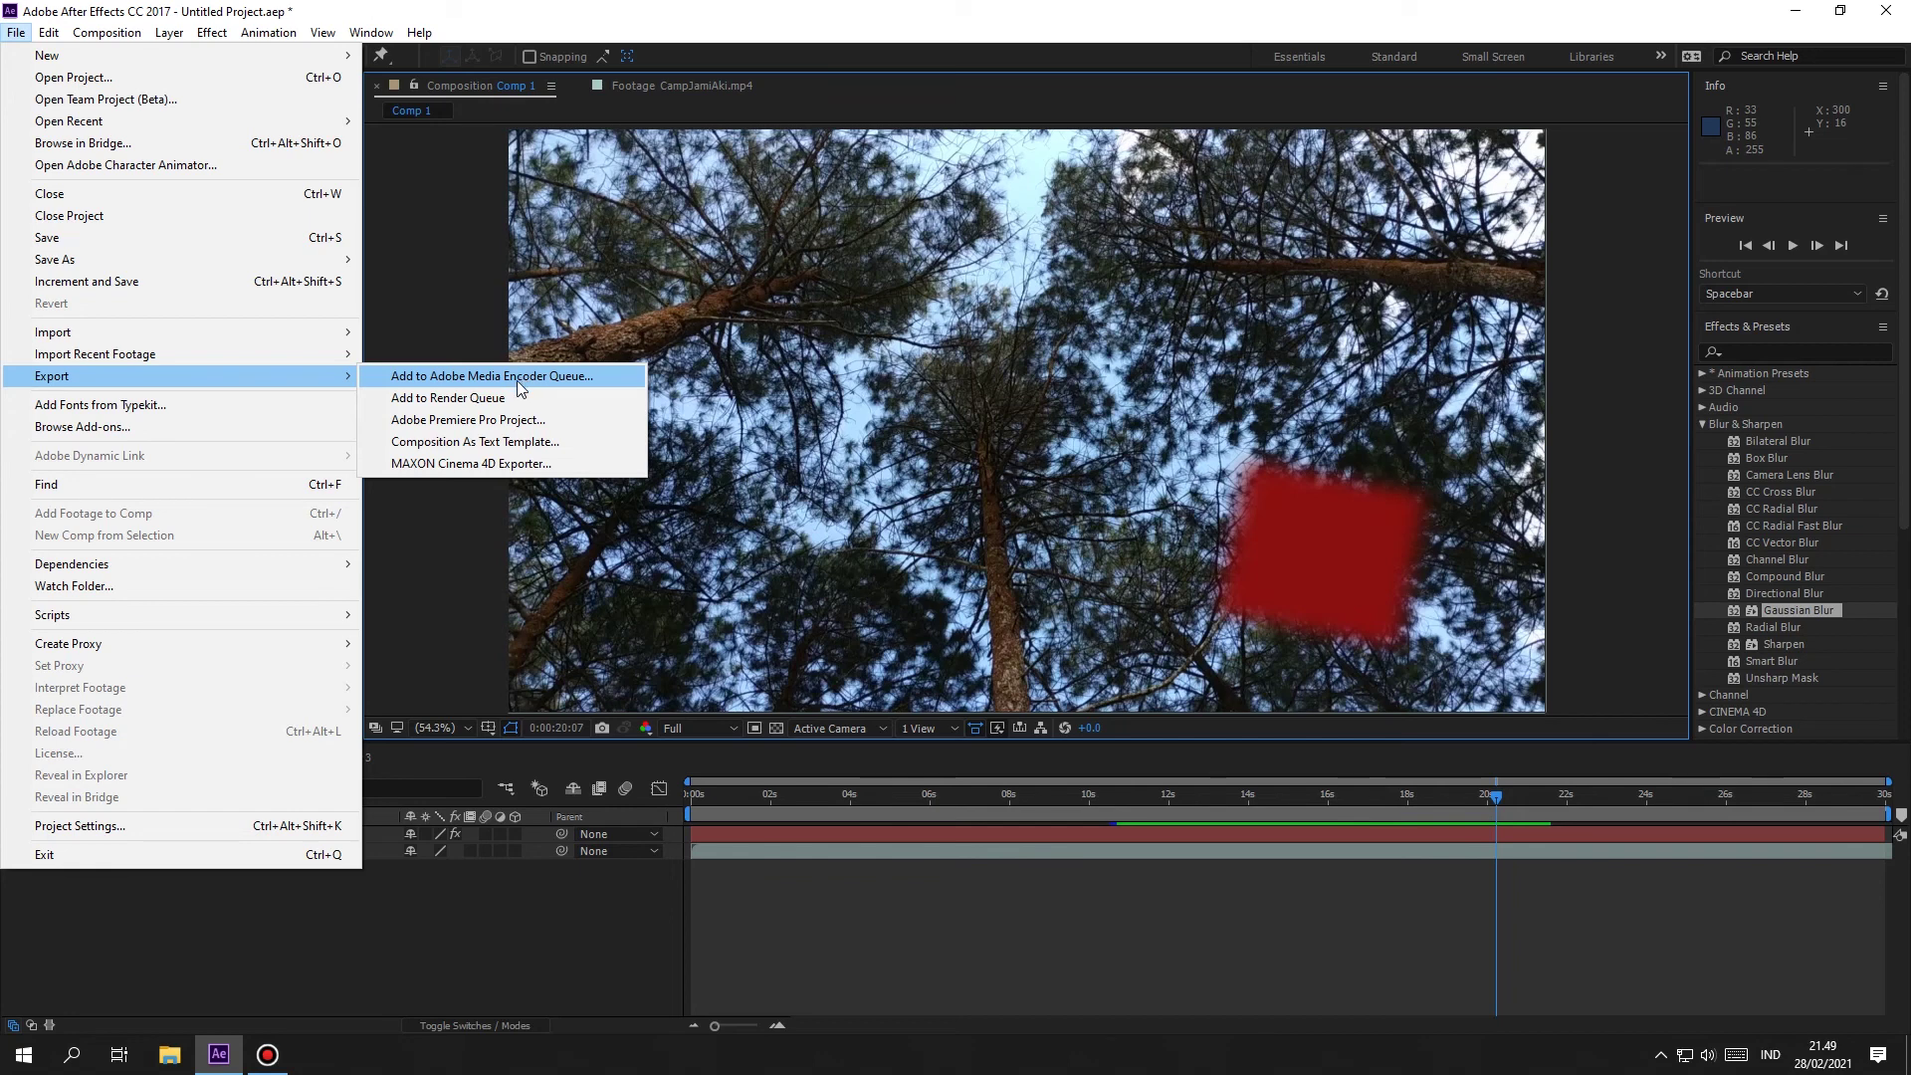
left_click(397, 399)
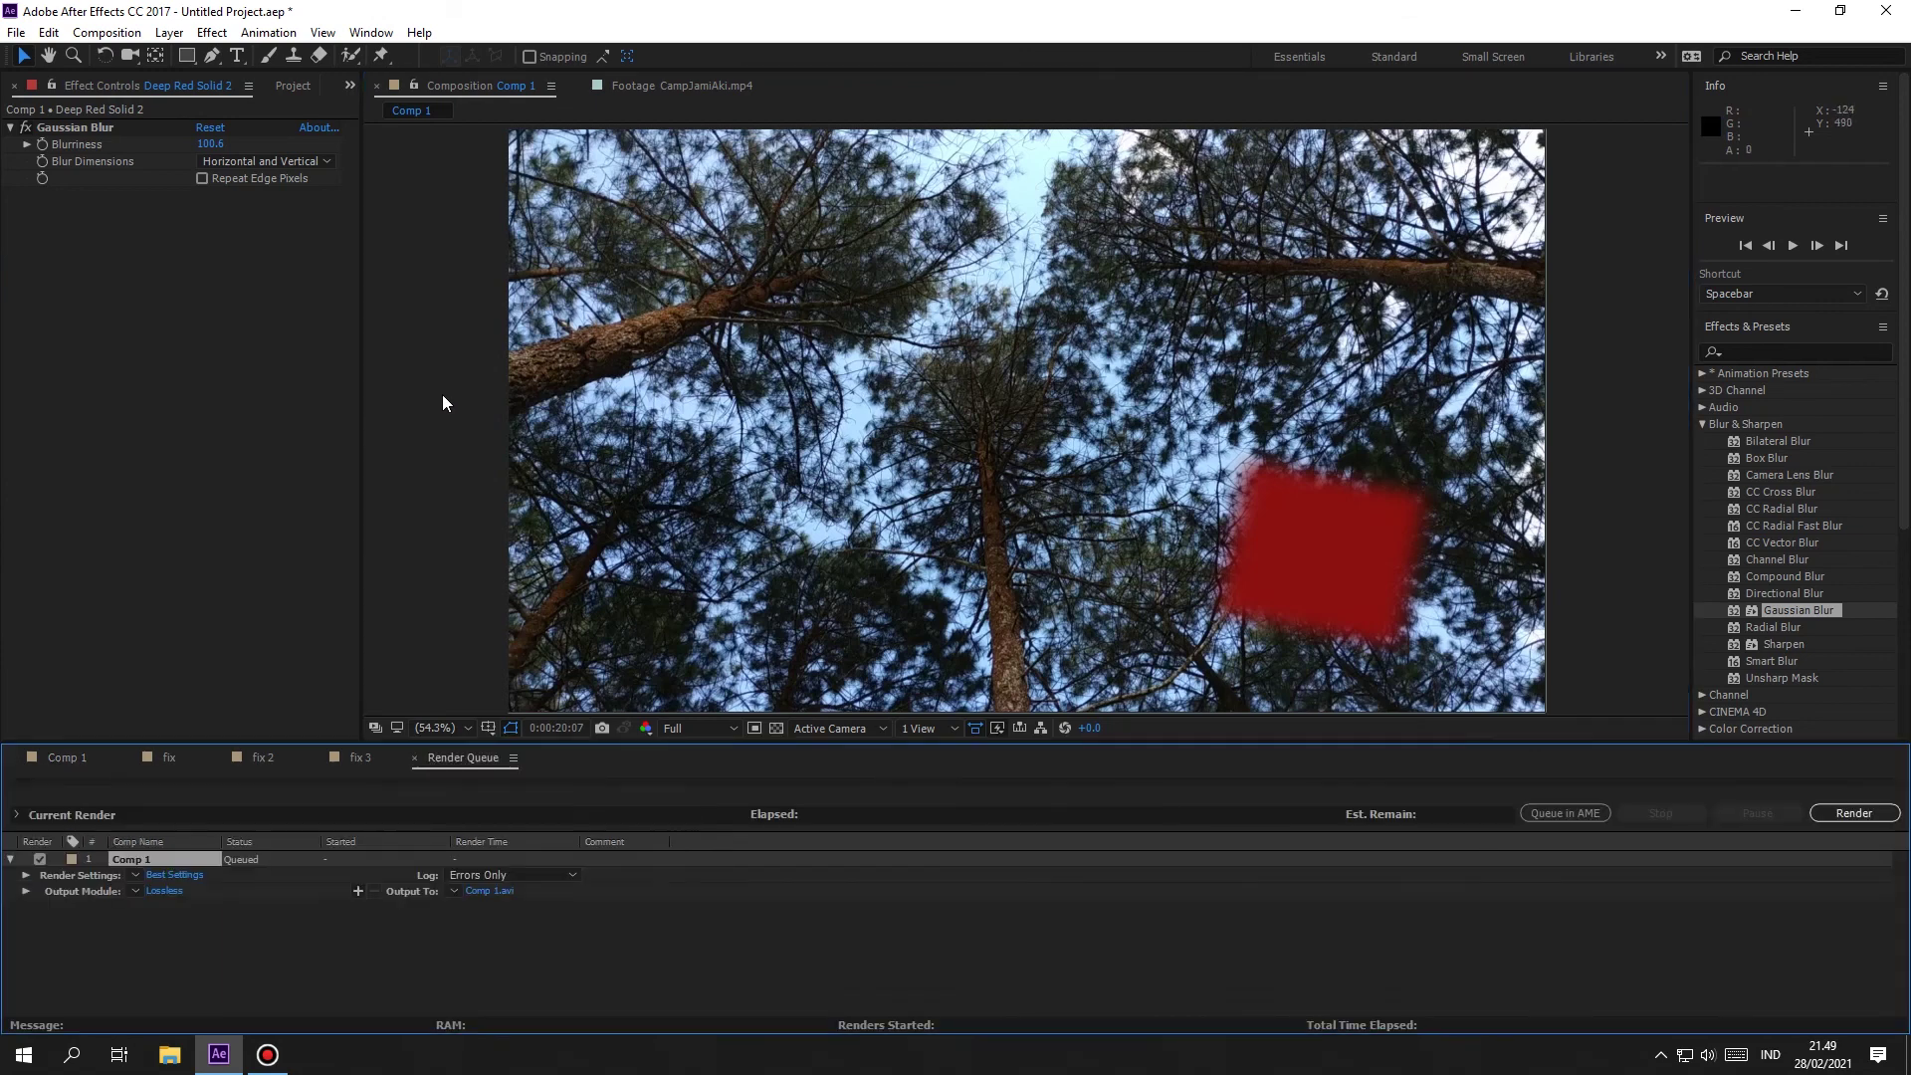
Step: Set the output module's format to QuickTime, accept the H.264 video codec at quality 100, and confirm the settings
left_click(164, 892)
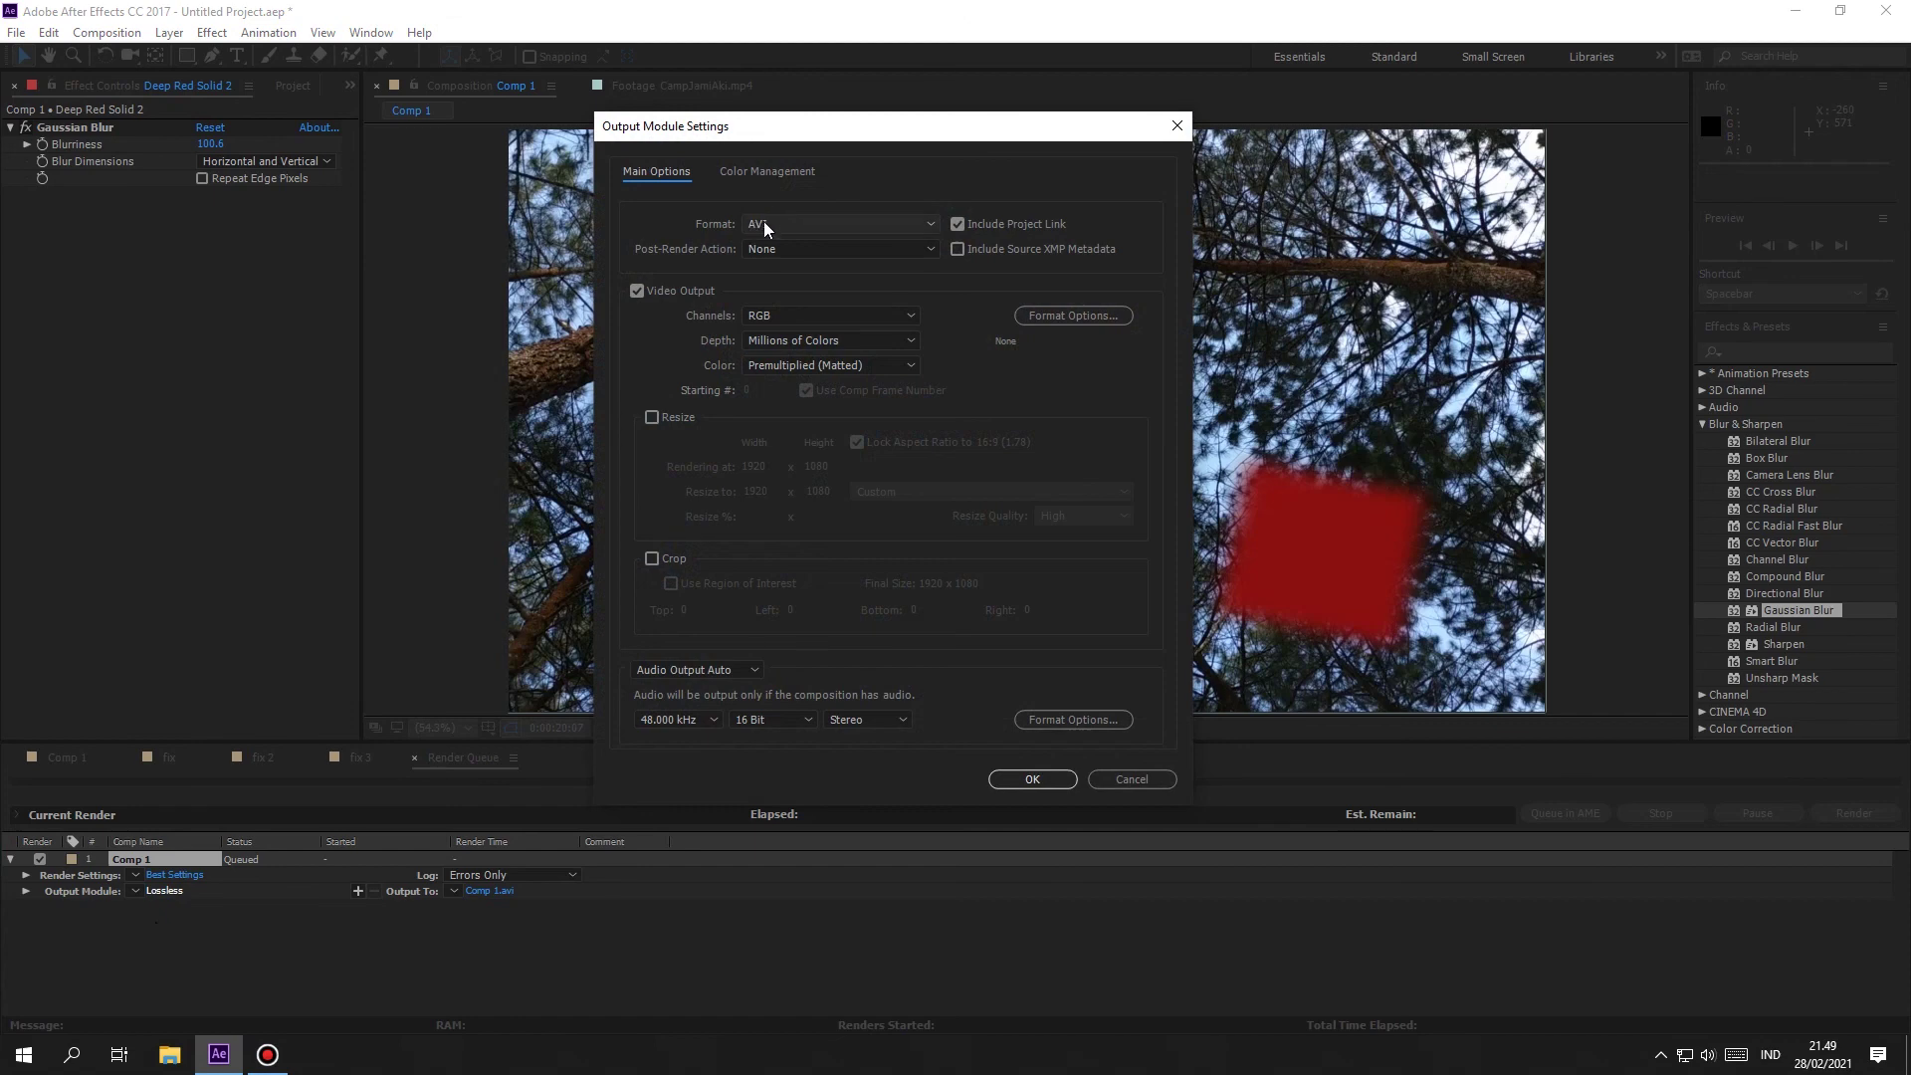
left_click(801, 227)
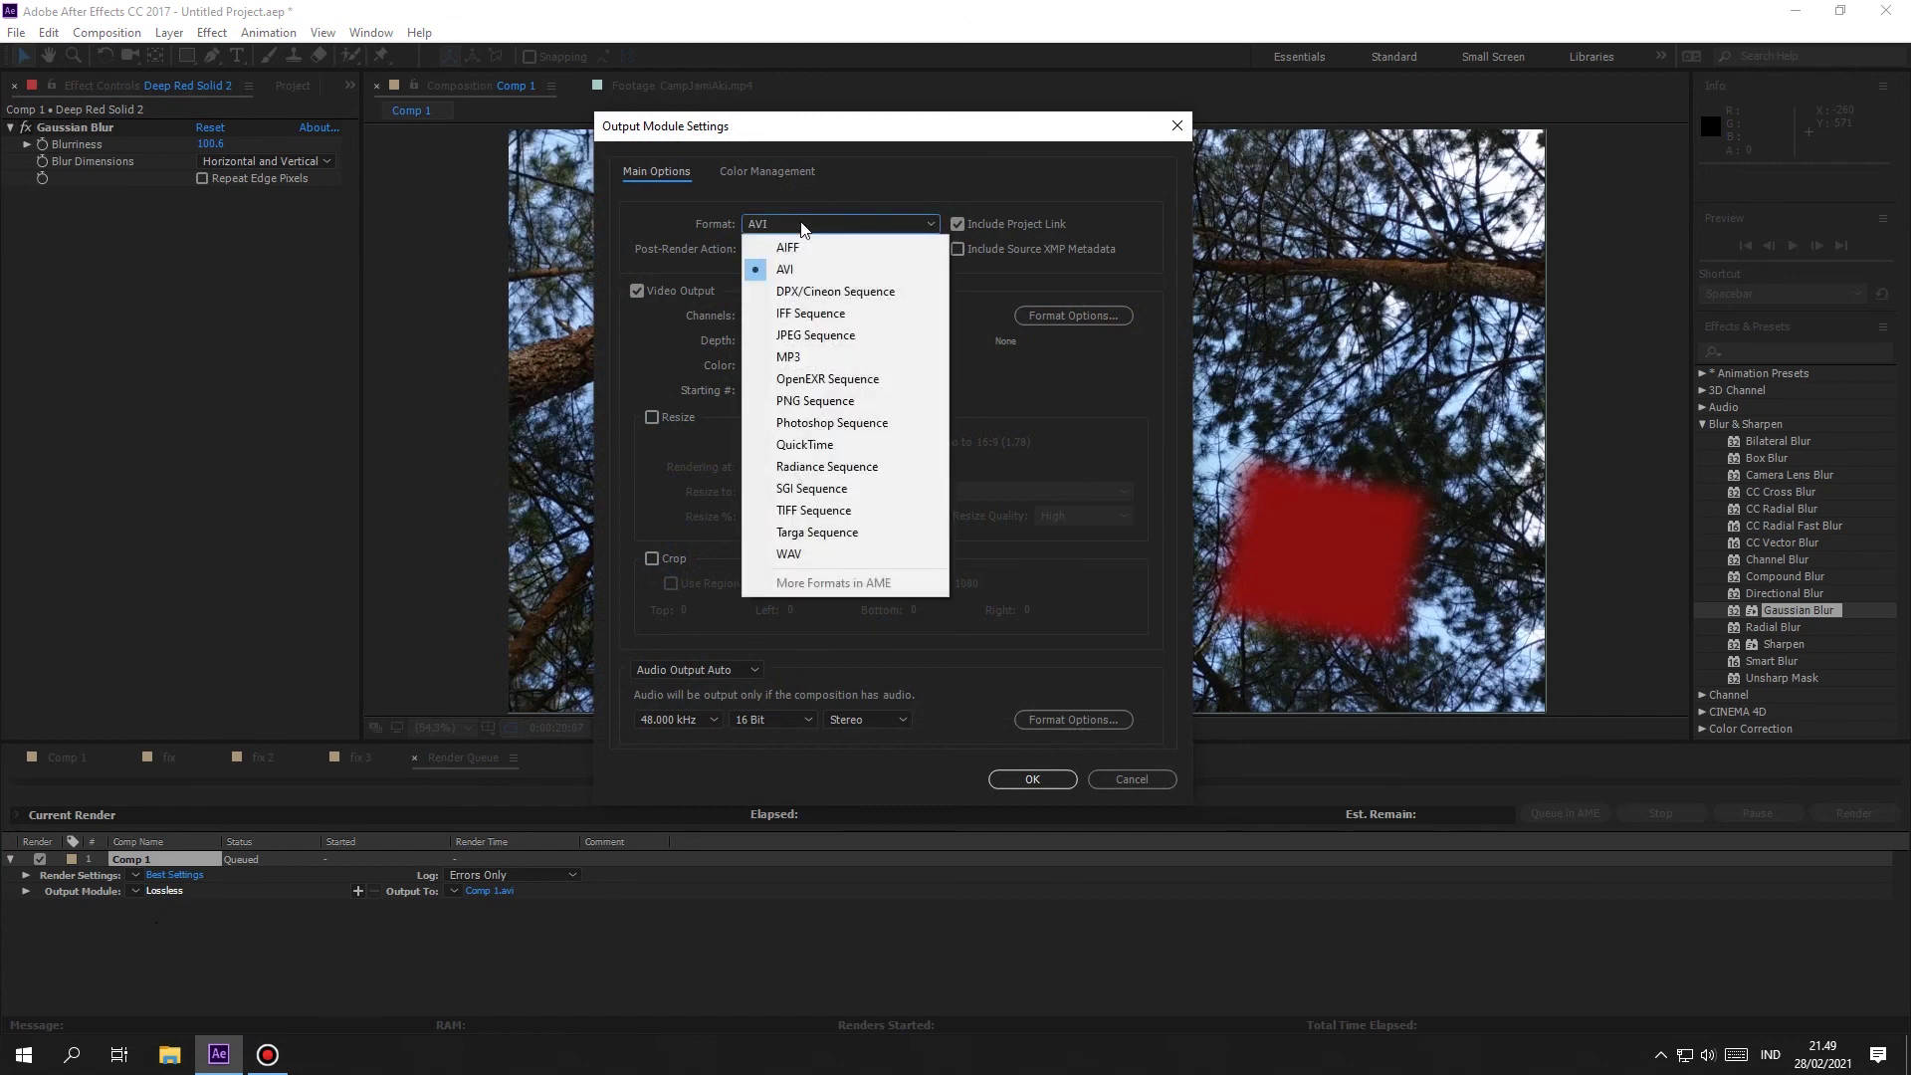
left_click(806, 445)
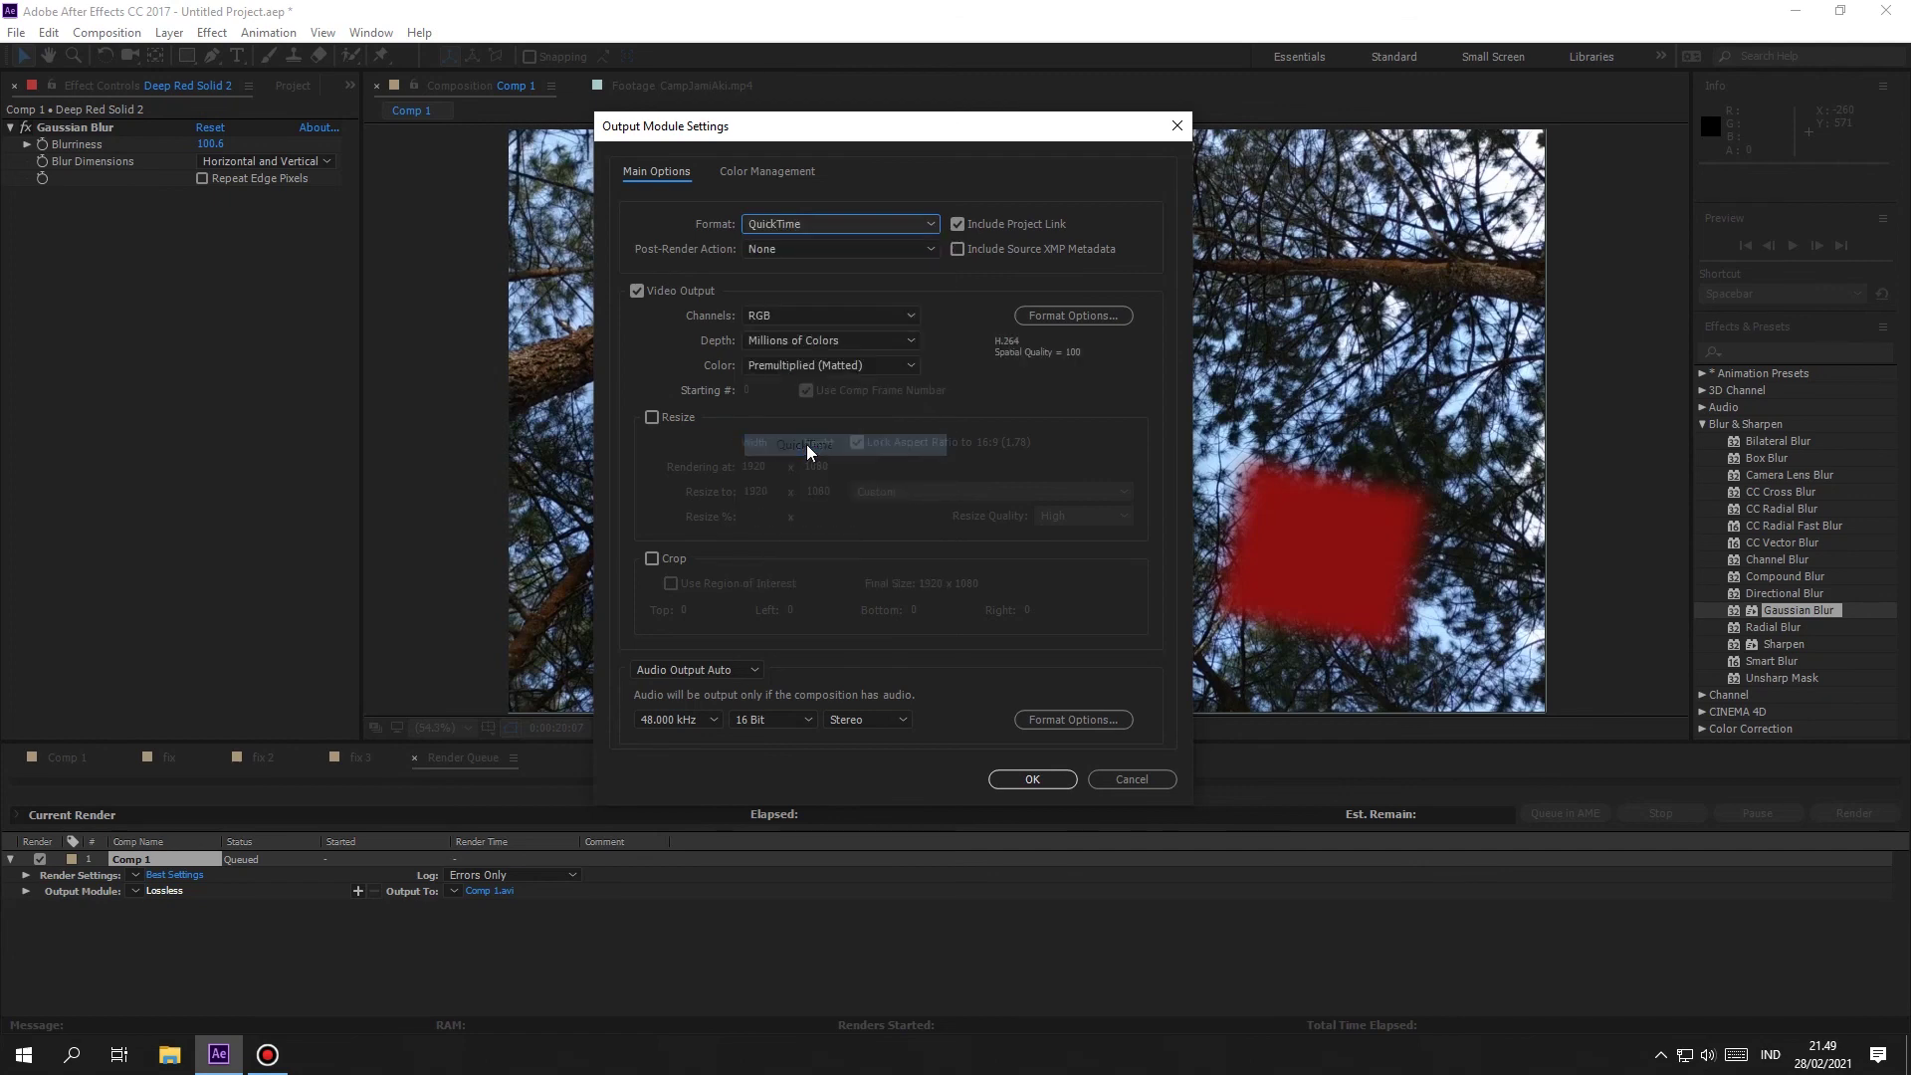
left_click(1072, 317)
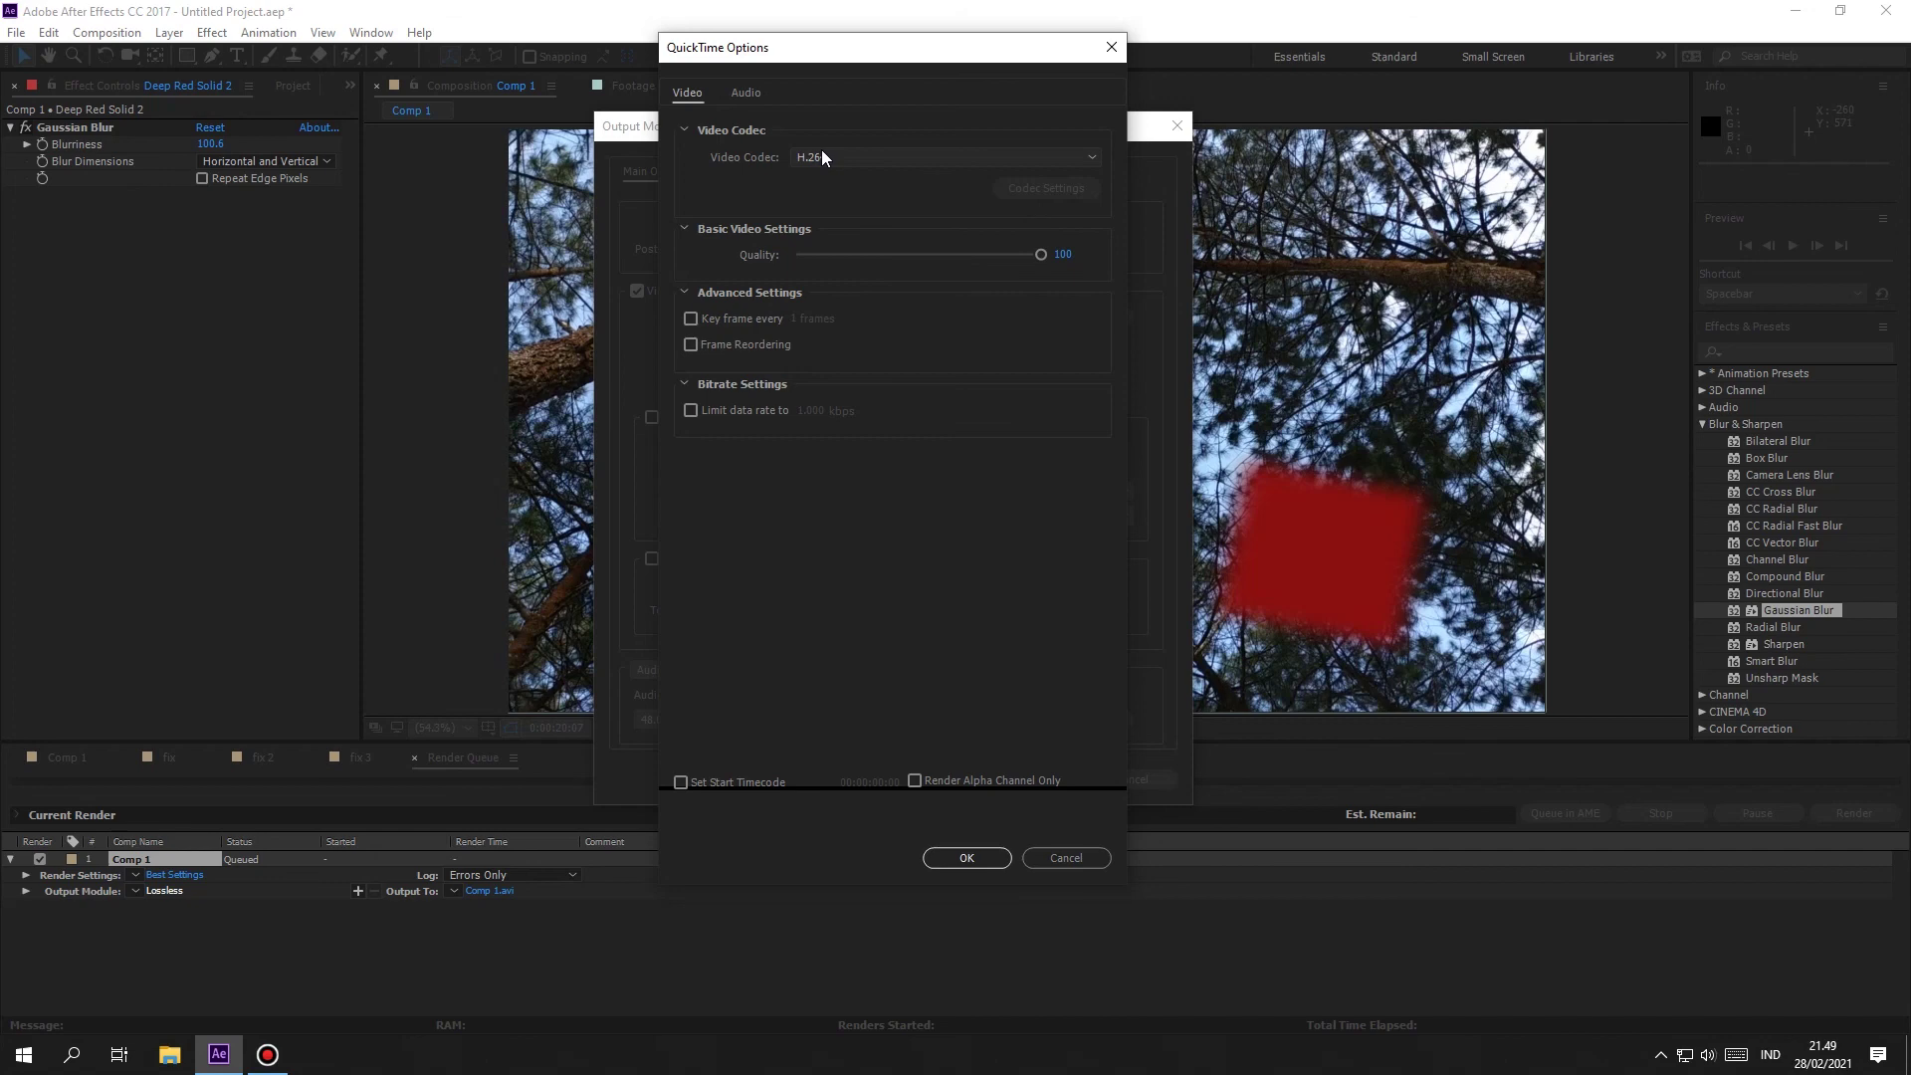
left_click(966, 856)
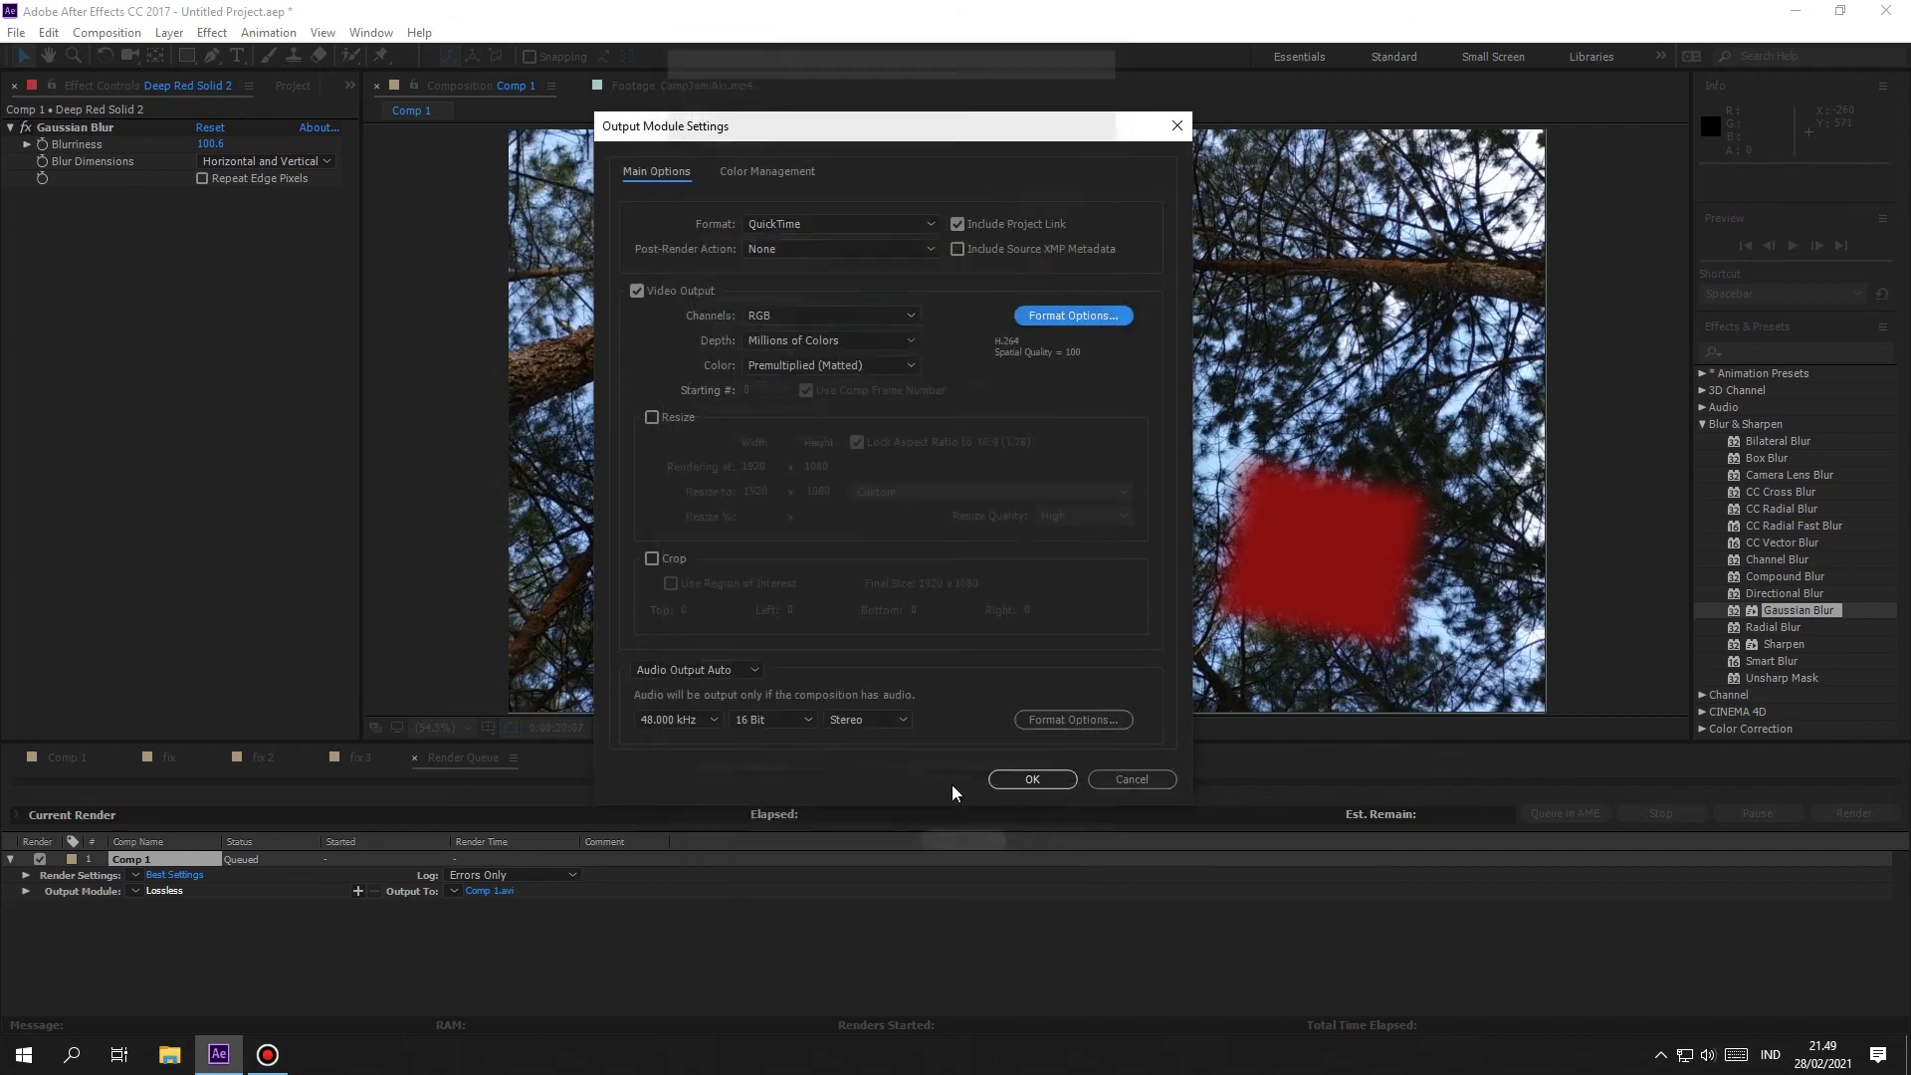
left_click(1025, 778)
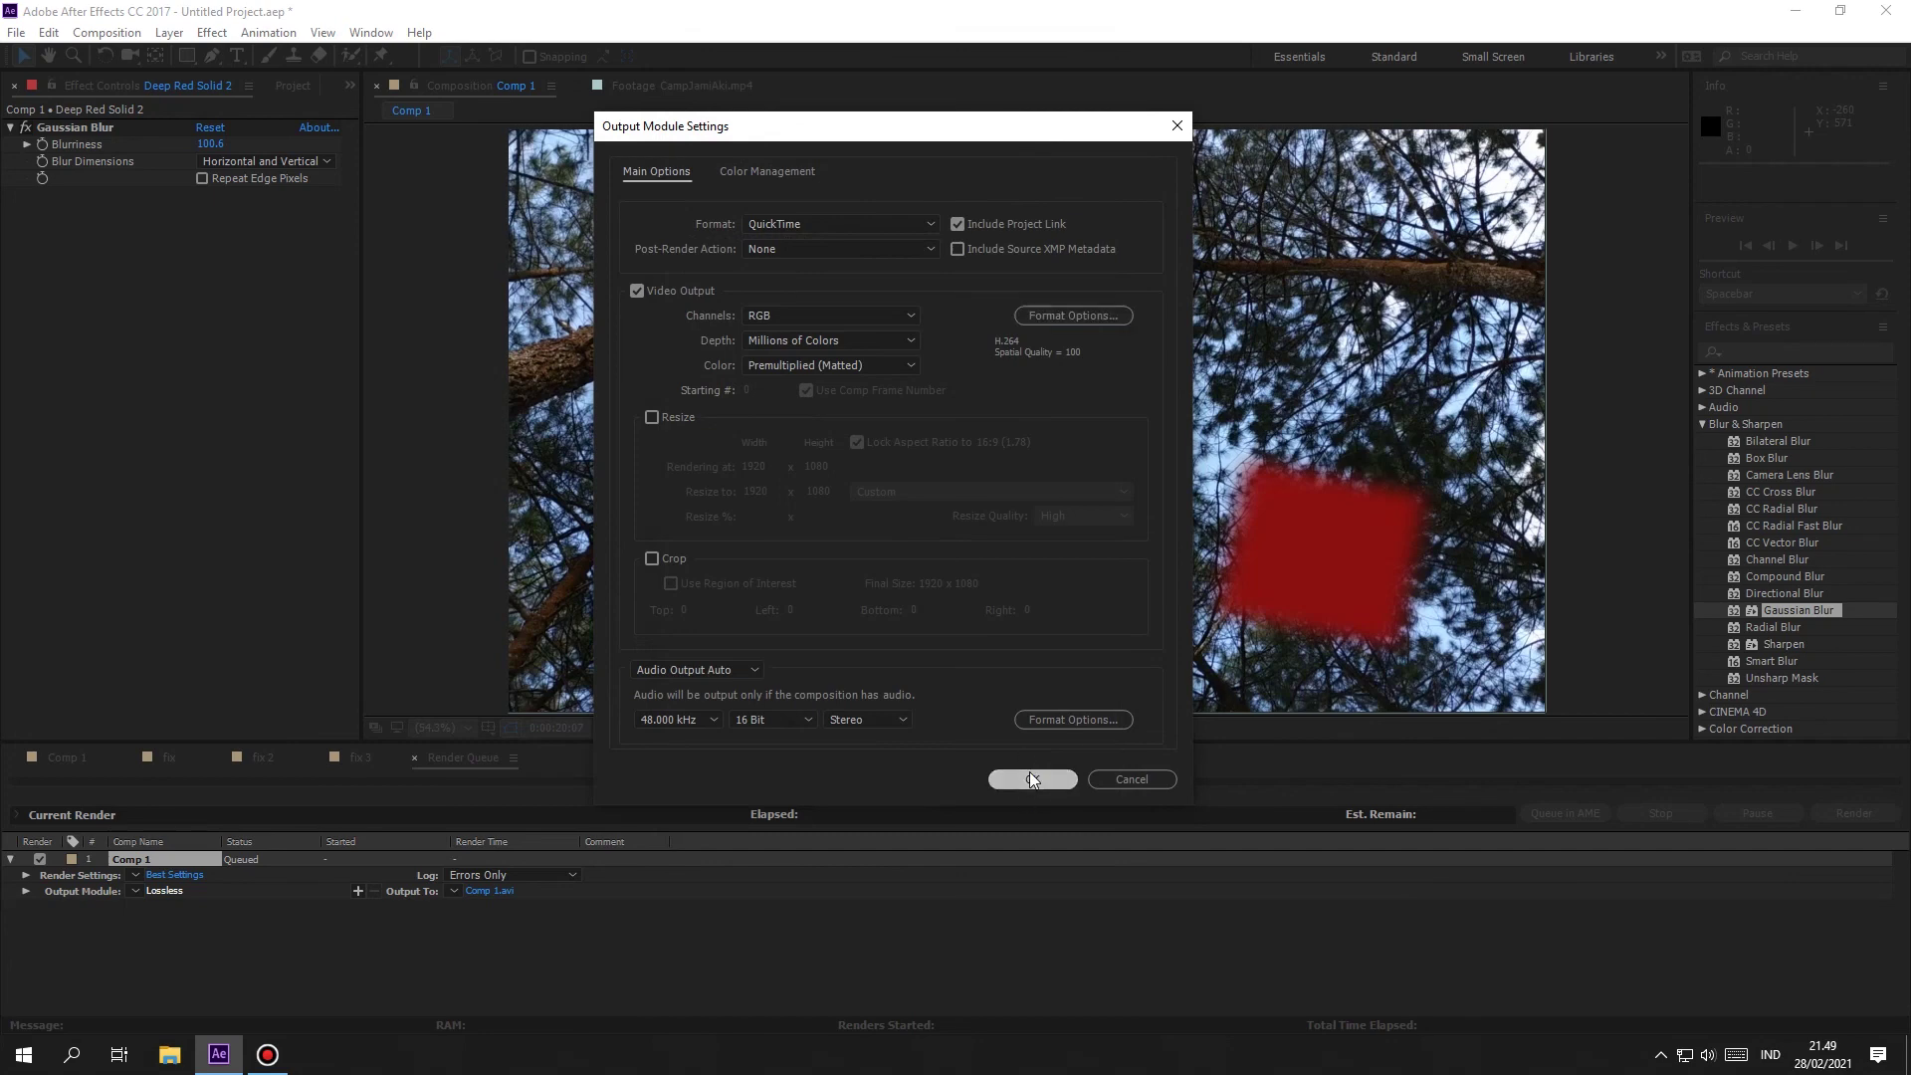
Step: Set the render output to Comp 1.mov on Local Disk (D:) and render the queued composition
left_click(488, 892)
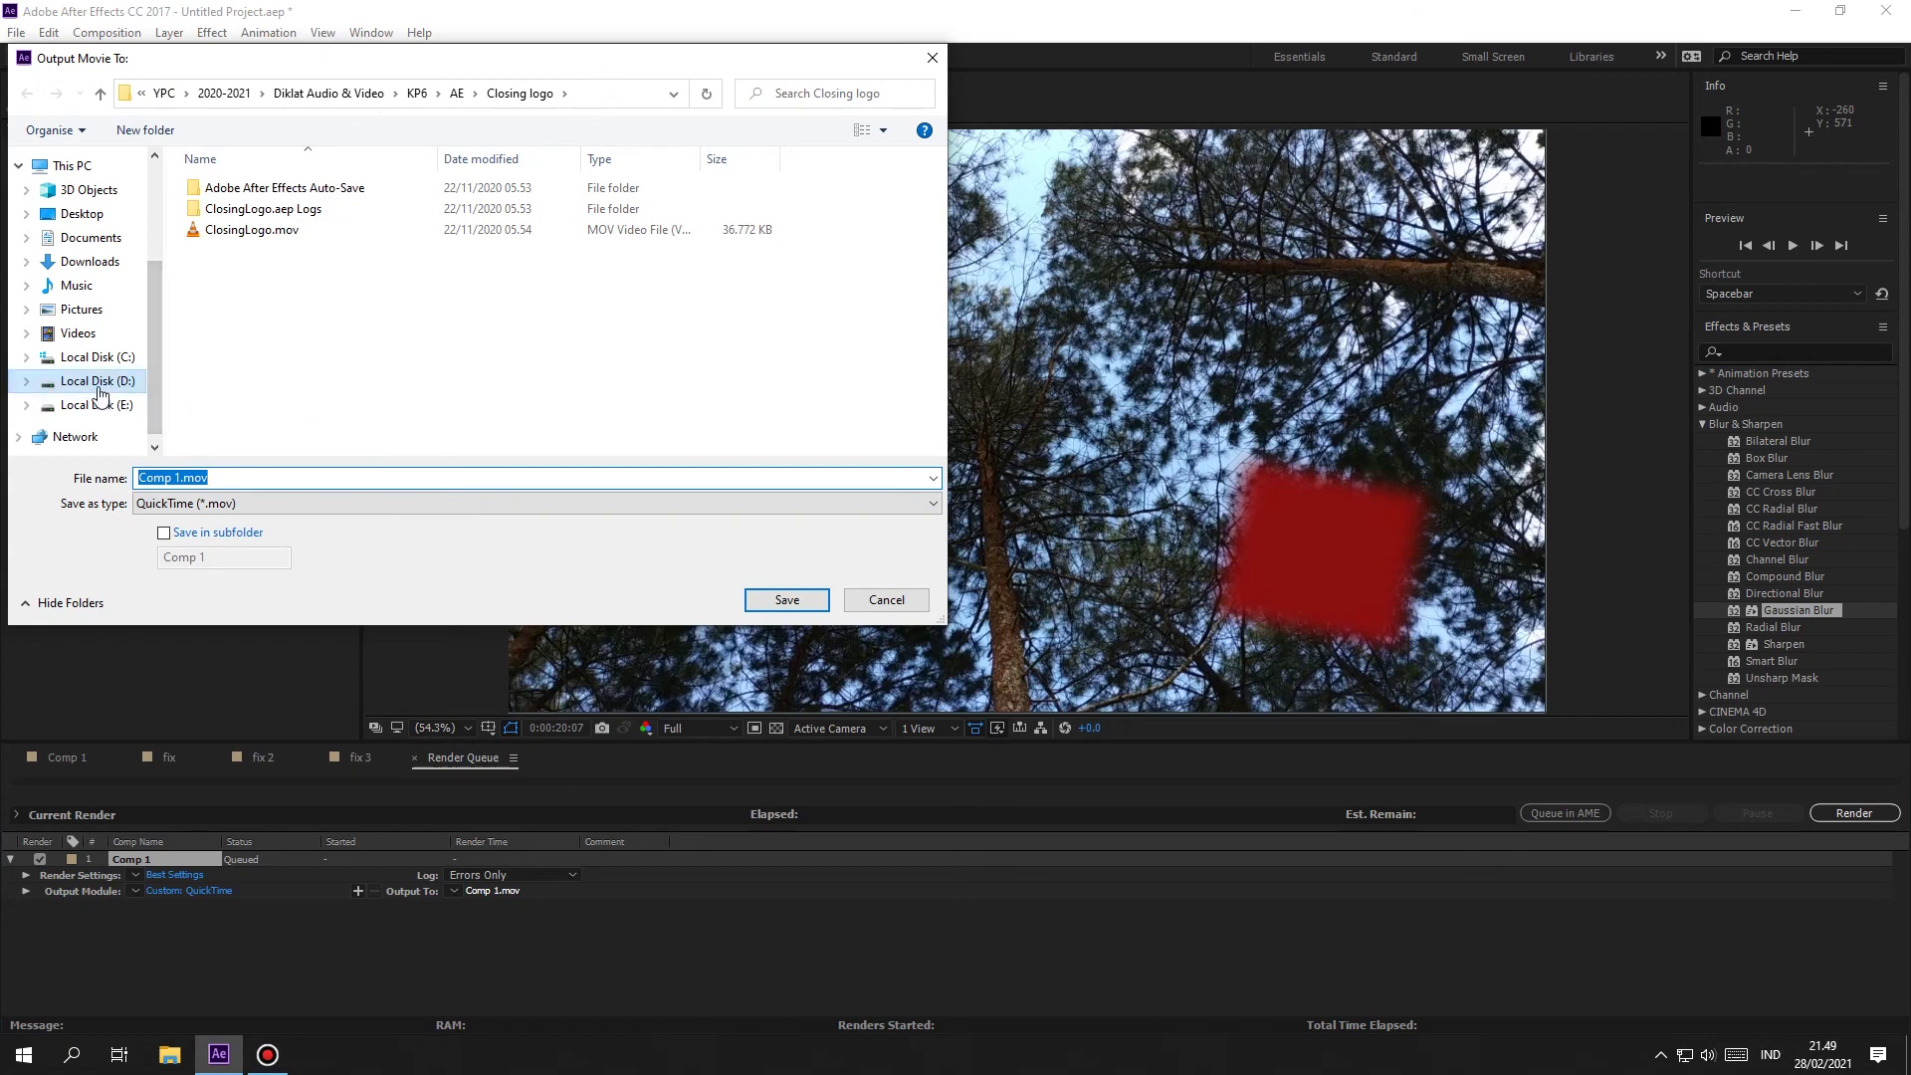
left_click(102, 388)
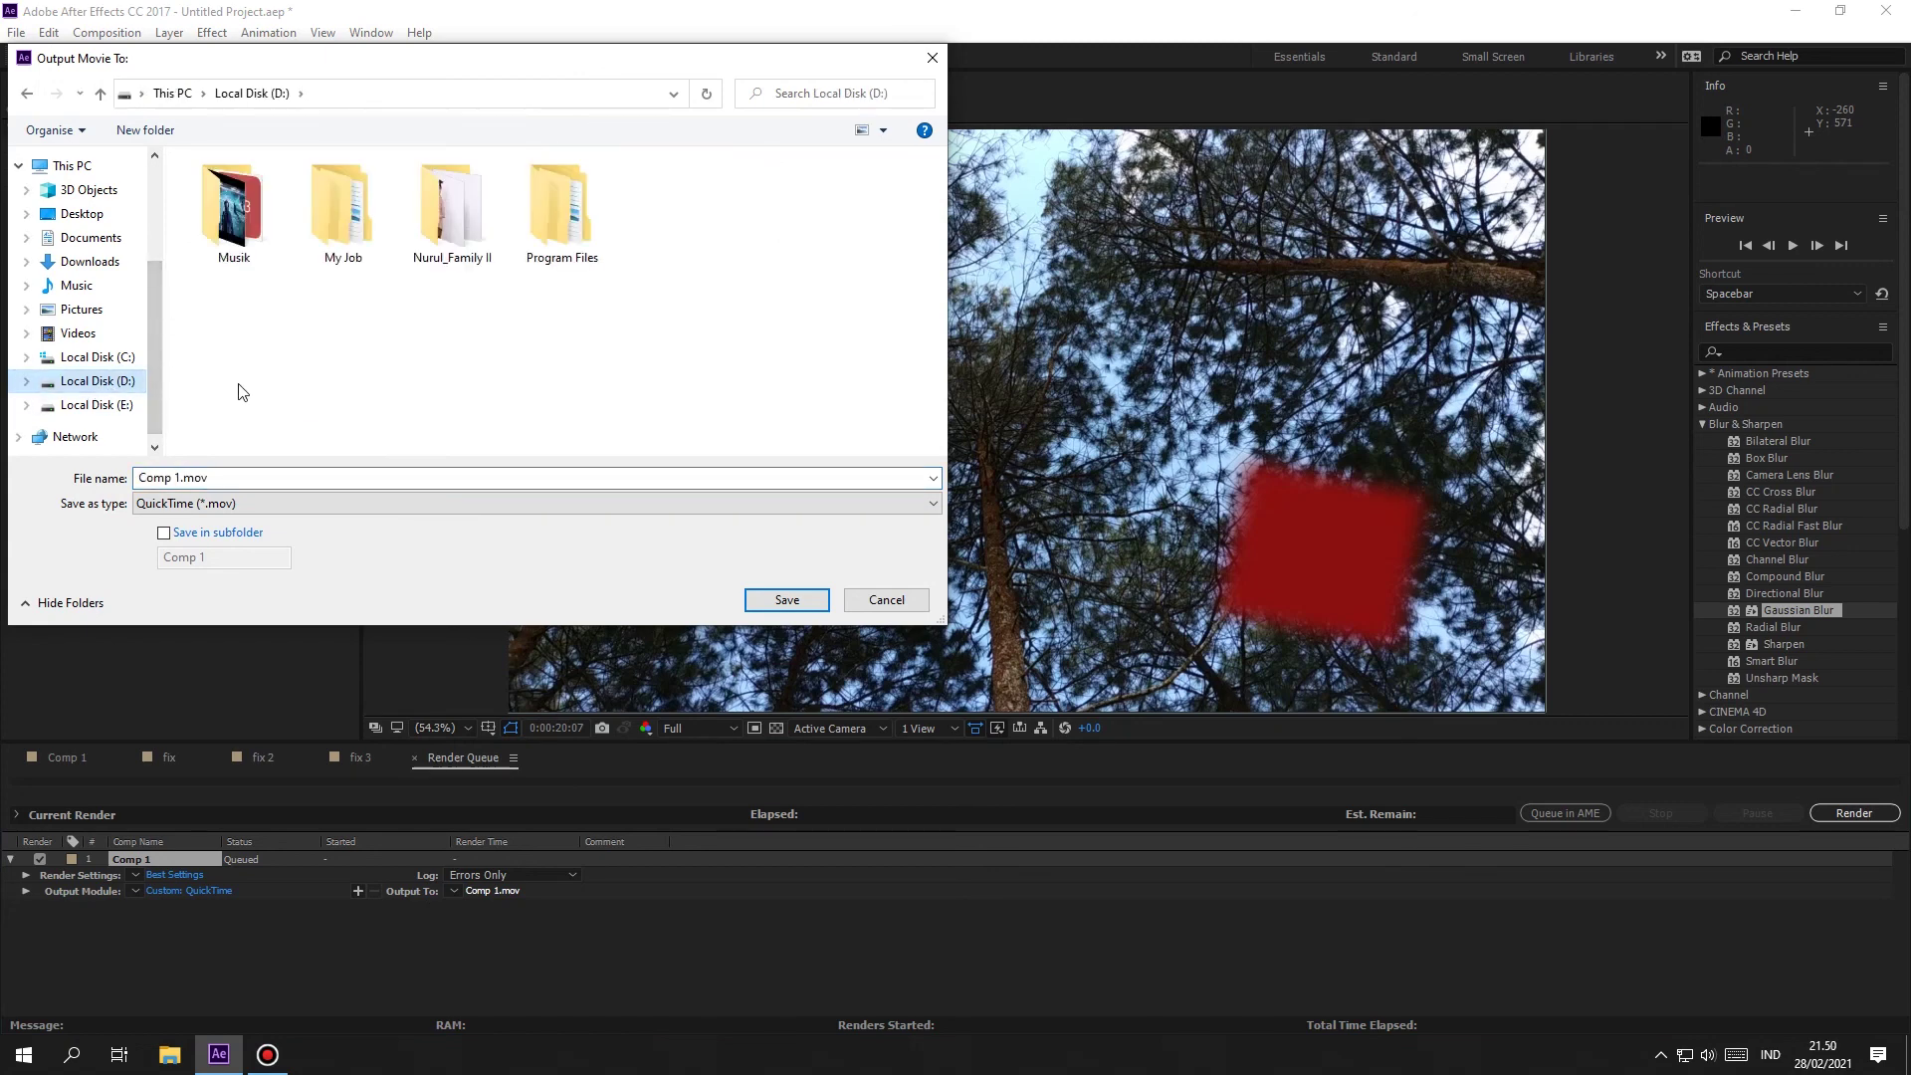
left_click(785, 599)
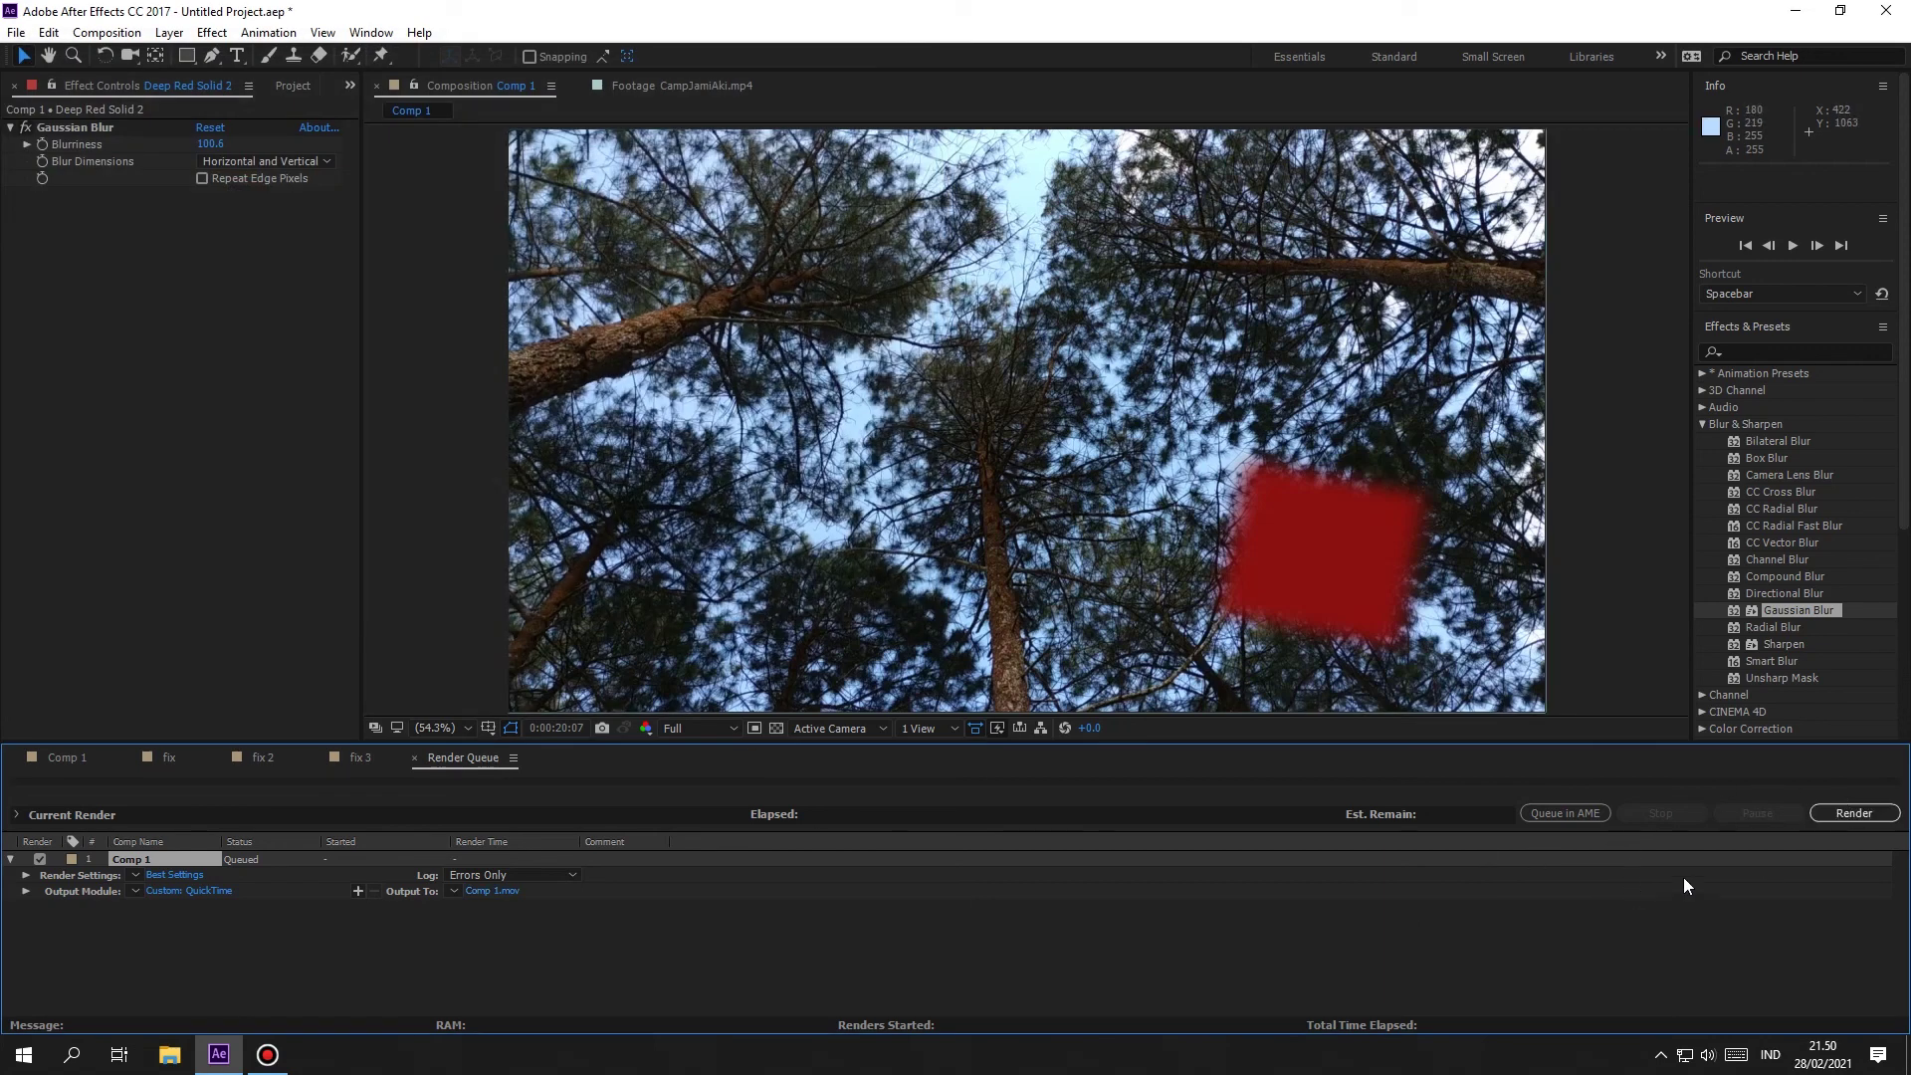
left_click(1850, 816)
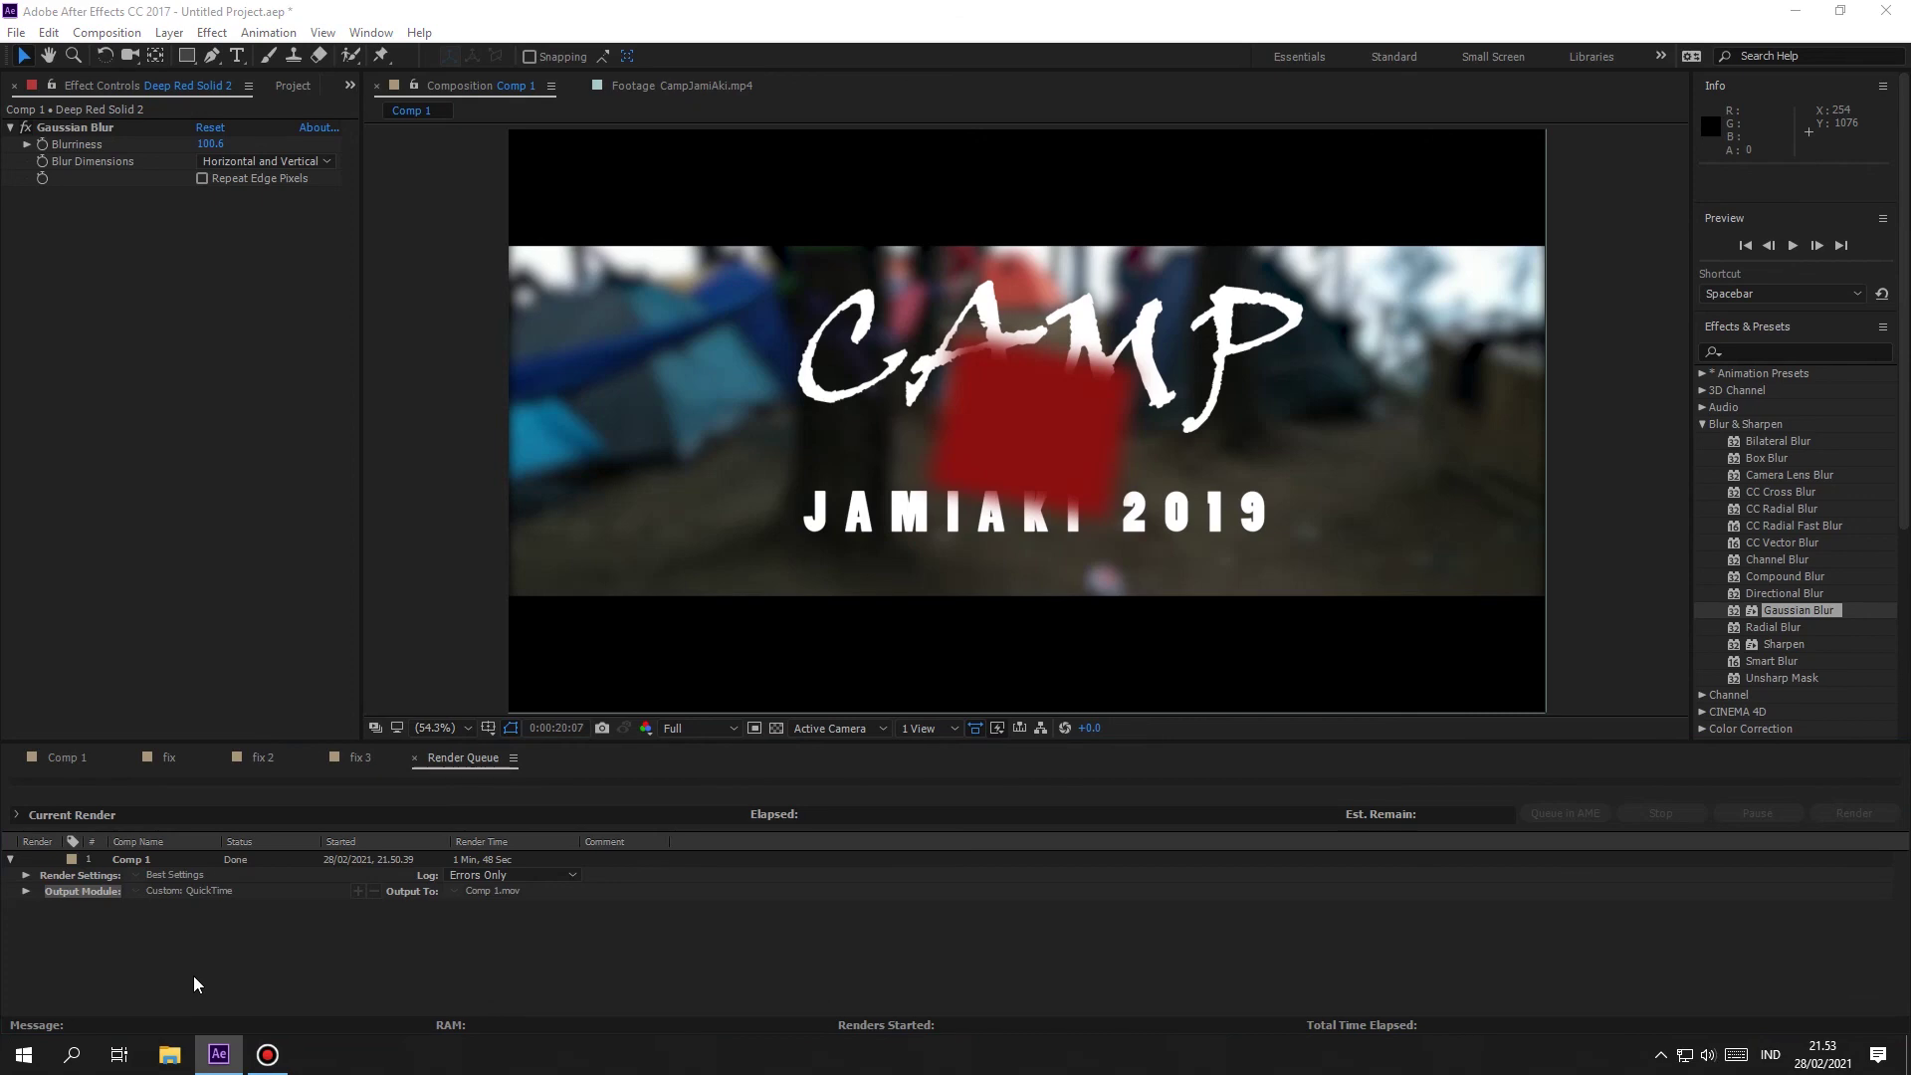
Step: Switch to File Explorer and play the rendered Comp 1.mov from Local Disk (D:)
left_click(171, 1057)
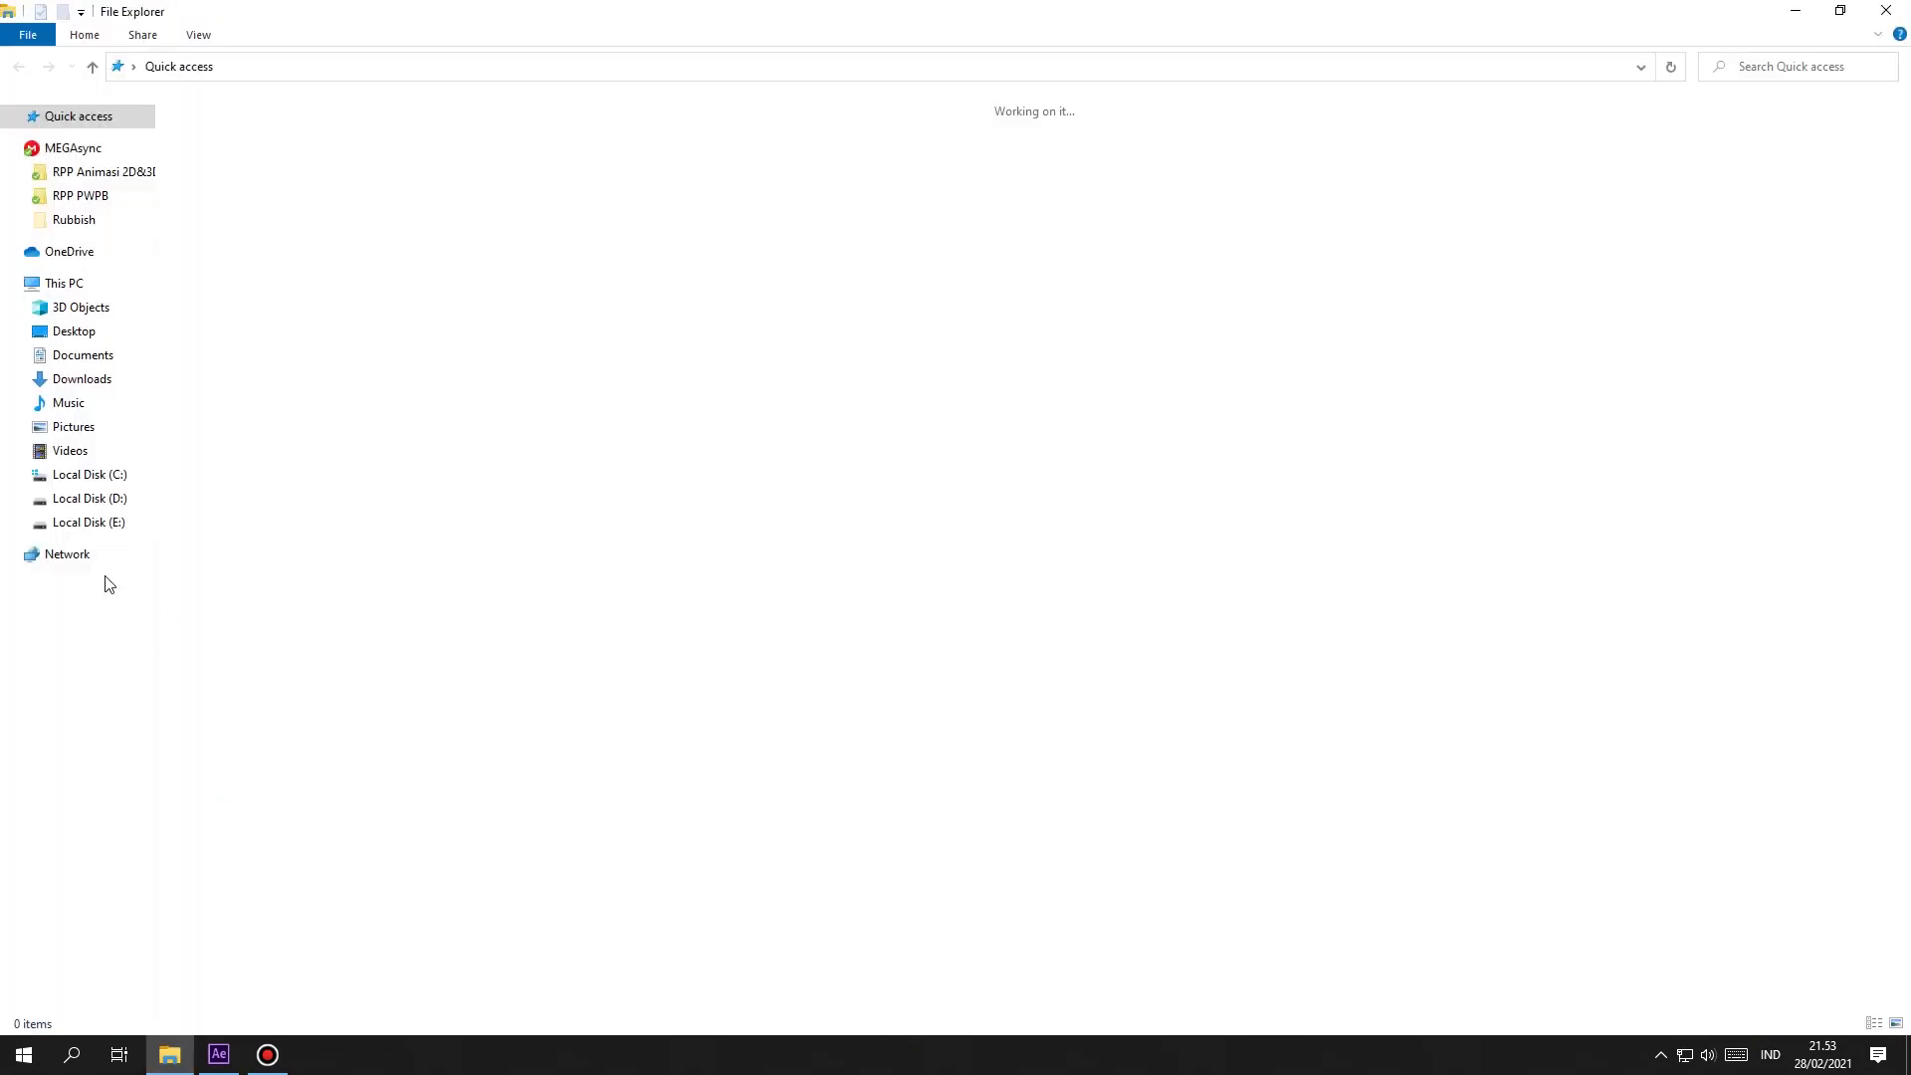
left_click(111, 502)
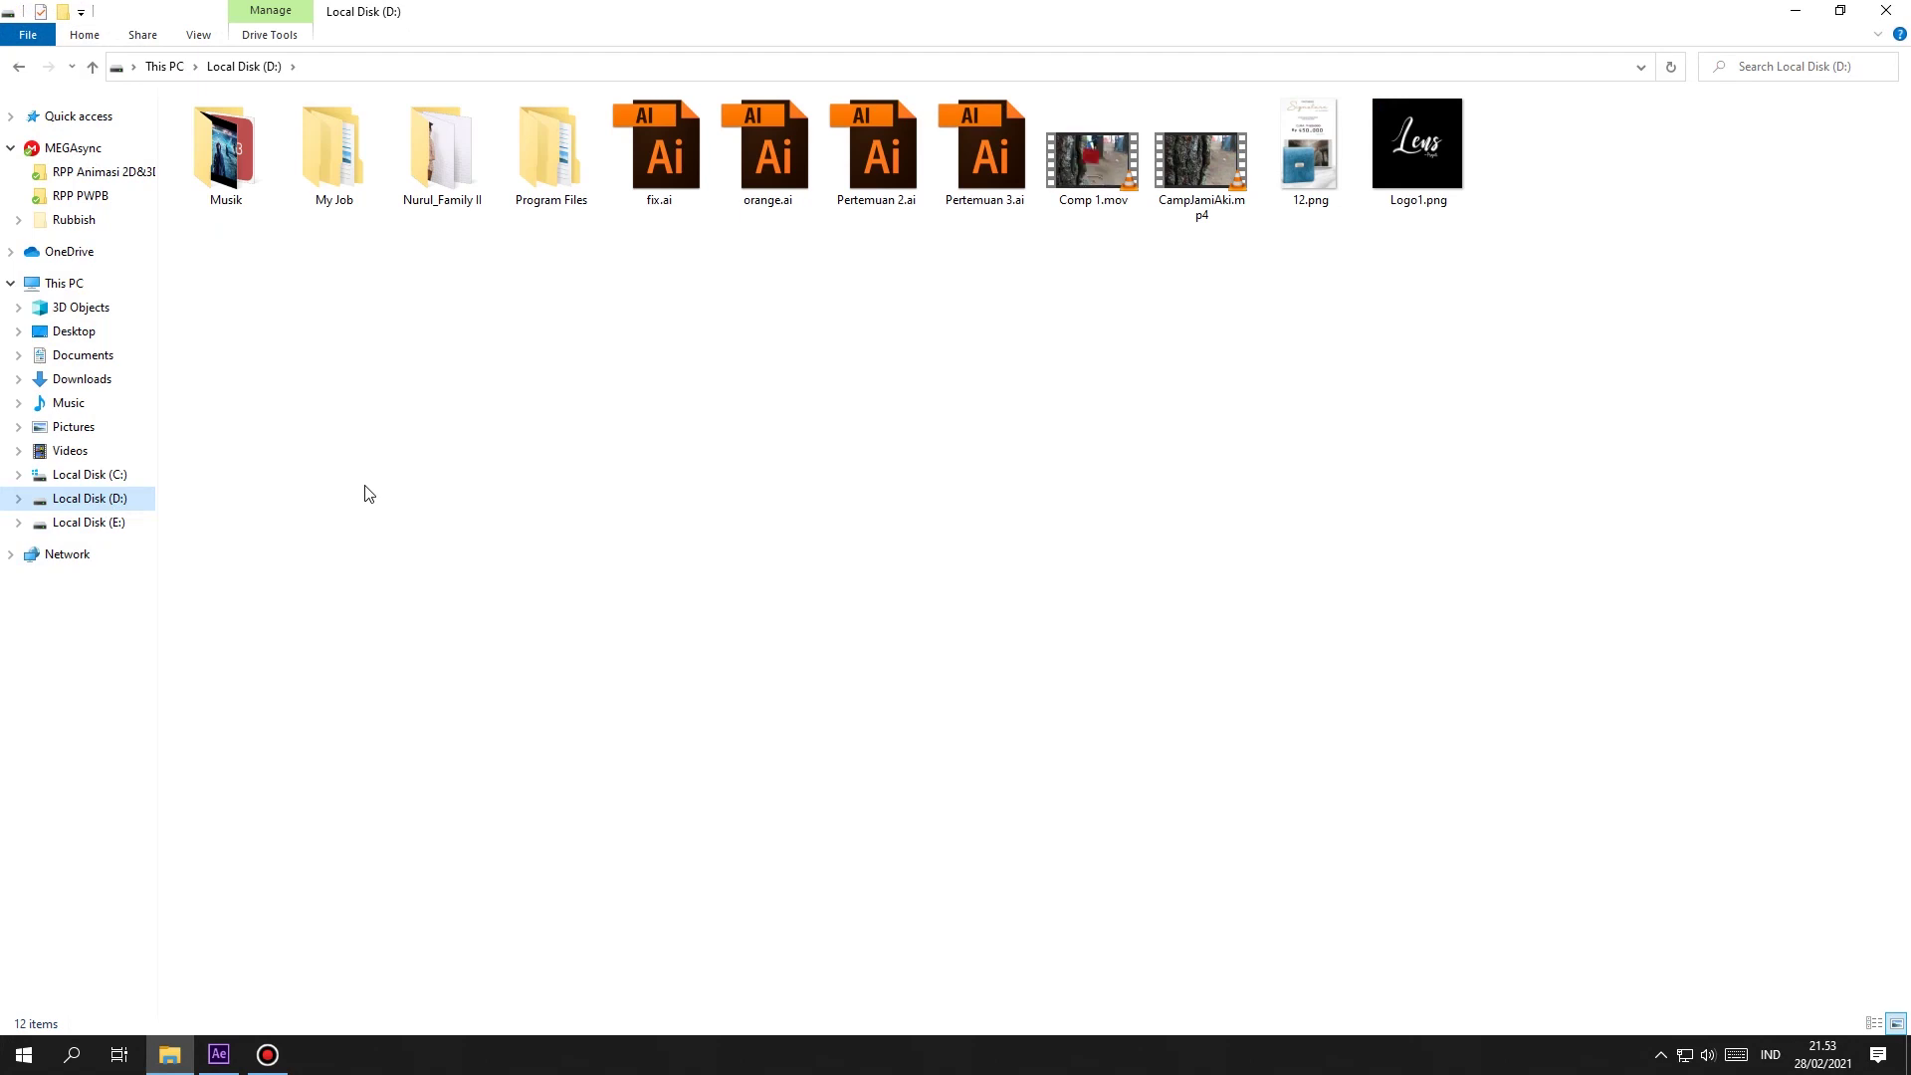
left_click(1103, 170)
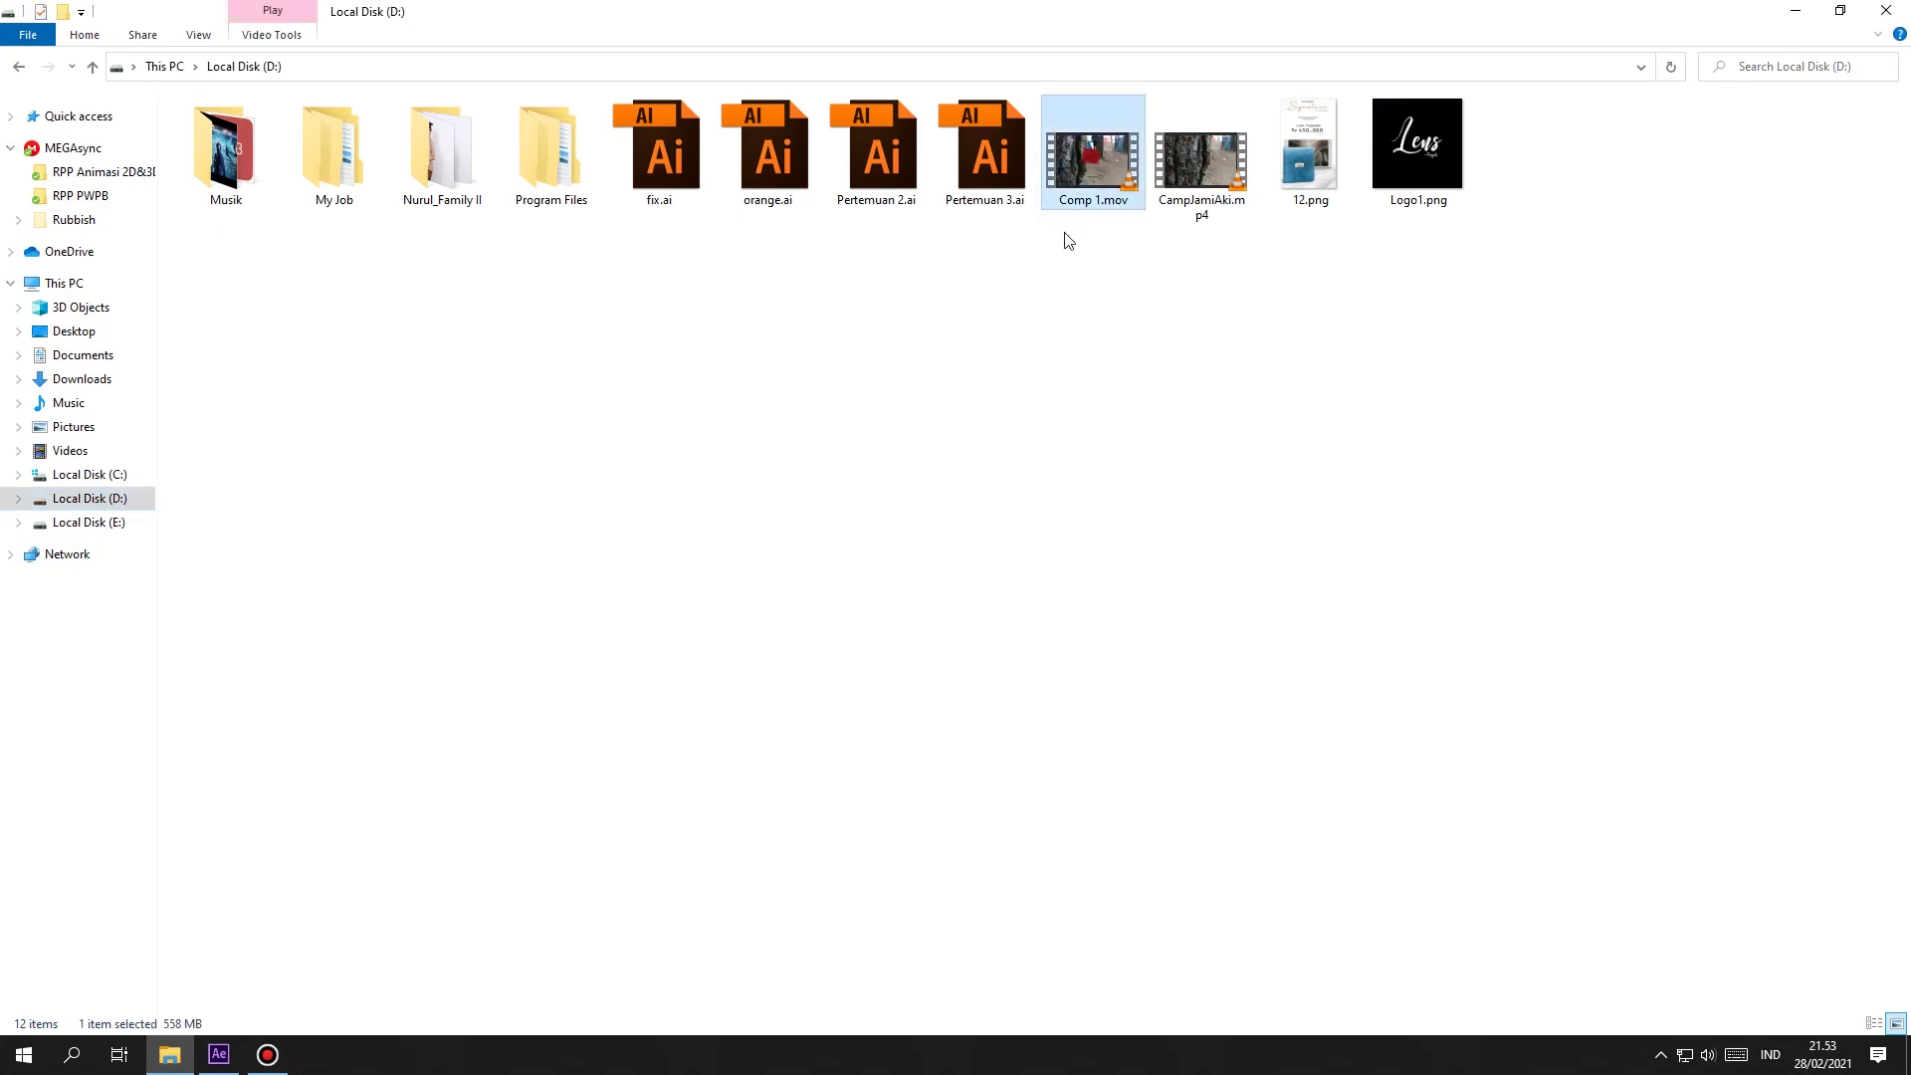
double_click(1101, 179)
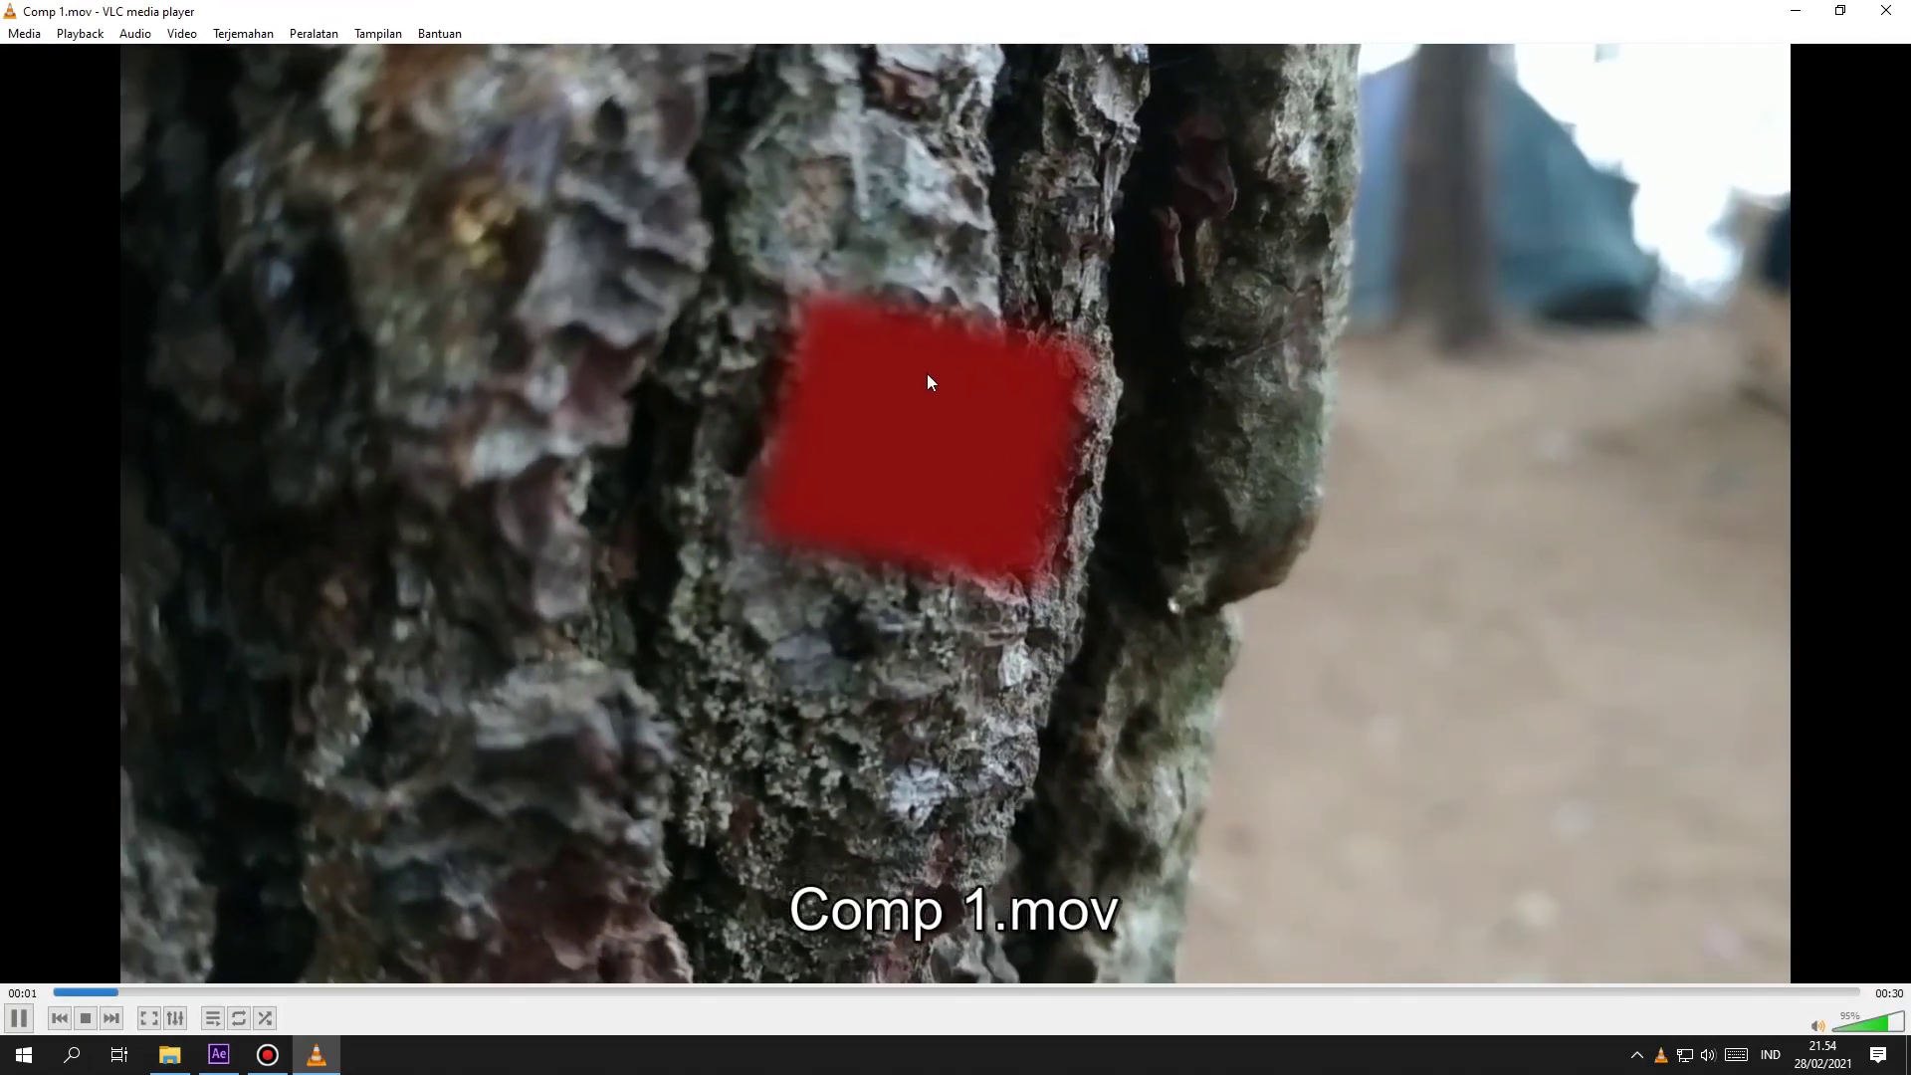